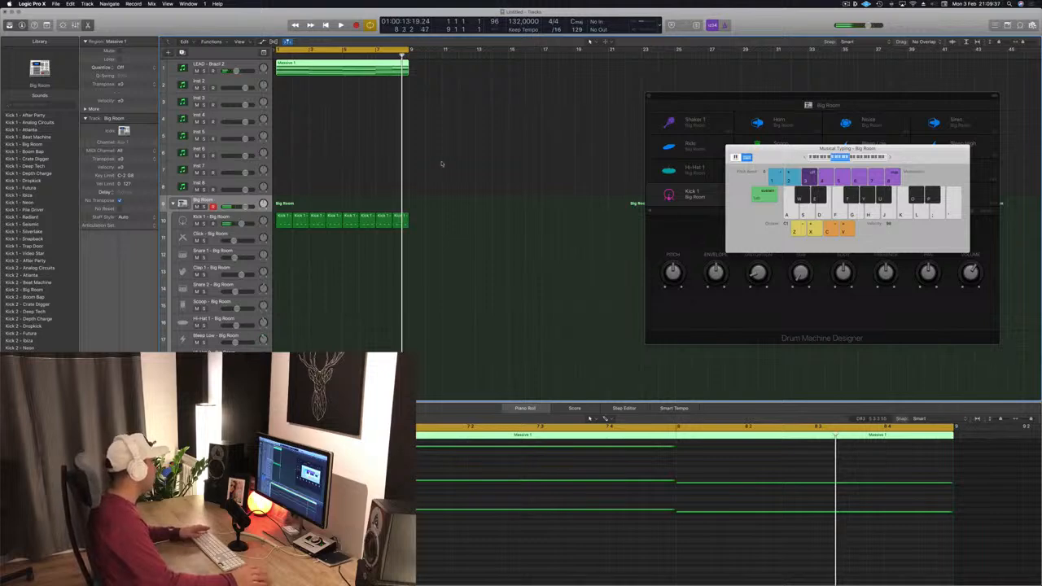
Copy the Massive 1 region from bar 1 to about bar 14 on the lead track and onto the Inst 8 track.
click(509, 114)
click(351, 74)
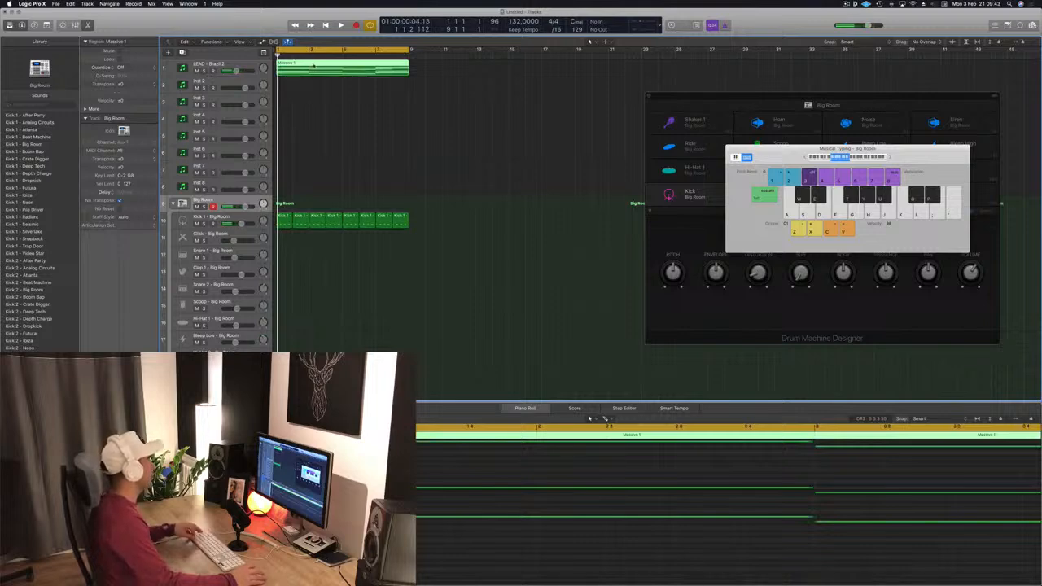
drag(314, 65, 315, 189)
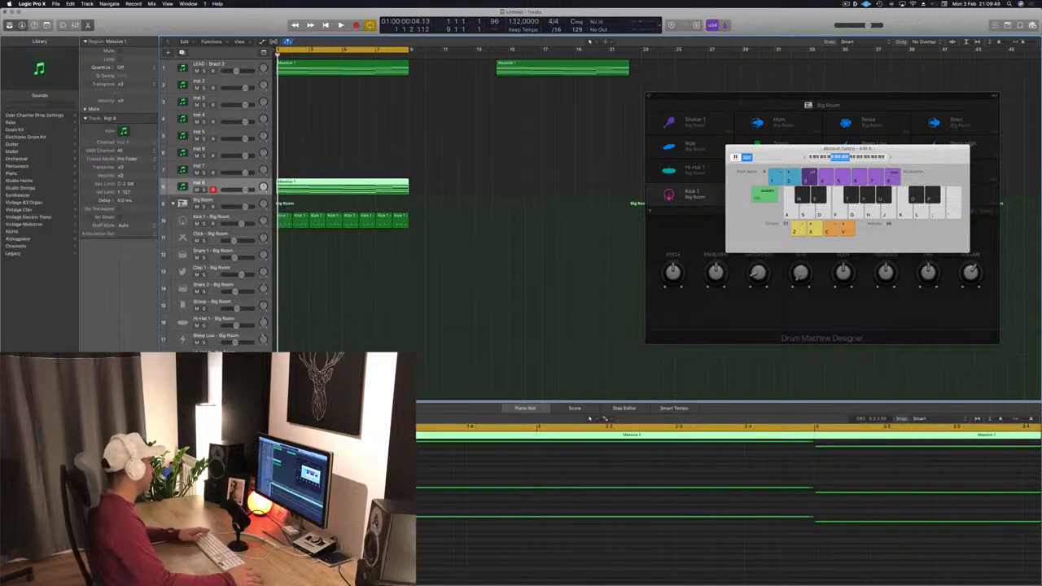
Browse the Sylenth1 preset list on the Inst 8 track and close the instrument.
click(165, 109)
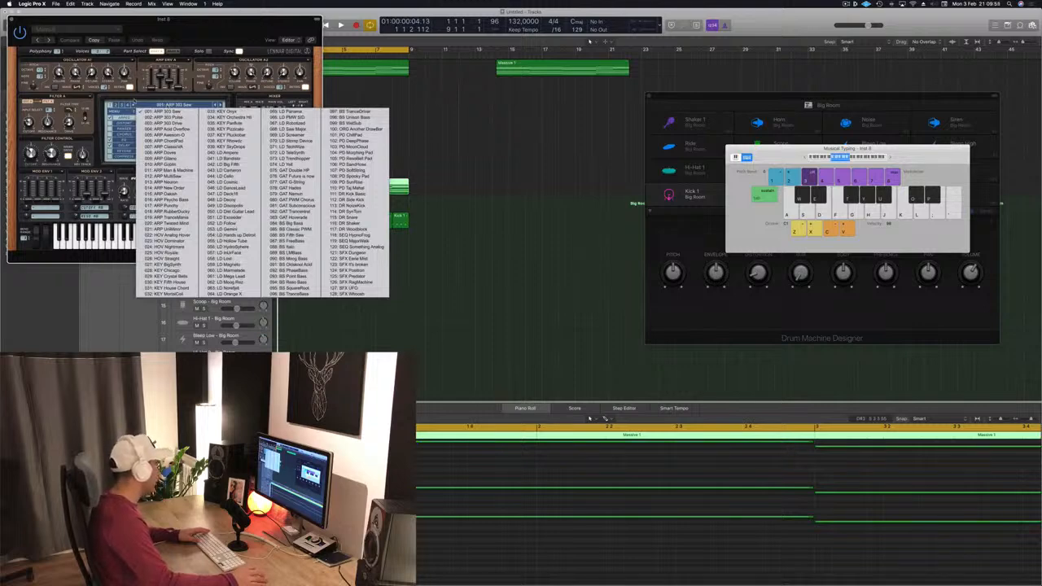
click(150, 104)
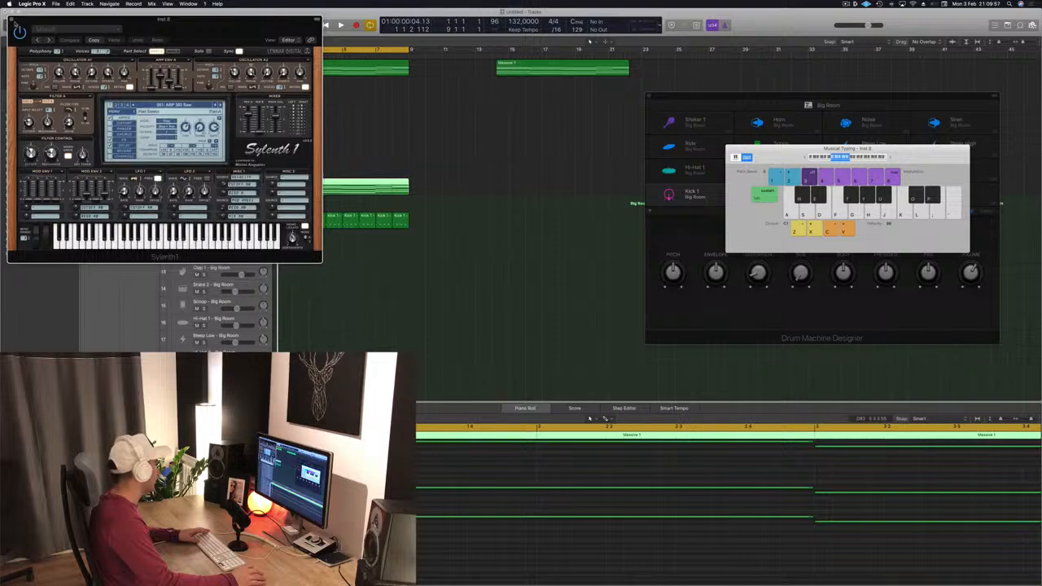
click(11, 23)
Duplicate the LEAD - Brazil 2 track below Inst 7 and move the lower Massive 1 region onto the duplicate.
click(249, 65)
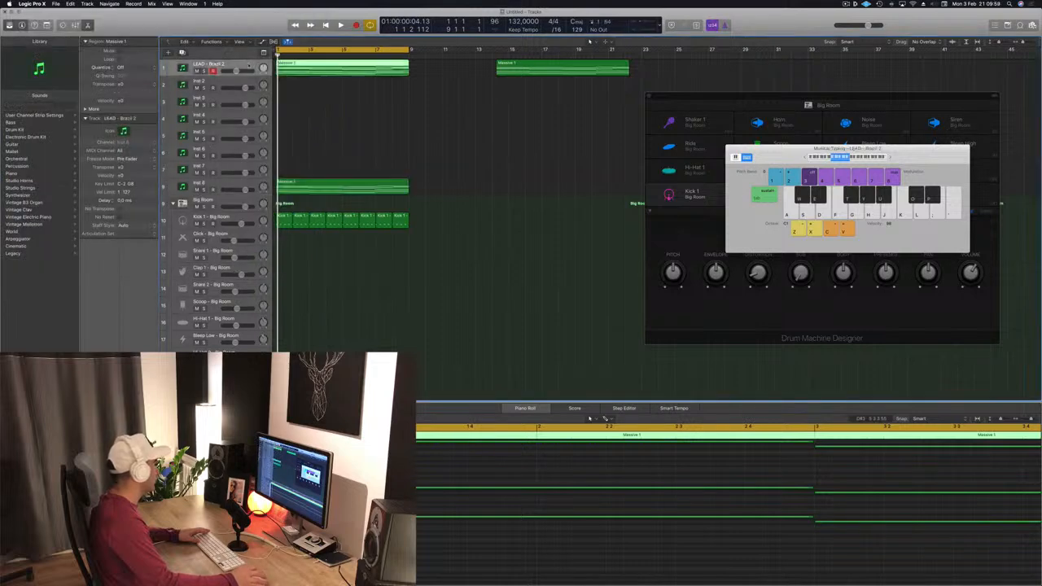
key(super+d)
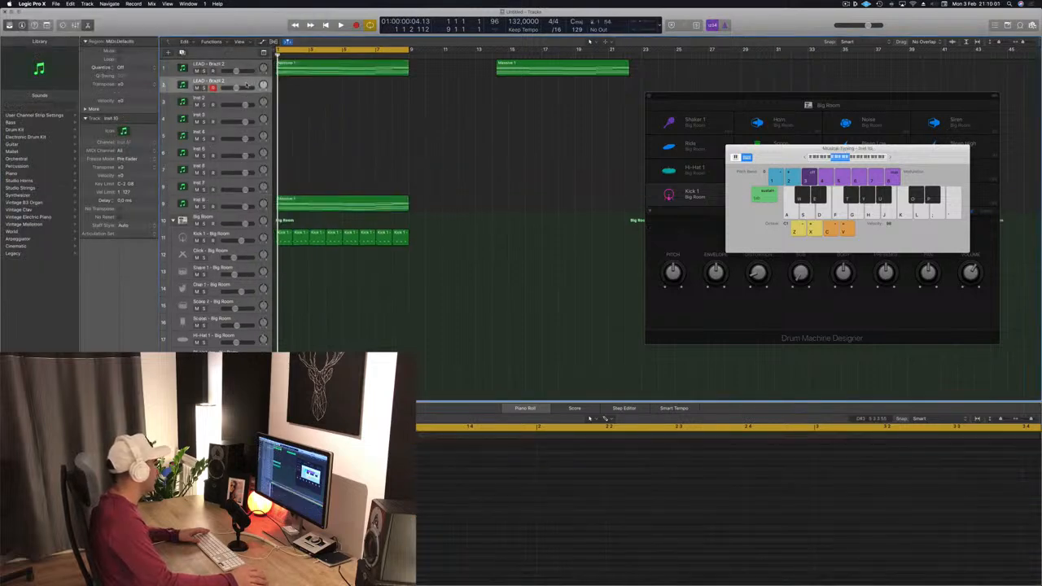
drag(247, 84, 234, 201)
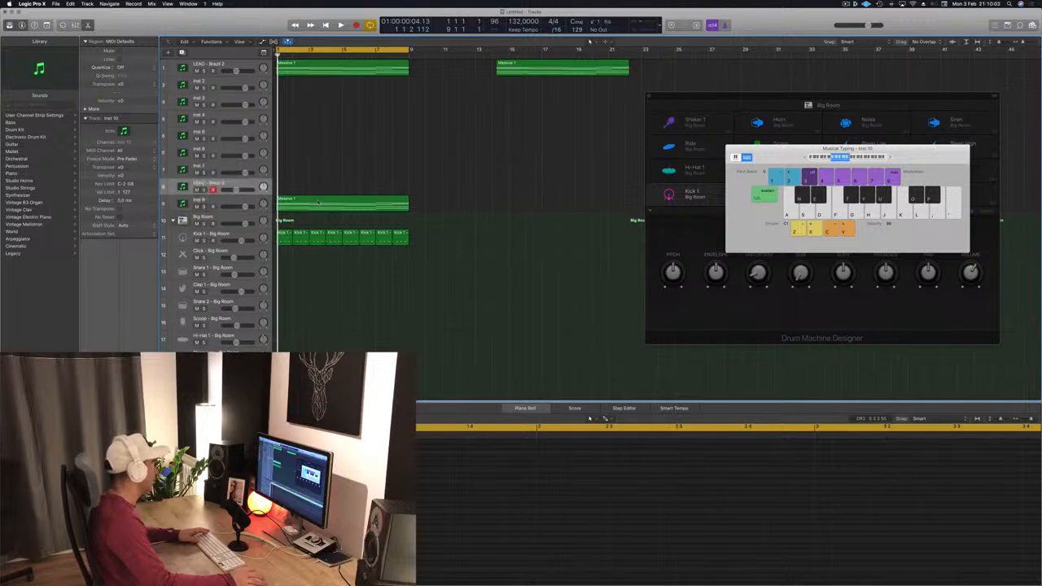
drag(309, 206, 307, 189)
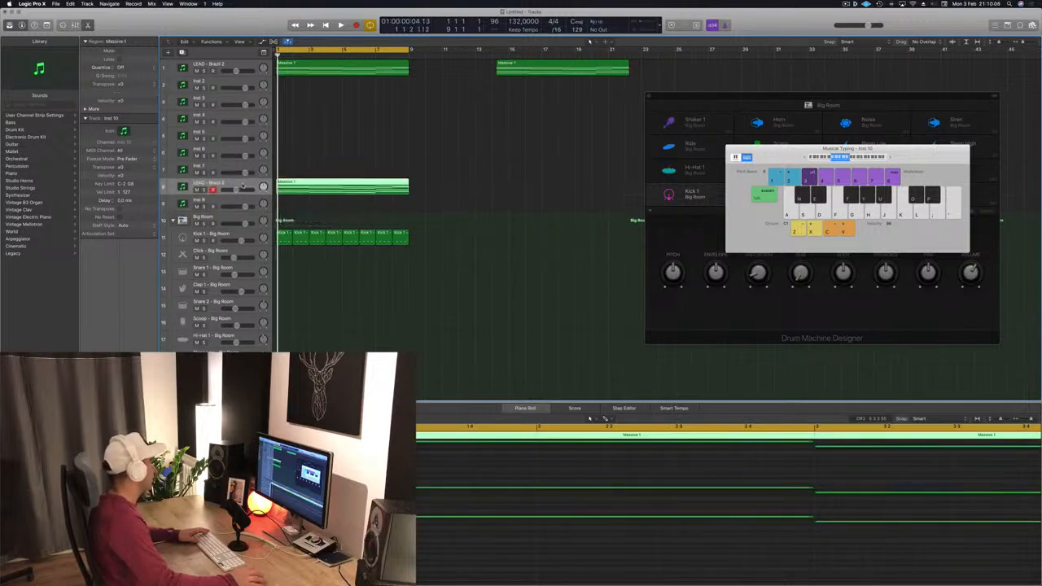
Mute the original lead track and open the duplicated track's Sylenth1, placing its window clear of the track list.
click(197, 71)
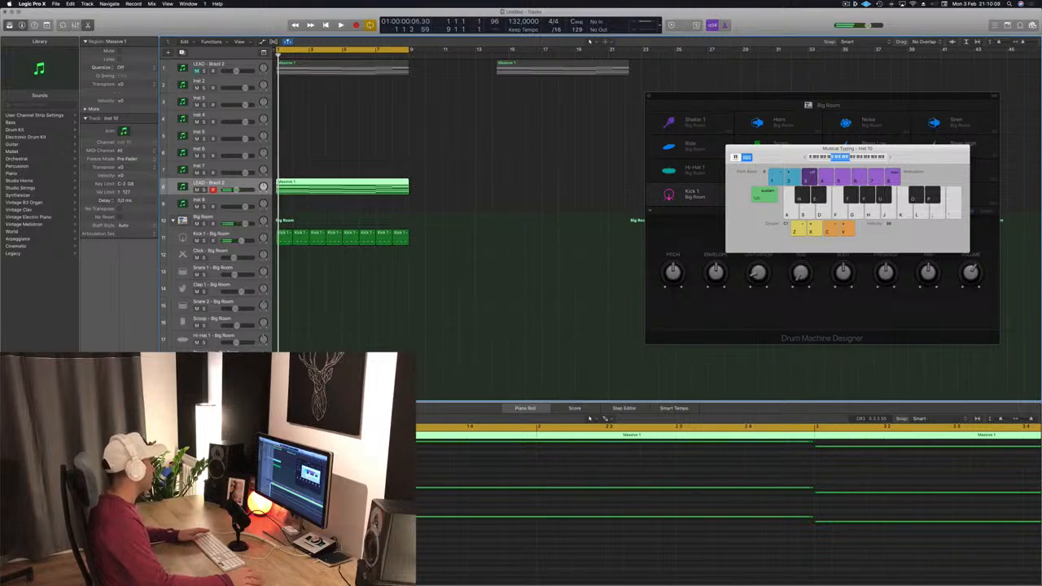
click(99, 399)
drag(196, 24, 713, 70)
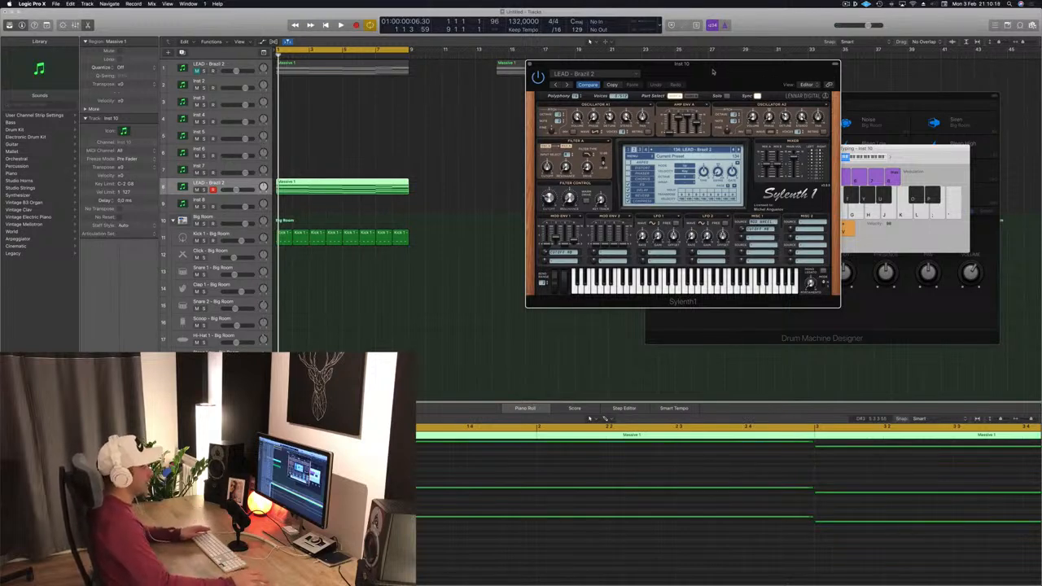
drag(713, 72, 676, 67)
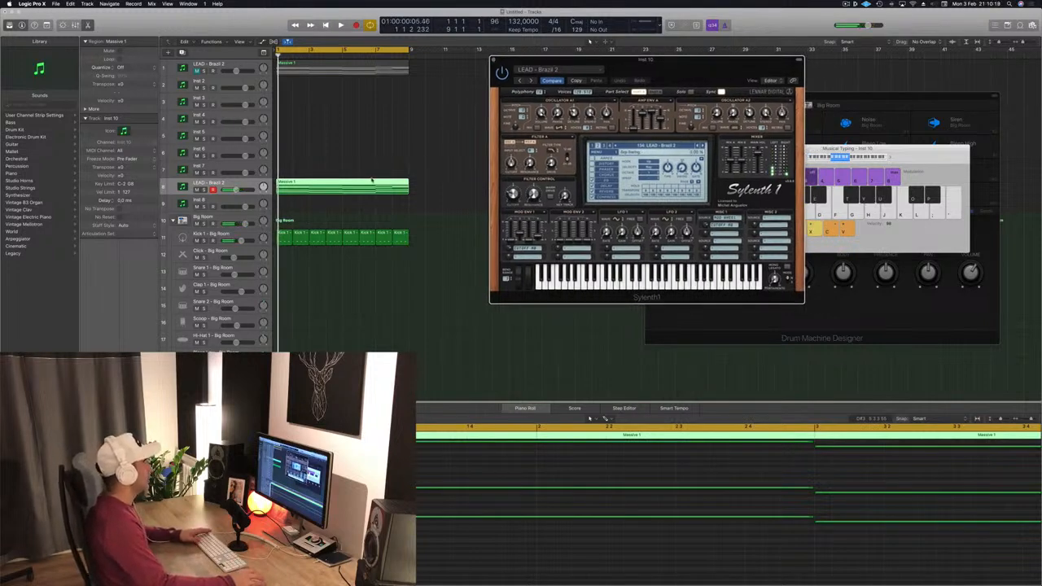
Delete the upper chord notes in the duplicated Massive 1 region, keeping only the lowest line.
scroll(728, 500, down, 10)
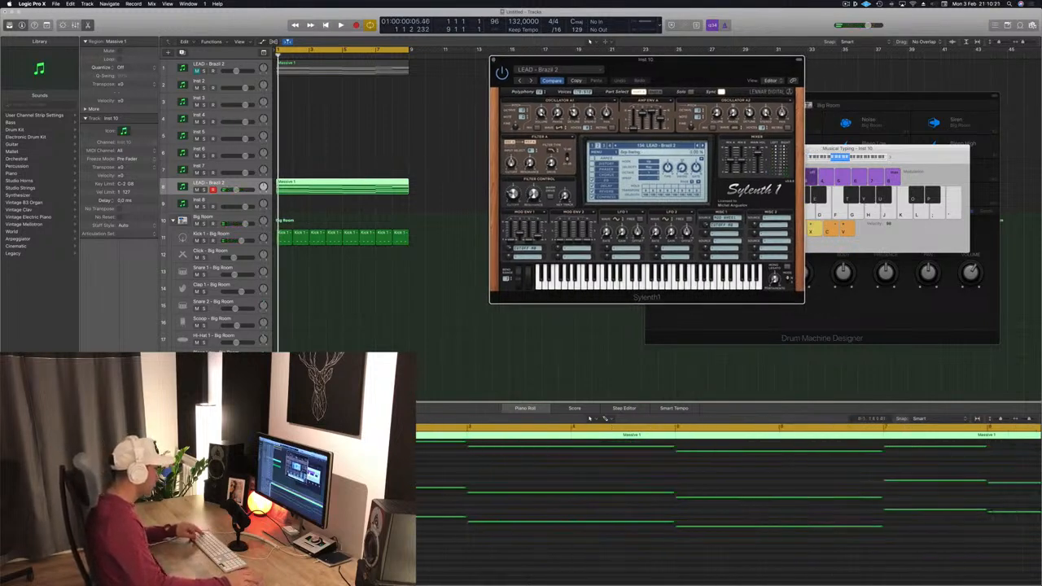
drag(399, 496, 768, 513)
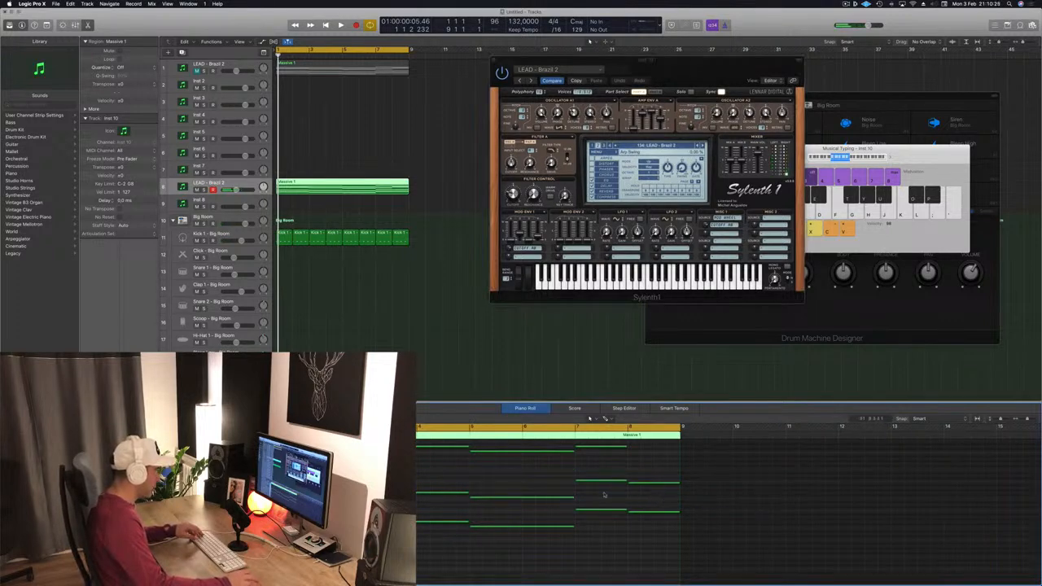
key(super+a)
key(BackSpace)
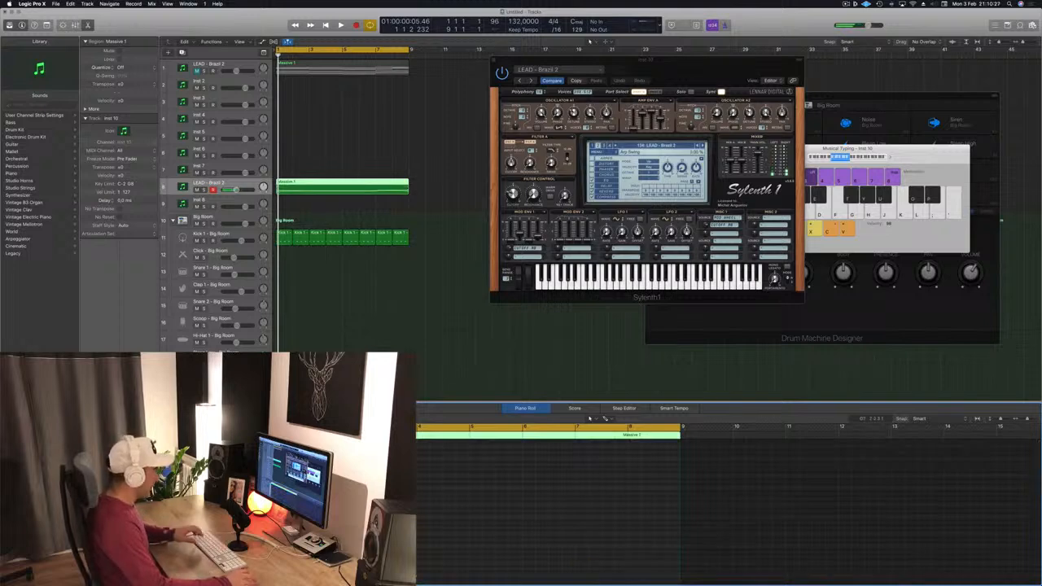
scroll(728, 505, down, 5)
key(space)
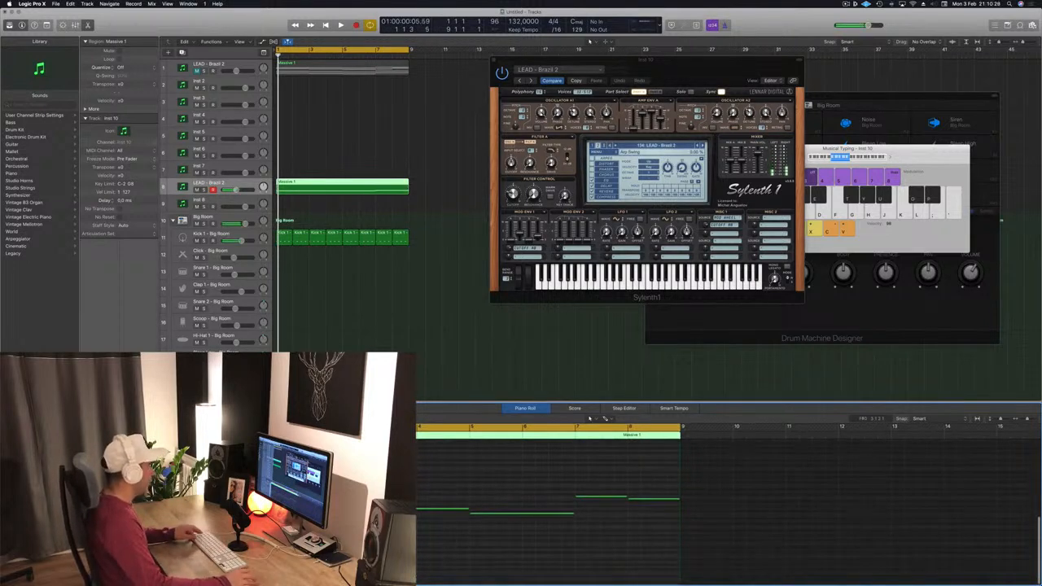
Shorten the first sustained note of the lowest line, clearing space before bar 3 for a rhythm.
scroll(421, 516, up, 5)
scroll(422, 517, down, 1)
key(space)
key(space)
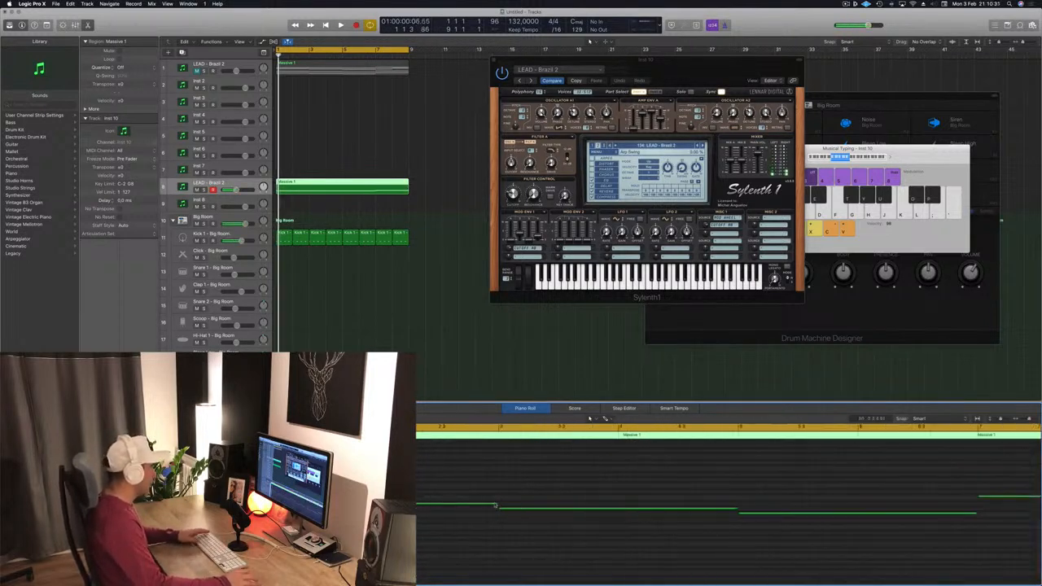
drag(496, 504, 381, 504)
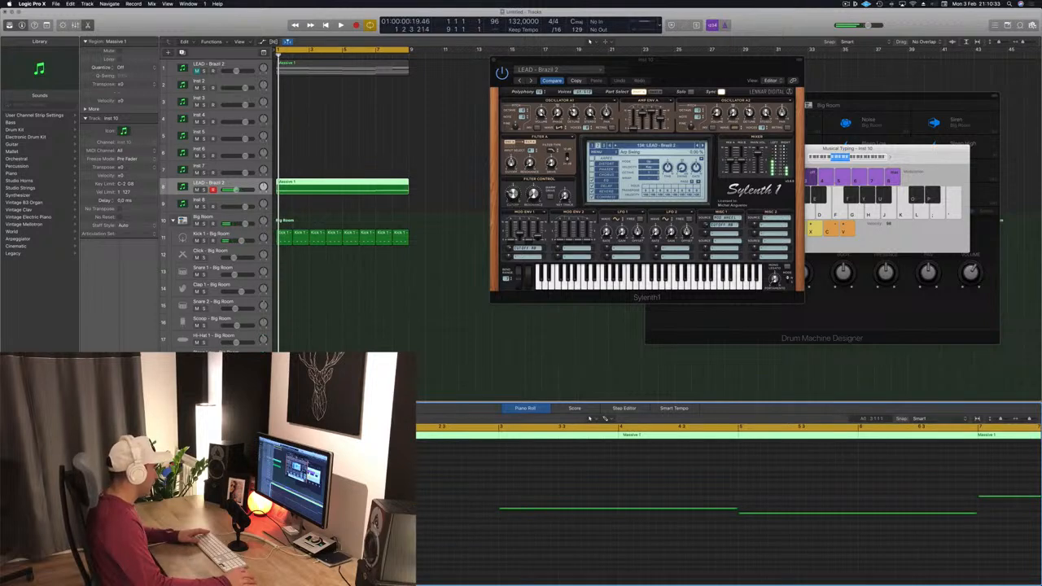
Audition the region and copy the shortened first note across bar 1 as a rhythm of short repeated notes.
key(space)
key(space)
key(super+Right)
key(super+Right)
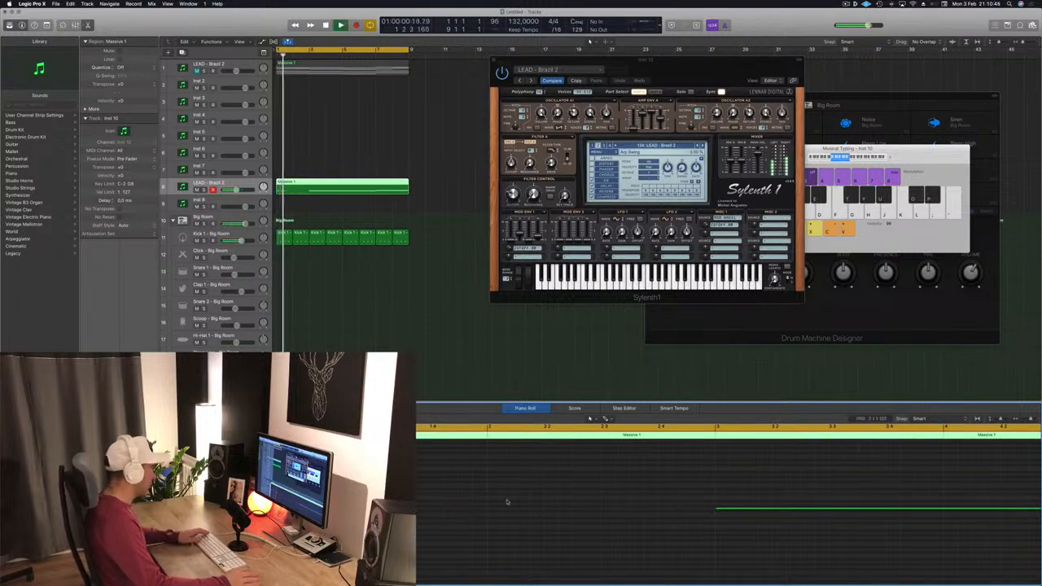
key(space)
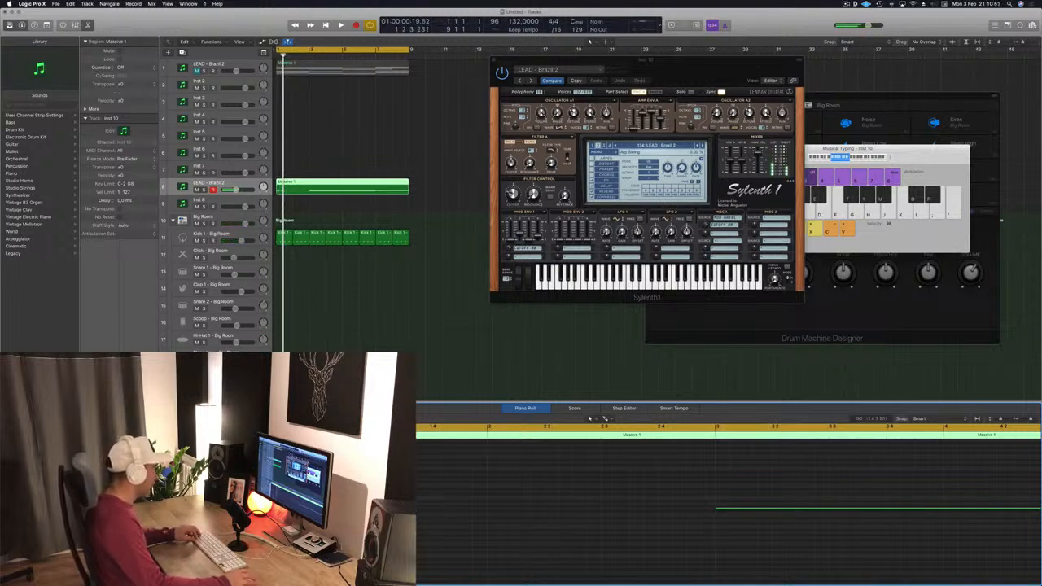
drag(296, 508, 398, 504)
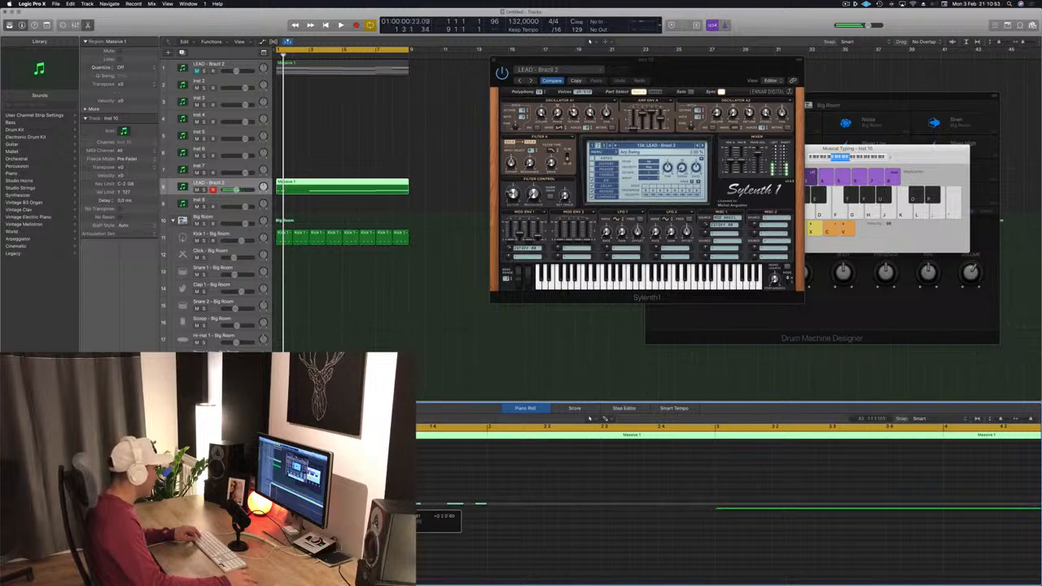
Audition the bar 1 rhythm and copy its short notes into bar 2 at the same pitch.
key(space)
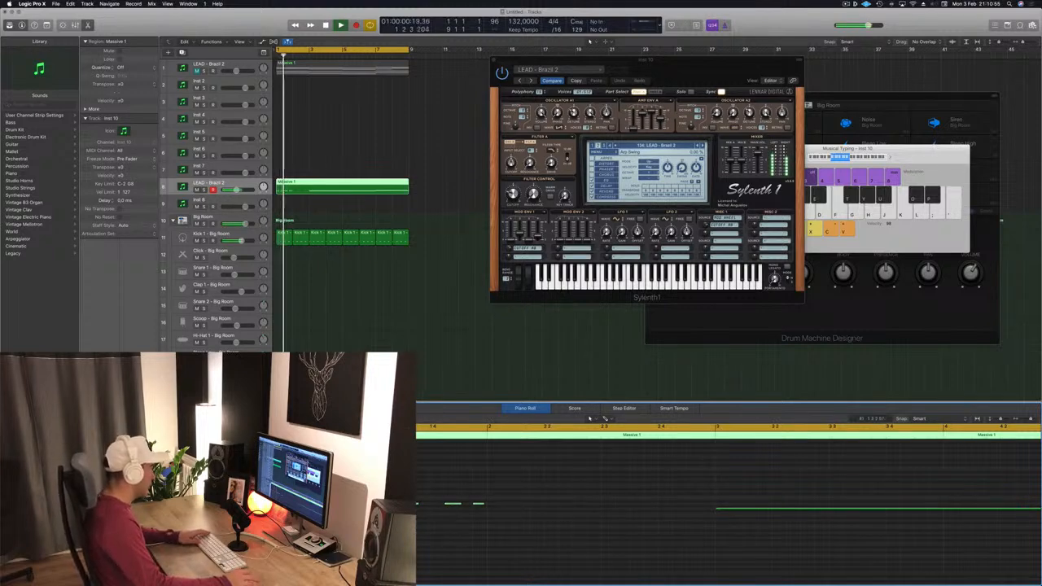
key(space)
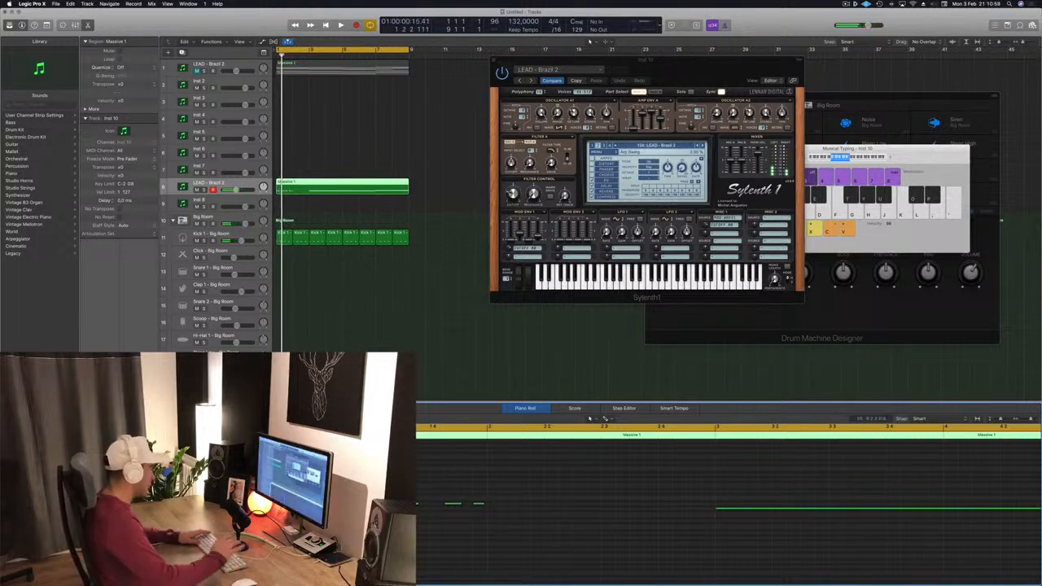
key(space)
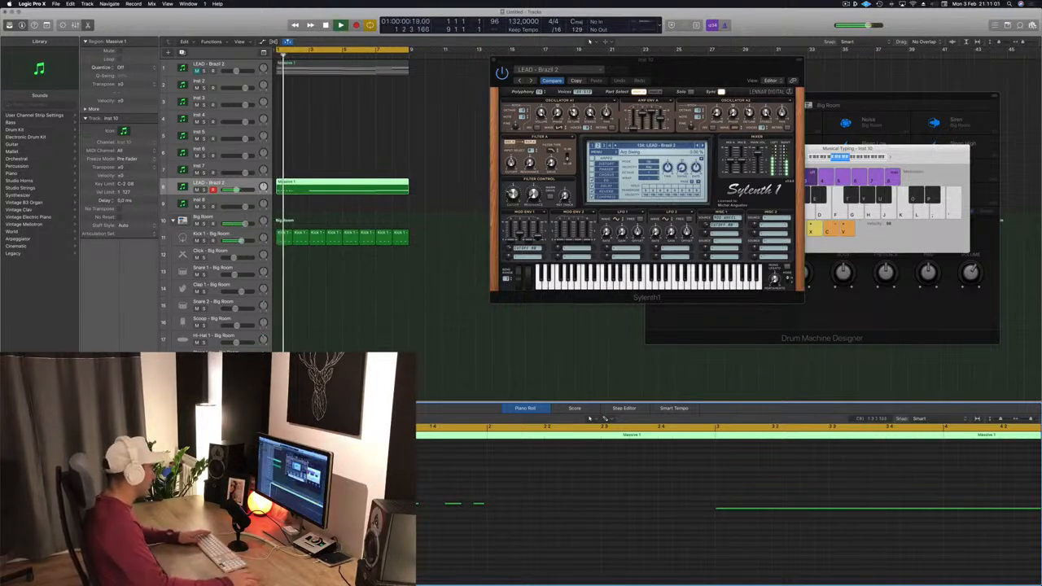
key(space)
key(space)
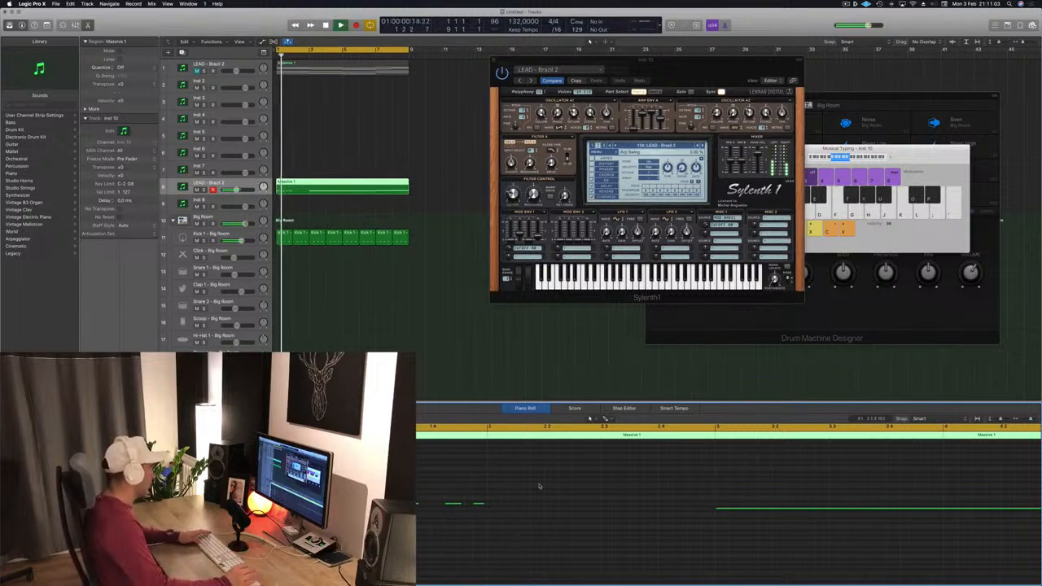
drag(583, 537, 415, 484)
drag(479, 504, 493, 513)
key(space)
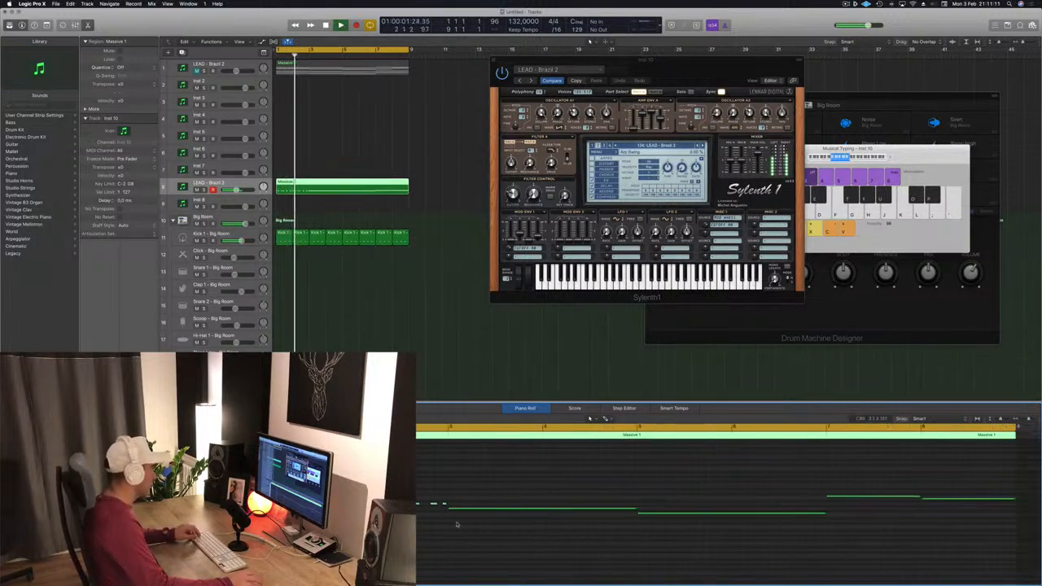
Play the region from the start to check the two-bar rhythm against the kick.
key(Return)
scroll(422, 494, right, 1)
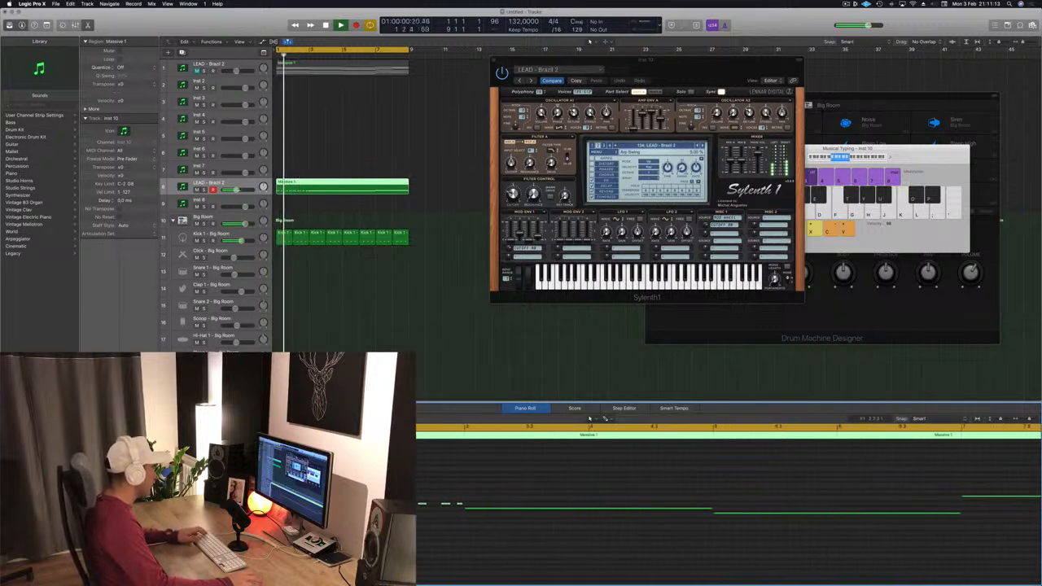
scroll(422, 493, up, 3)
key(space)
key(space)
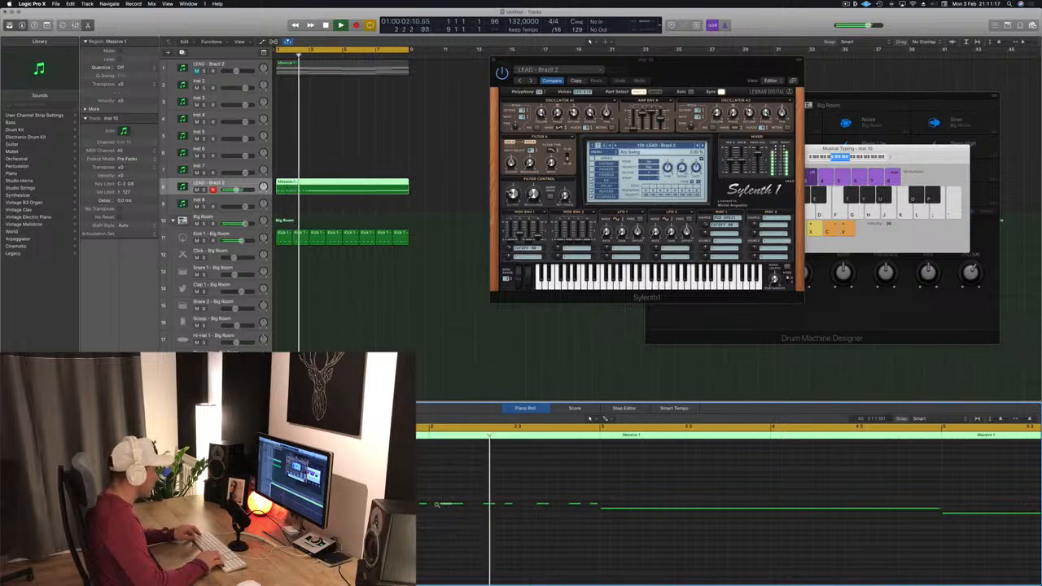
key(Return)
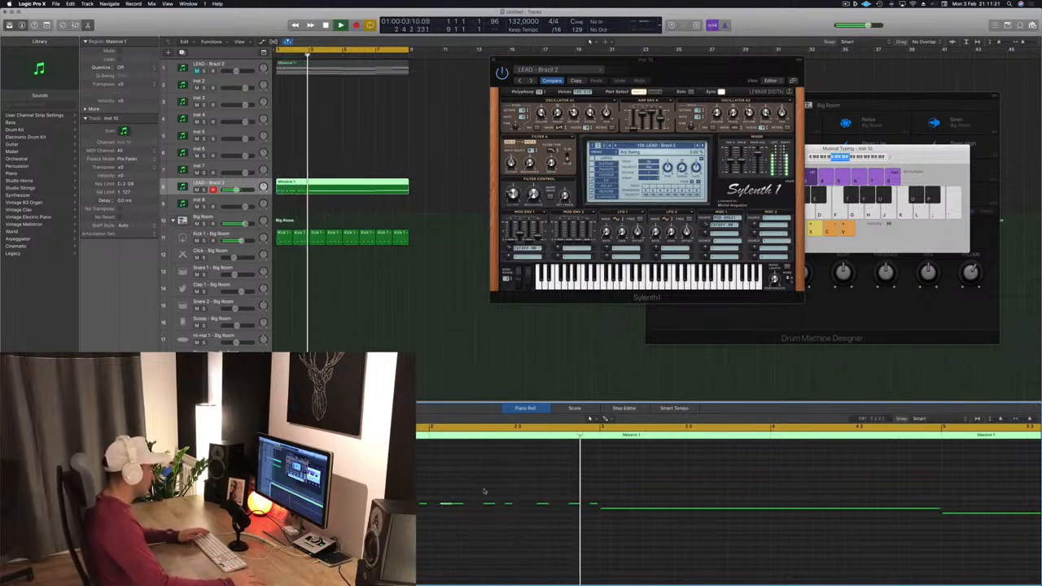
key(Return)
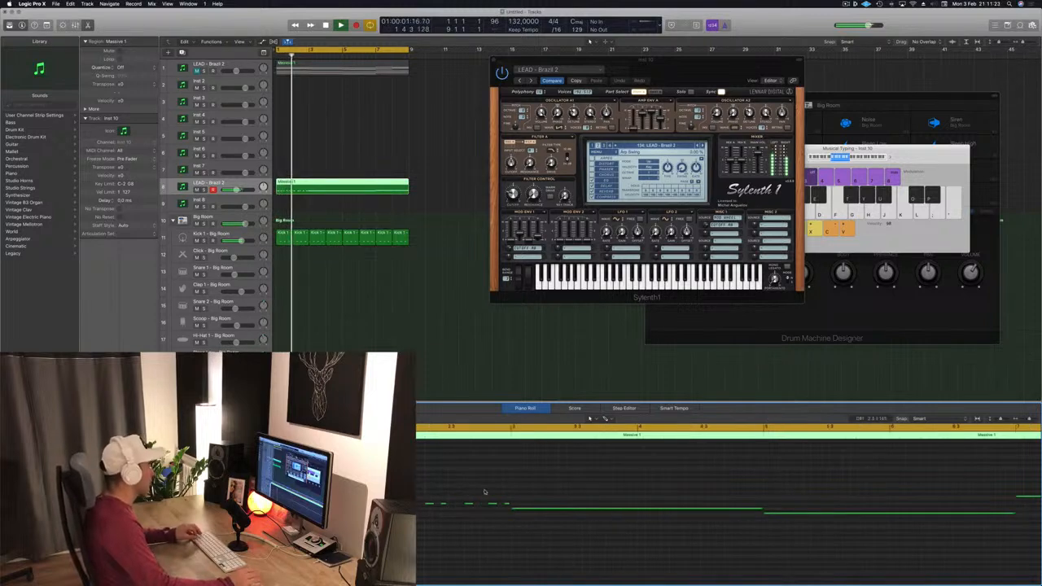
scroll(534, 500, down, 3)
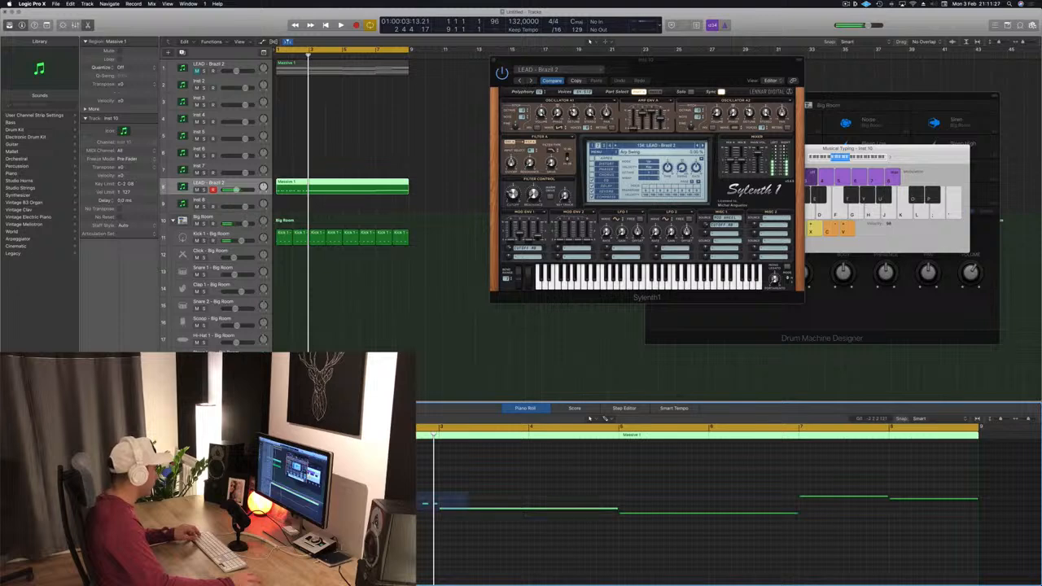
Copy the two-bar rhythm to bars 3 and 4 at the sustained note's pitch, and delete that sustained note.
drag(444, 509, 445, 514)
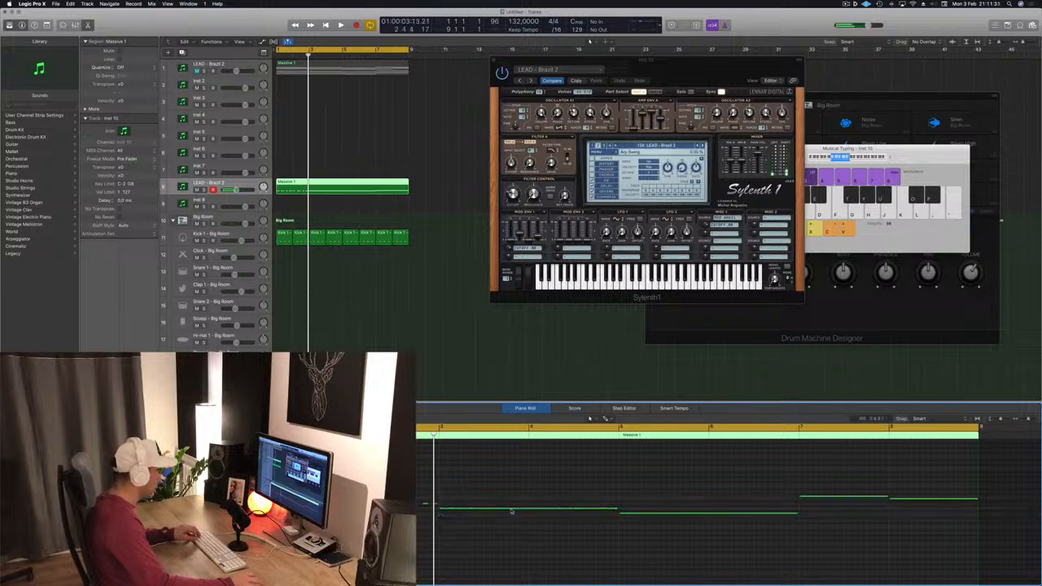
click(509, 511)
key(Delete)
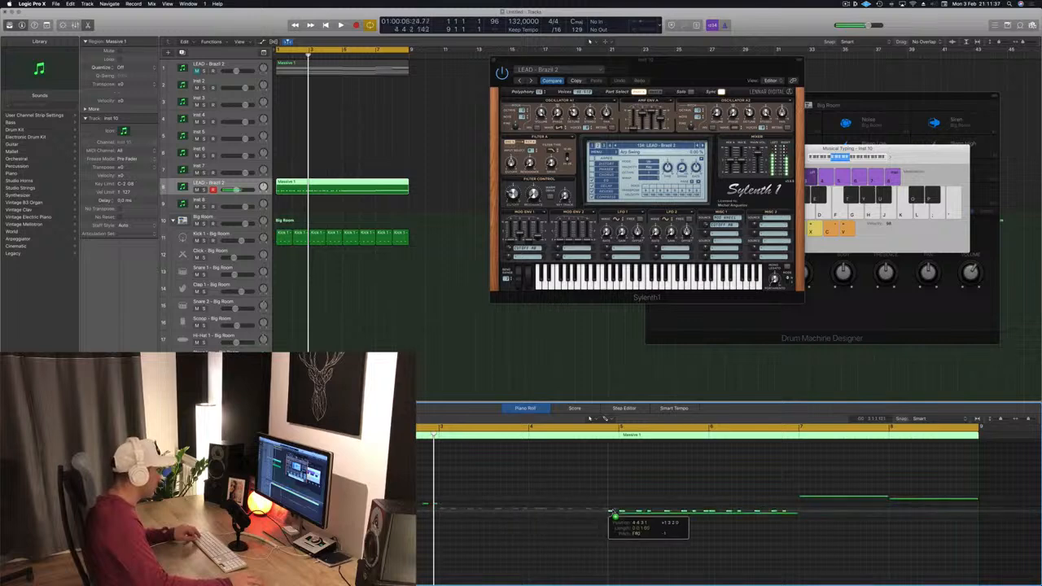
Copy the rhythm to bars 5 and 6 at the pitch of the long note there, replacing that note.
drag(621, 515, 627, 517)
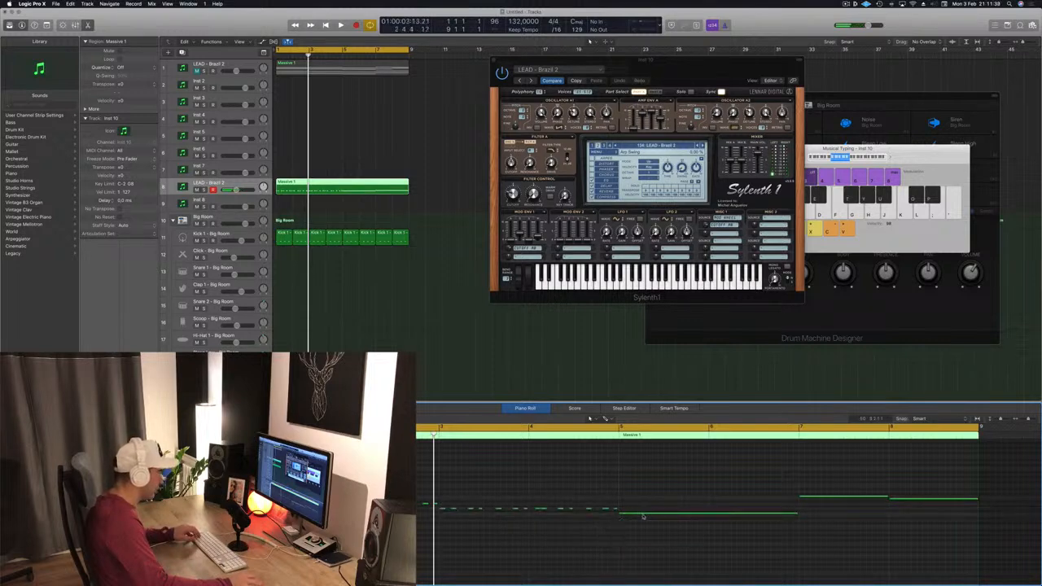
key(Delete)
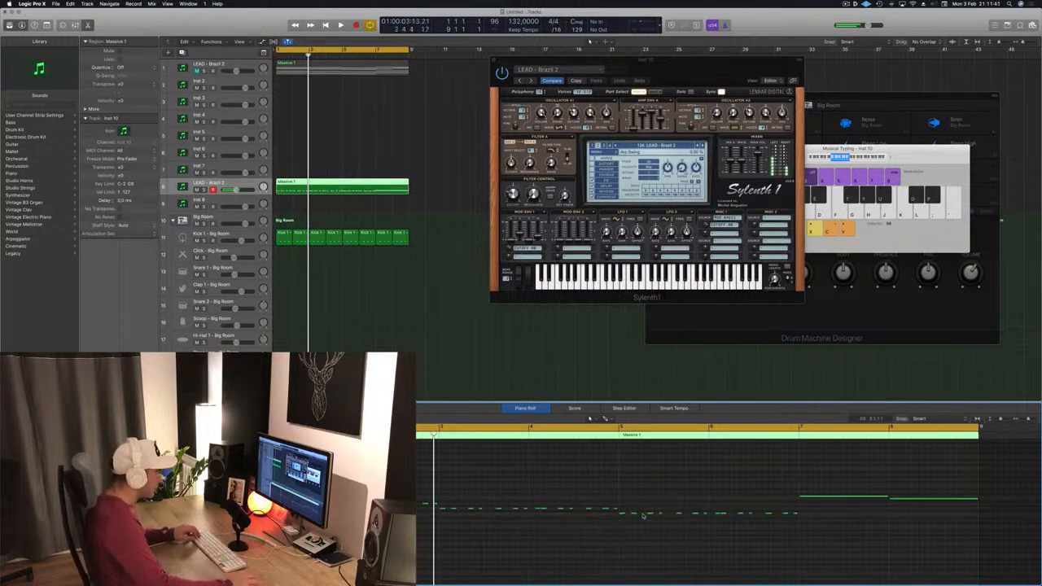
Copy the two-bar rhythm from bars 5 and 6 to bars 7 and 8 at the bar 7 note's pitch, replacing that sustained note.
drag(731, 519, 834, 521)
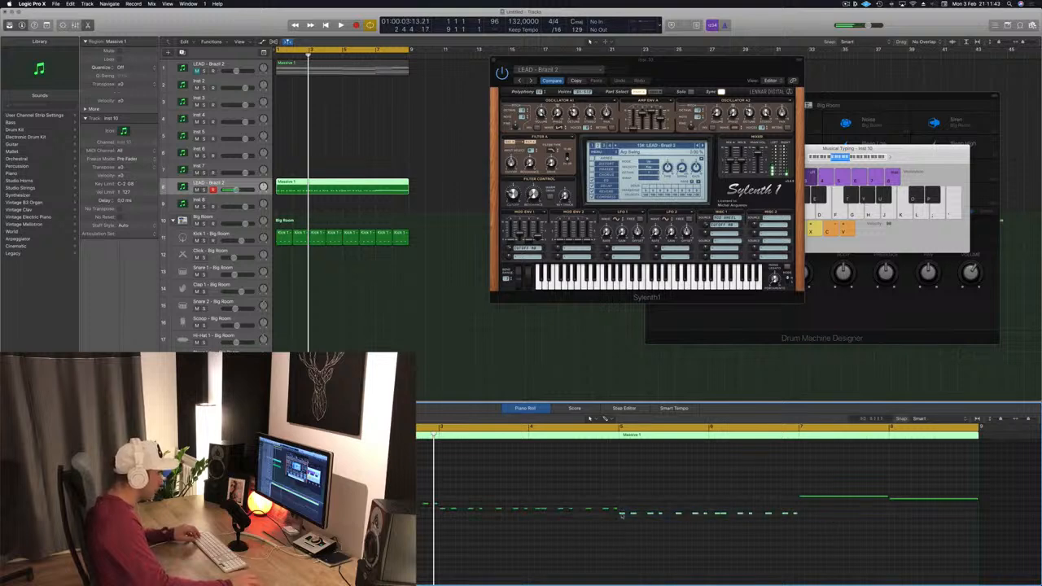
drag(622, 515, 806, 502)
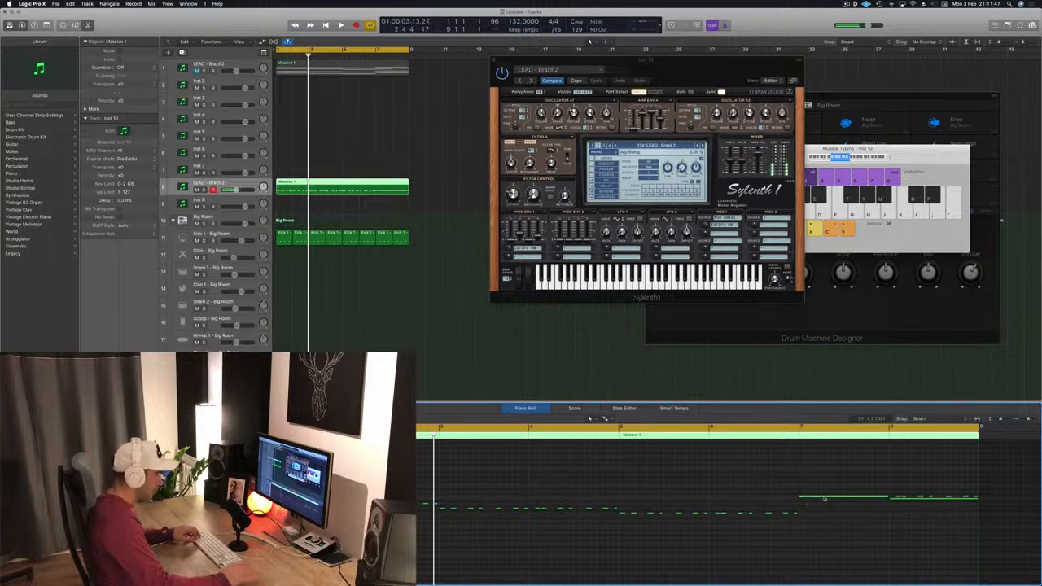
key(Delete)
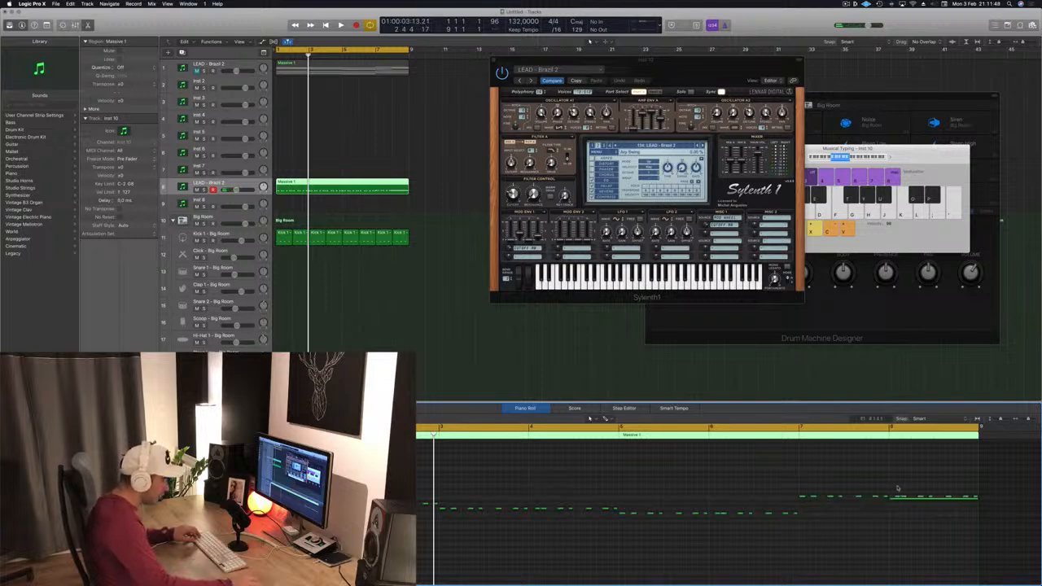
Lower the short notes in bar 8 to the sustained note's pitch there, and delete that sustained note.
drag(979, 499, 979, 496)
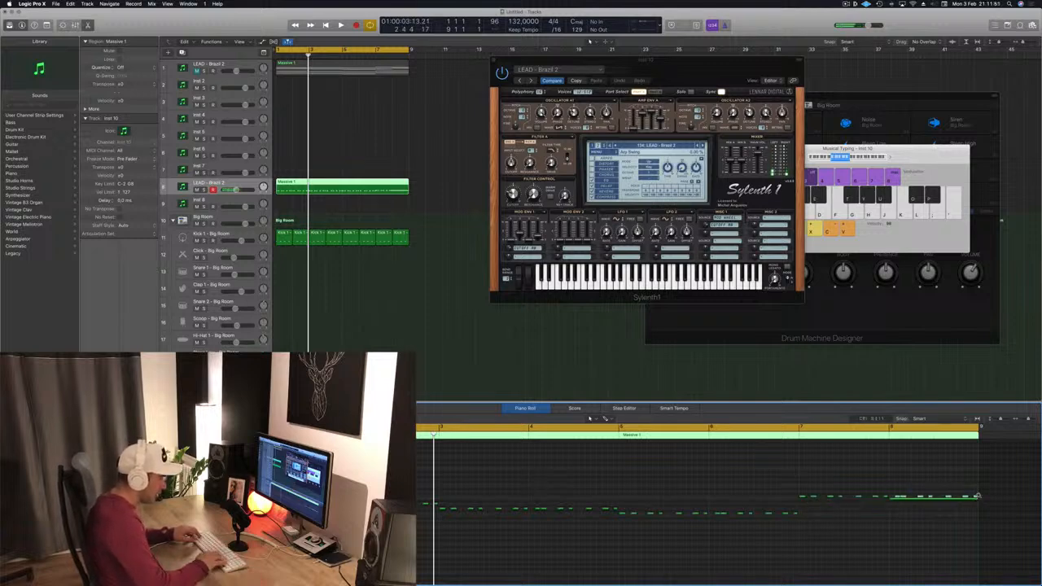
key(alt+Down)
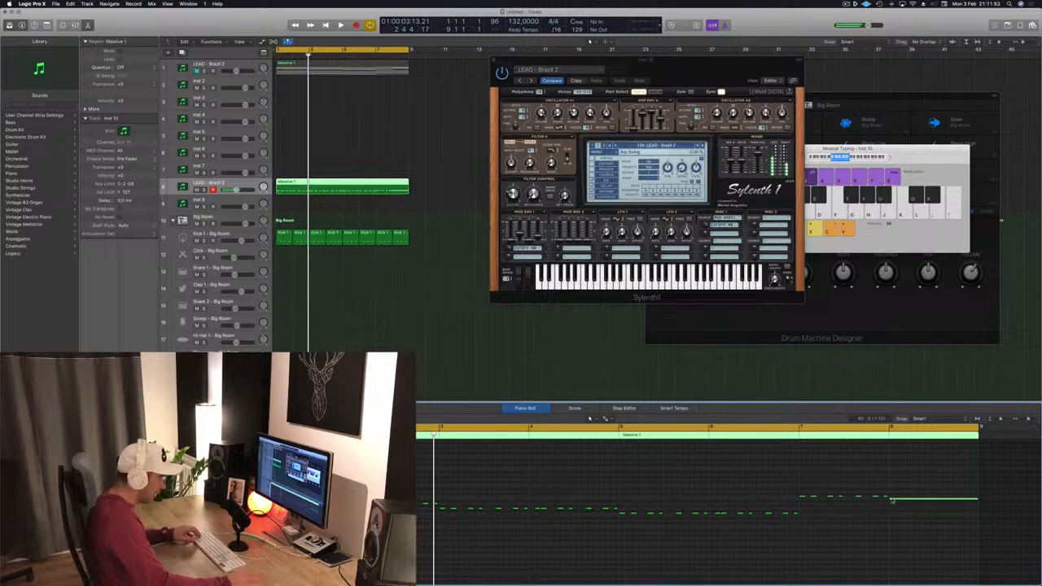
key(Delete)
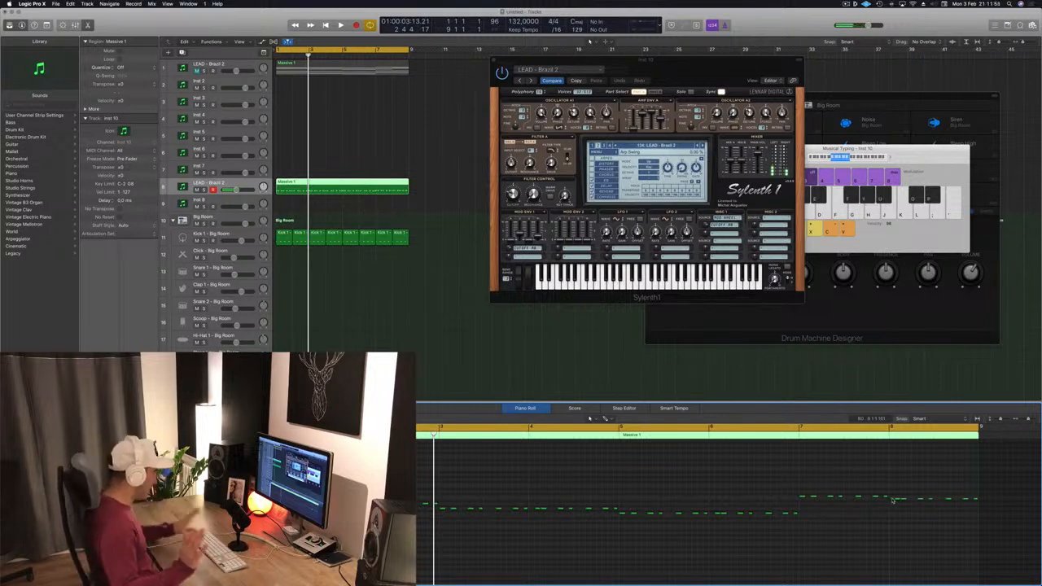
Play the complete eight-bar line against the kick, and enlarge the line's track in the arrangement.
key(space)
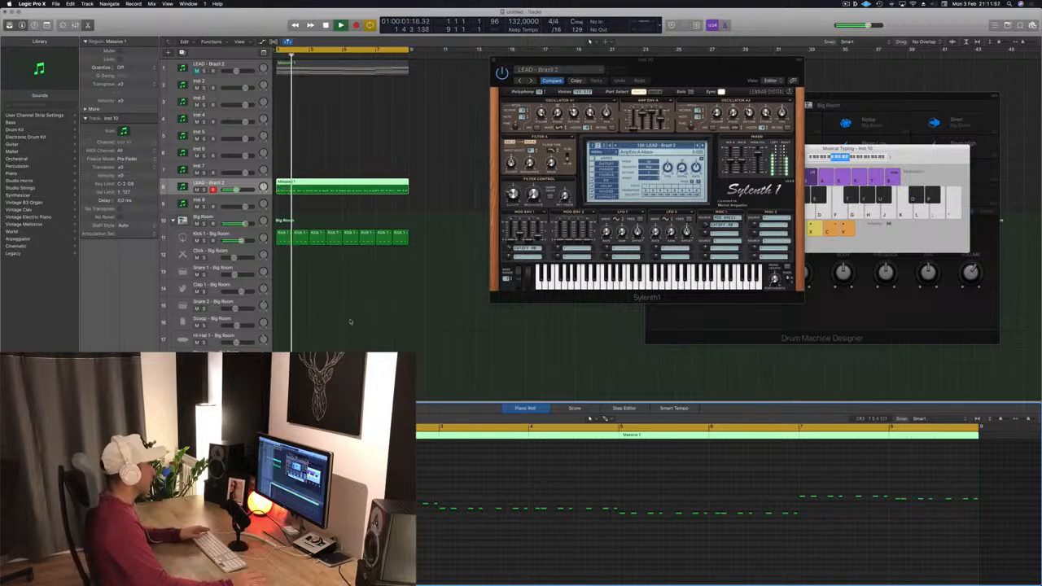
drag(678, 65, 672, 137)
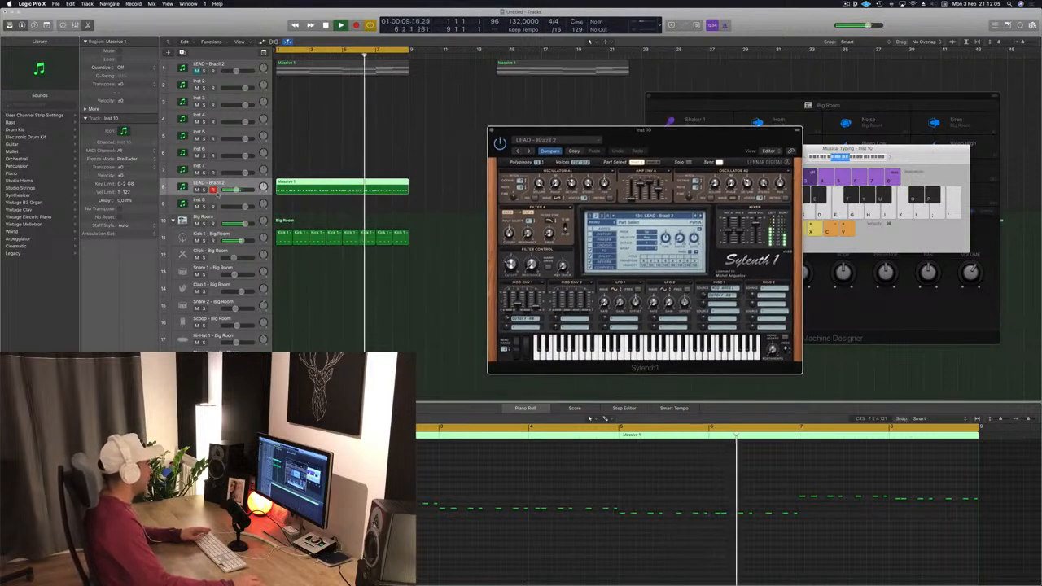
drag(218, 196, 219, 252)
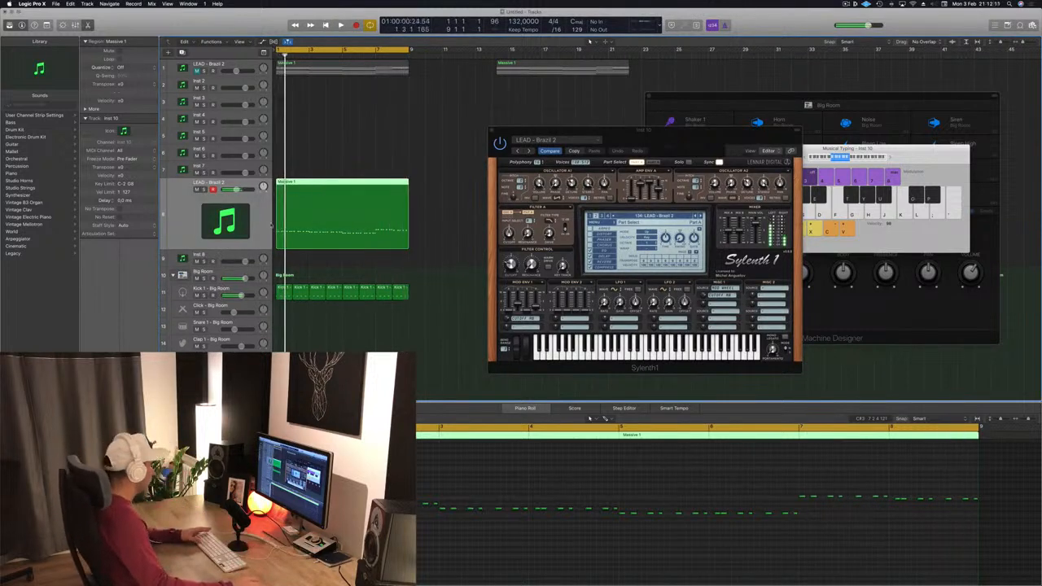
key(space)
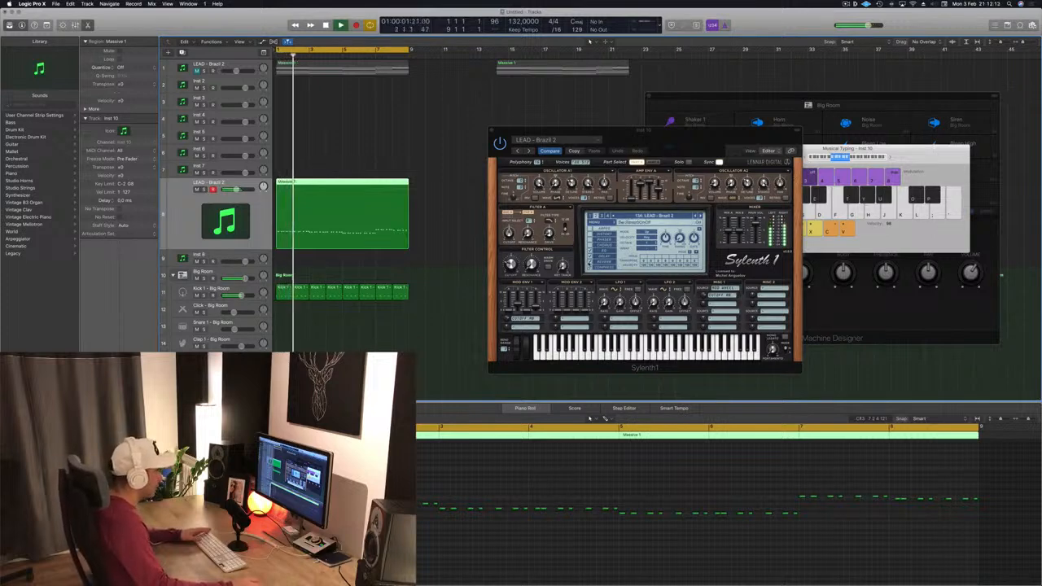
click(680, 141)
drag(680, 141, 688, 163)
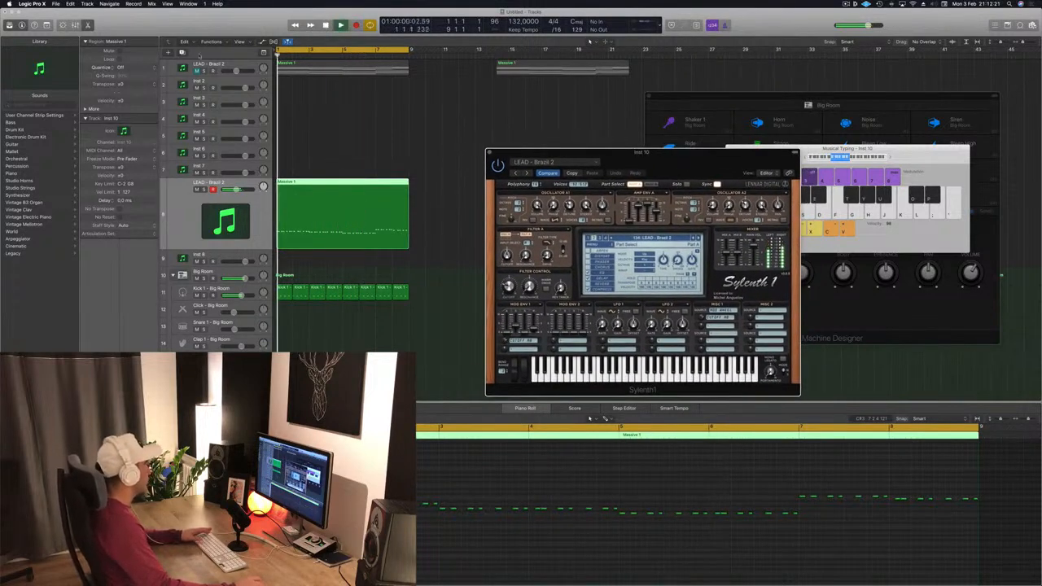
Unmute the original LEAD - Brazil 2 chord track and play it together with the rhythmic line.
click(196, 71)
key(space)
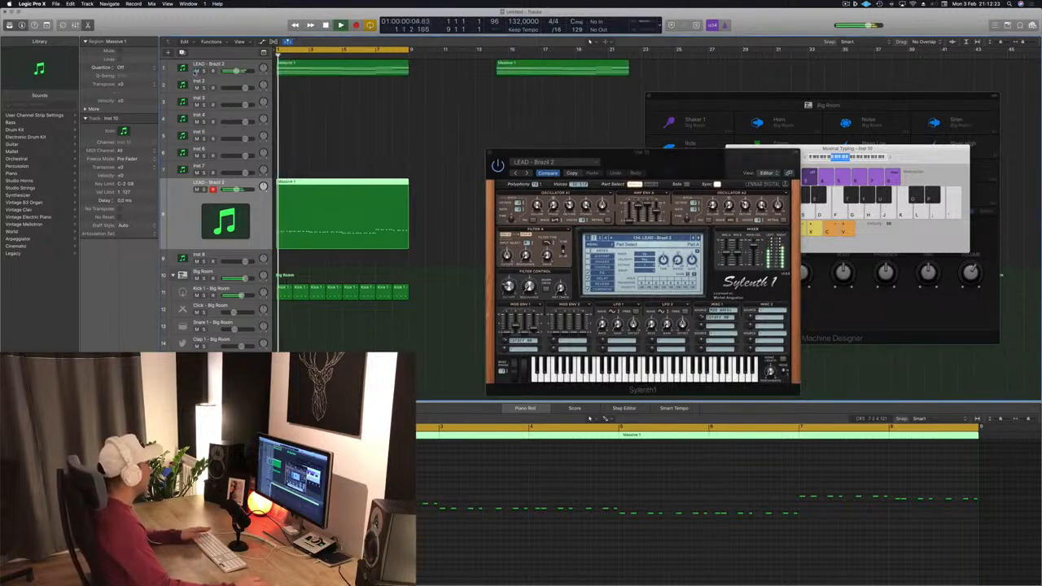
click(250, 65)
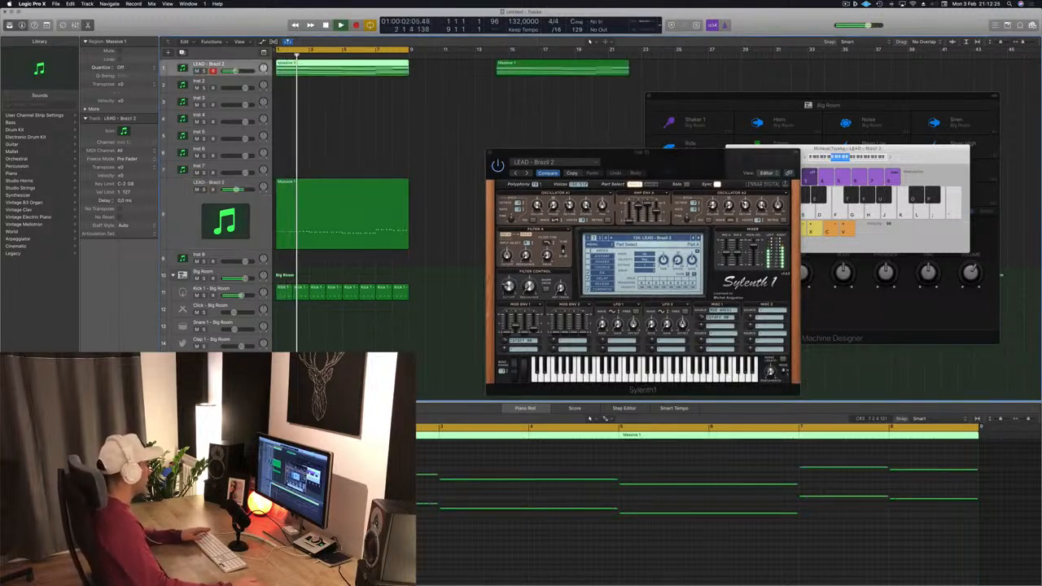
drag(749, 153, 801, 63)
Duplicate the rhythmic line's track and copy its eight-bar region onto the new track at bar 1.
click(177, 198)
key(Return)
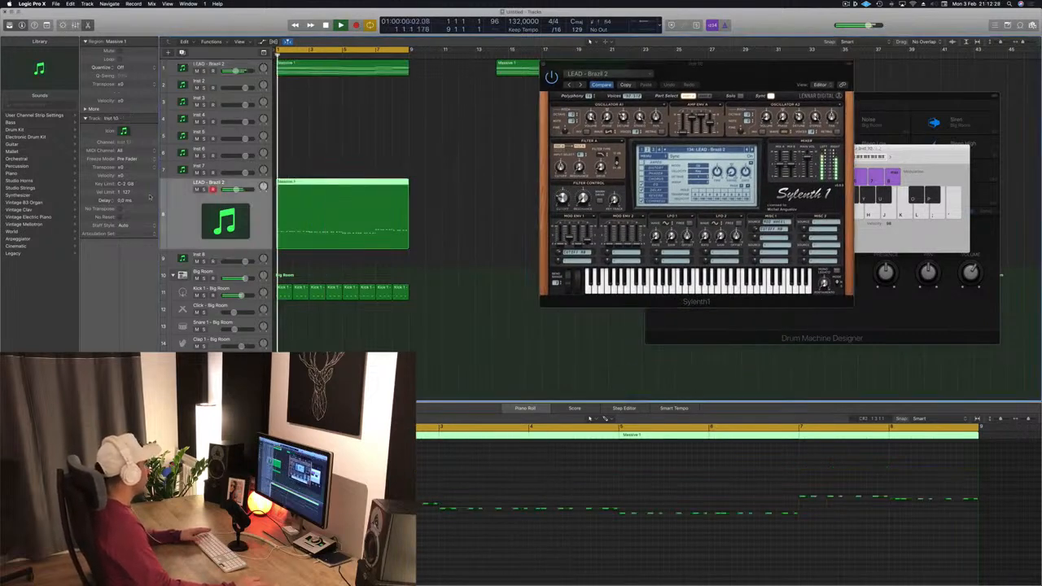
key(super+d)
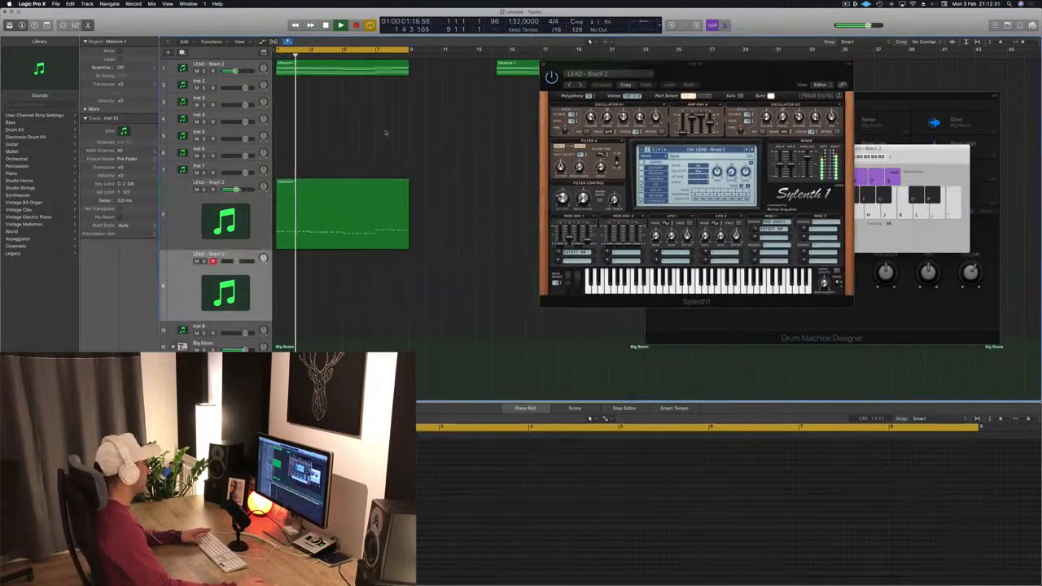
key(Return)
click(320, 209)
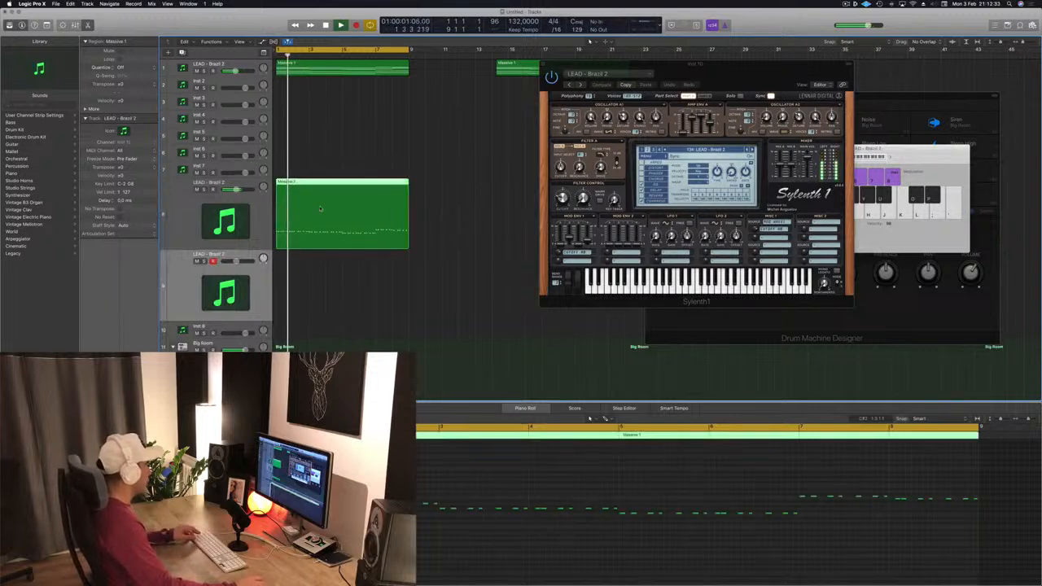
drag(320, 209, 303, 292)
key(space)
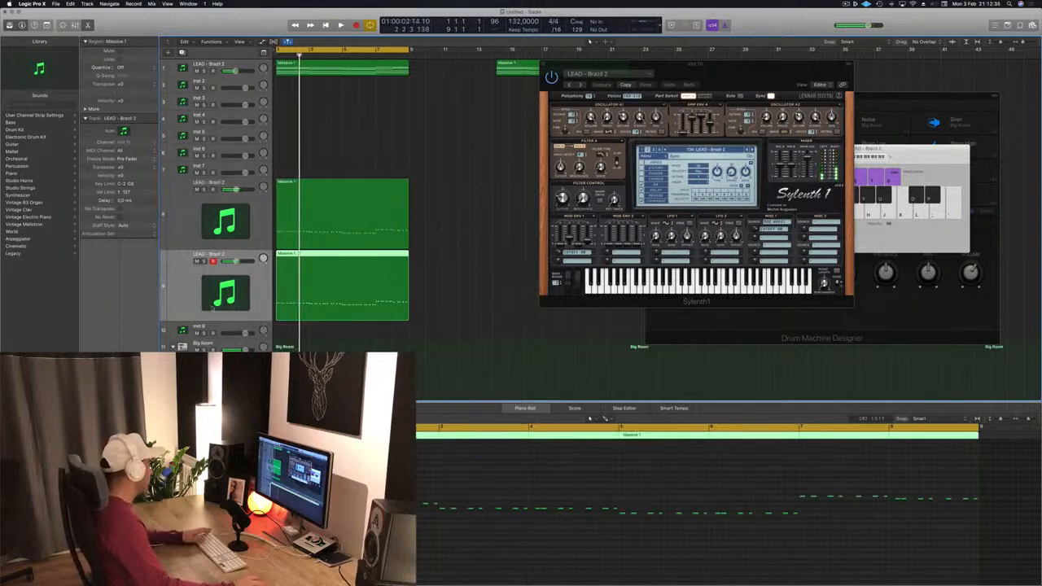
Open the duplicated track's Sylenth1, place its window clear of the tracks, and start playback.
click(99, 401)
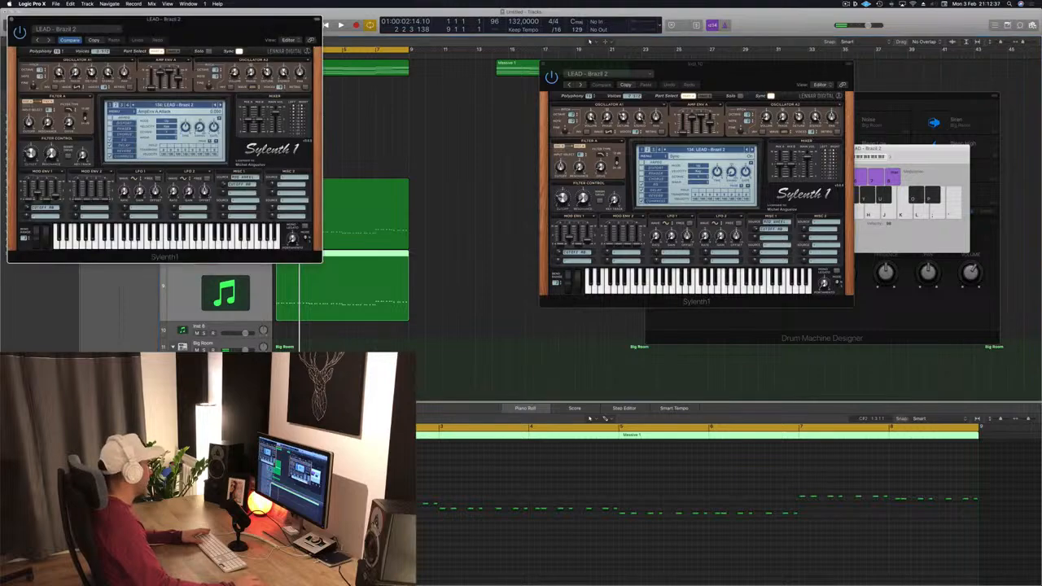
drag(234, 23, 725, 70)
key(space)
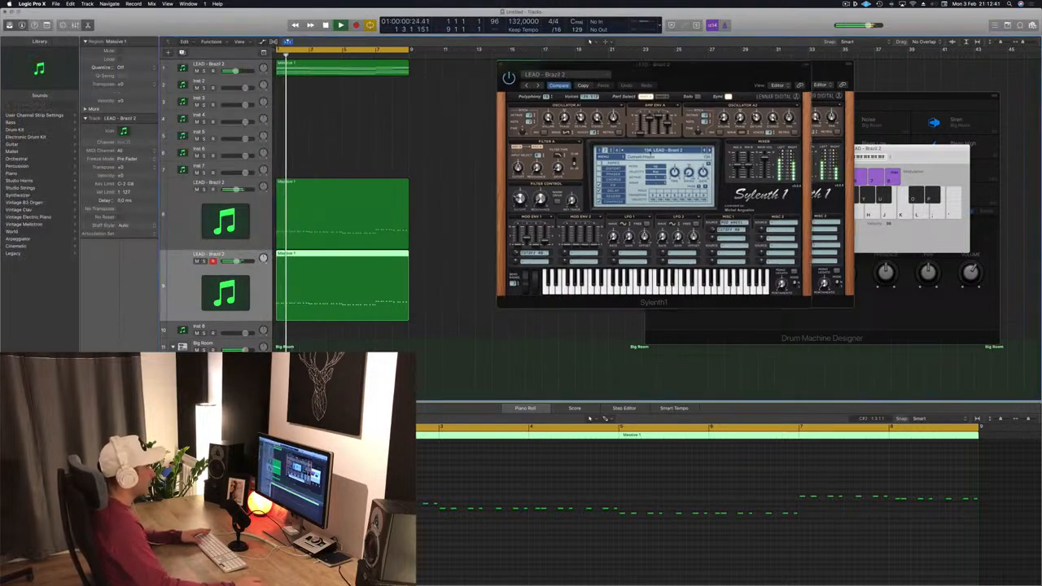
Try the PAD - Phaser Pad and ARP - Fat Bassline presets on the duplicated track's Sylenth1 during playback.
click(649, 150)
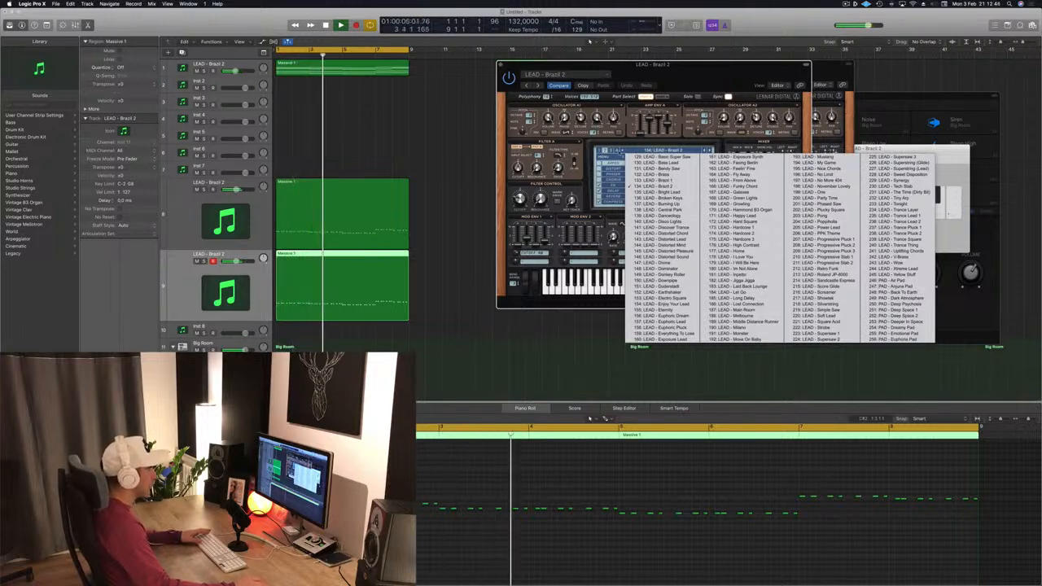
click(616, 151)
click(612, 151)
click(645, 152)
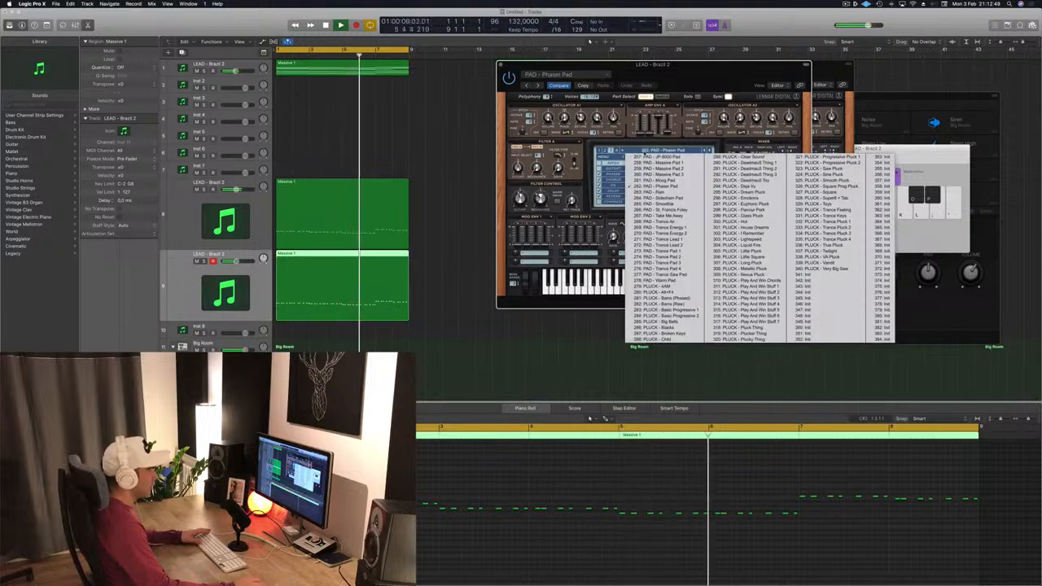
click(600, 151)
click(601, 151)
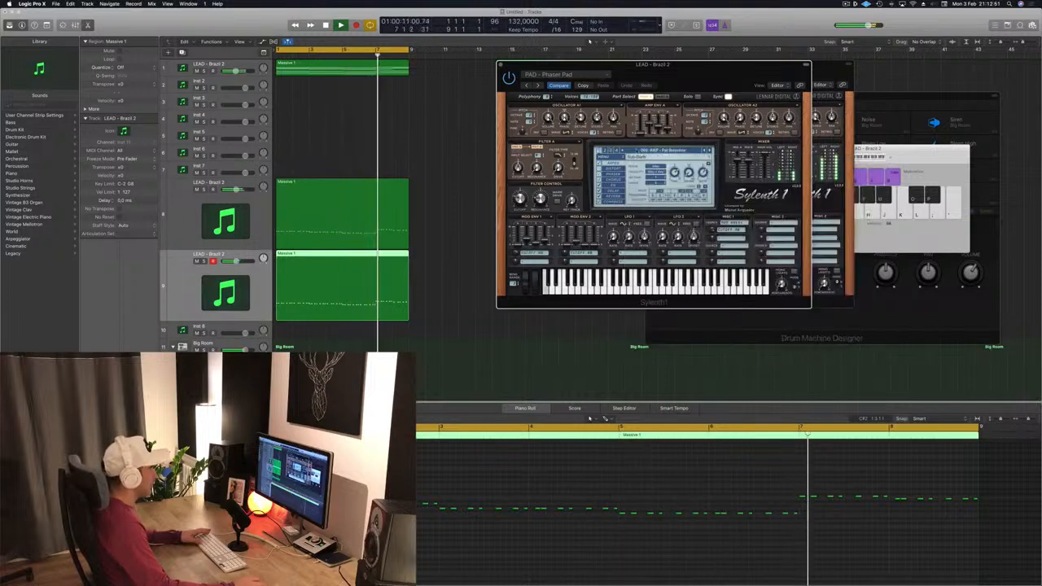
Load BASS - Acid Bass and audition the following bass presets, settling on BASS - BP Bassline + Distortion.
click(652, 151)
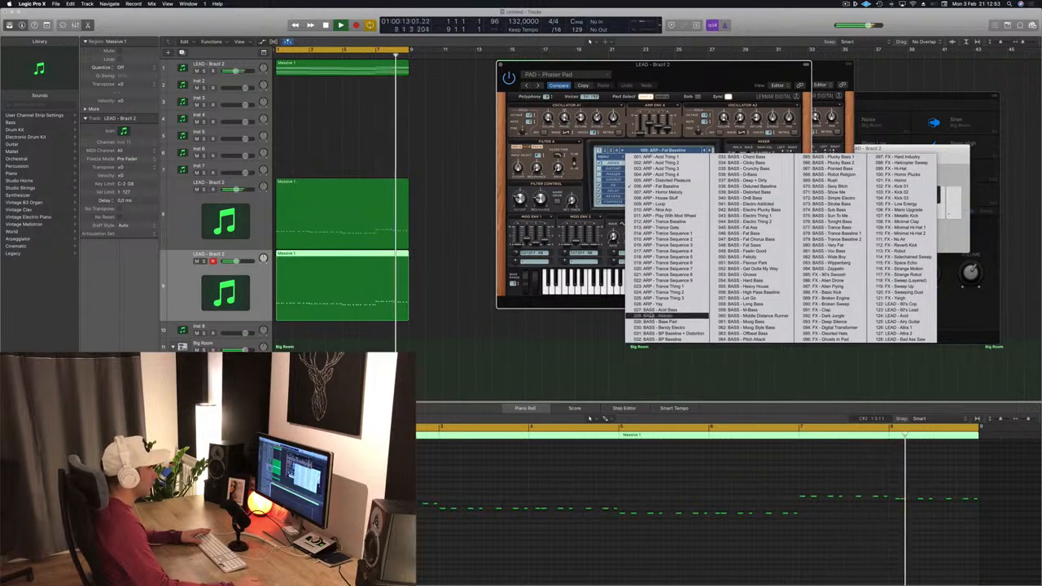
click(651, 311)
drag(731, 71, 711, 64)
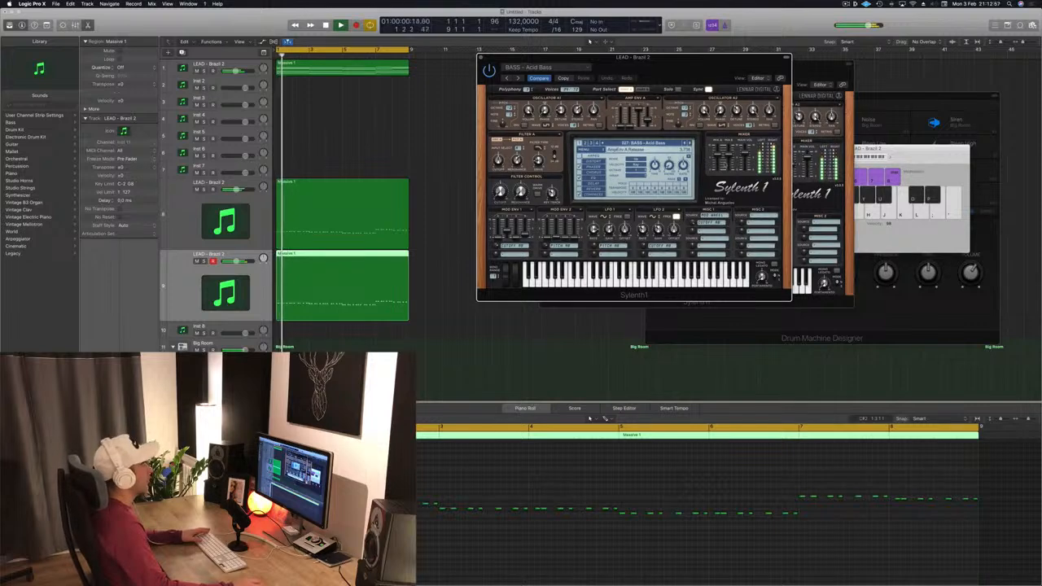
key(Return)
click(691, 143)
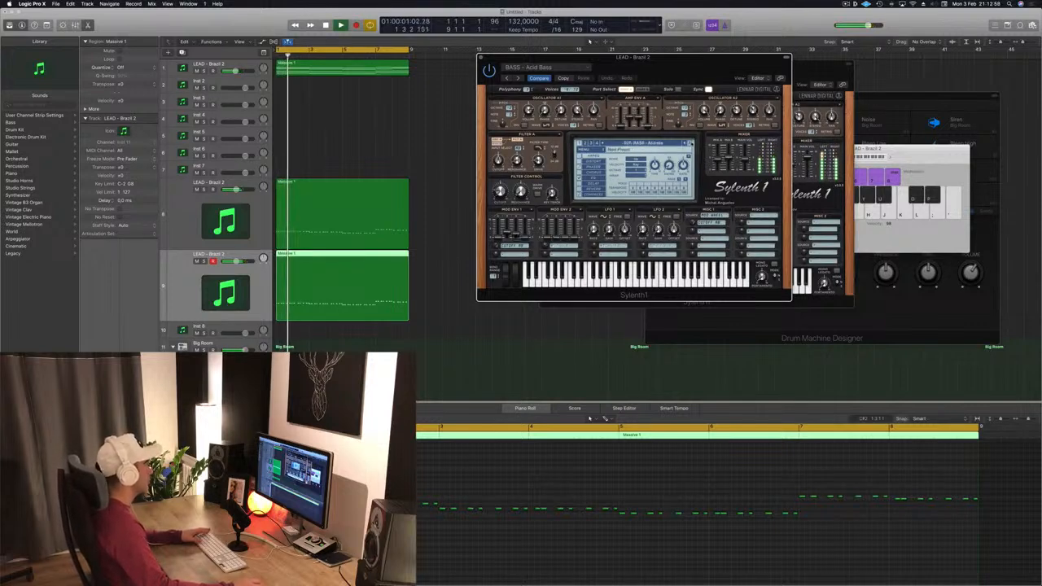
key(Return)
click(691, 143)
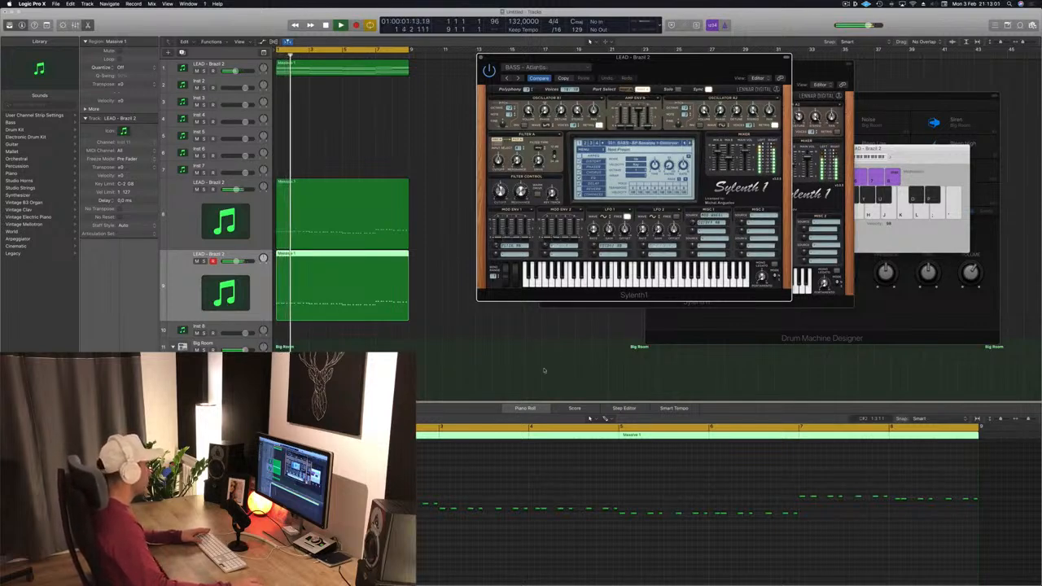
Raise all notes of the duplicated bass region by one octave and play the result.
click(485, 514)
key(space)
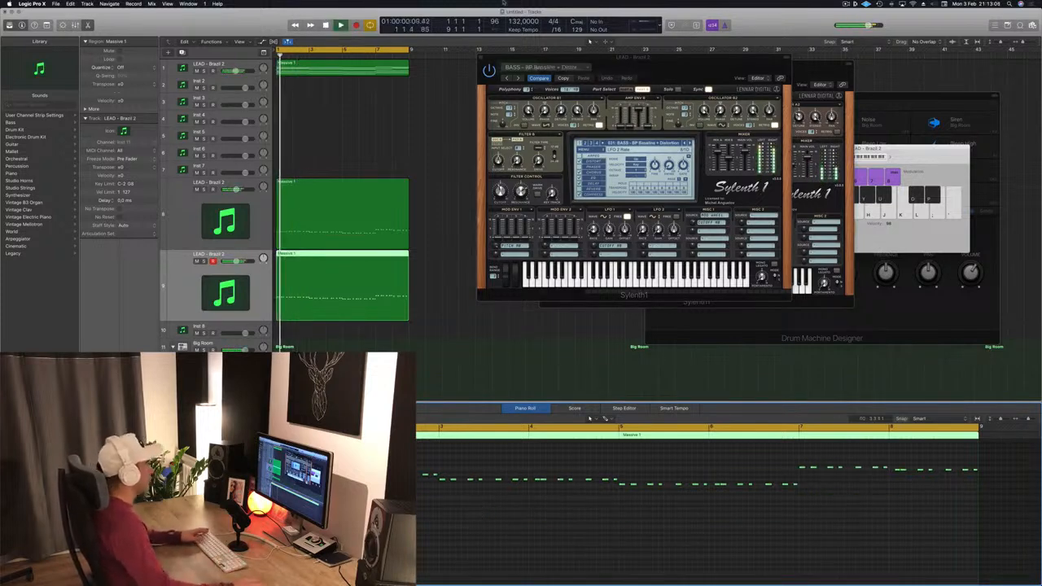
Try raising the first rhythmic region's notes by one octave as well, and play both layers together.
click(329, 209)
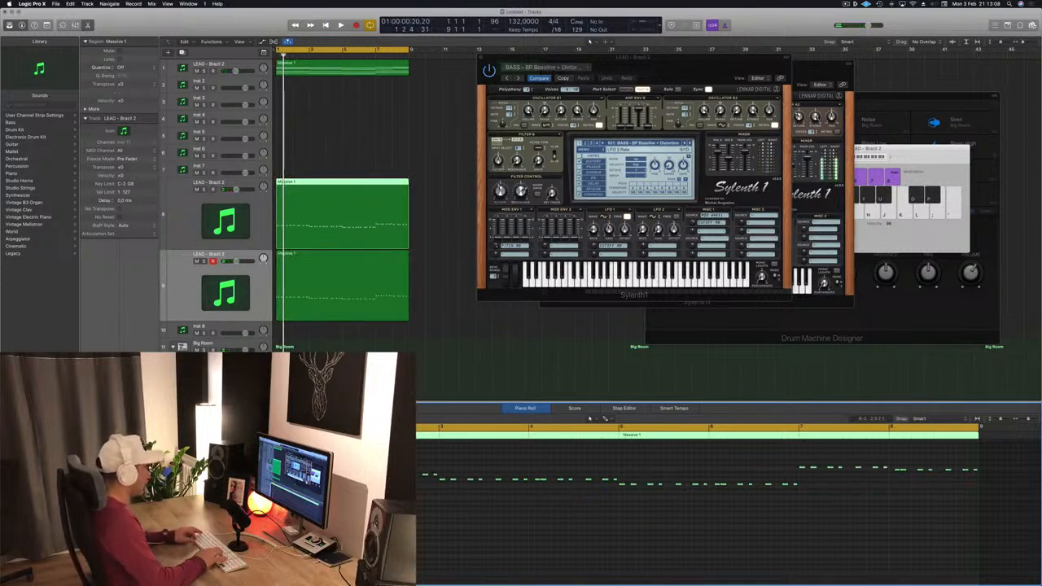
key(space)
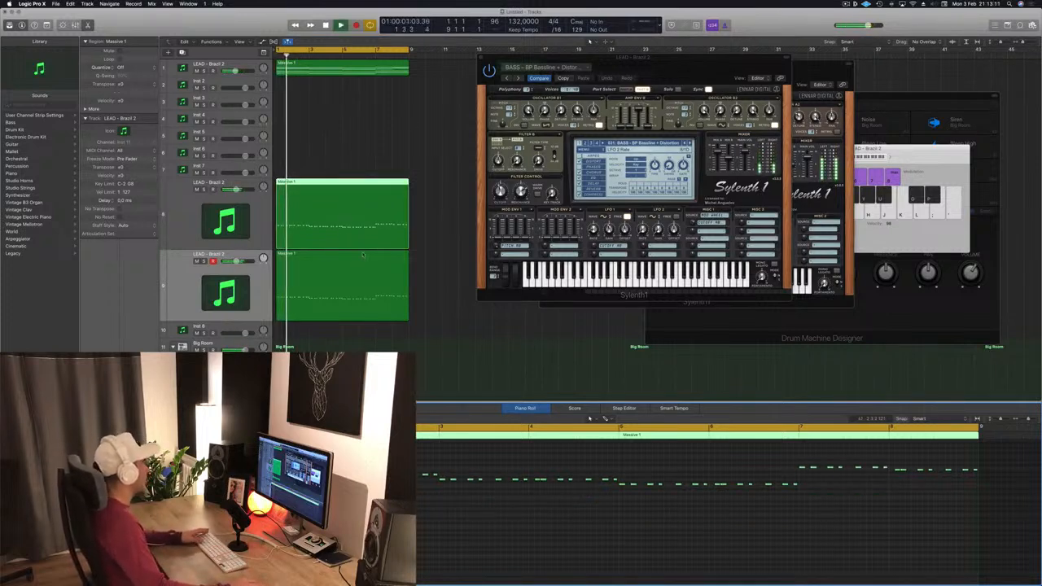
click(337, 293)
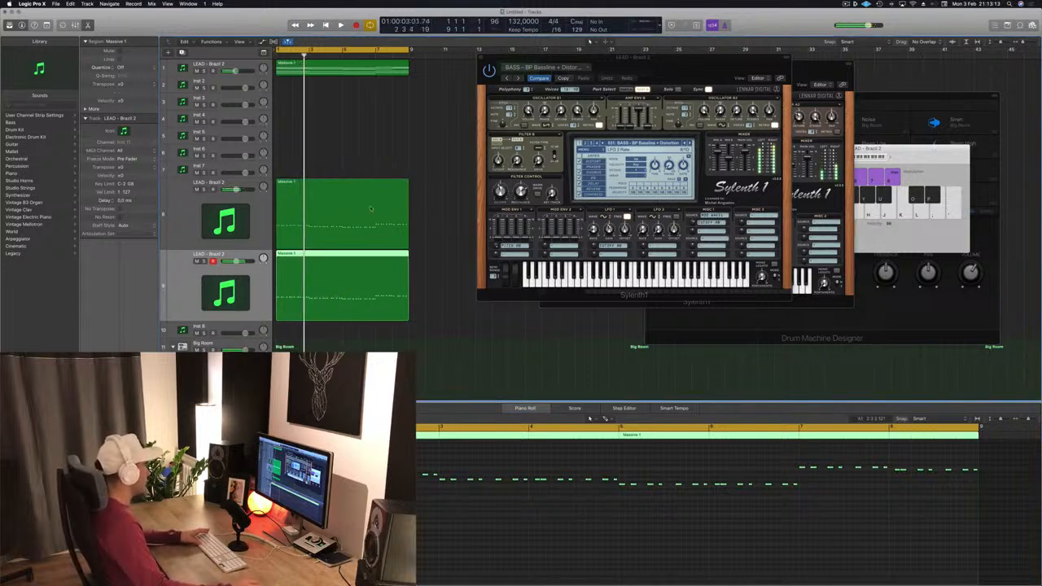
key(space)
key(space)
key(space)
key(space)
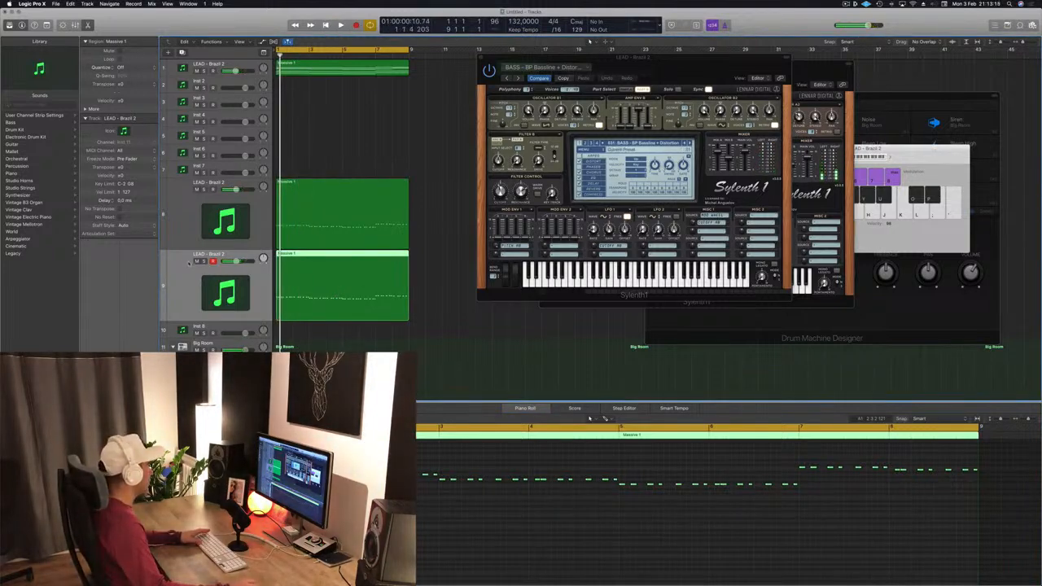
Mute the duplicated bass track and play the remaining rhythmic layer with the lead.
click(195, 262)
key(space)
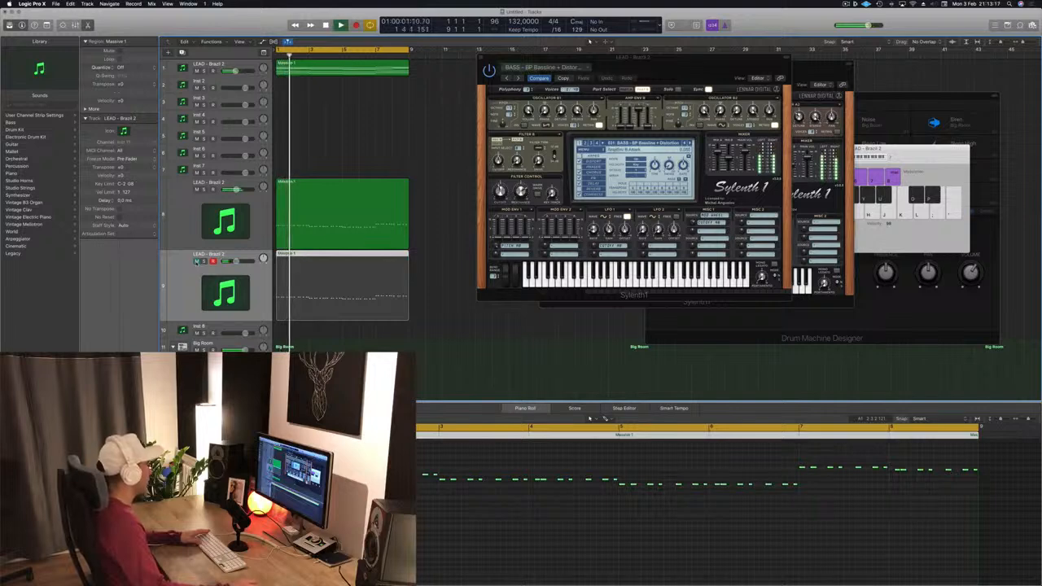
Lower all notes of the unmuted rhythmic region by one octave and play it with the lead.
click(330, 242)
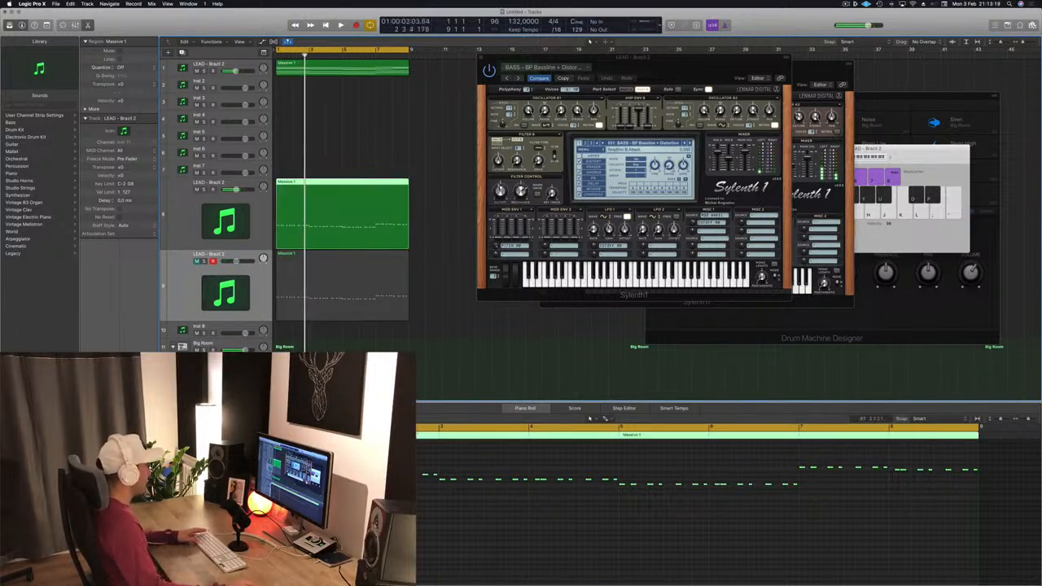
click(447, 521)
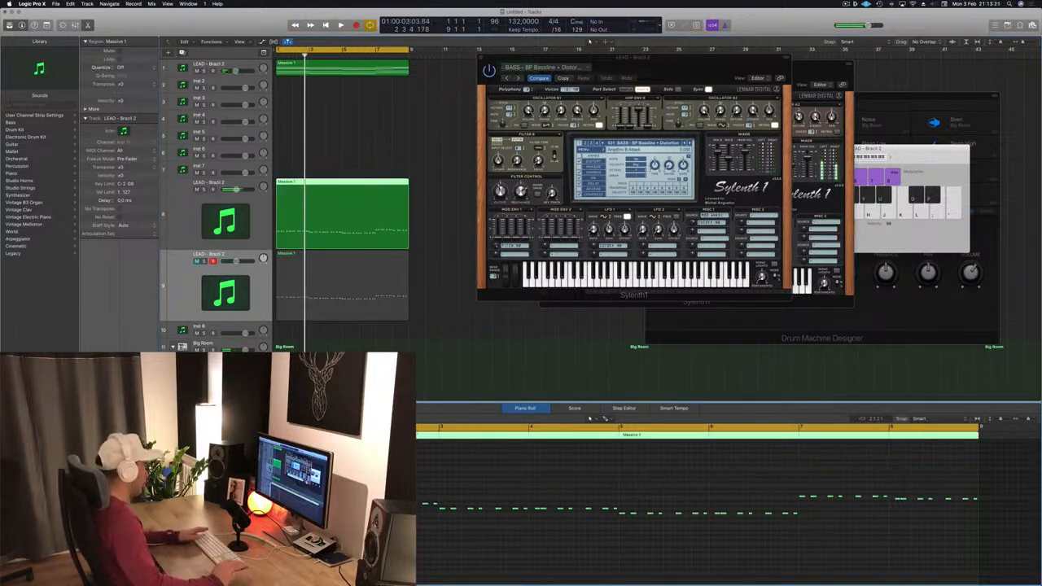
key(space)
click(355, 301)
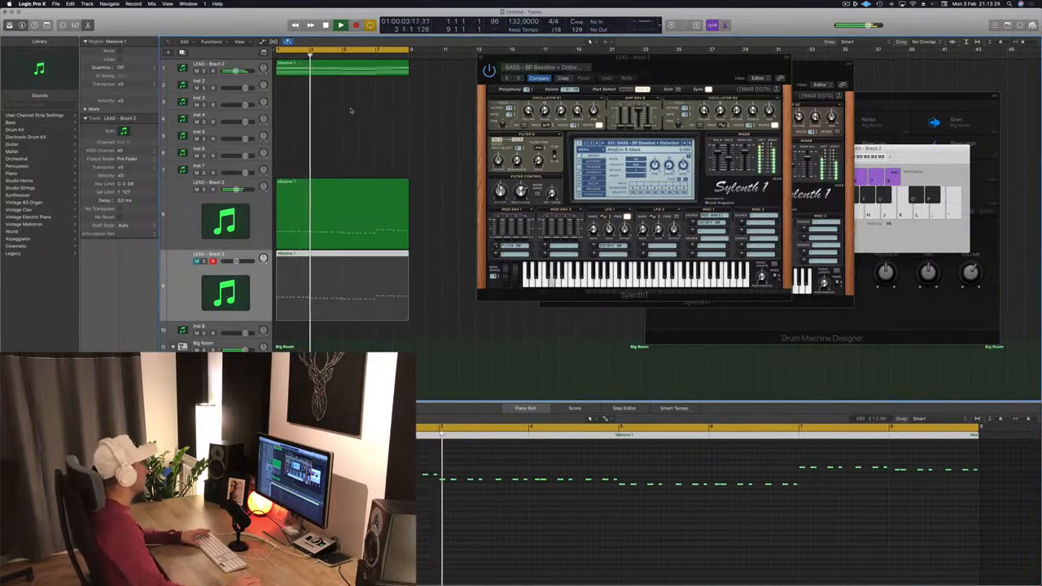
Restart playback from the beginning and unmute the duplicated bass track.
key(Return)
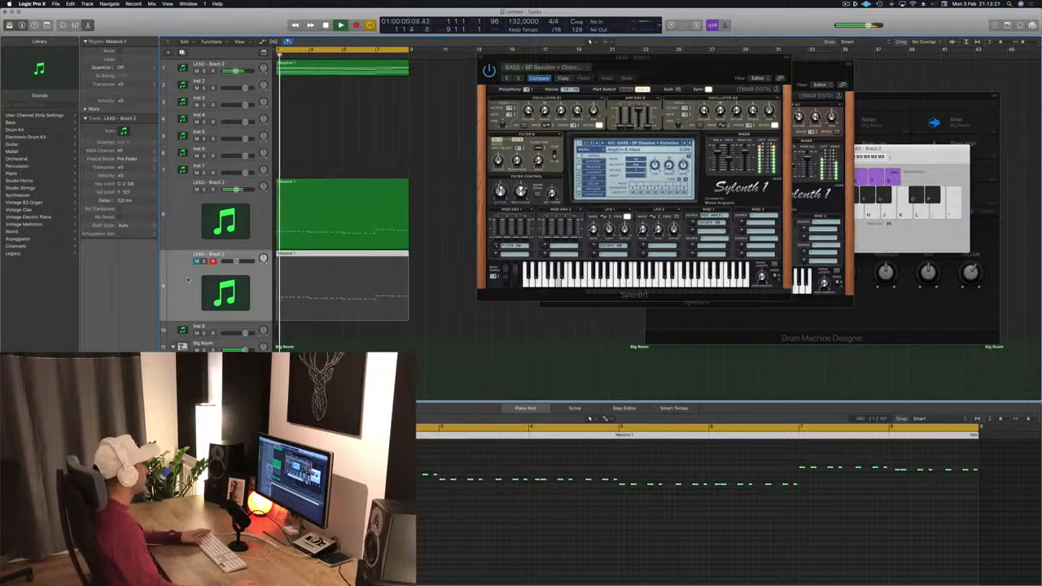
key(Return)
click(194, 268)
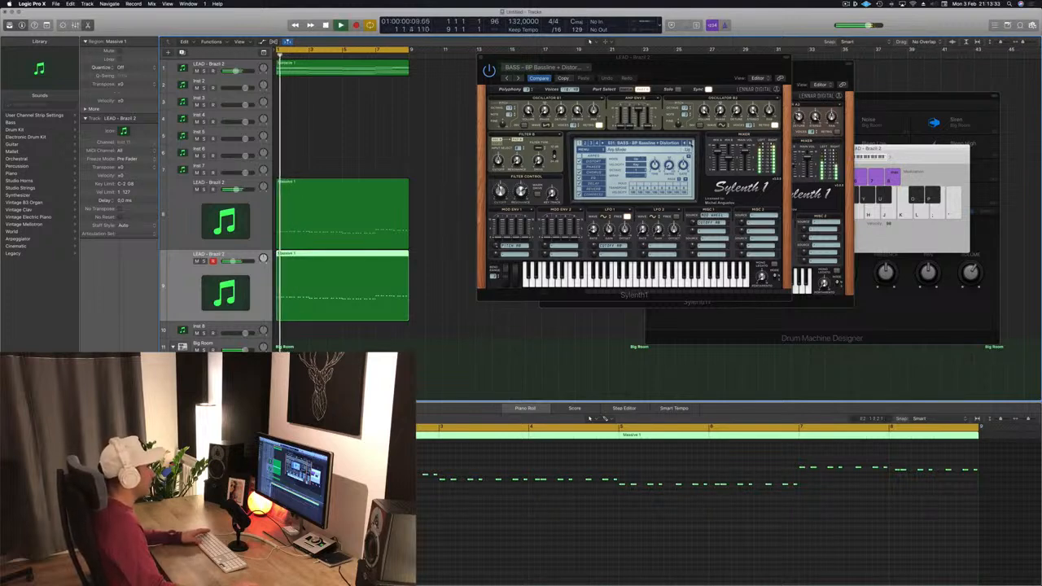
Audition further bass presets on the duplicated track, starting with BP Bassline, and raise that track's volume slightly.
click(692, 144)
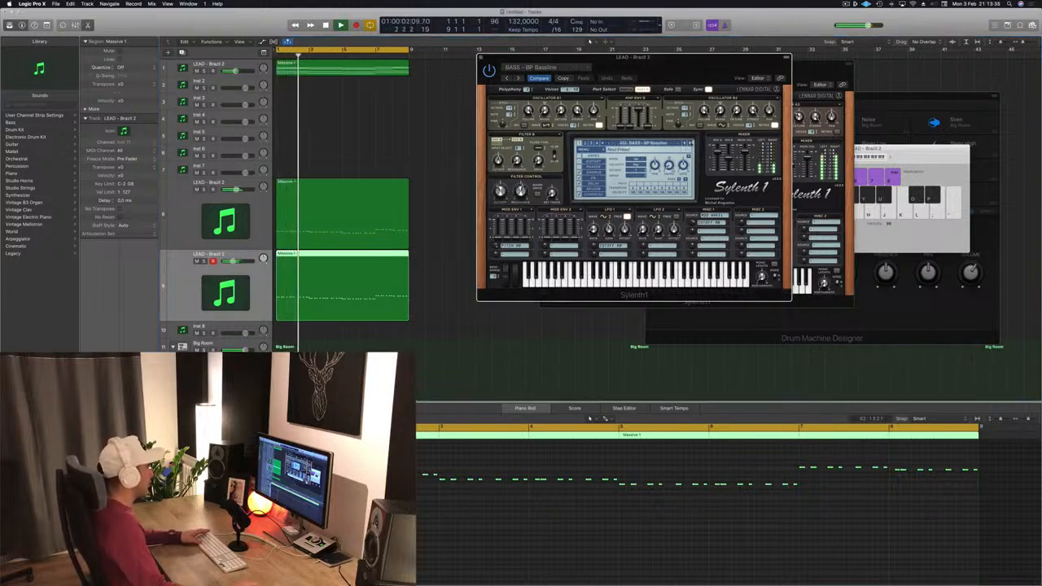
click(693, 143)
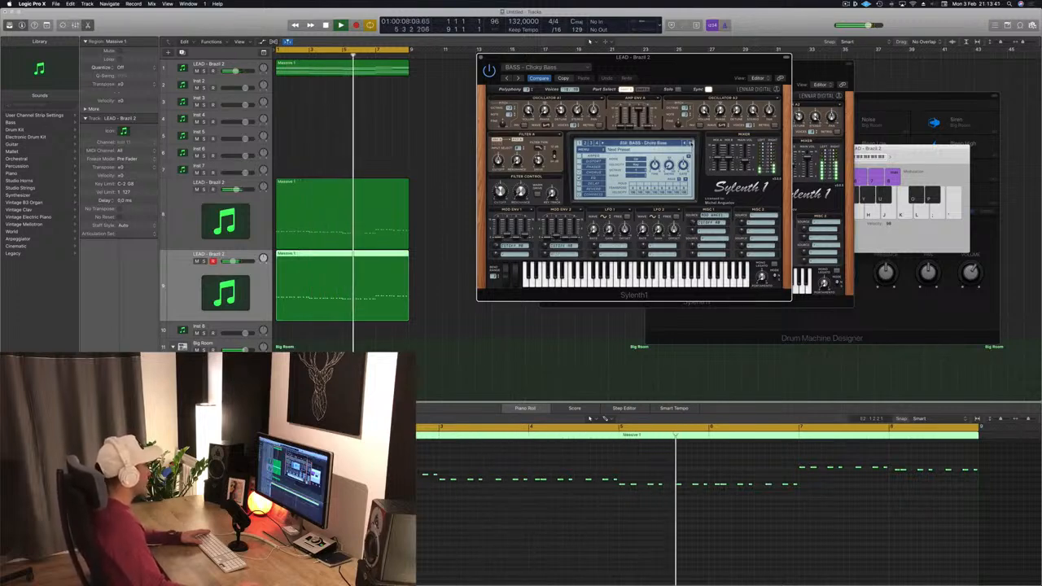
click(692, 144)
click(692, 144)
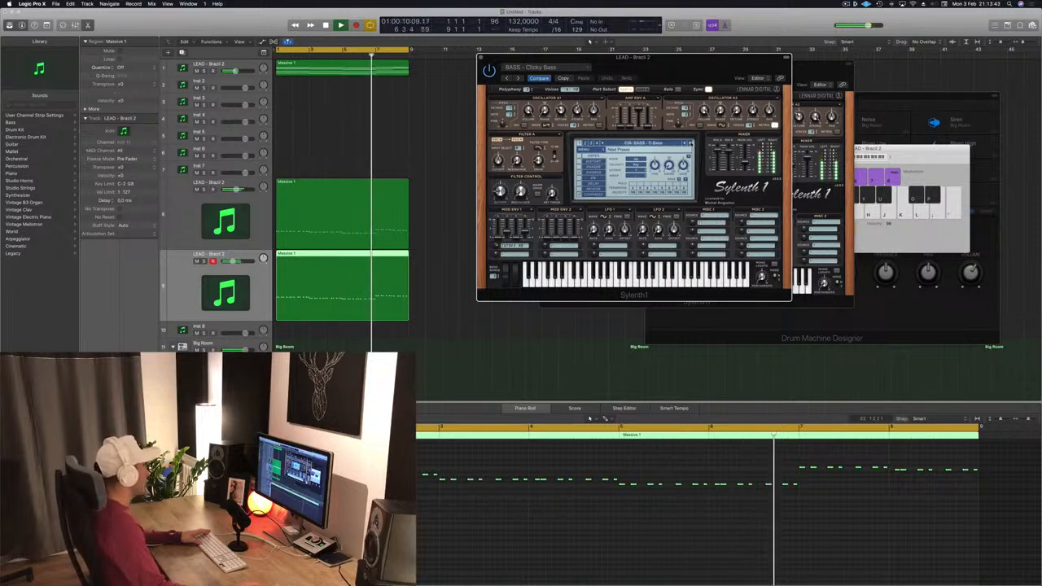
key(Return)
click(236, 261)
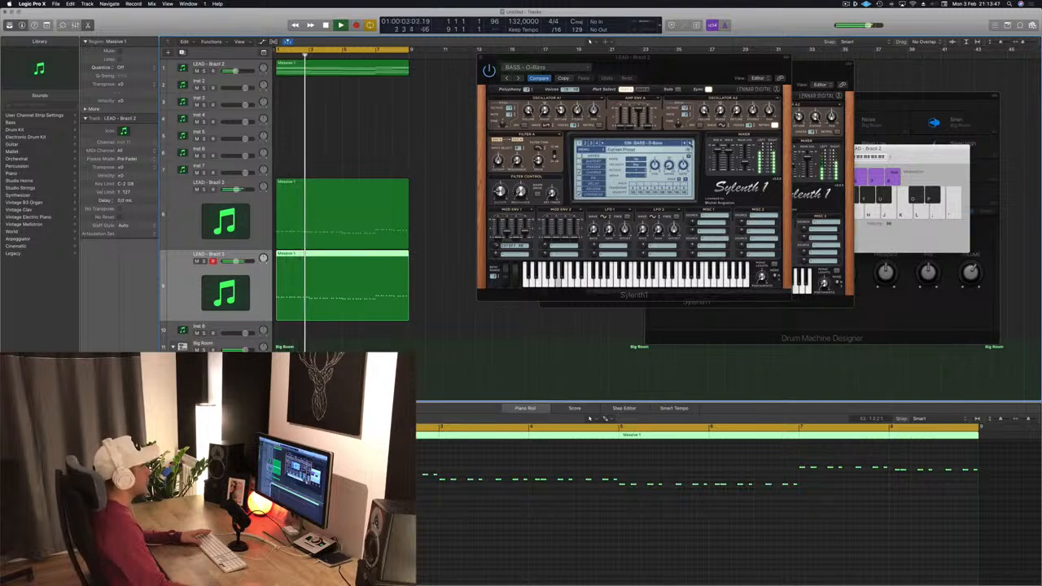
Step through the bass presets during playback and settle on BASS - Feelin Good for the duplicated bass track.
click(691, 143)
click(691, 143)
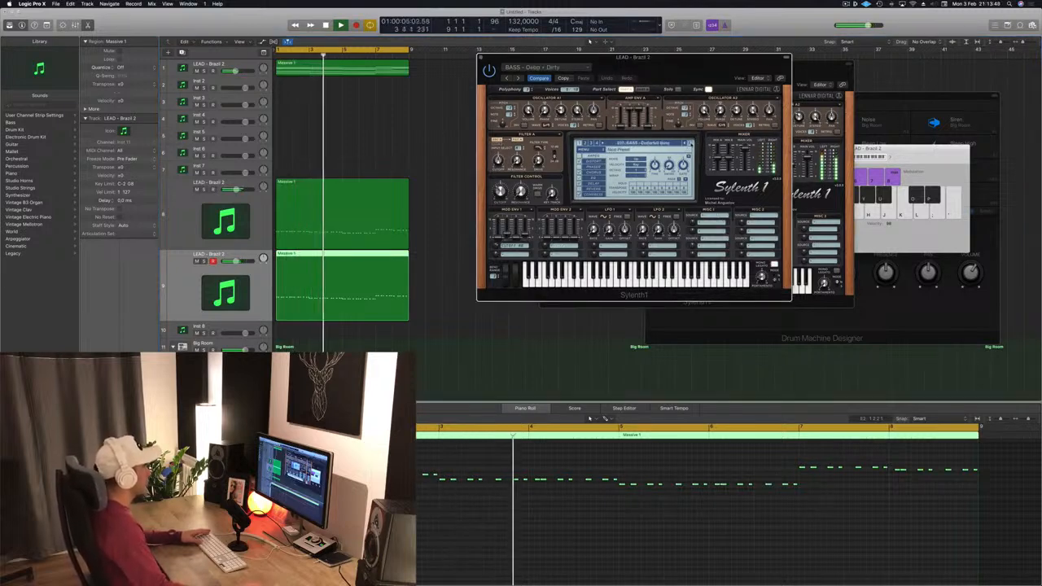
click(691, 143)
click(691, 143)
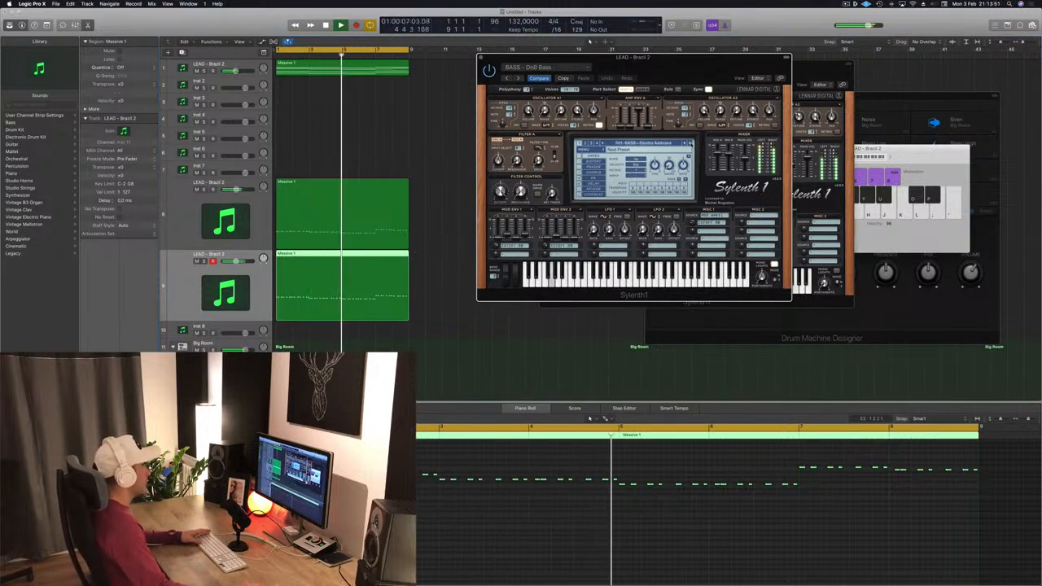
click(691, 143)
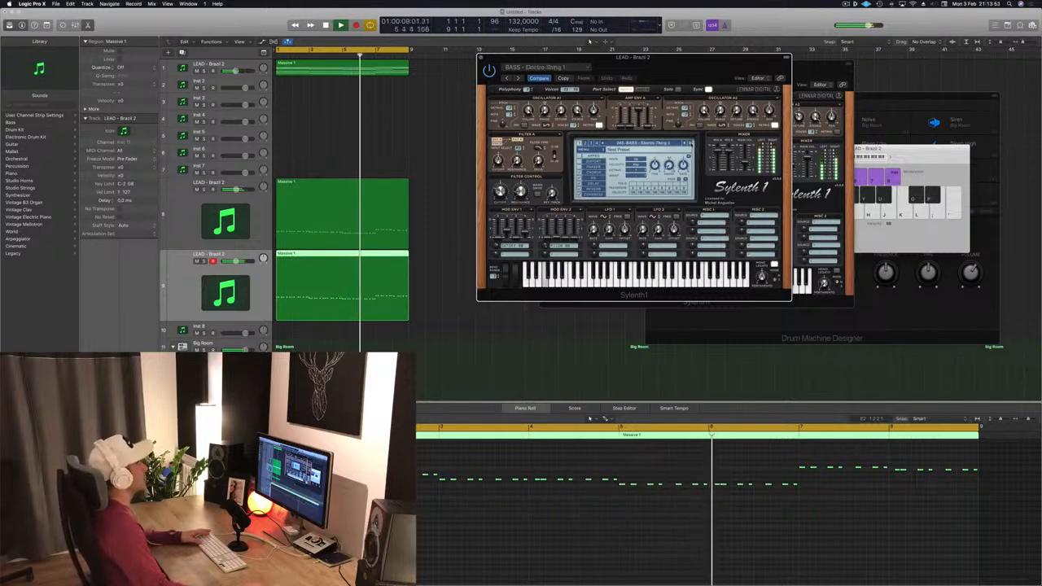
click(692, 143)
click(691, 143)
click(692, 143)
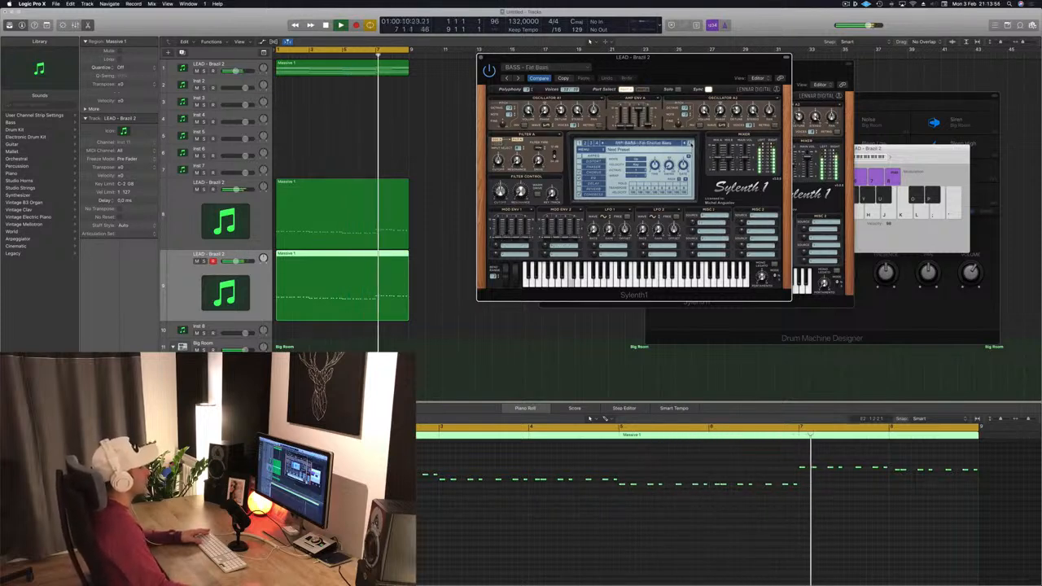
click(691, 143)
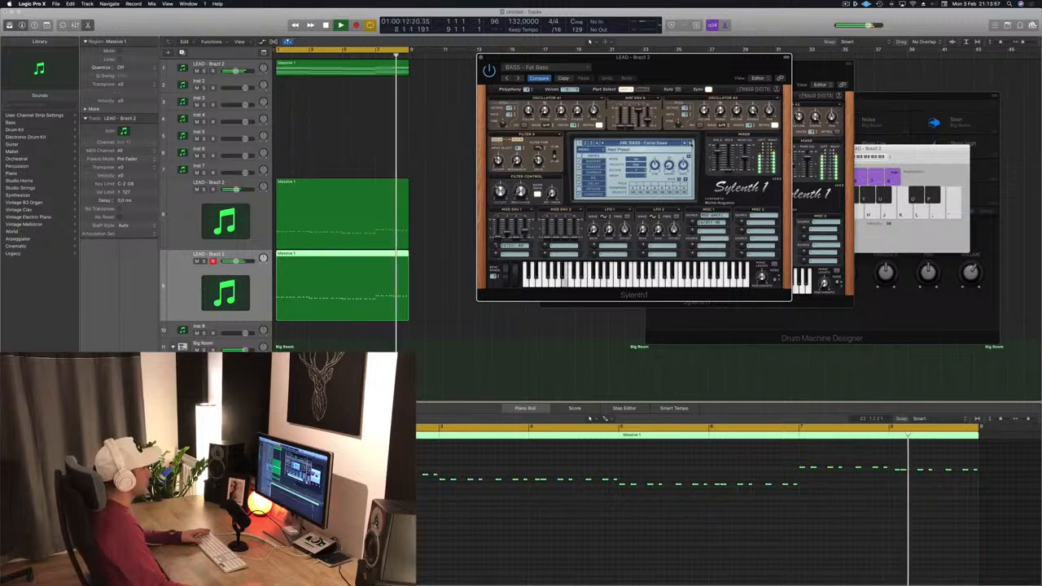
drag(684, 66, 749, 139)
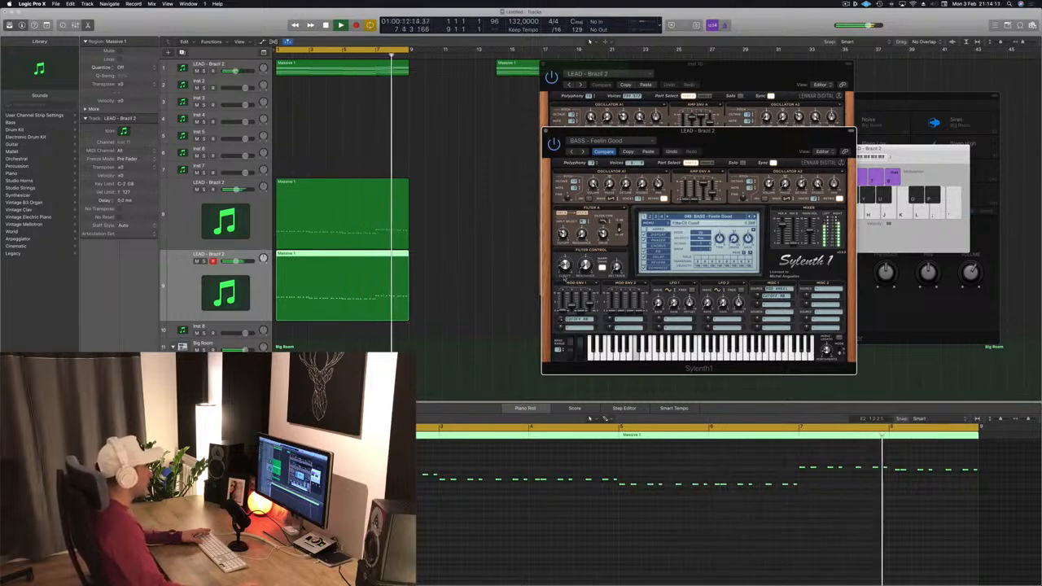
Compare the two bass layers by briefly soloing and muting the duplicated bass track and muting the first bass track.
drag(709, 130, 653, 114)
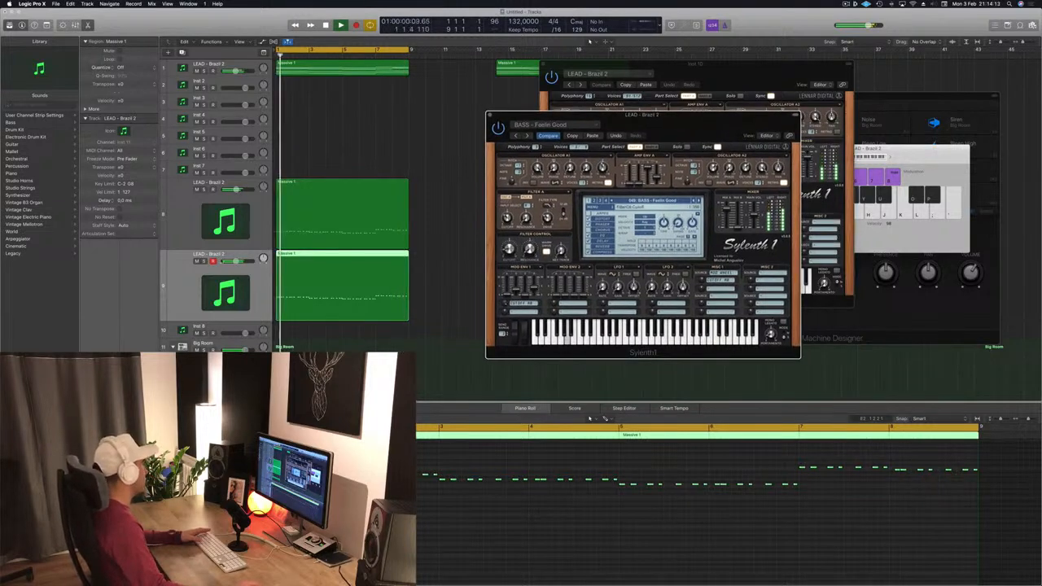
click(204, 261)
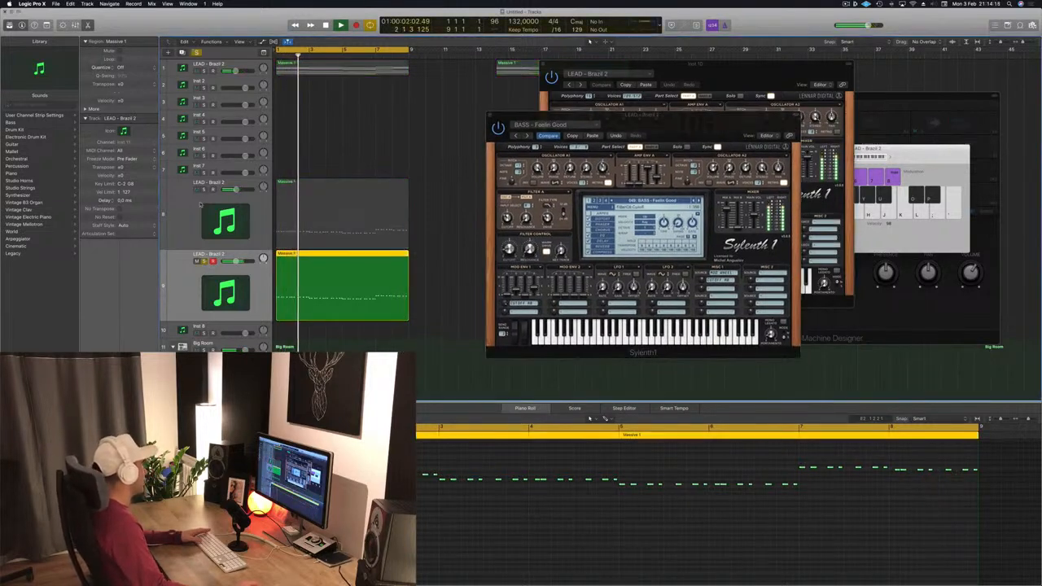
click(203, 261)
click(197, 261)
click(197, 261)
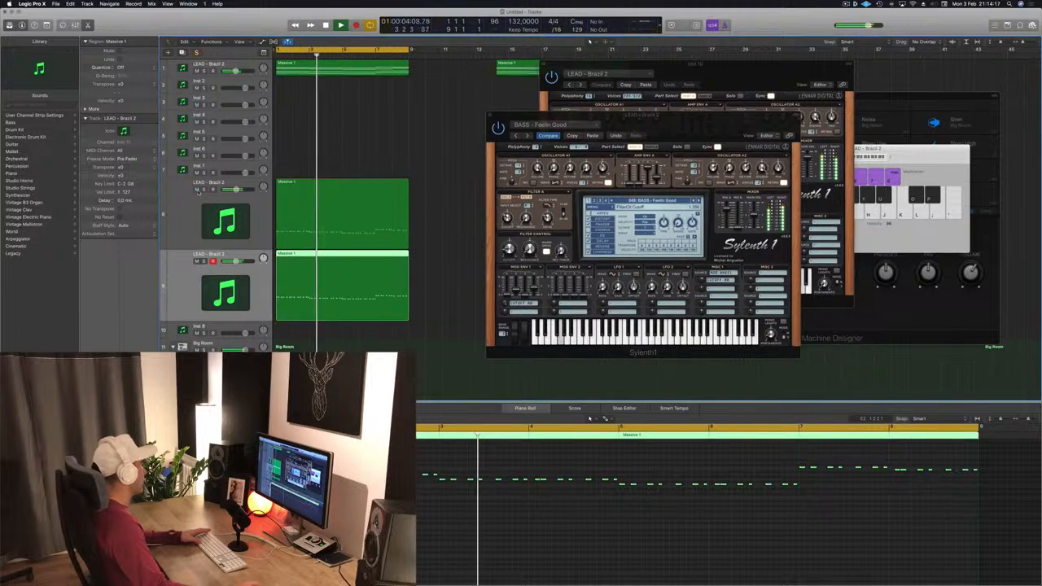
click(197, 189)
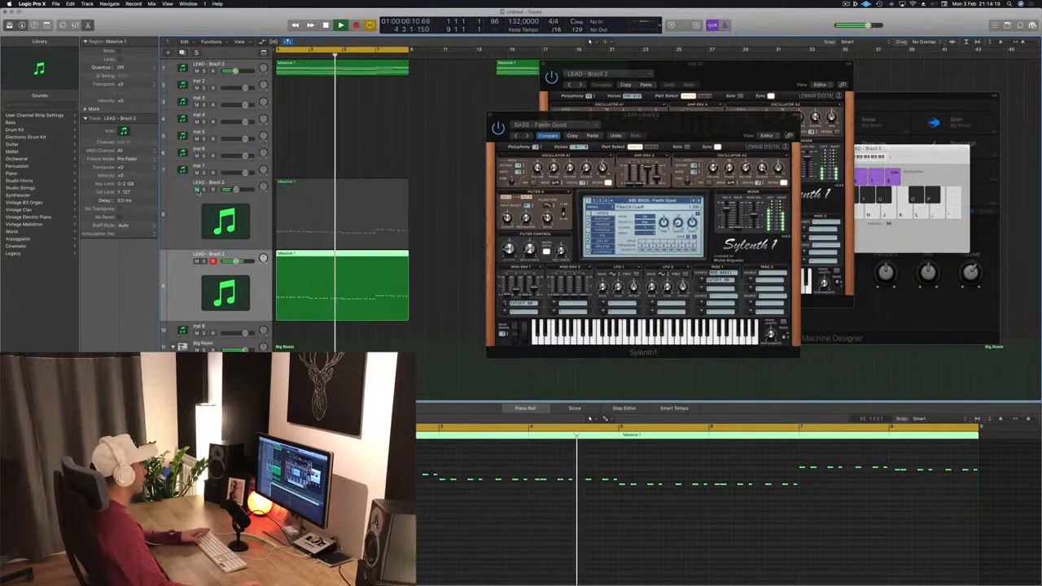
click(197, 190)
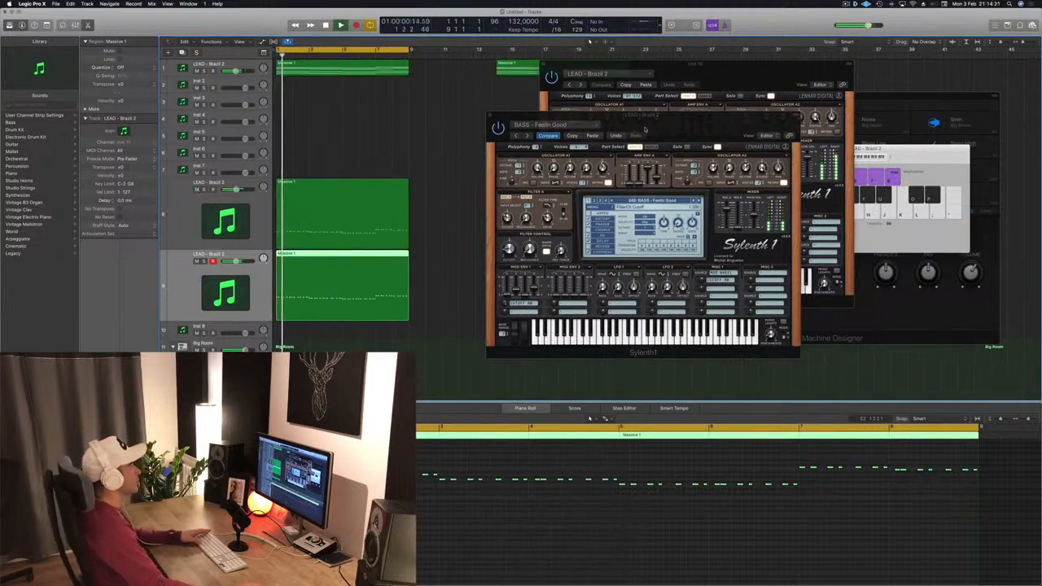
Close the bass synth window, select the lead region on the first track and play from the start.
drag(645, 129, 505, 121)
click(453, 120)
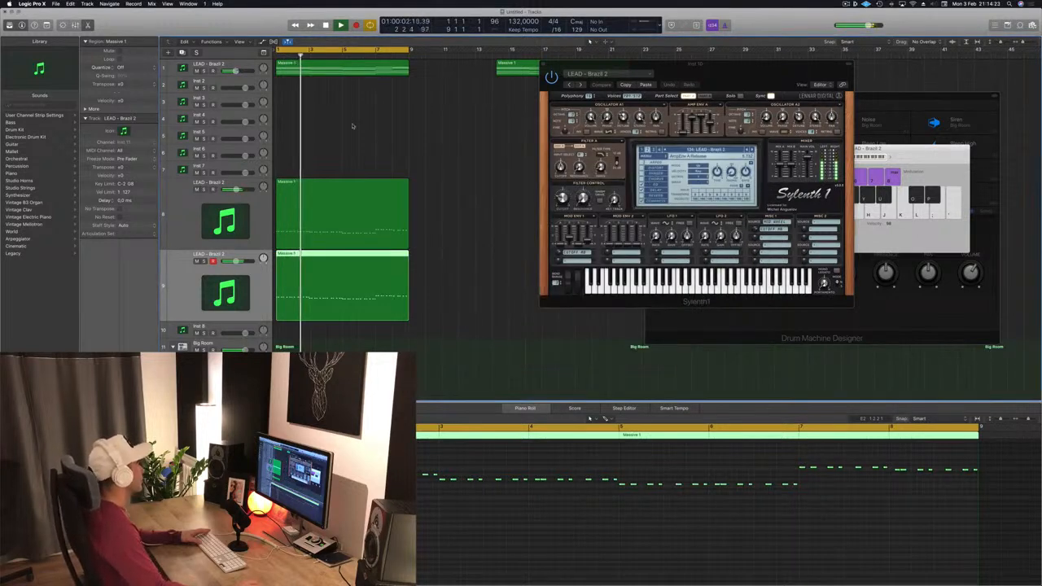
click(336, 70)
drag(563, 65, 599, 65)
key(Return)
click(425, 93)
key(Return)
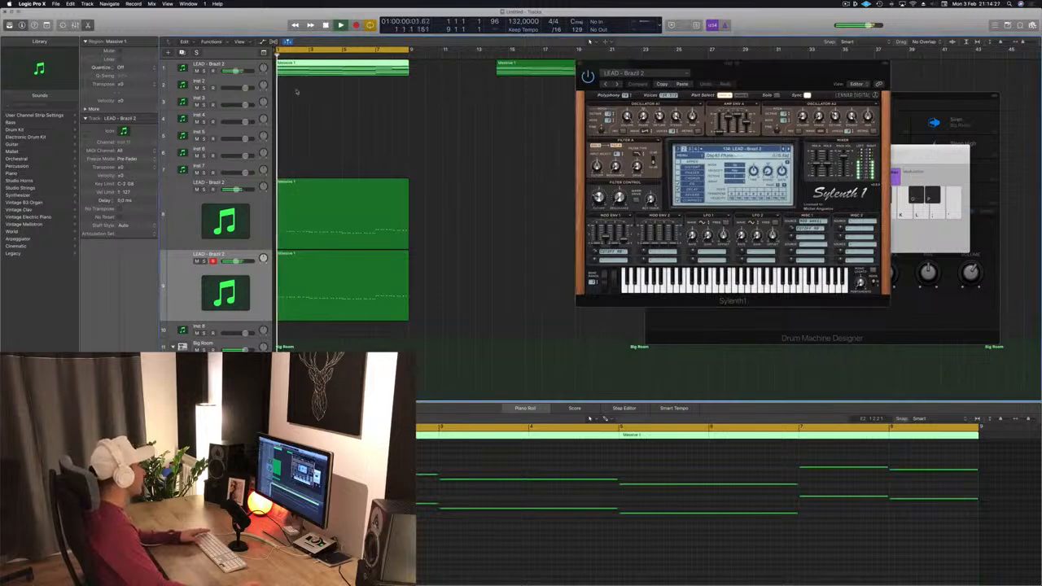
Open the lead track's Sylenth1 window and place it beside the arrangement regions.
click(192, 68)
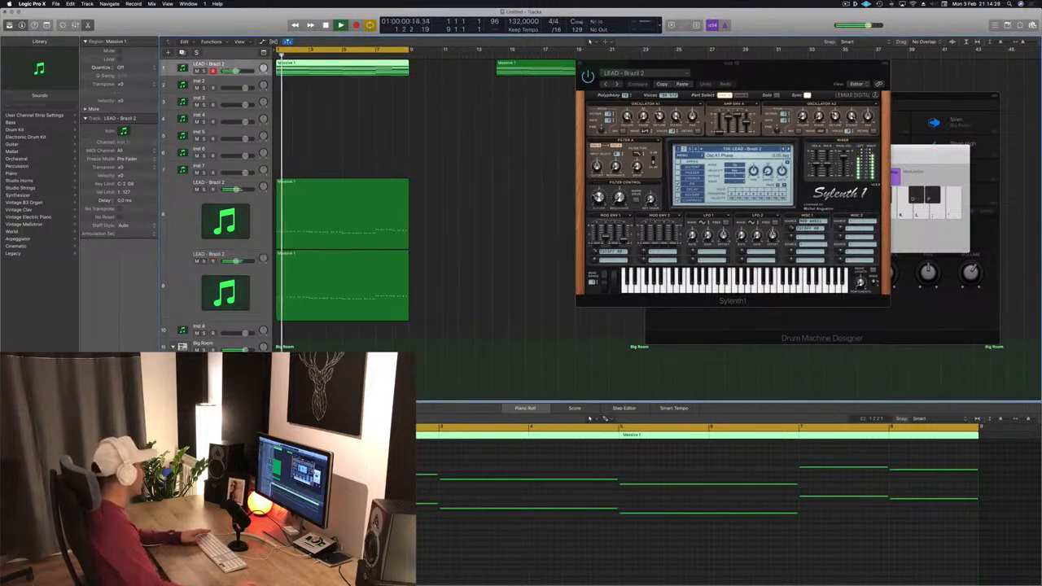
click(99, 394)
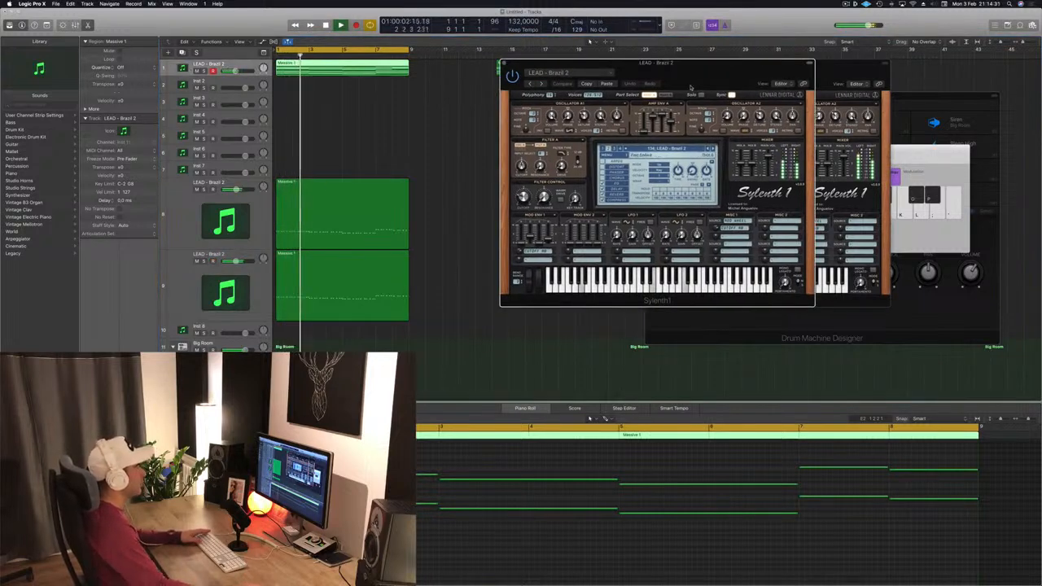
drag(690, 87, 753, 82)
Create two duplicates of the LEAD - Brazil 2 track directly below it.
click(225, 66)
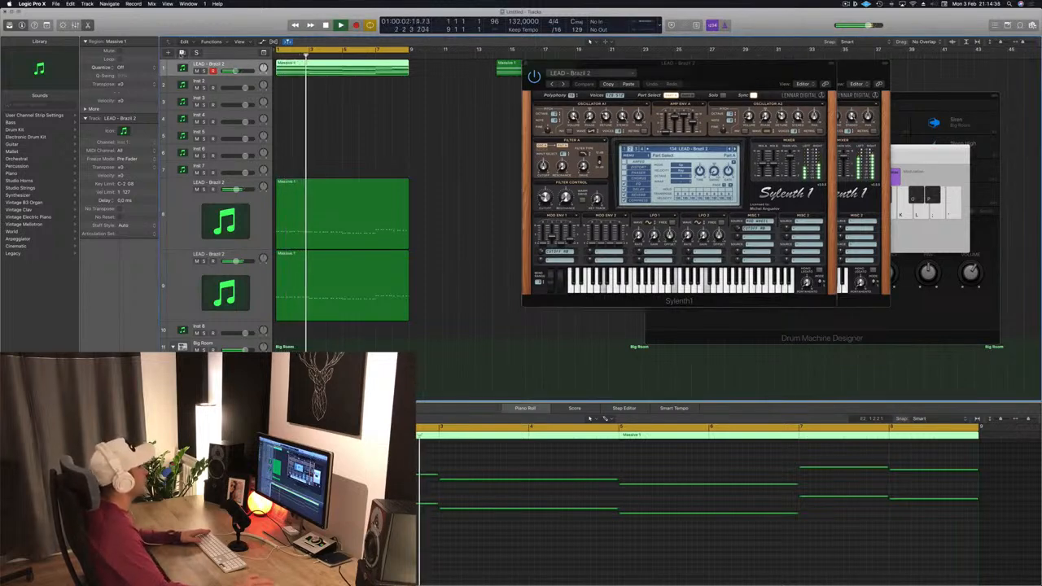
key(super+d)
key(super+d)
Copy the lead region onto the first duplicate track and mute the original lead track.
click(362, 75)
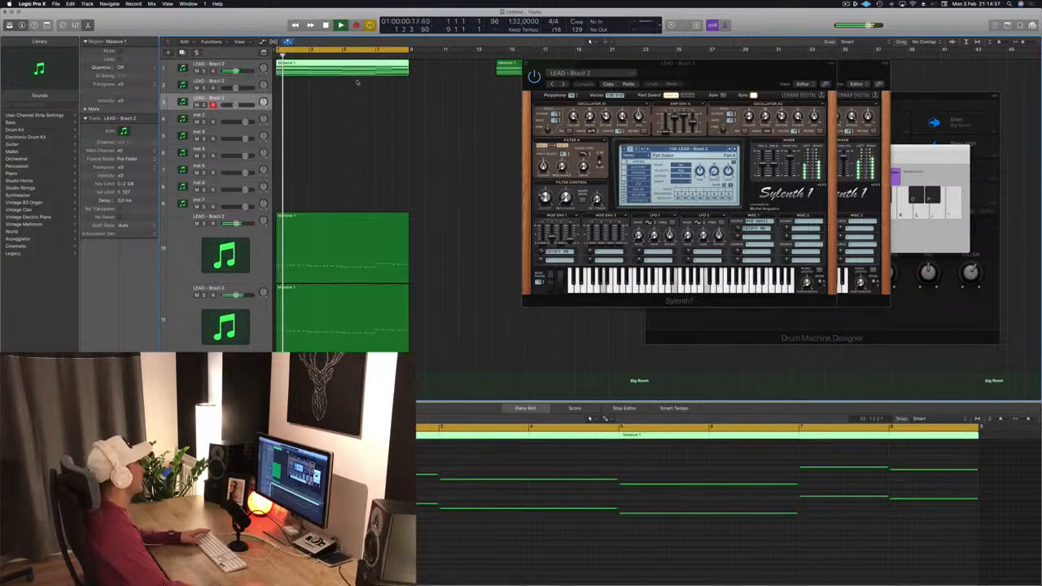
drag(330, 71, 301, 71)
click(198, 72)
key(space)
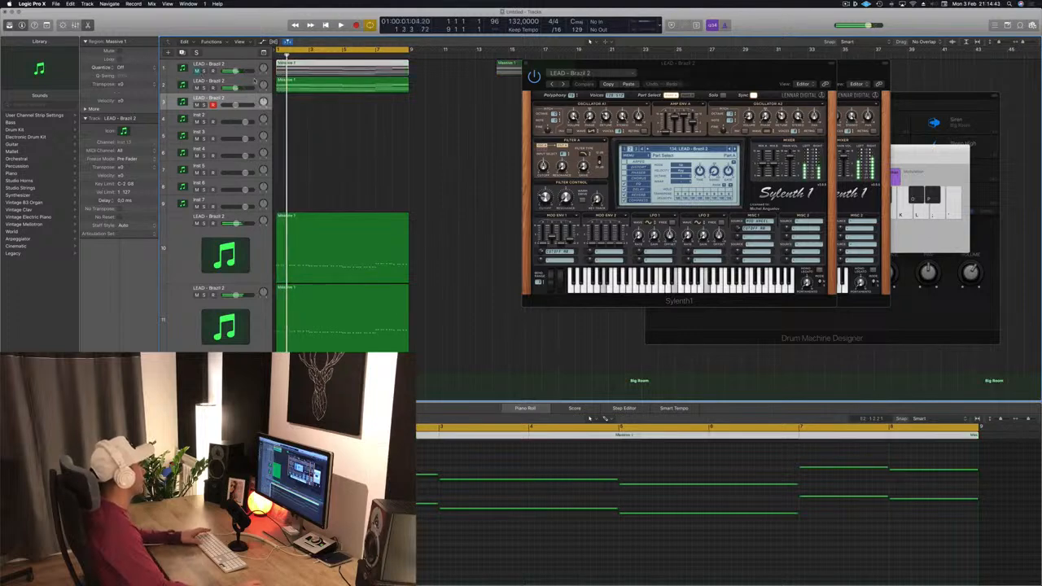
Play the copied lead region and open the Sylenth1 instance of its track, moving the window clear of the tracks.
click(329, 91)
key(space)
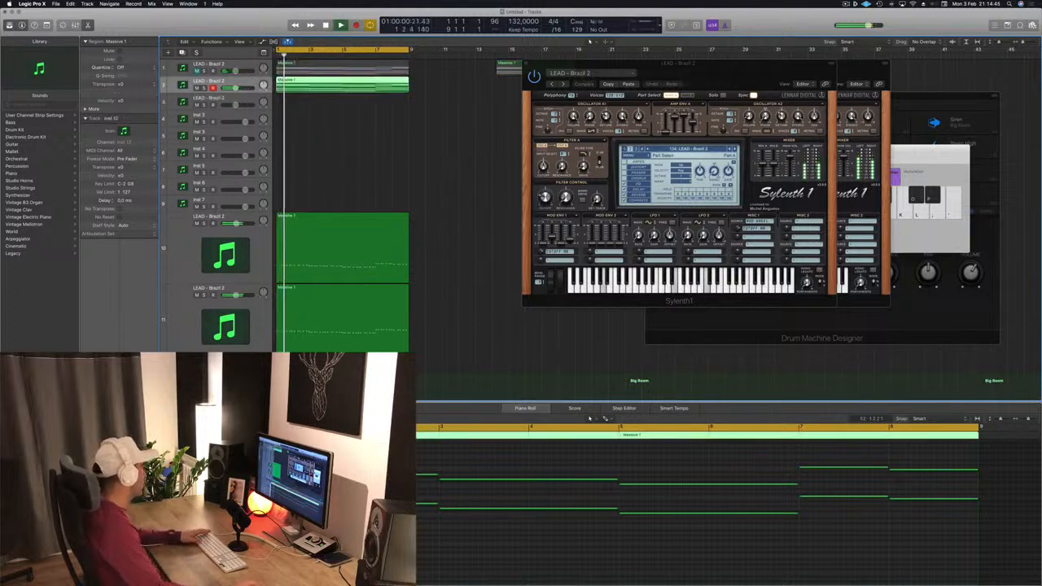
double_click(182, 85)
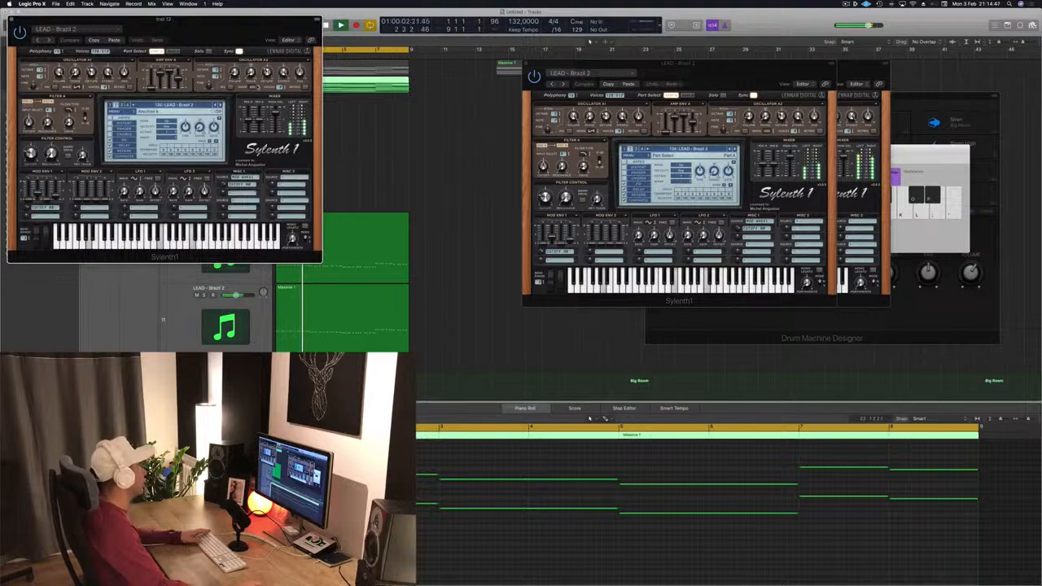
drag(206, 23, 524, 131)
Audition the lead presets from Bright Lead through Broken Keys and Burning Up to Central Park on the duplicate track.
key(space)
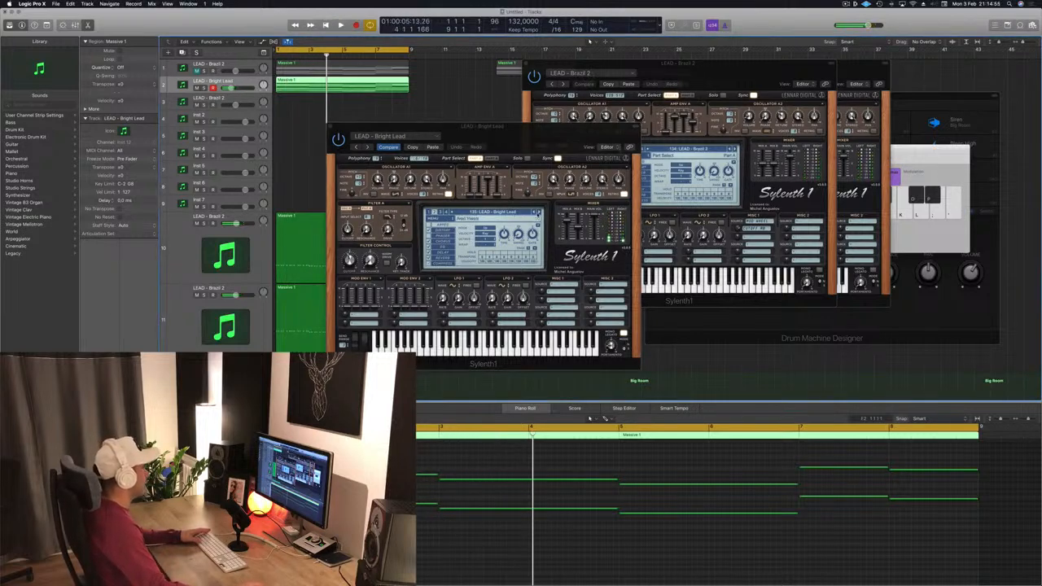
click(539, 213)
key(space)
click(538, 213)
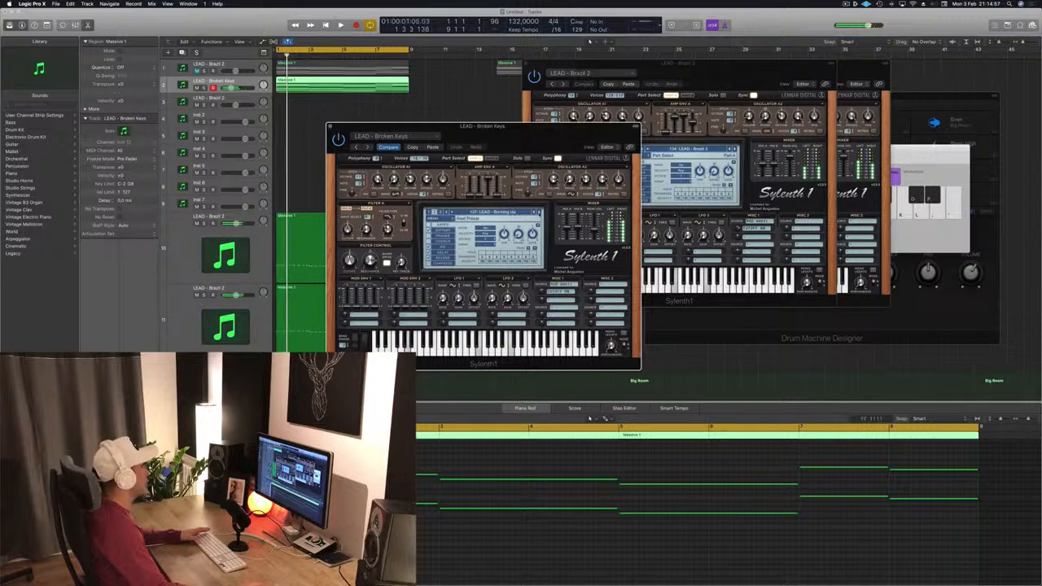
click(539, 213)
key(space)
Load the PAD - Air Pad preset on the duplicate lead track and play it from the start.
click(523, 212)
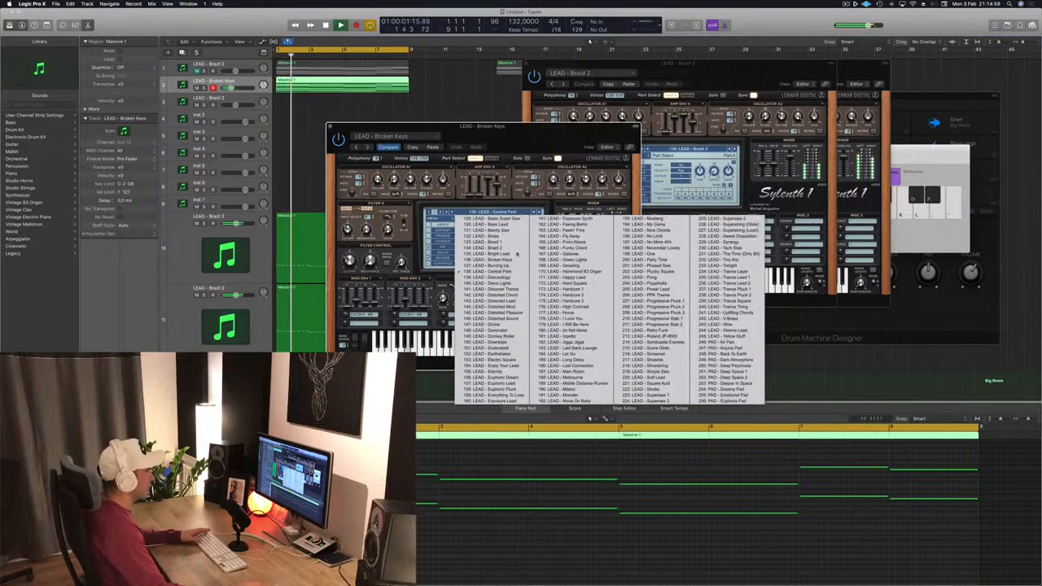
click(710, 345)
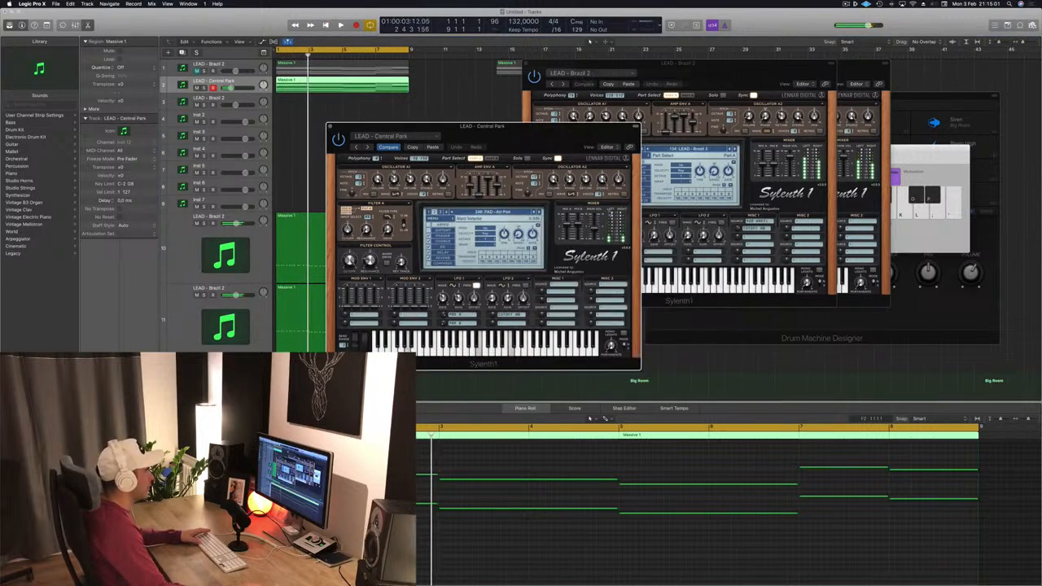
drag(559, 137, 700, 132)
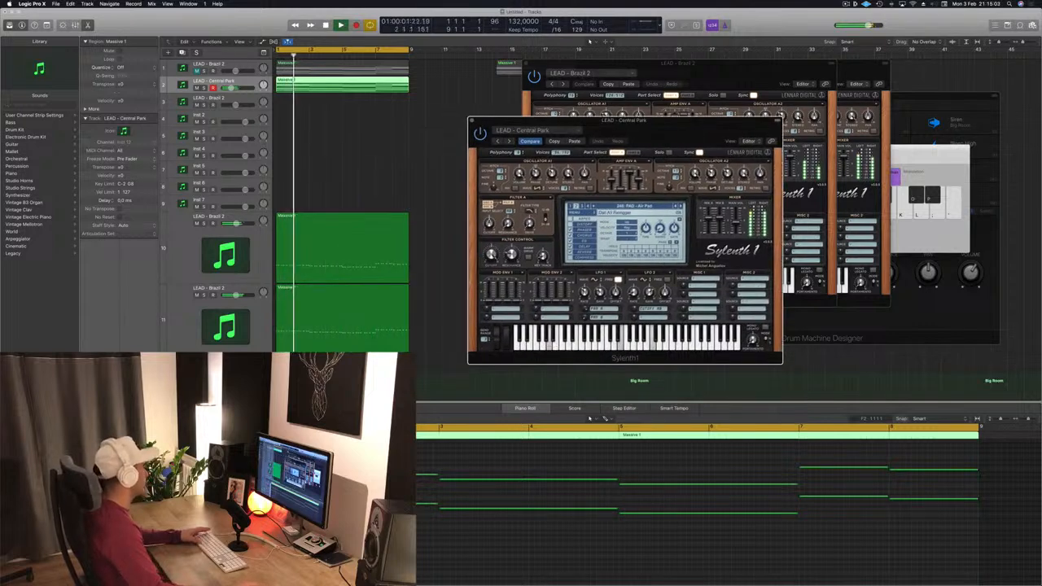
key(Return)
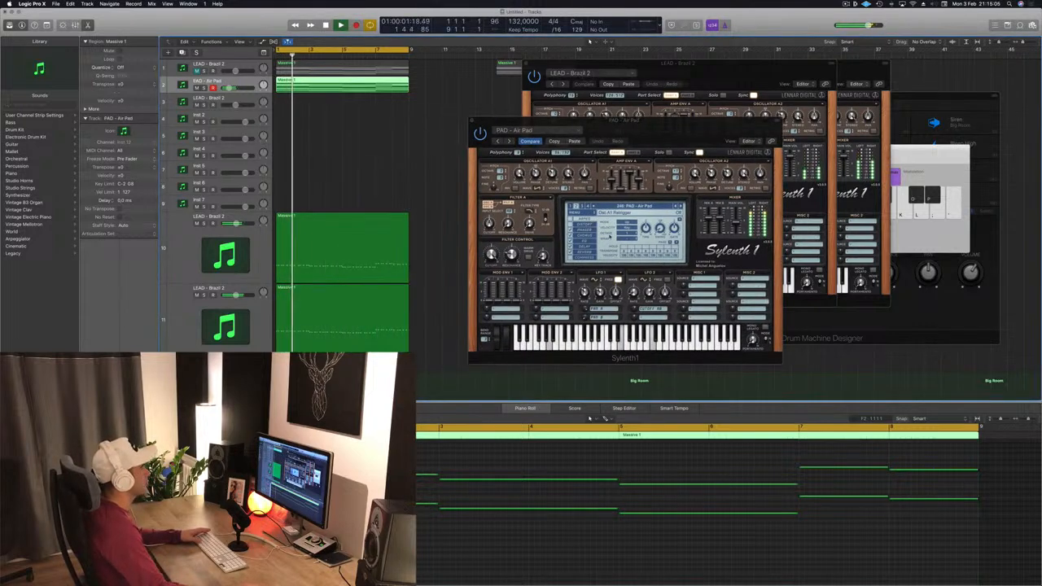
Switch the duplicate track to the PAD - Anjuna Pad preset and adjust the track's volume during playback.
key(space)
click(681, 207)
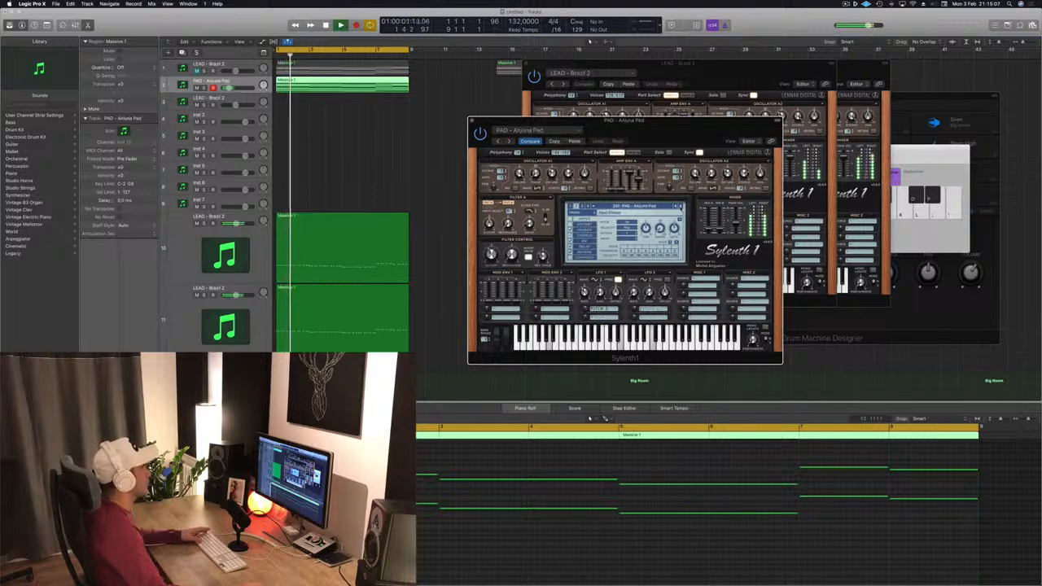
drag(675, 130, 722, 125)
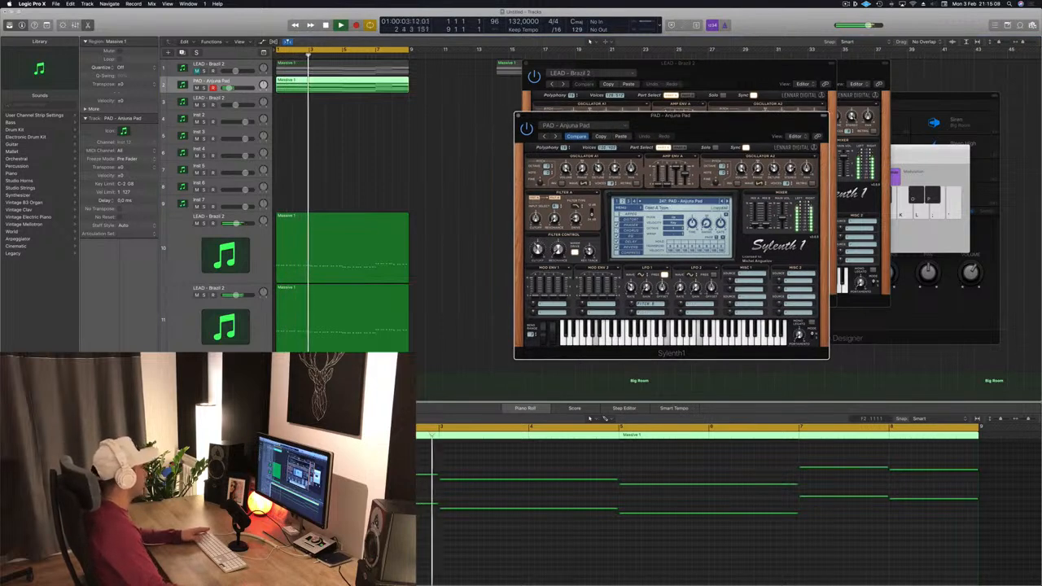
click(230, 87)
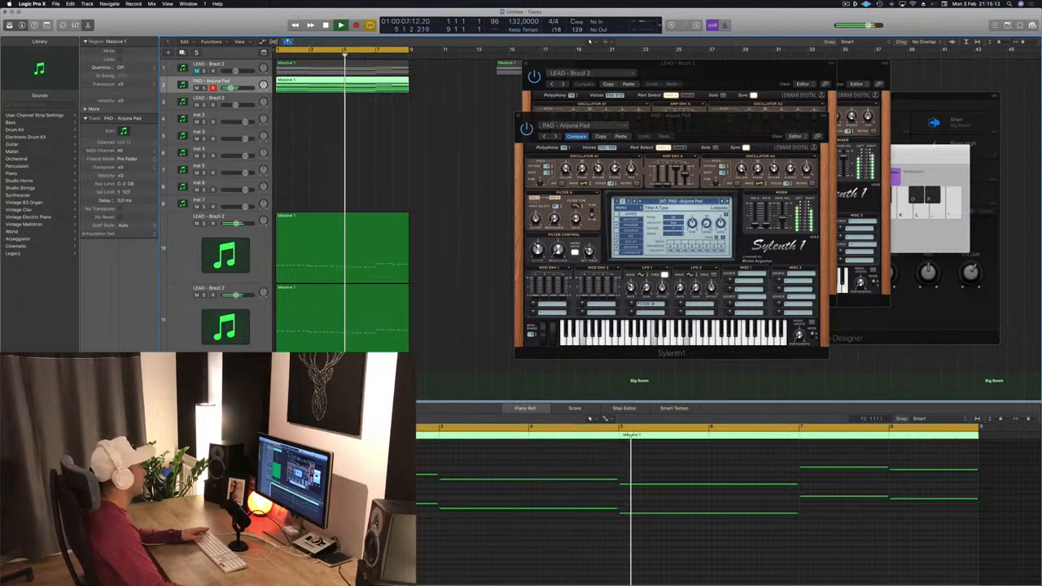
Close the Sylenth1 windows of the PAD - Anjuna Pad track and the front LEAD - Brazil 2 instance.
drag(516, 116, 465, 121)
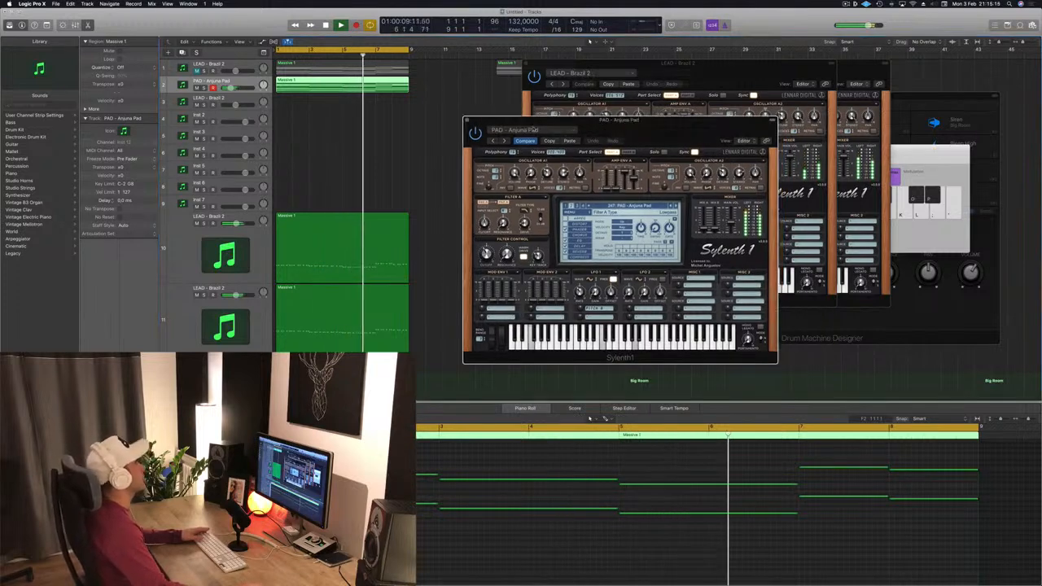
click(466, 120)
drag(573, 64, 400, 147)
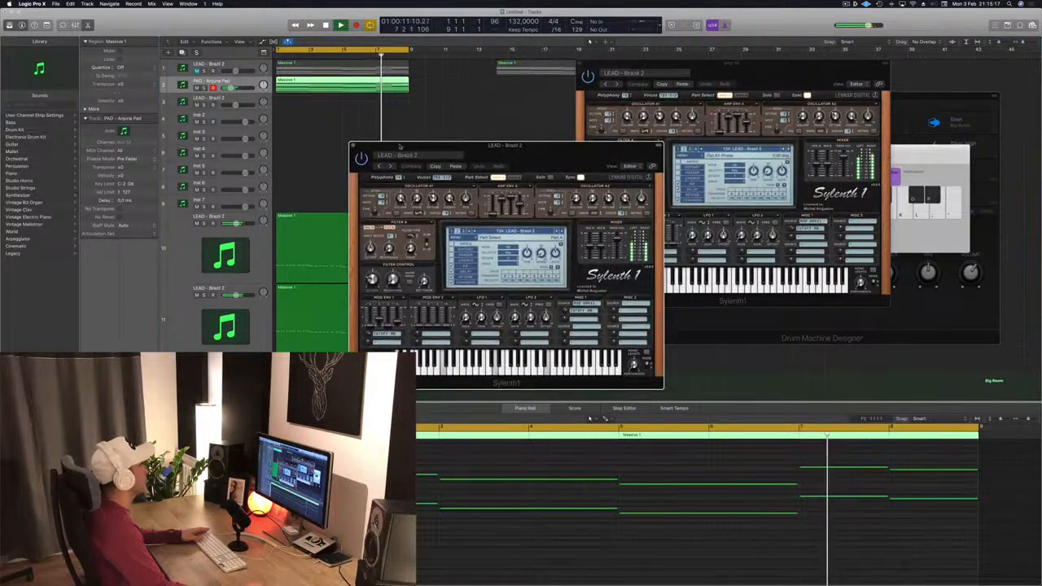
click(354, 147)
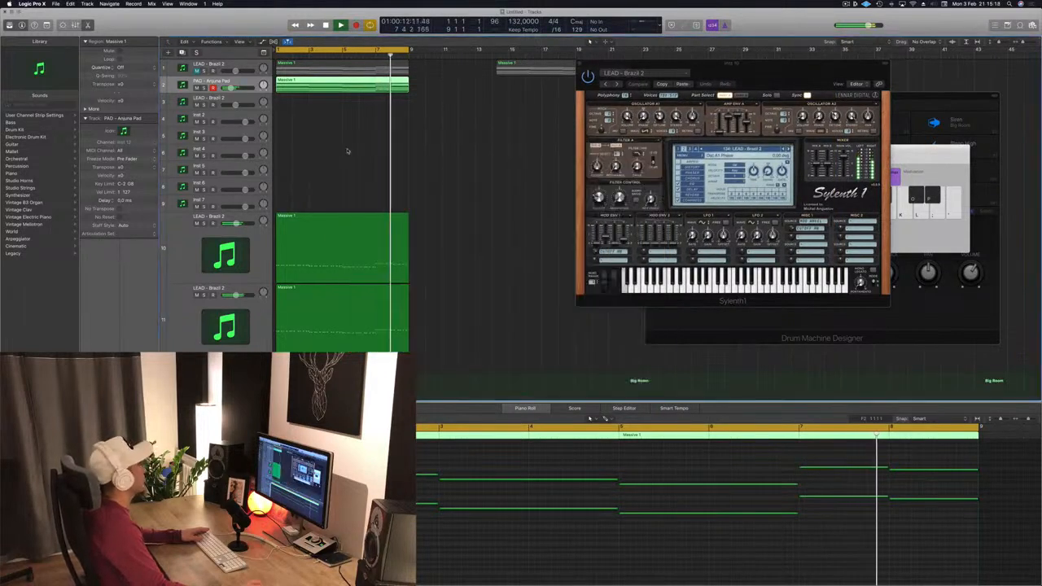
Unmute the first LEAD - Brazil 2 track and open its Sylenth1 instance while playing from the start.
click(247, 65)
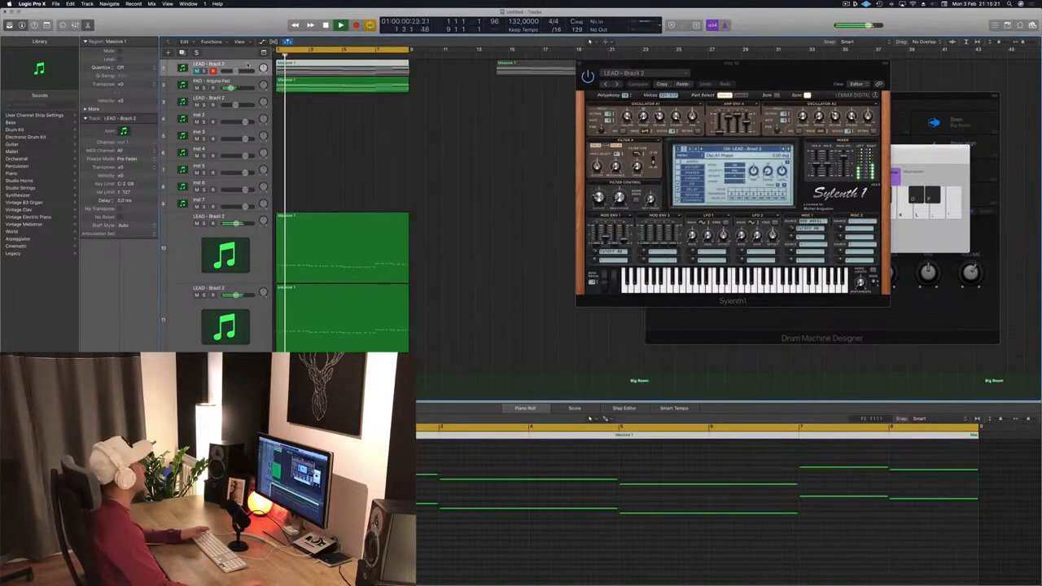
key(space)
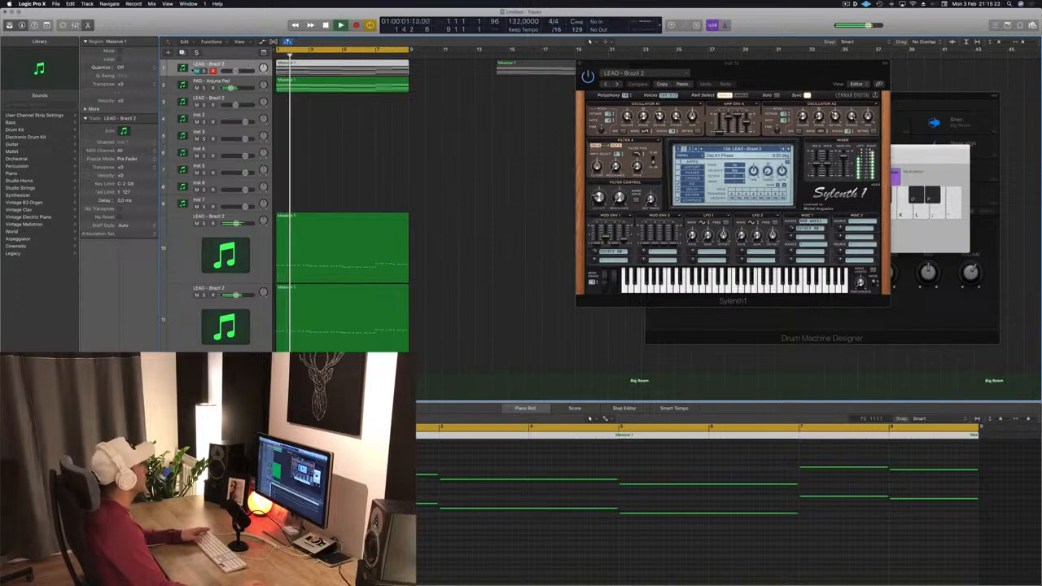
key(m)
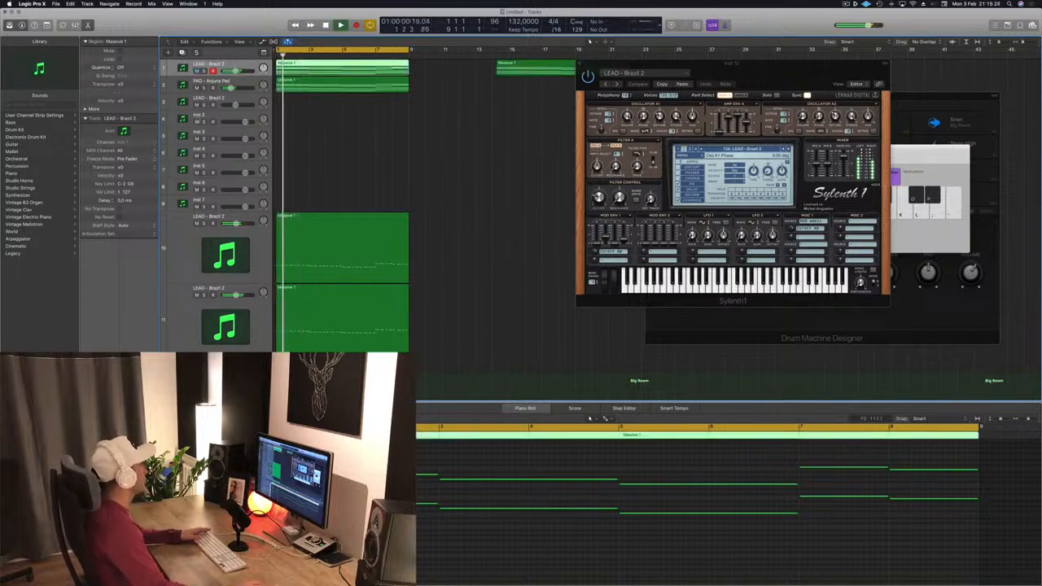
key(space)
key(space)
click(99, 382)
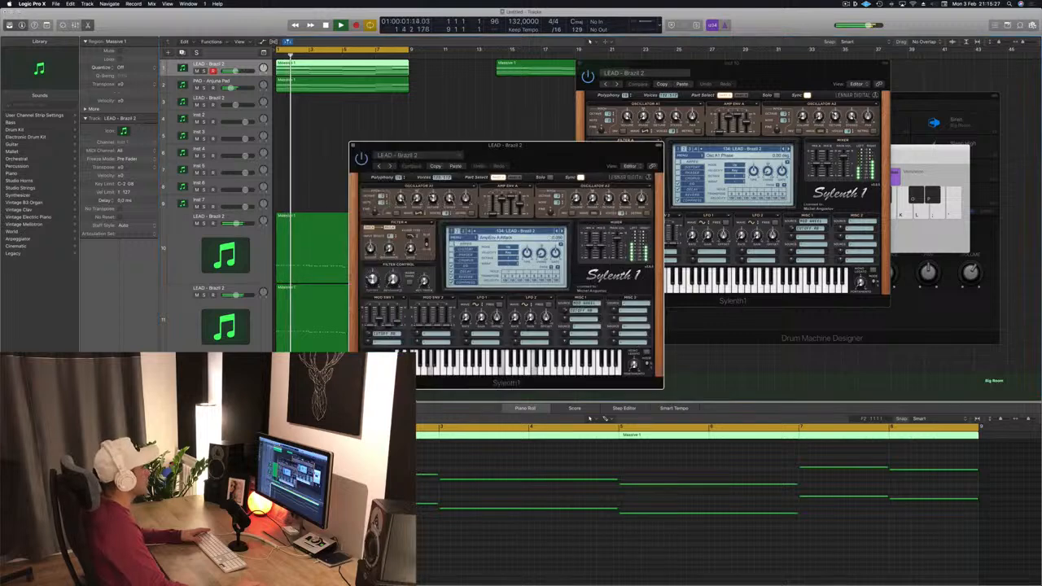
click(357, 117)
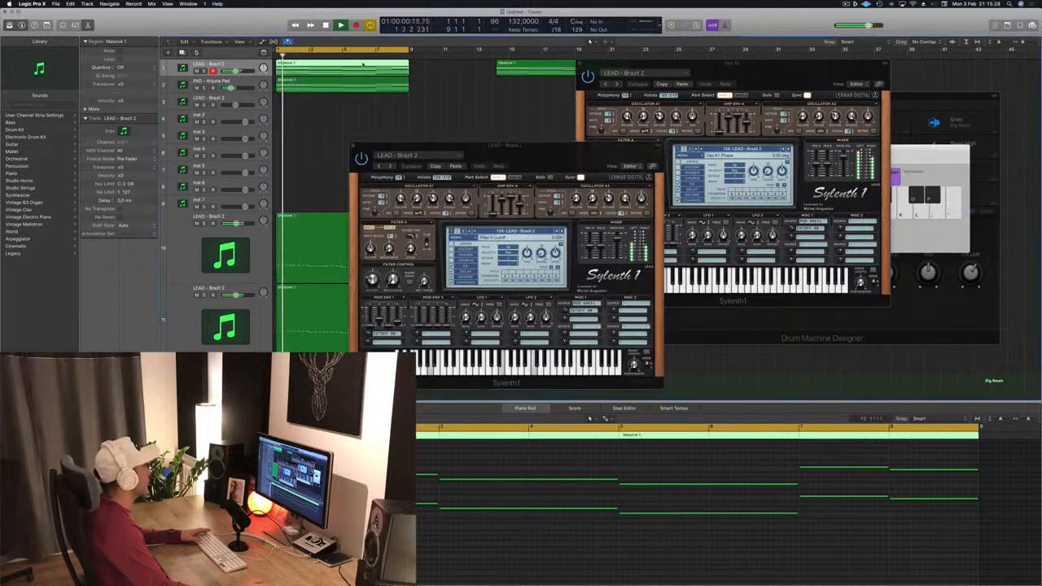
Open the first lead track's region in the Piano Roll and shorten the two-bar chords of the first six bars to one bar each.
double_click(349, 64)
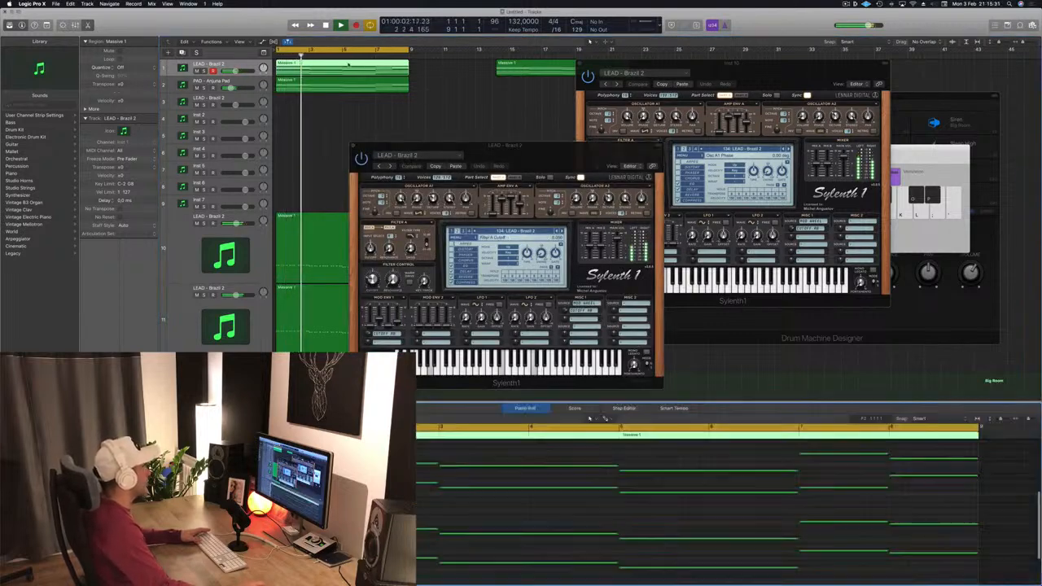
key(super+Left)
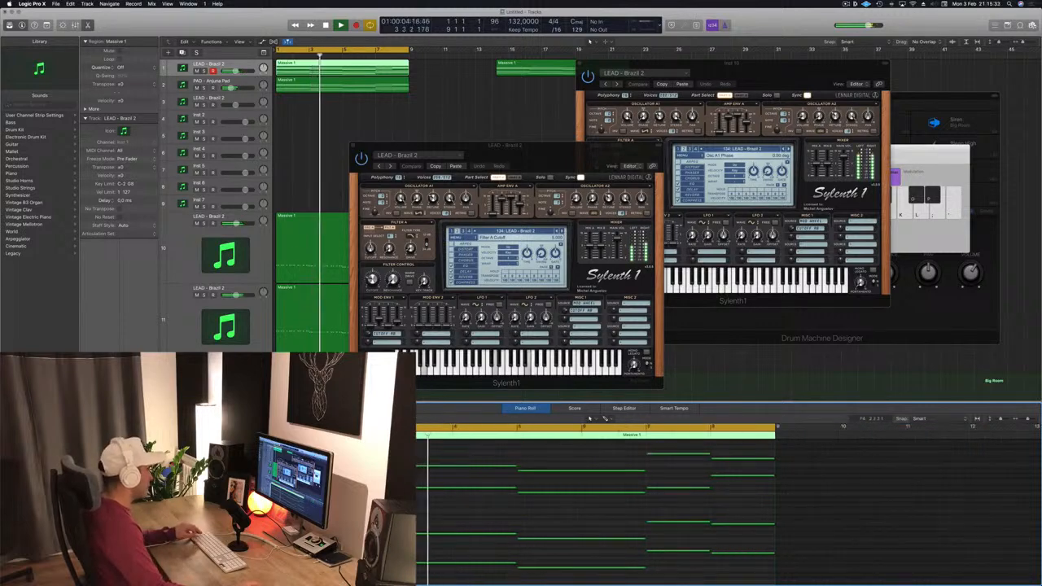
drag(273, 449, 582, 581)
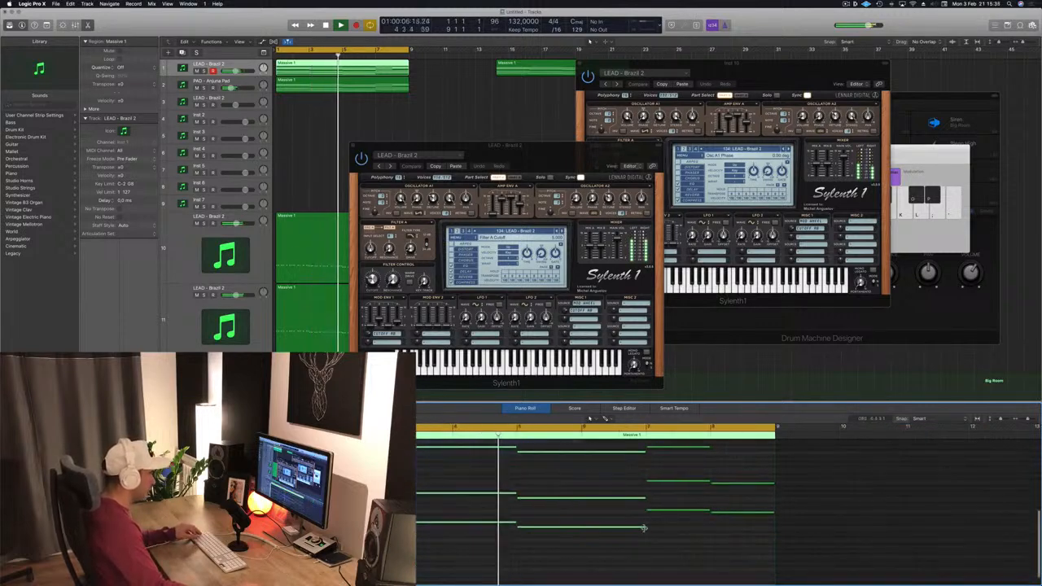
drag(644, 528, 580, 529)
Copy the shortened lead chords one bar later to fill the gaps in the first six bars, and restart playback.
scroll(500, 537, up, 5)
scroll(500, 538, down, 3)
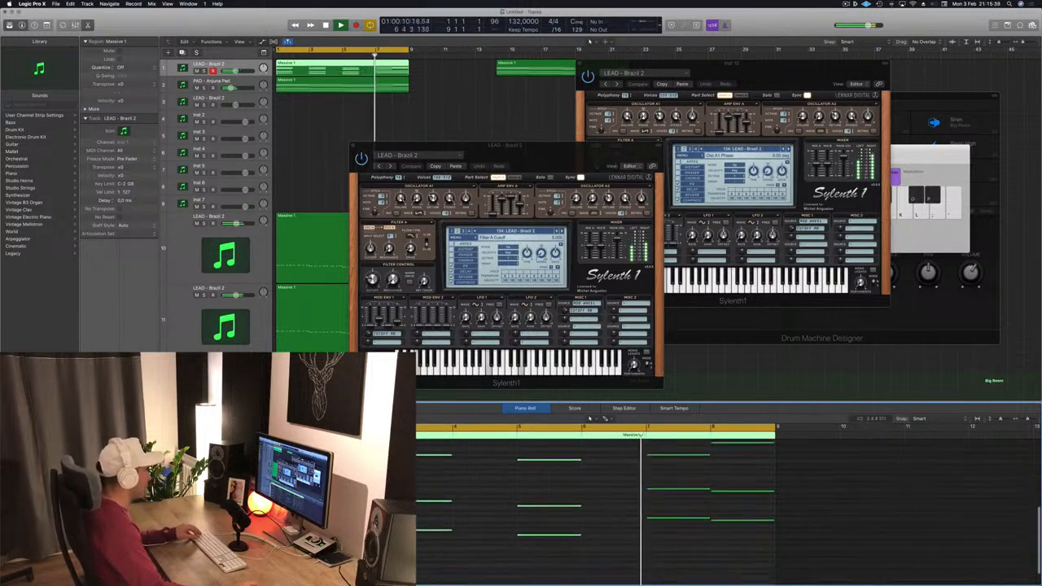
scroll(500, 537, up, 2)
drag(411, 456, 645, 576)
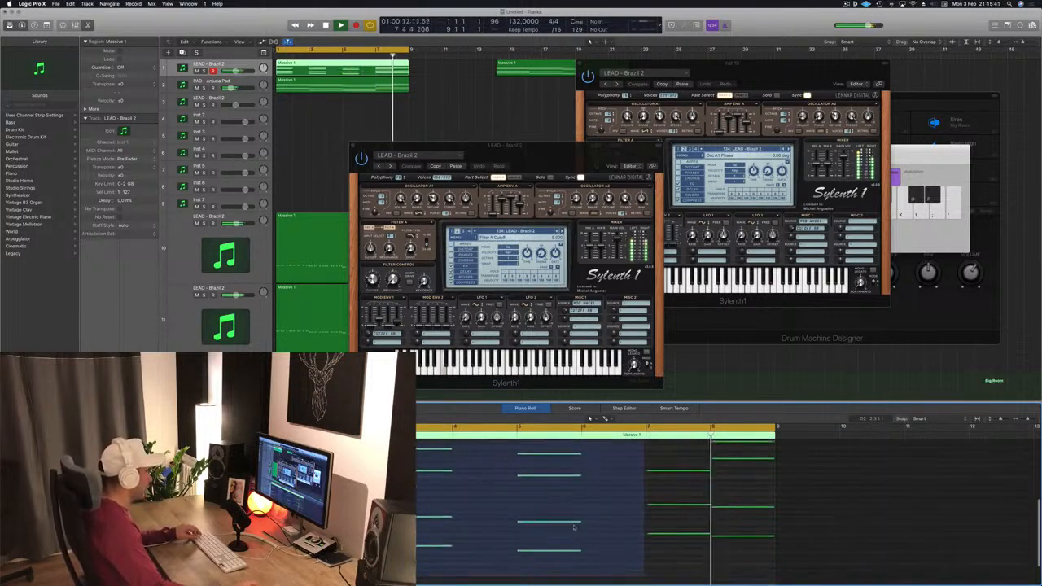
drag(288, 543, 354, 543)
key(space)
key(space)
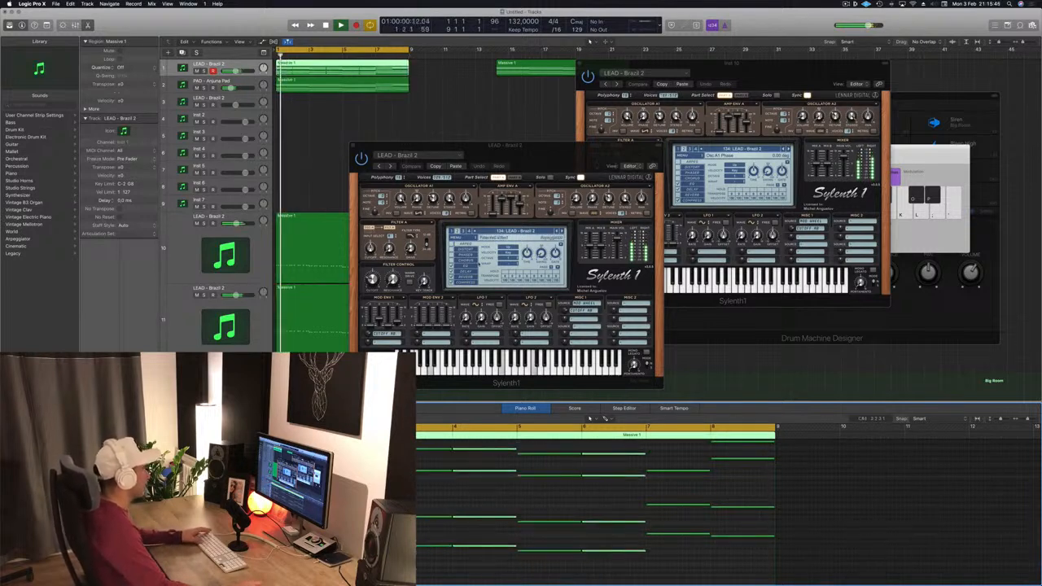
Play the lead chords from the start with the LEAD - Brazil 2 Sylenth1 window moved clear of the tracks, and close that window.
drag(550, 166, 617, 108)
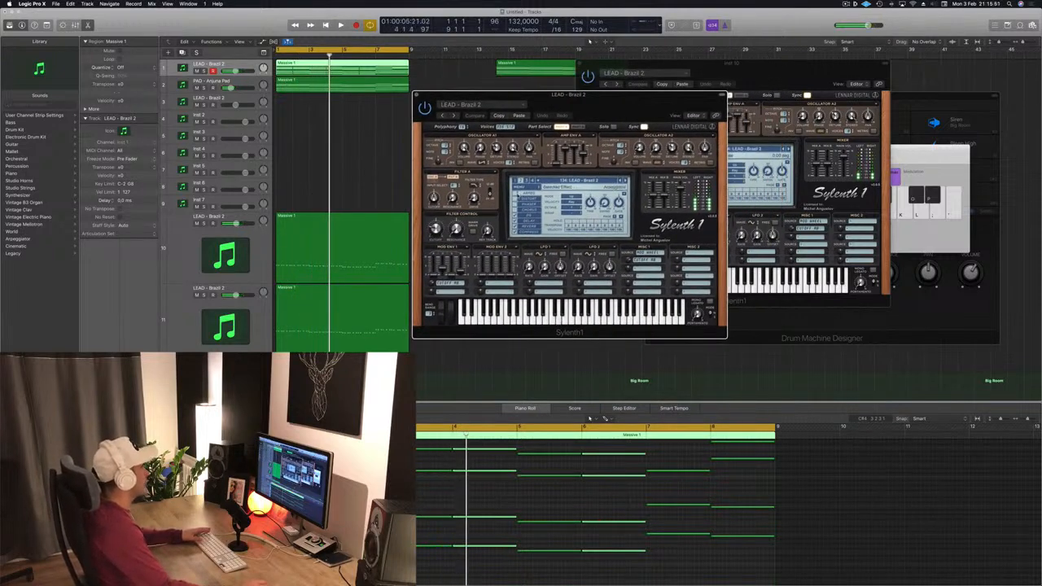
key(Return)
key(space)
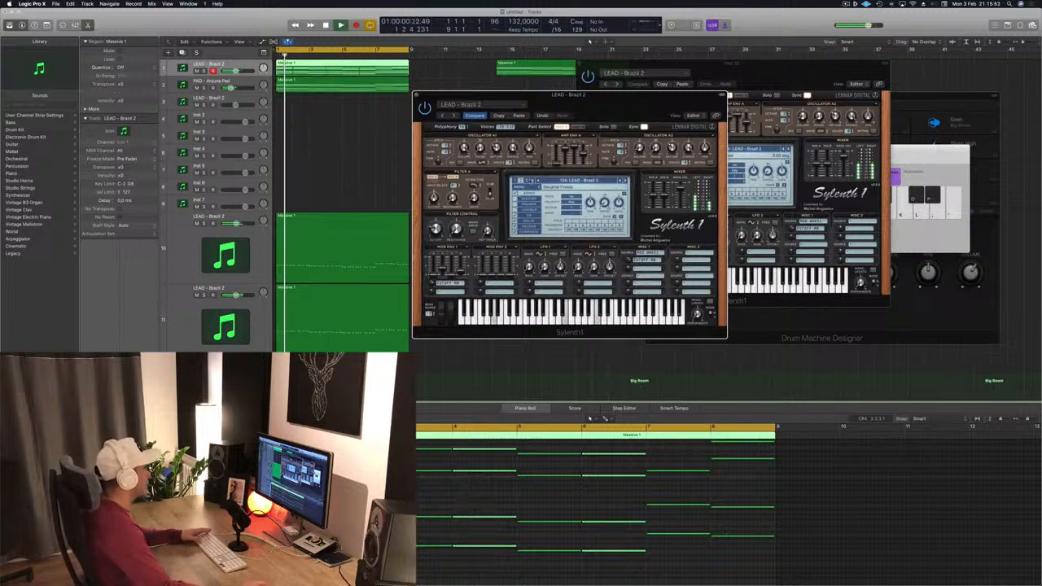
drag(609, 99, 627, 123)
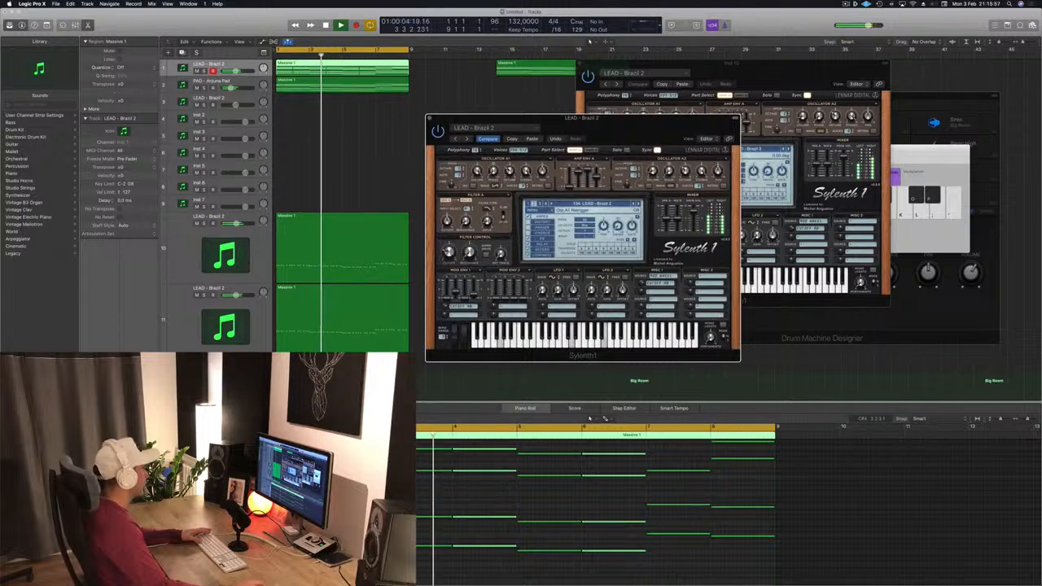
drag(666, 129, 655, 132)
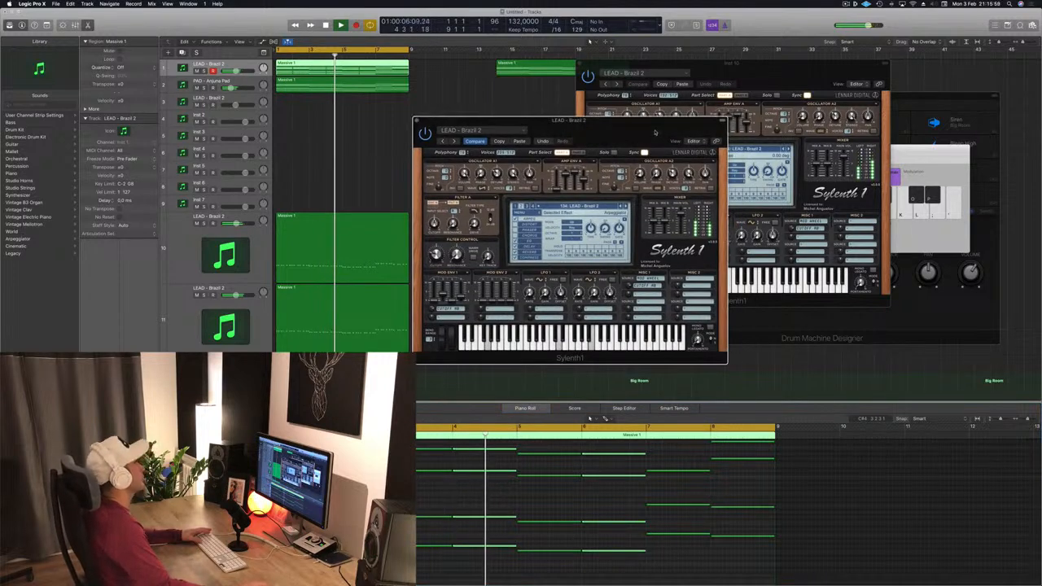
click(417, 120)
scroll(427, 154, down, 1)
scroll(426, 153, up, 1)
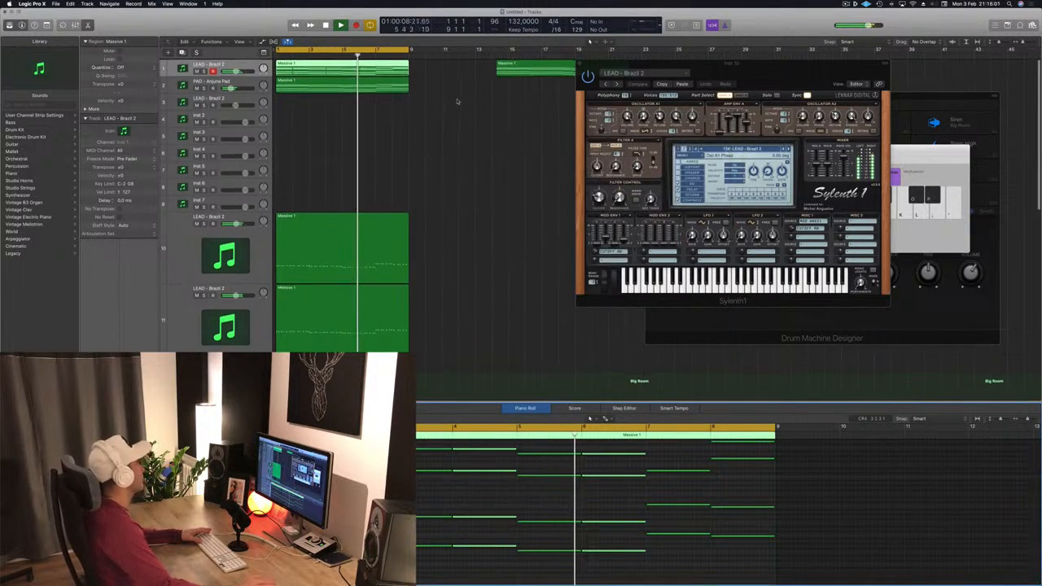
Duplicate the PAD - Anjuna Pad track and copy its chord region onto the new track.
click(244, 84)
click(245, 85)
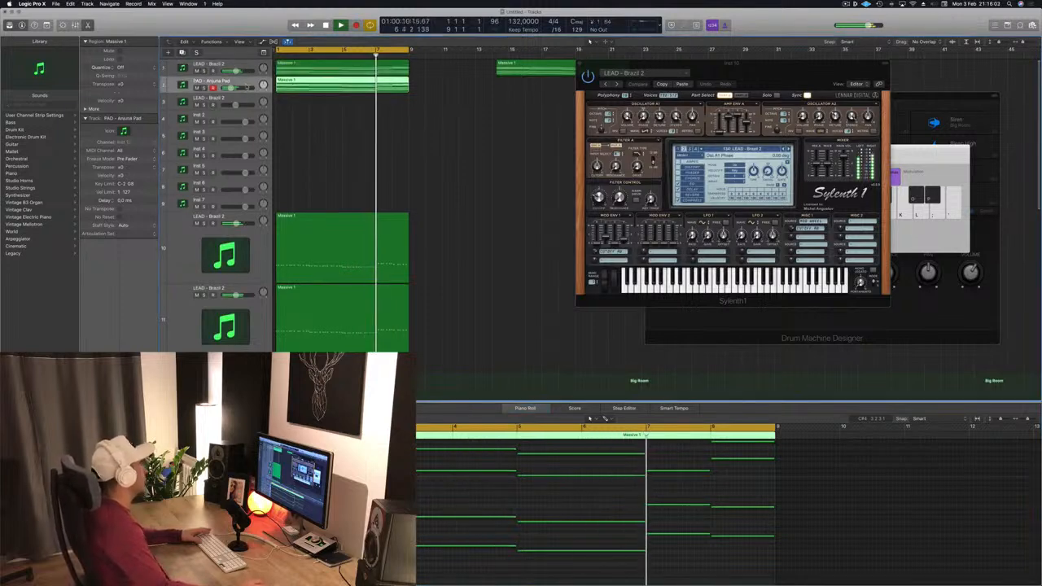
key(super+d)
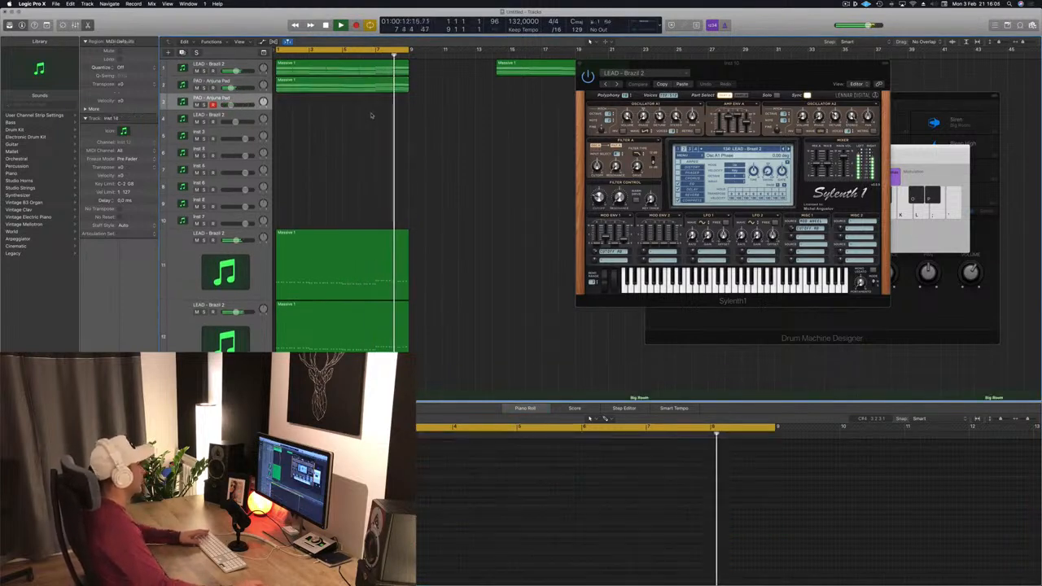
click(334, 87)
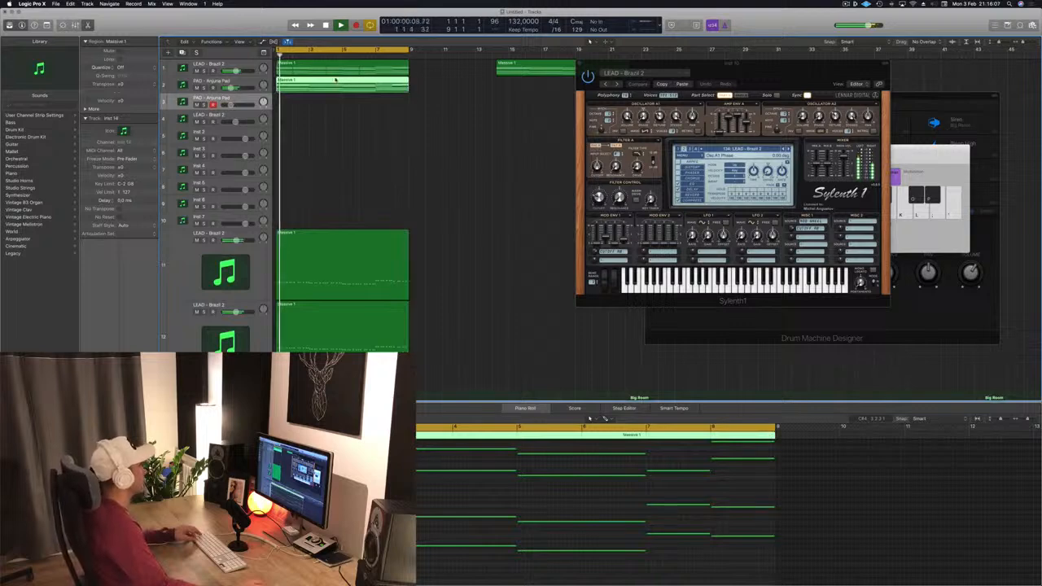
drag(341, 87, 339, 105)
Shorten all chords in the copied region on the third track to about one beat each.
scroll(409, 521, down, 3)
scroll(410, 522, up, 2)
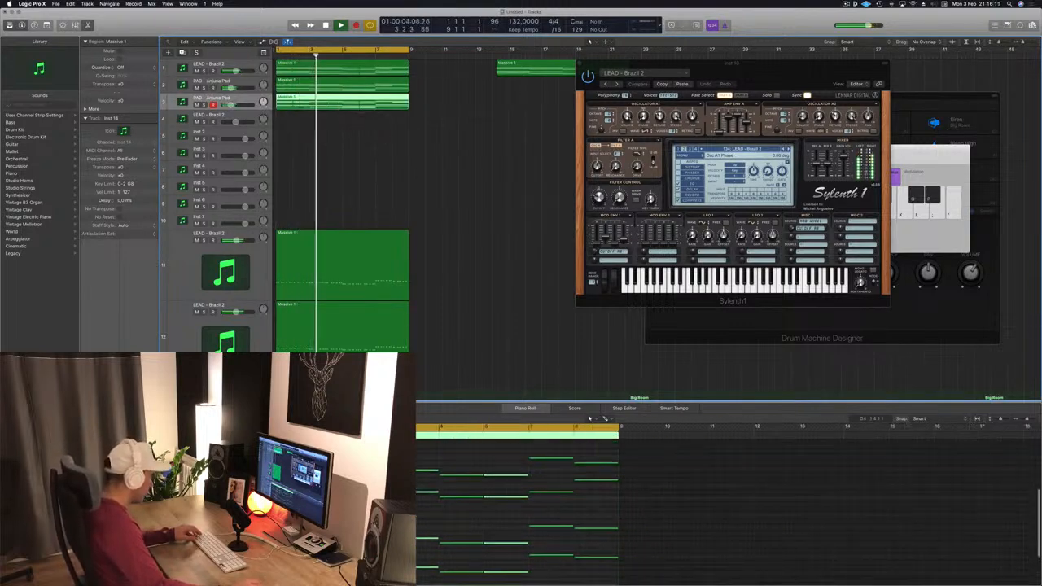
drag(255, 448, 614, 573)
drag(609, 558, 583, 554)
key(super+Right)
key(super+Right)
key(super+Right)
key(super+Right)
key(super+Right)
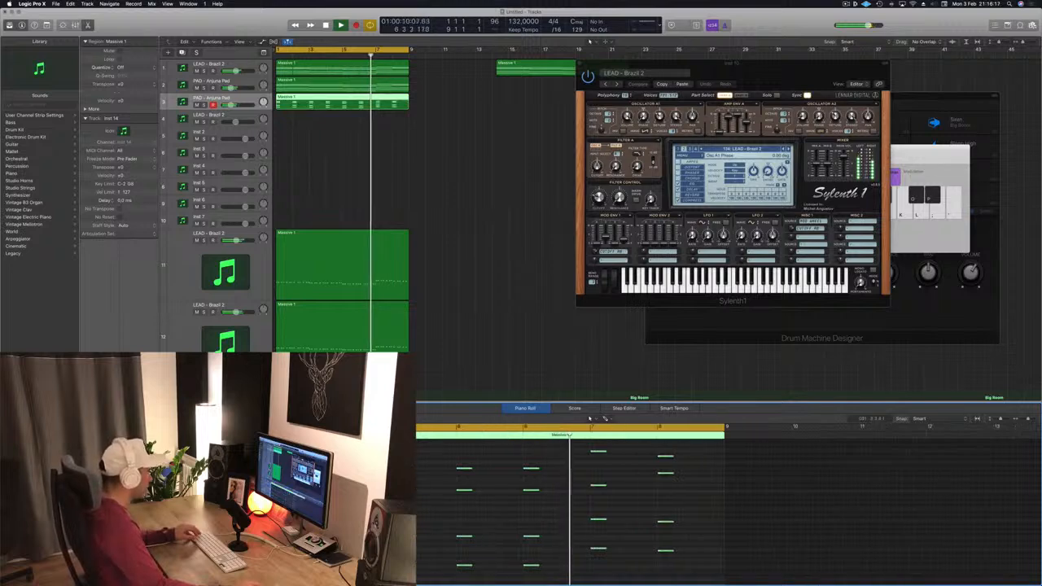
Copy the short chords within each bar to build a rhythm of three hits per bar, and restart playback.
scroll(270, 526, left, 3)
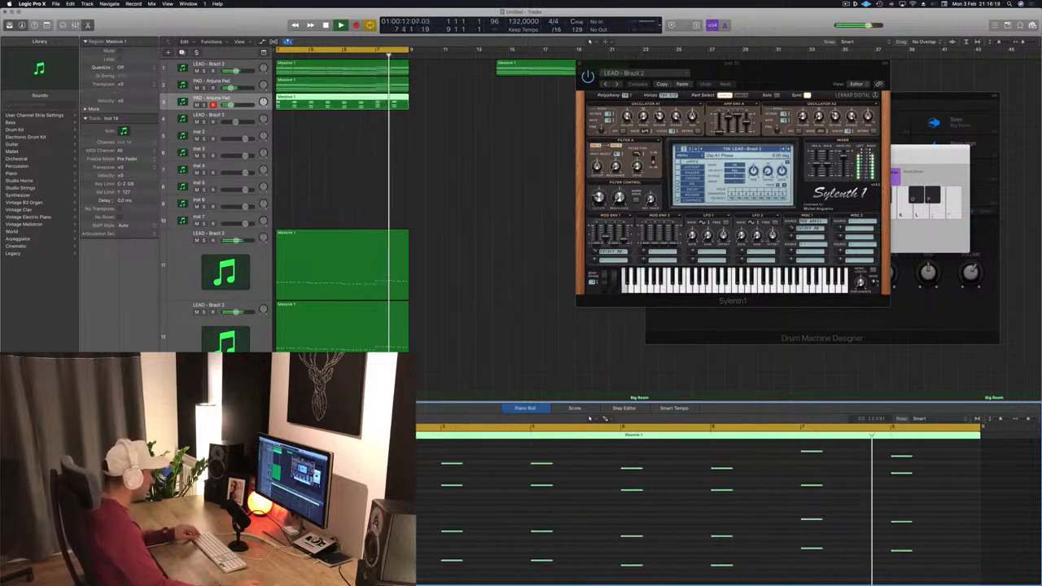
drag(270, 526, 331, 526)
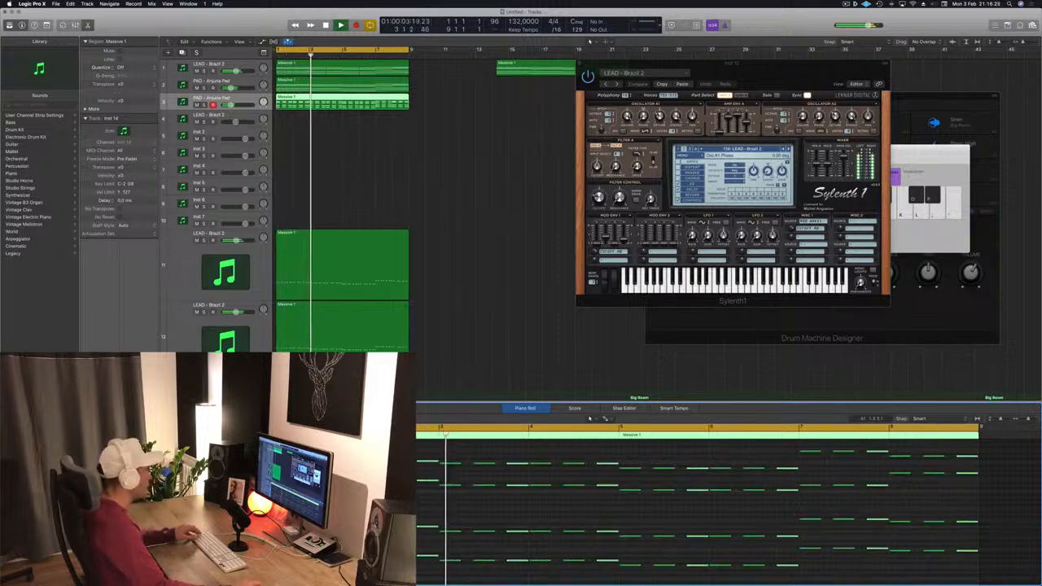
key(space)
key(space)
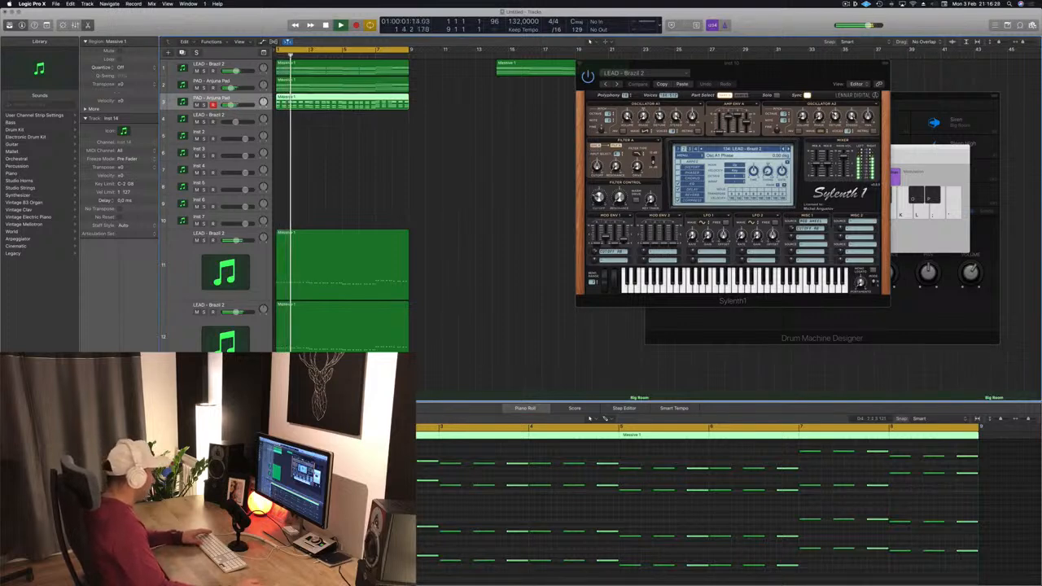
Open the third track's Sylenth1 instance clear of the tracks and audition the Anjuna Pad sound with the rhythmic chords.
click(99, 400)
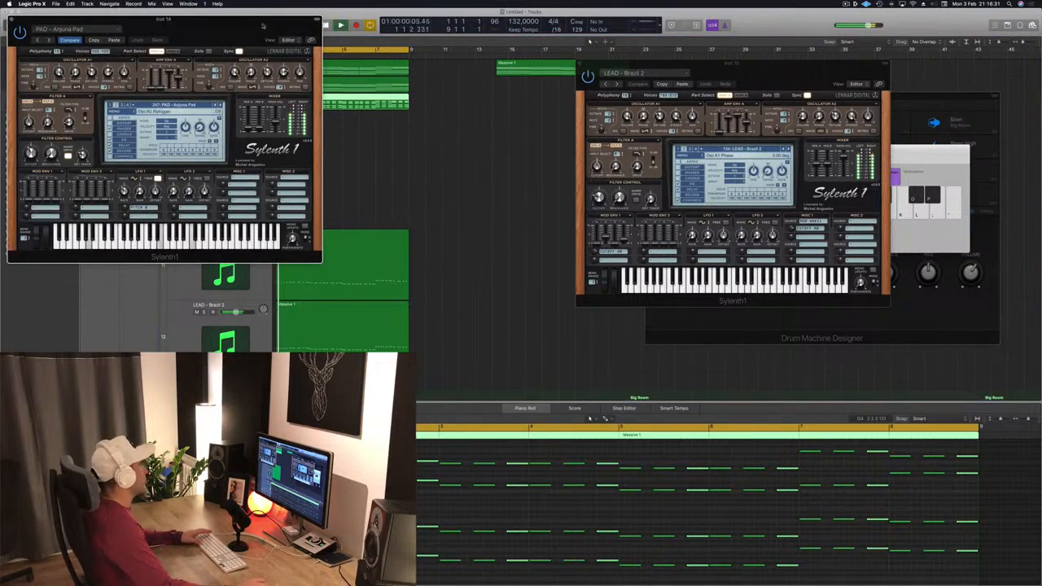
drag(263, 25, 739, 129)
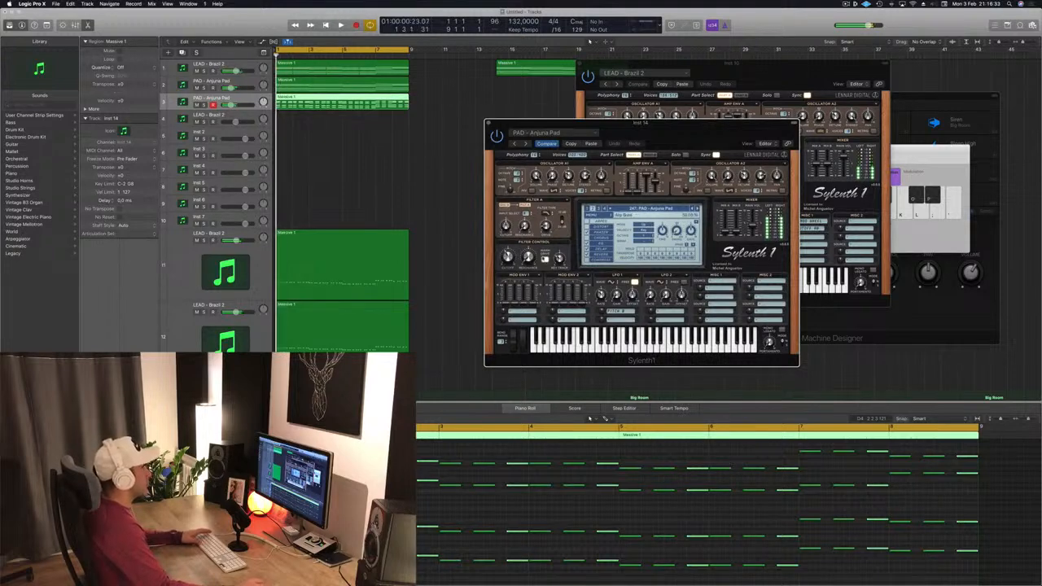
key(space)
key(space)
key(space)
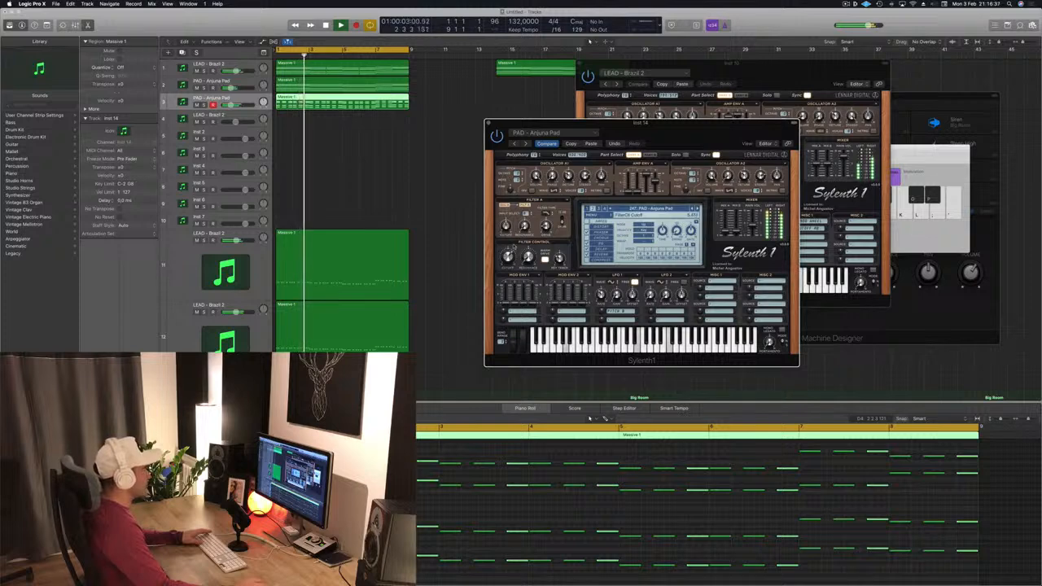
drag(677, 141, 587, 125)
key(space)
key(space)
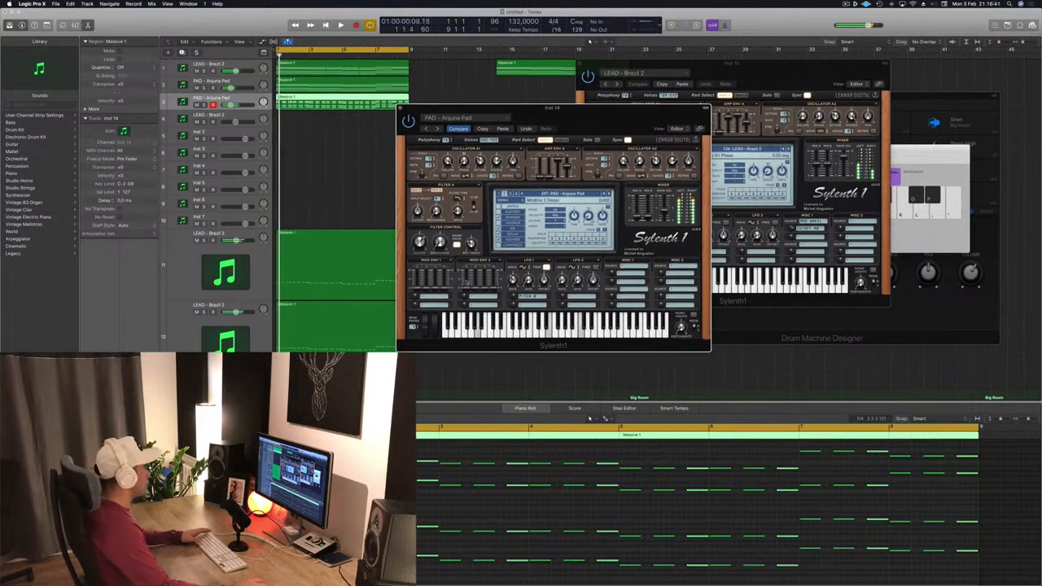
key(space)
Load the LEAD - Basic Super Saw preset on the third track's Sylenth1 and audition it and the following lead presets with the rhythmic chords.
click(585, 194)
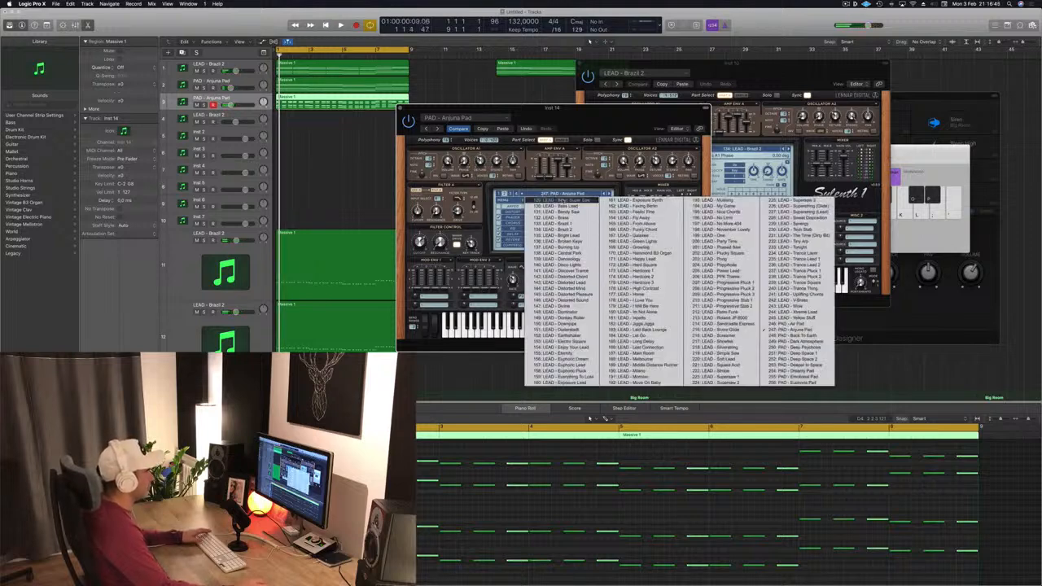
click(564, 200)
key(space)
mouse_move(533, 177)
mouse_down()
mouse_move(501, 186)
mouse_move(525, 171)
mouse_up()
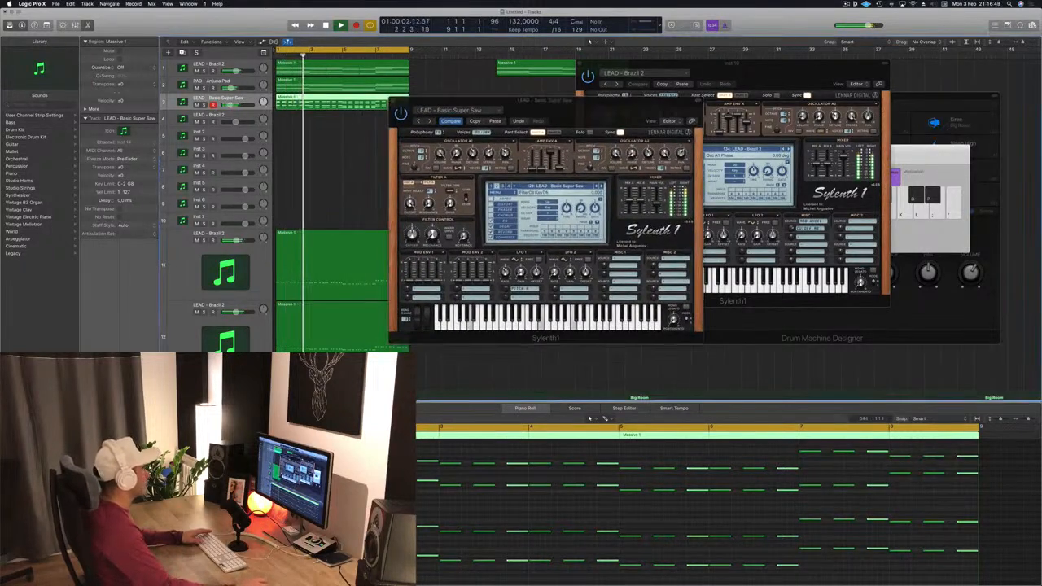
key(space)
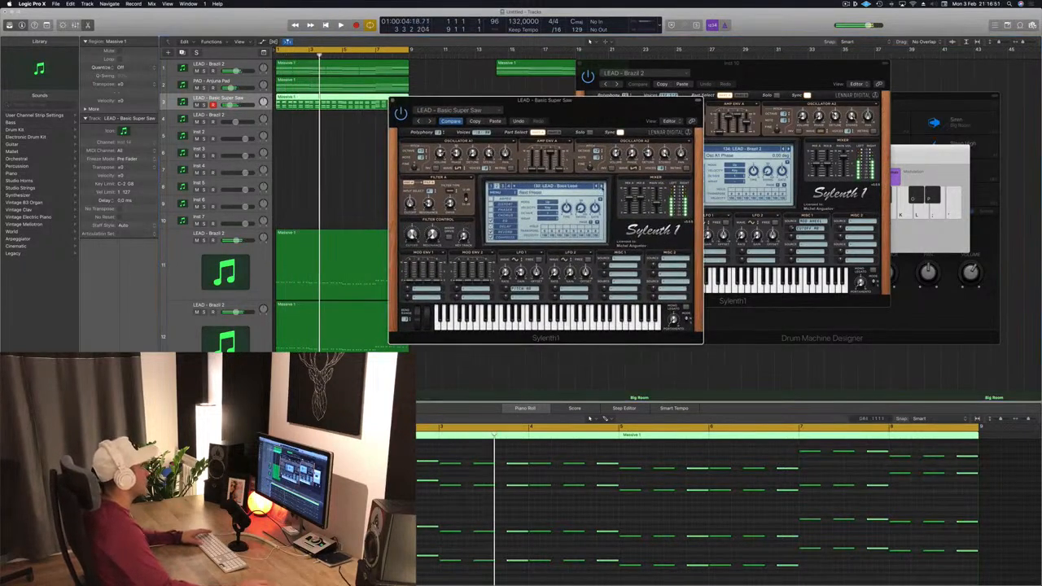
click(601, 187)
key(space)
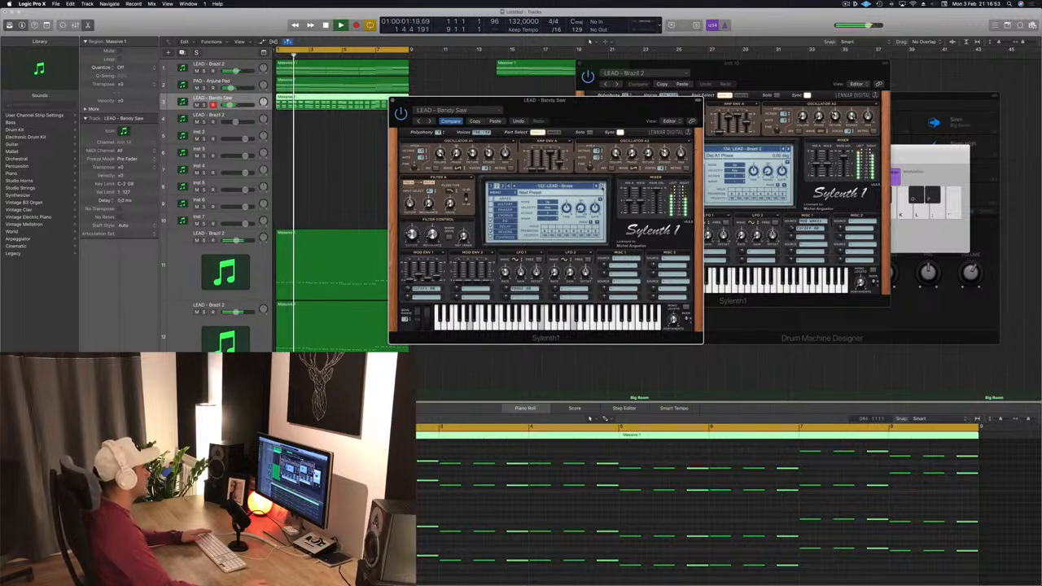
key(space)
key(space)
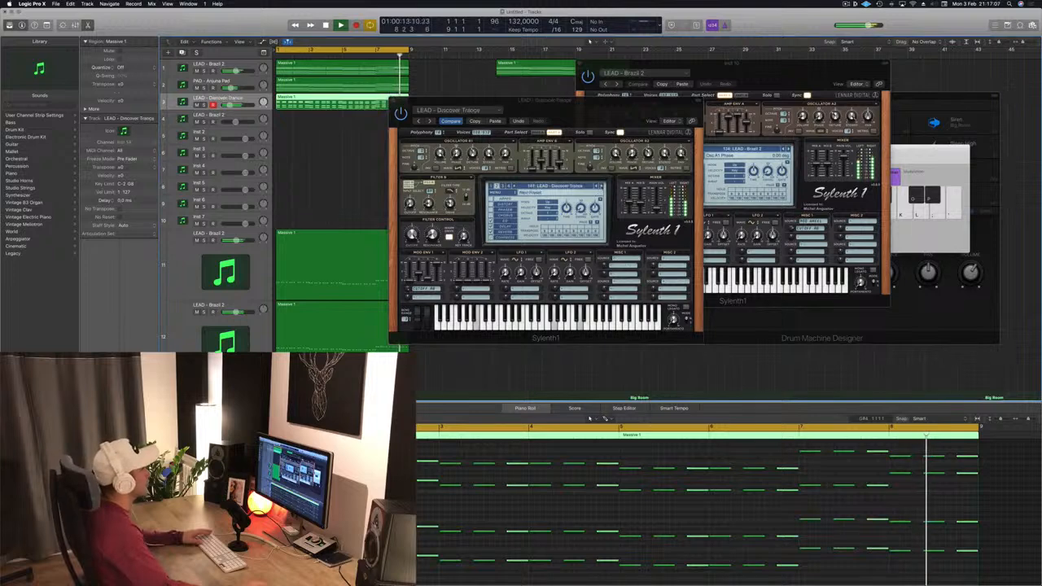
Audition the Sylenth1 lead presets from Discover Trance through Distorted Sound, Divine and Duderstadt to Eternity on the third track.
click(602, 185)
click(602, 187)
click(602, 186)
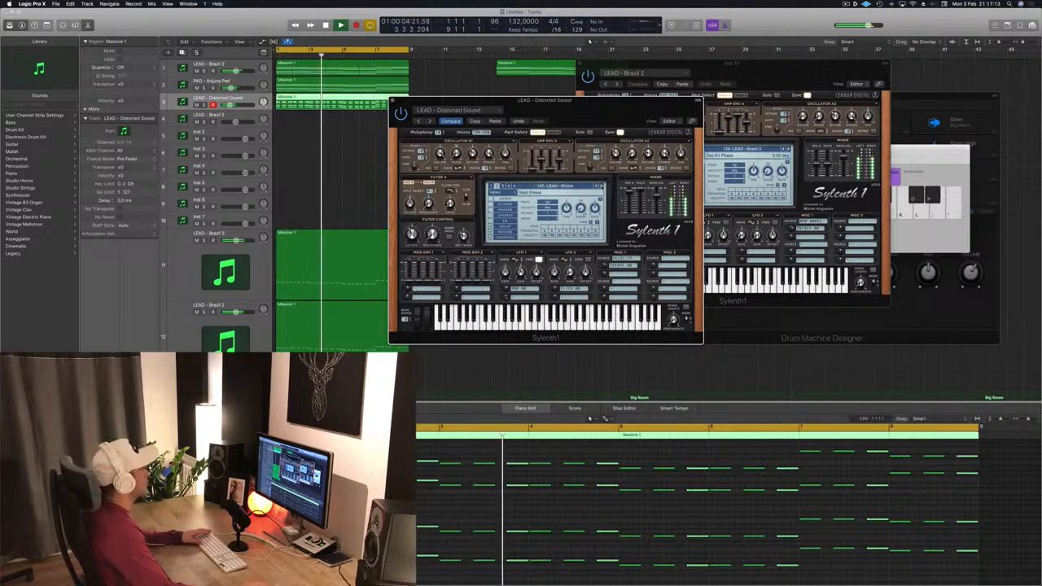
key(Return)
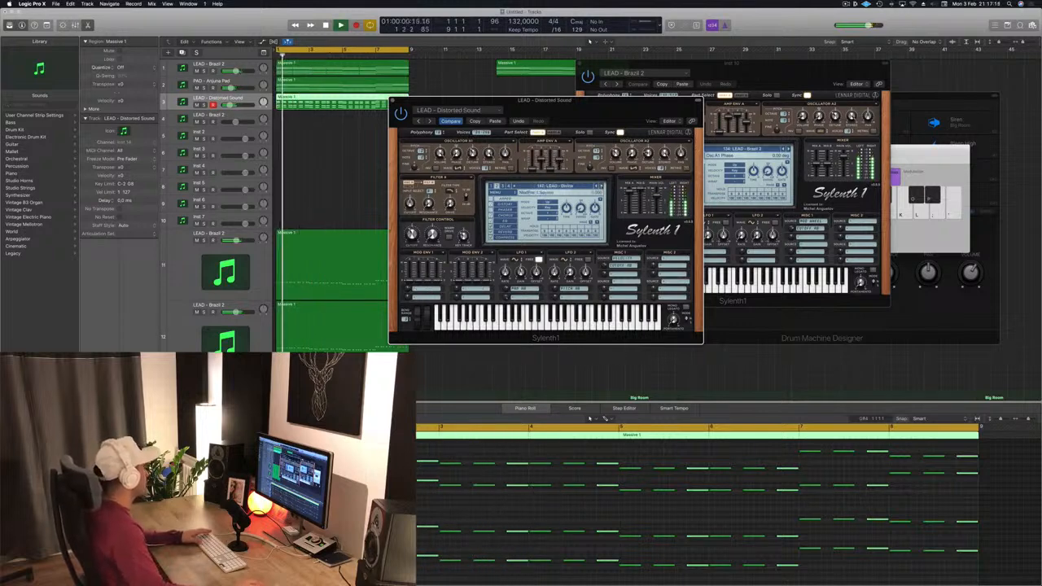
click(225, 99)
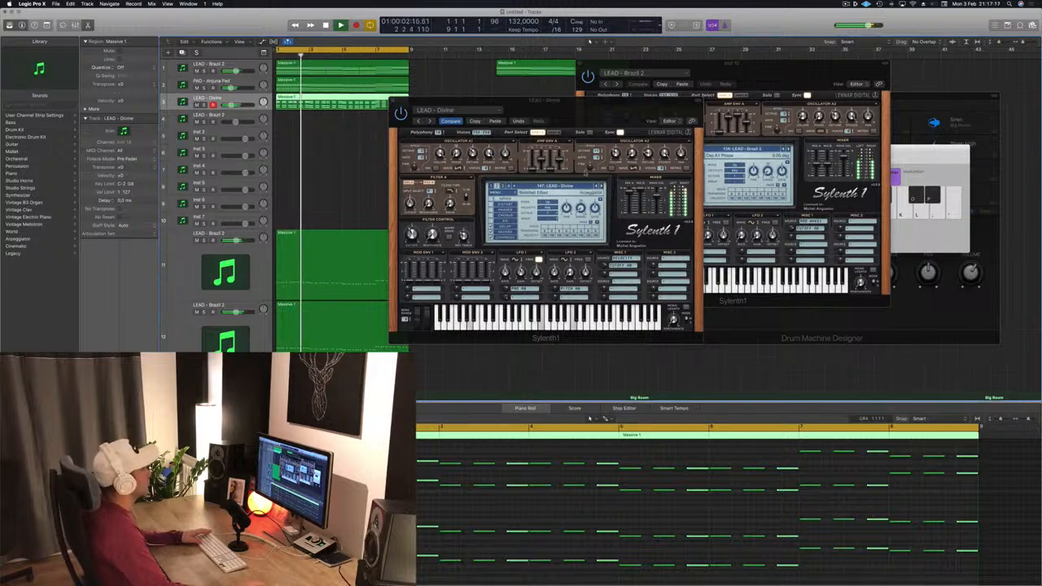
click(602, 186)
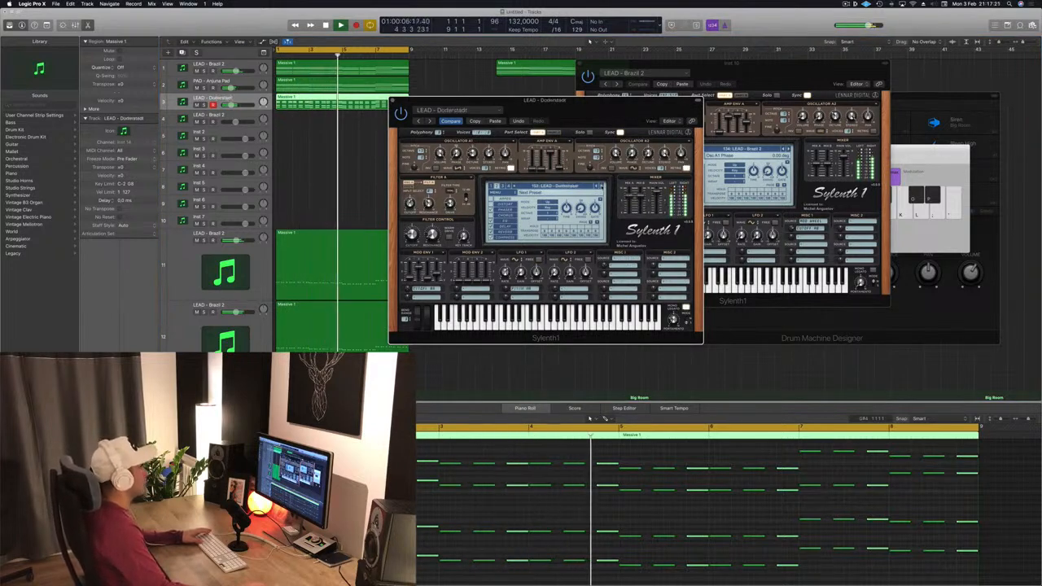
click(602, 186)
click(601, 186)
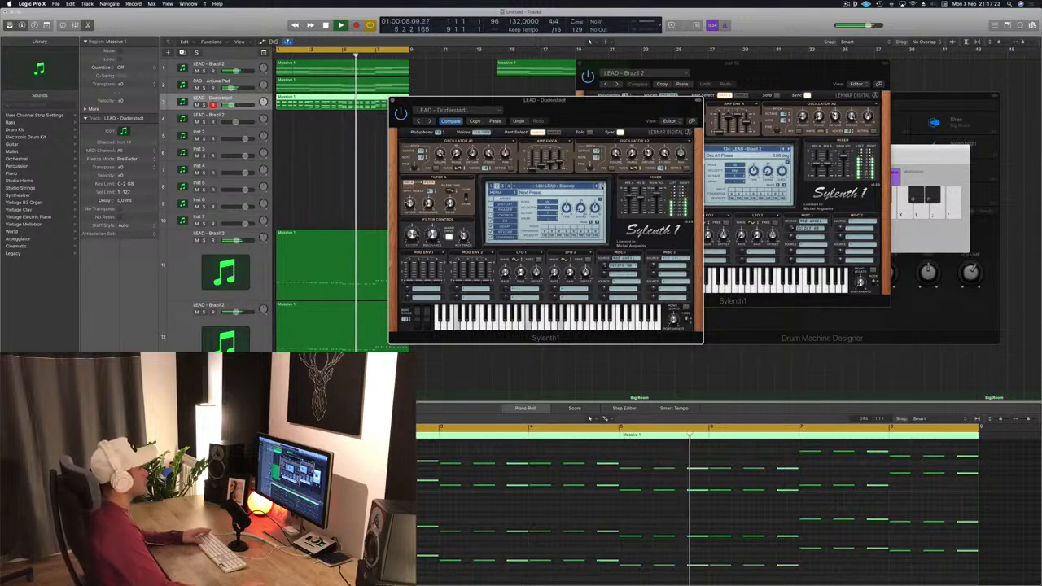
click(597, 186)
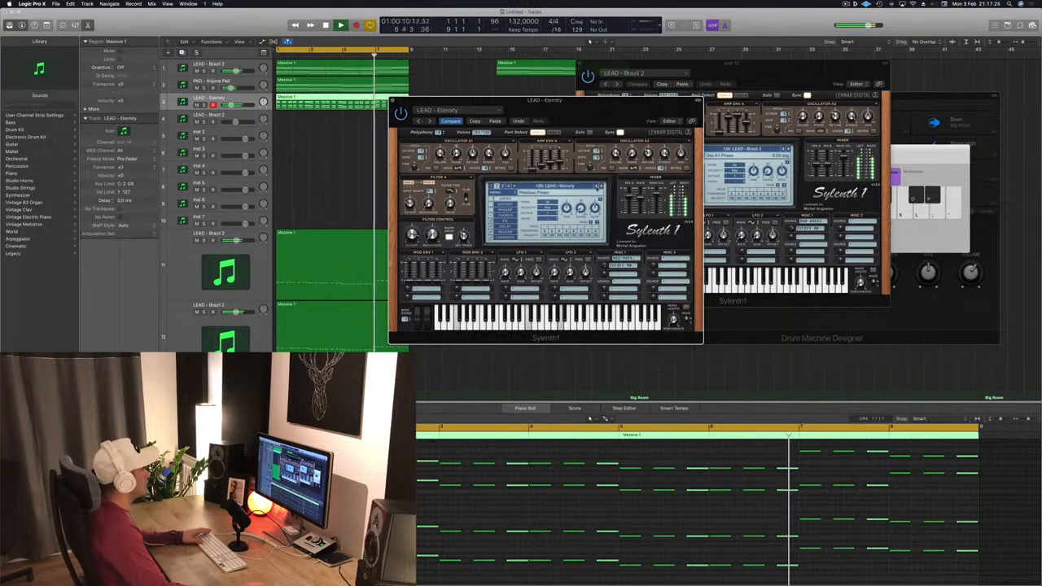
Advance the third track's Sylenth1 to the LEAD - From Above preset, audition it with the chords, and close the instrument window.
drag(611, 127, 567, 125)
click(557, 186)
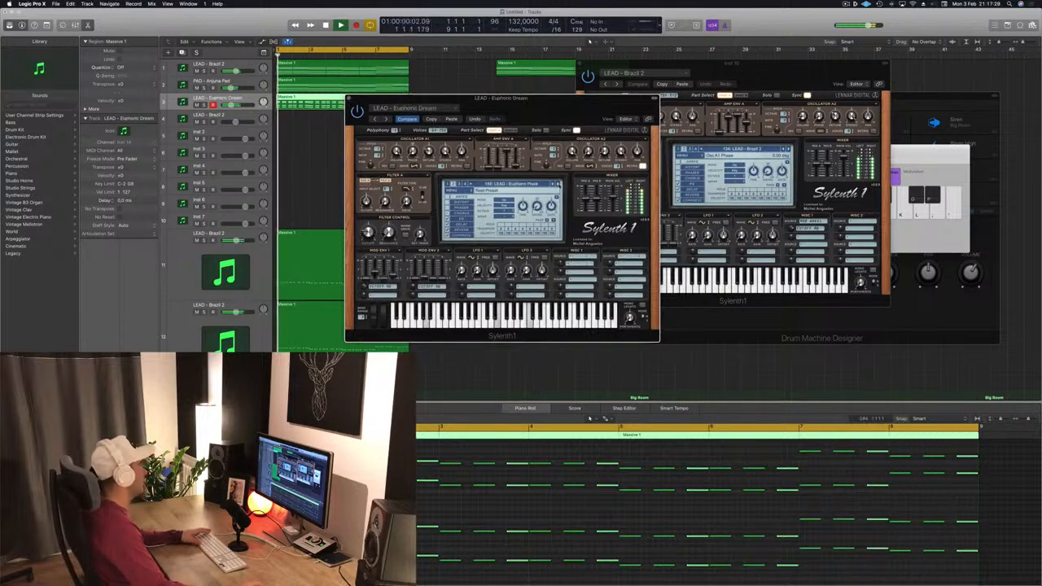
click(558, 185)
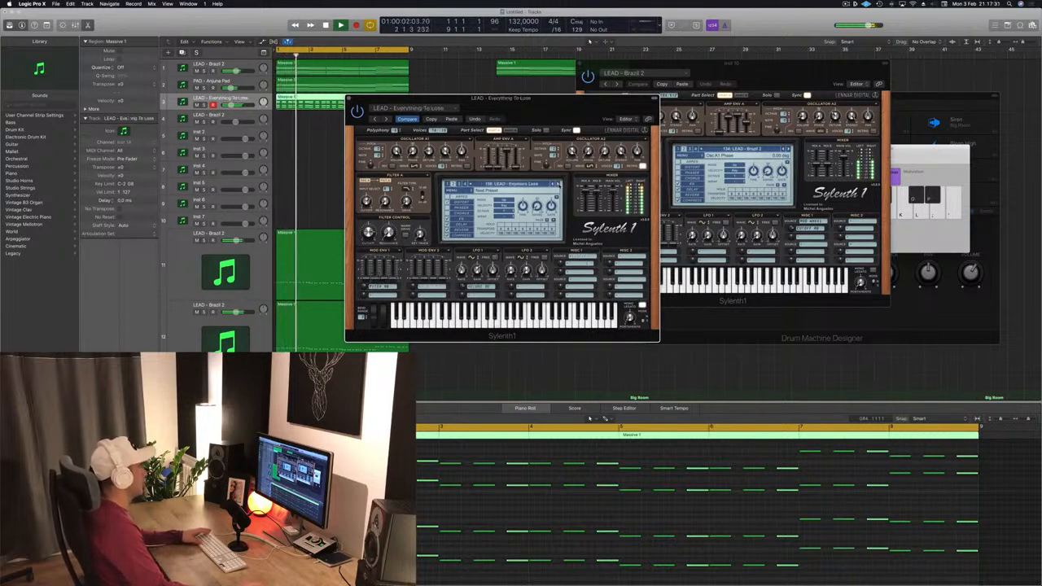
click(559, 185)
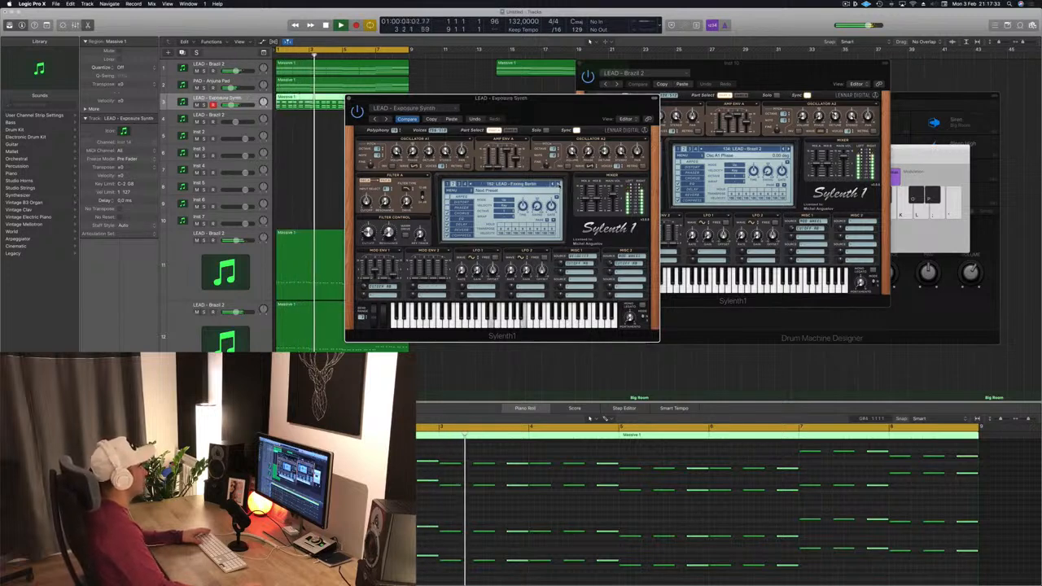
click(559, 185)
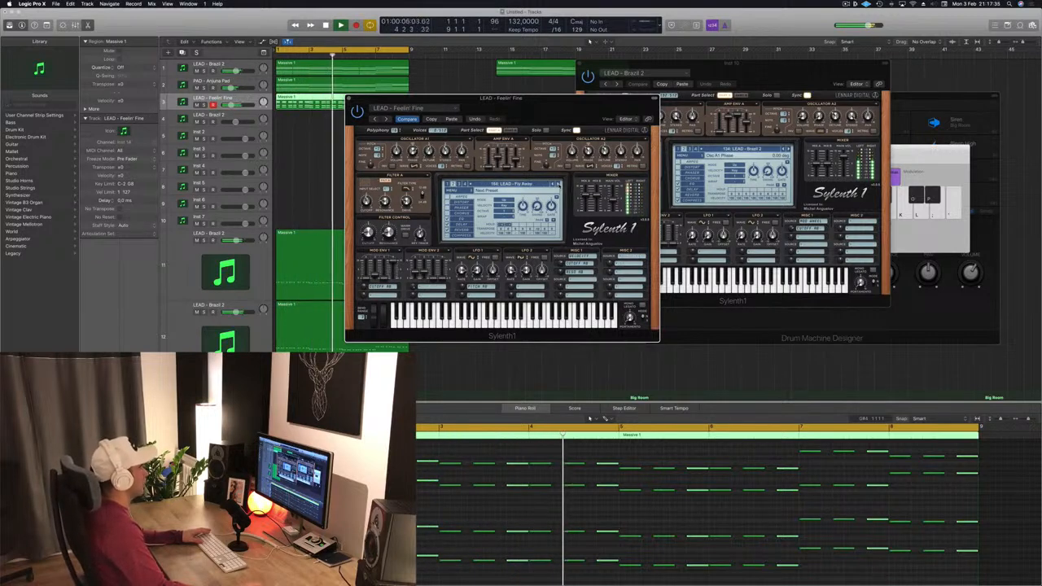
click(559, 185)
click(559, 185)
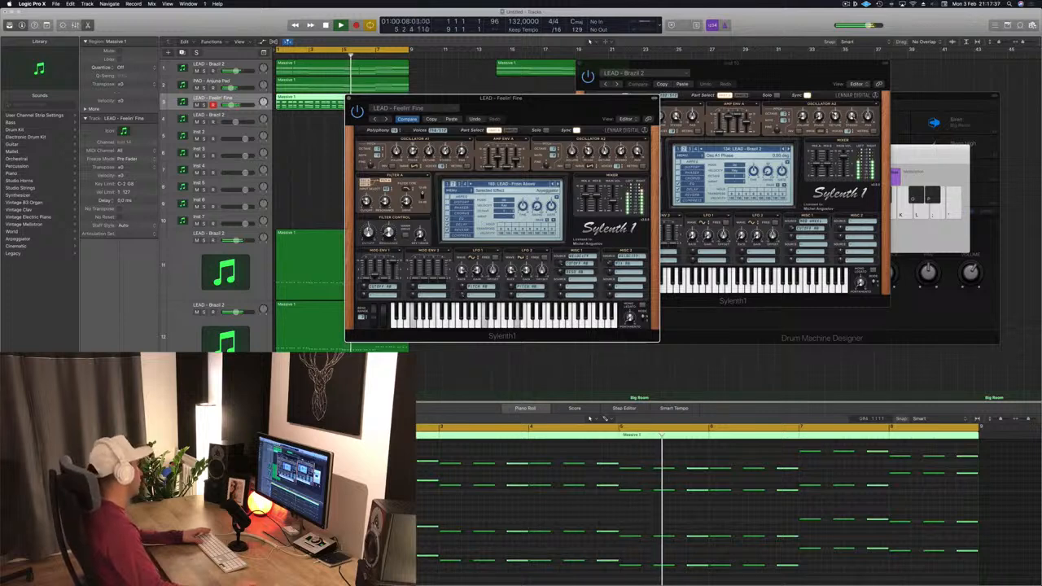
click(213, 98)
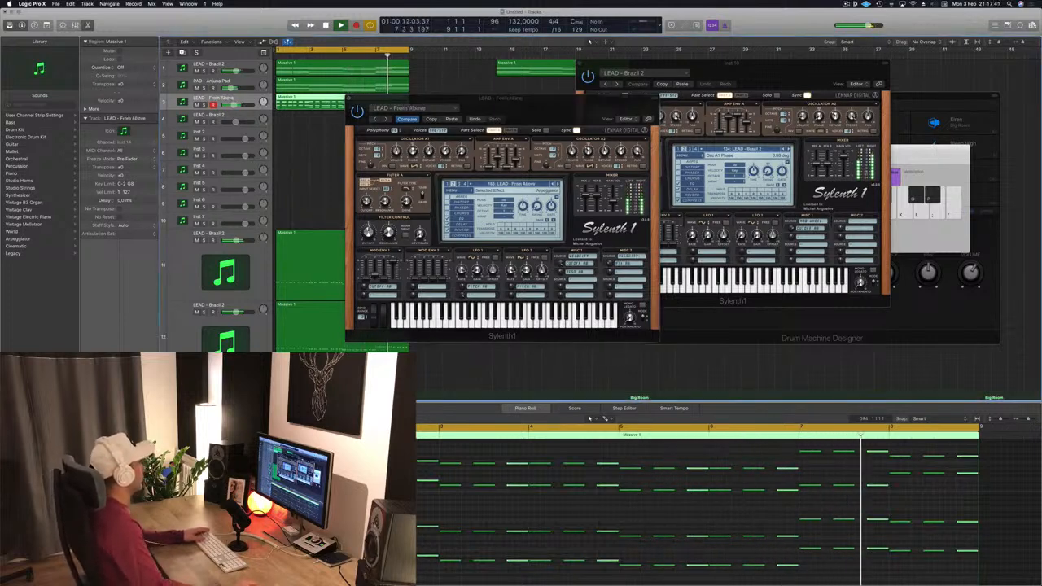
drag(568, 112, 537, 107)
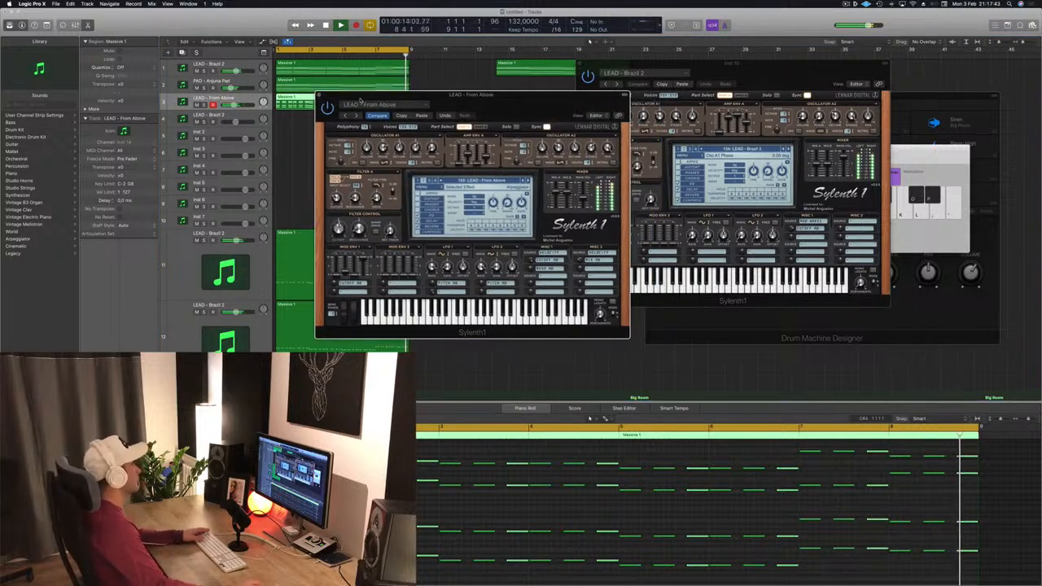
click(319, 95)
click(423, 155)
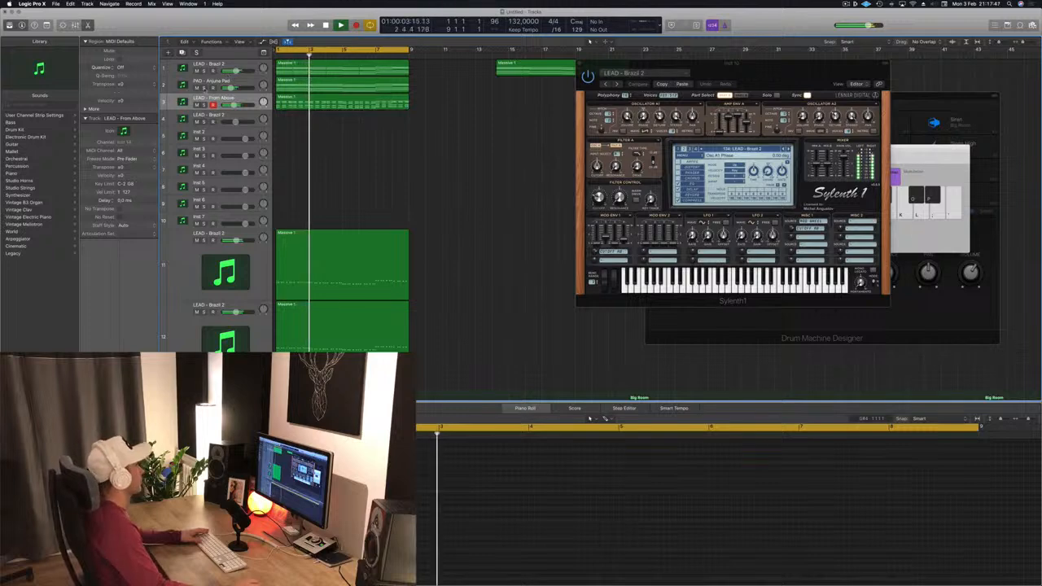
Briefly solo the PAD - Anjuna Pad and LEAD - Brazil 2 tracks in turn, and adjust the LEAD - From Above track's volume.
click(204, 88)
click(204, 88)
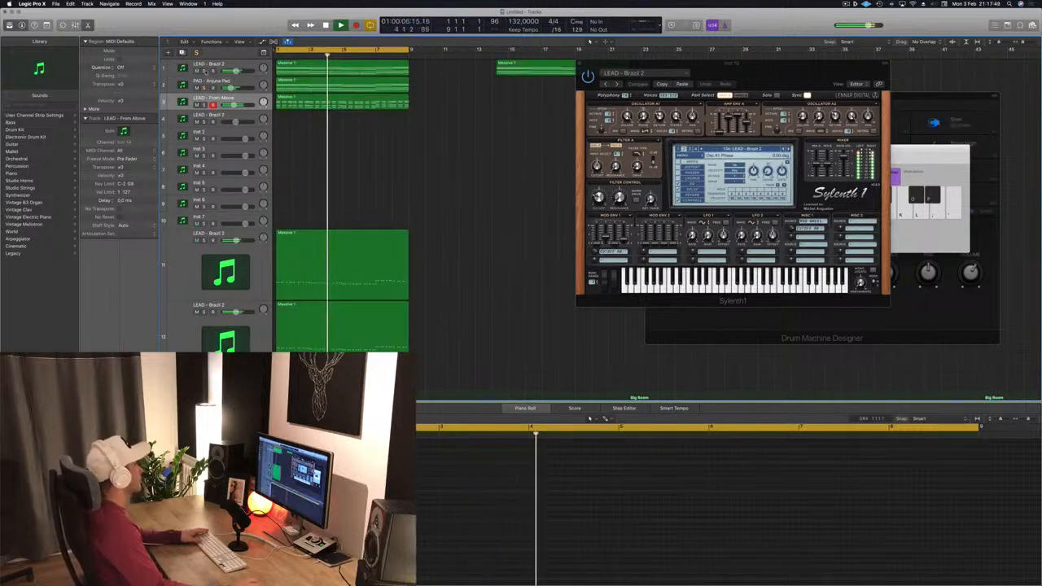
click(205, 70)
click(204, 71)
click(234, 107)
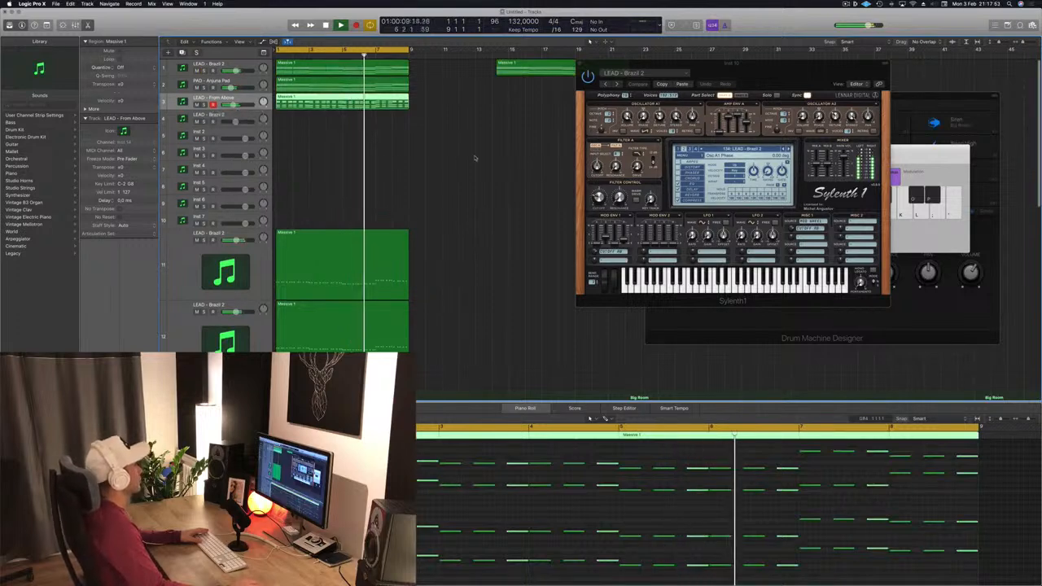
Stop playback, copy the first Kick 1 region onto the Snare 3 - Big Room track, and reduce it to one hit on beat 3.
scroll(522, 181, down, 8)
scroll(522, 180, down, 2)
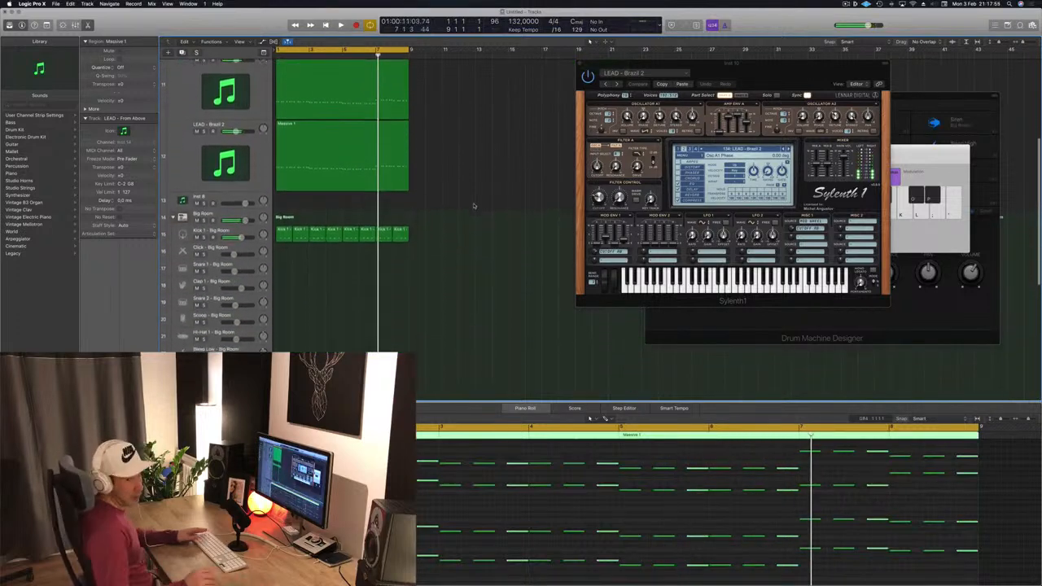
key(space)
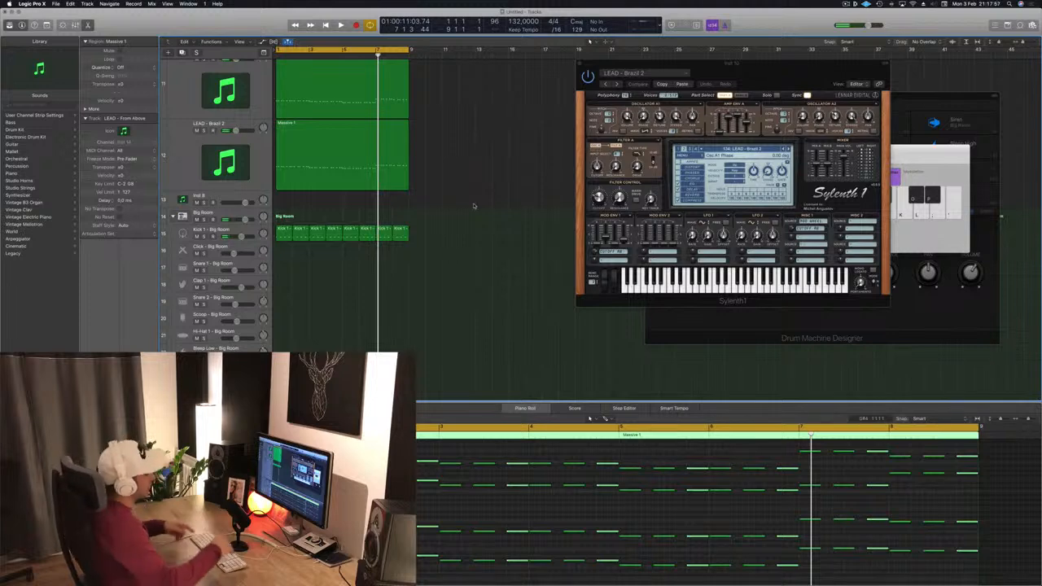
click(275, 318)
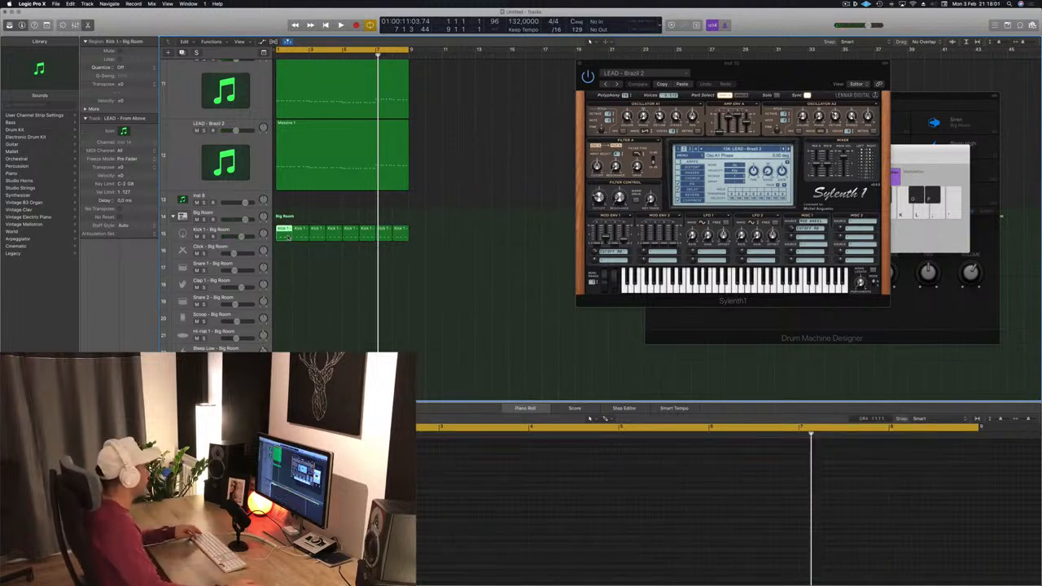
scroll(327, 305, down, 3)
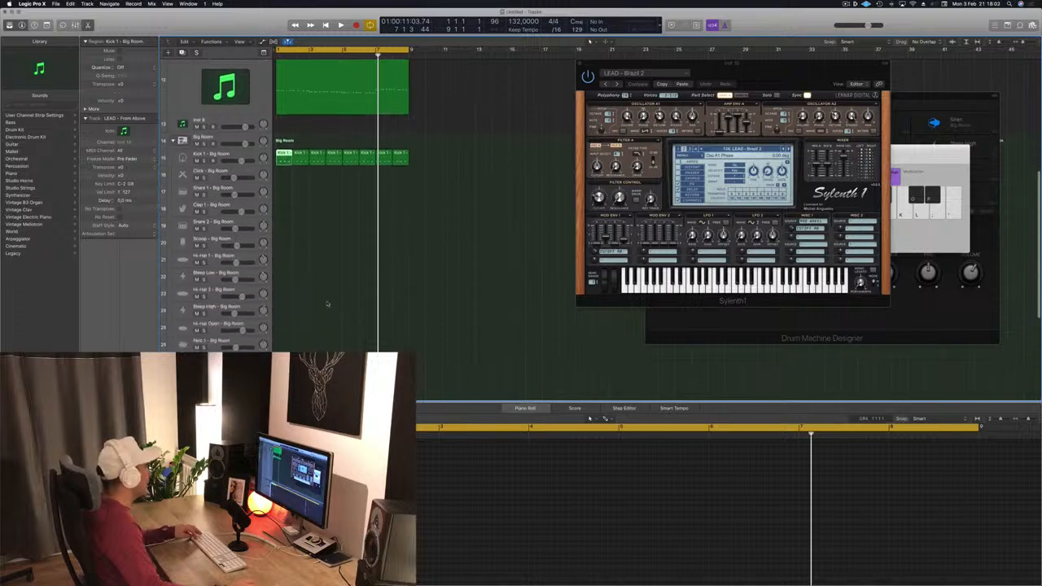
drag(283, 162, 281, 307)
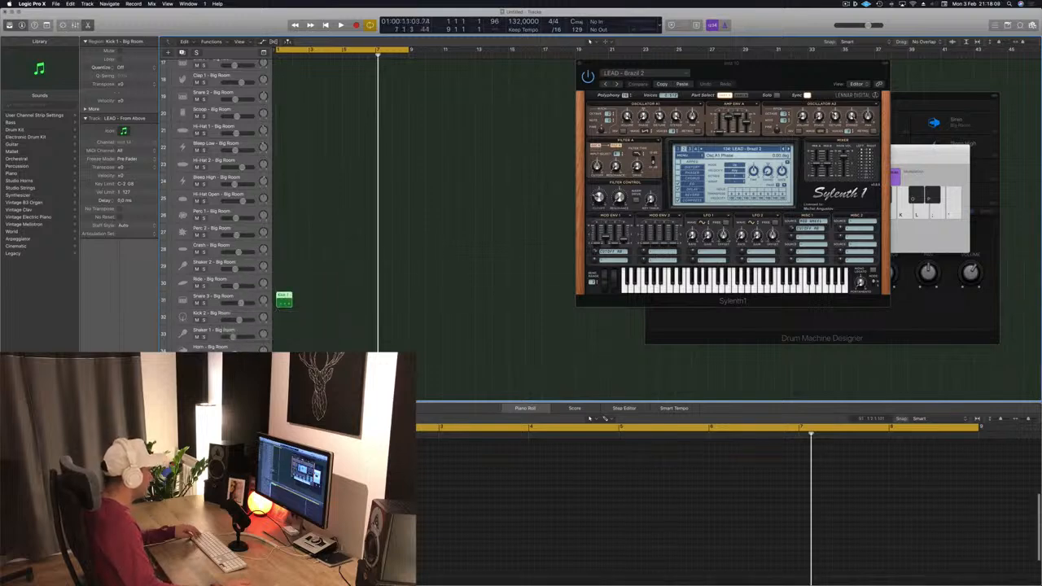
click(265, 506)
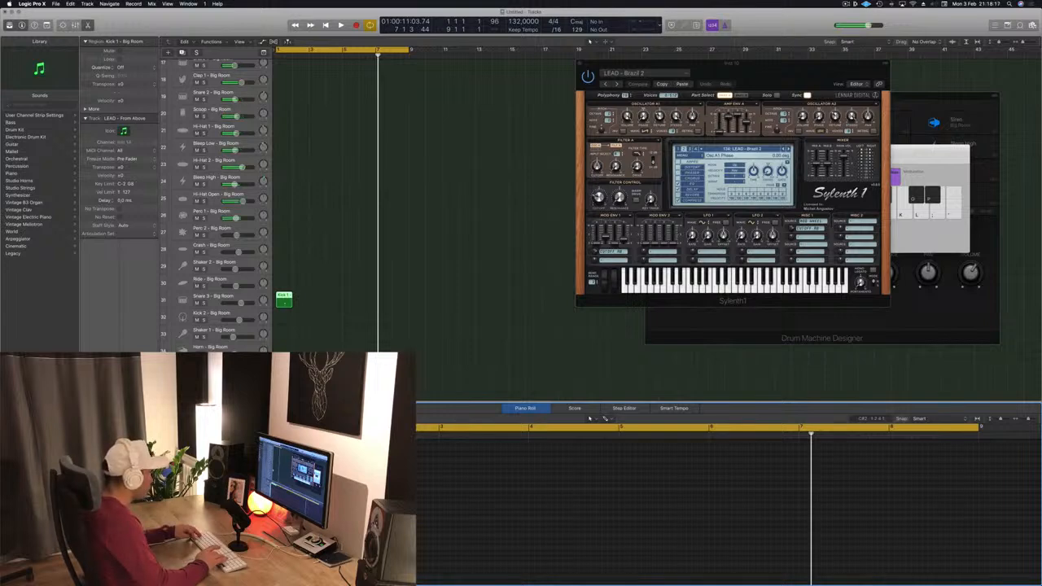
Fill all eight bars of the Snare 3 - Big Room track with copies of the one-bar region, and lower the track's volume during playback.
key(space)
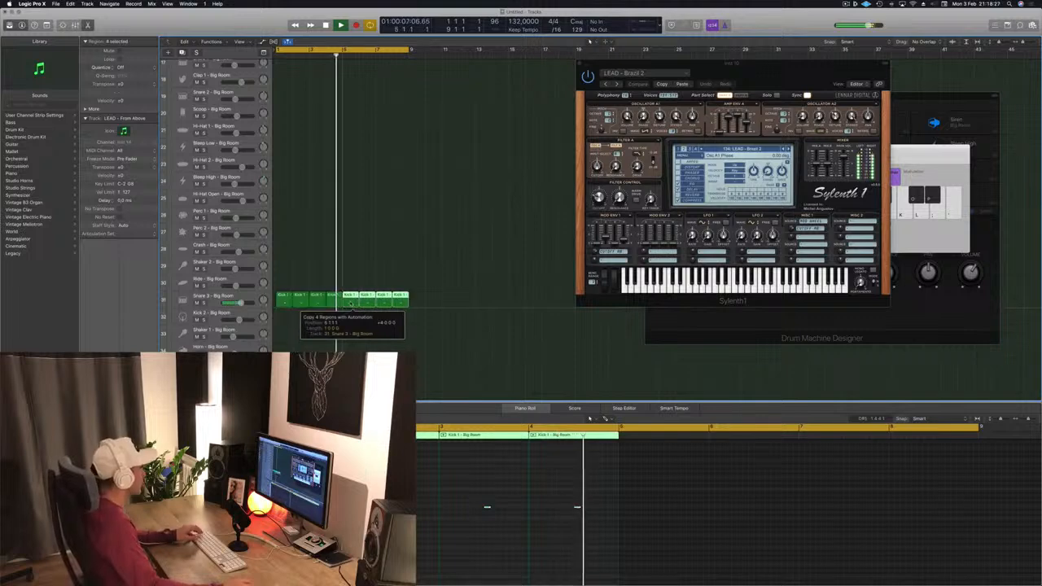
drag(240, 303, 230, 305)
scroll(328, 279, up, 6)
key(space)
Copy the first Kick 1 region onto the Hi-Hat 1 - Big Room track, edit its notes into a hi-hat pattern, and loop it through bar 8.
click(283, 221)
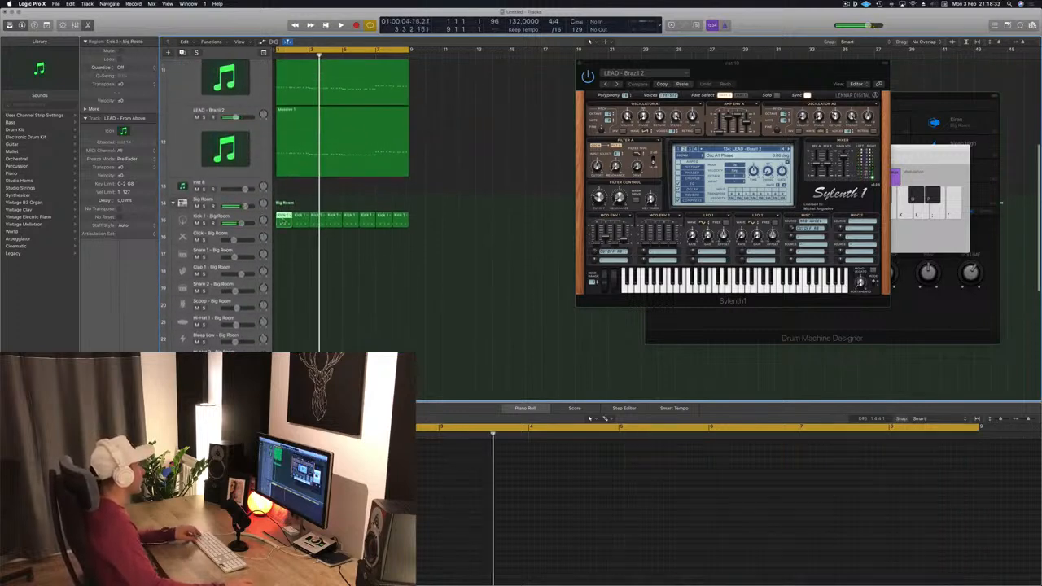
drag(281, 251, 279, 329)
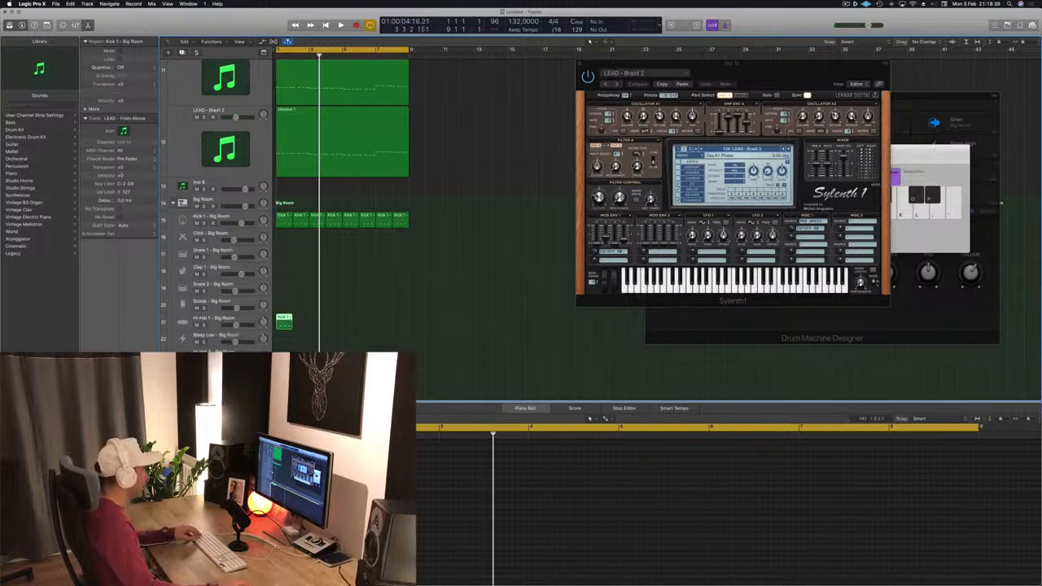
click(297, 496)
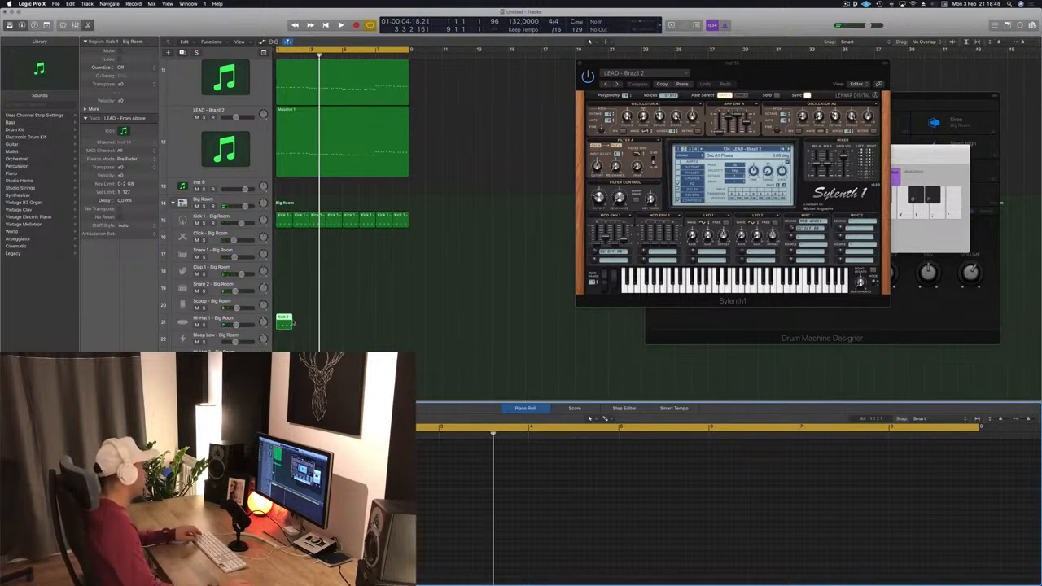
drag(291, 319, 403, 318)
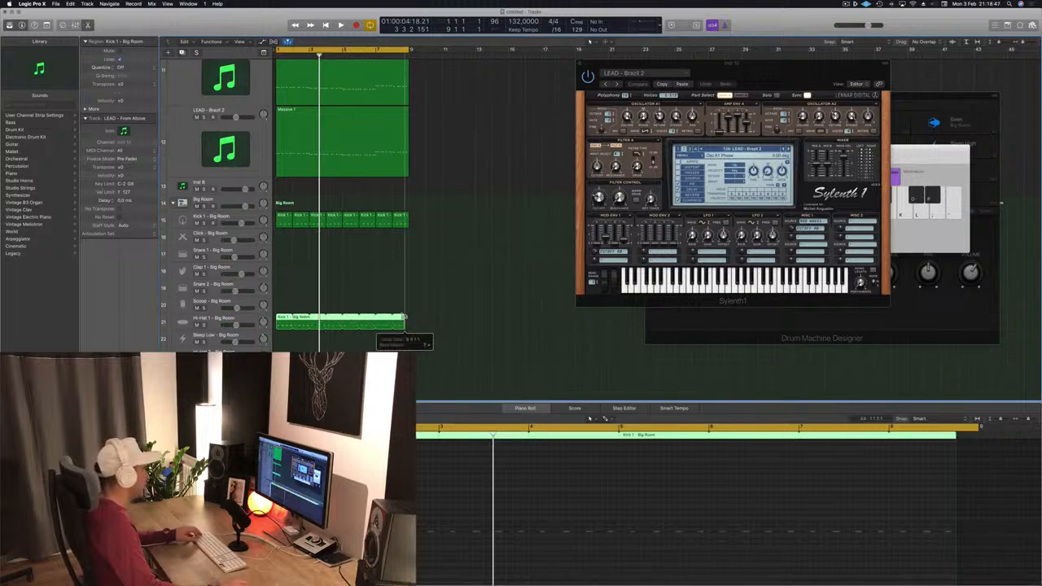
Play the loop and set the Hi-Hat 1 - Big Room track's volume to about -6.2 dB.
key(space)
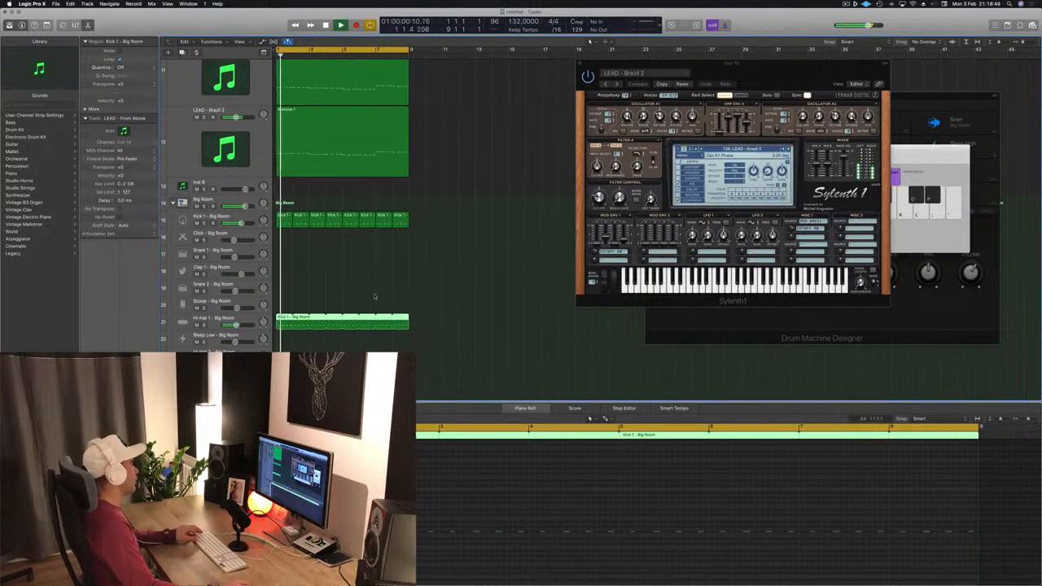
click(235, 324)
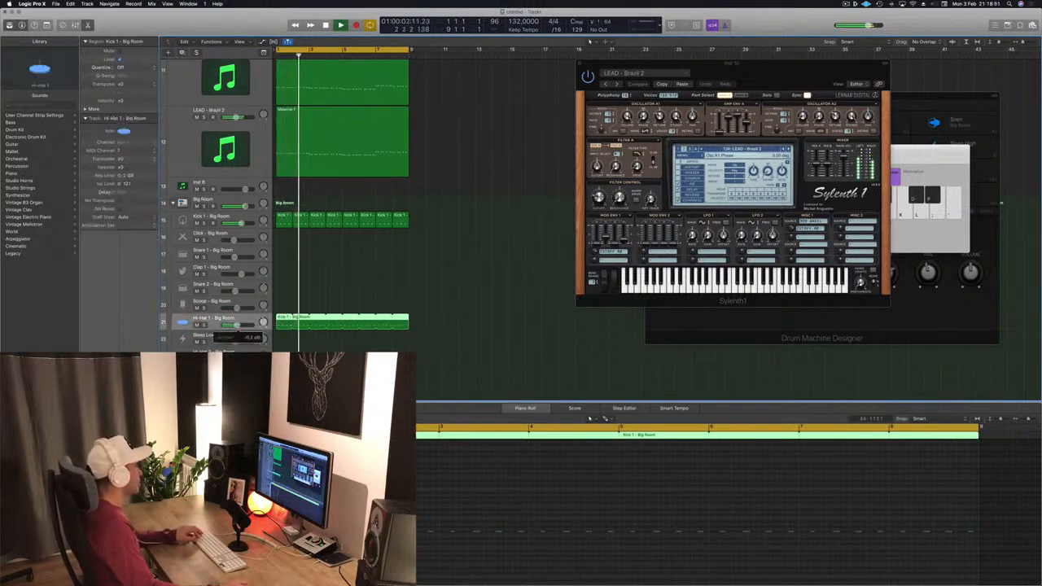
scroll(235, 324, down, 8)
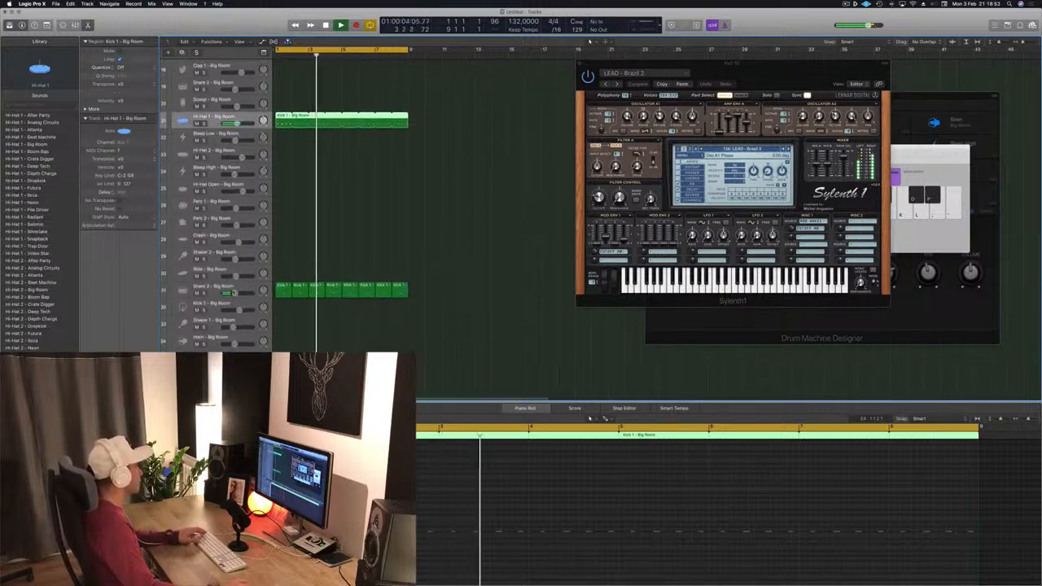
click(235, 293)
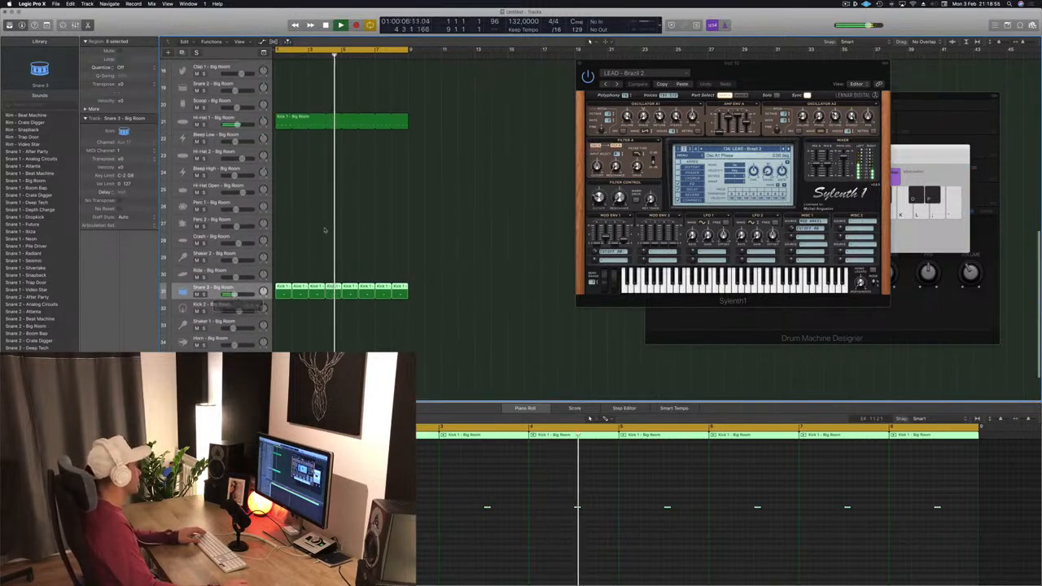
scroll(302, 253, up, 2)
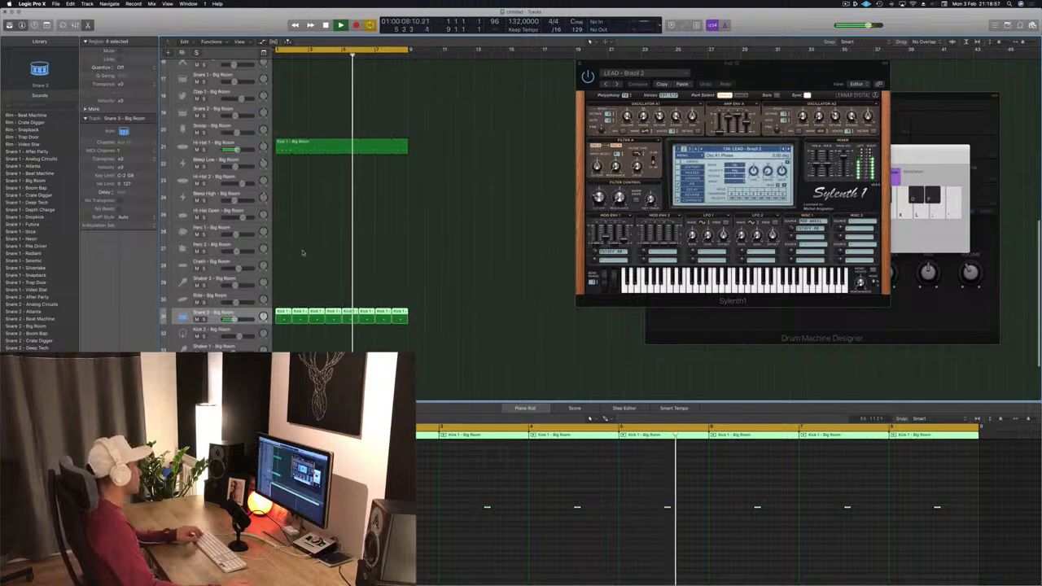
scroll(302, 253, up, 3)
click(281, 99)
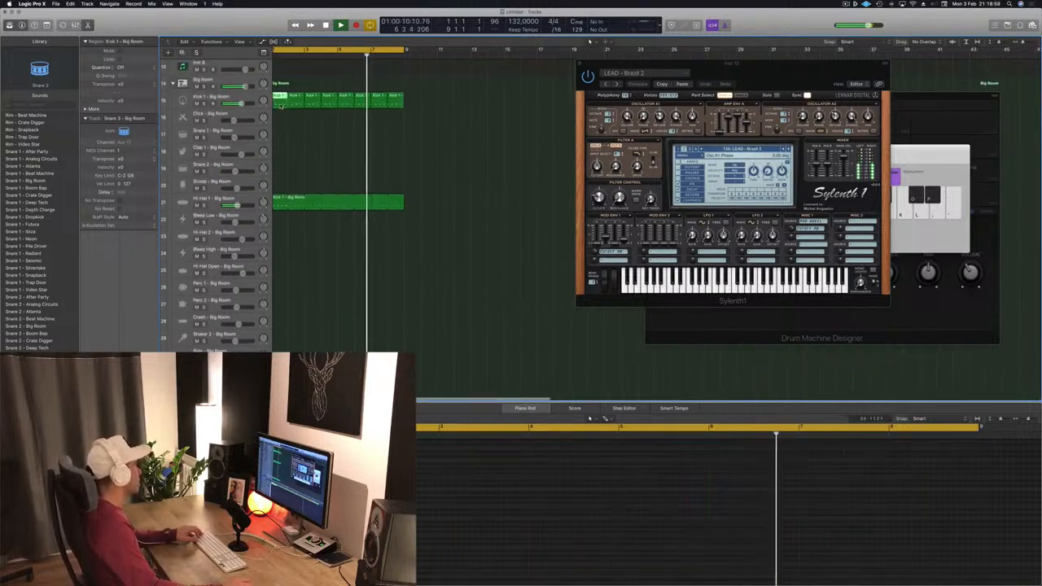
drag(281, 104, 285, 236)
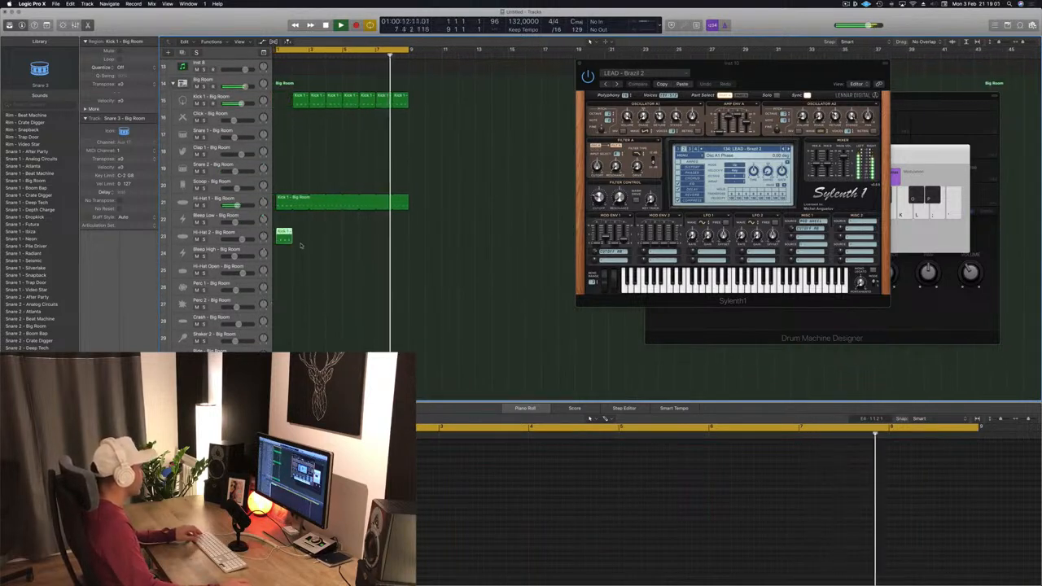
key(super+z)
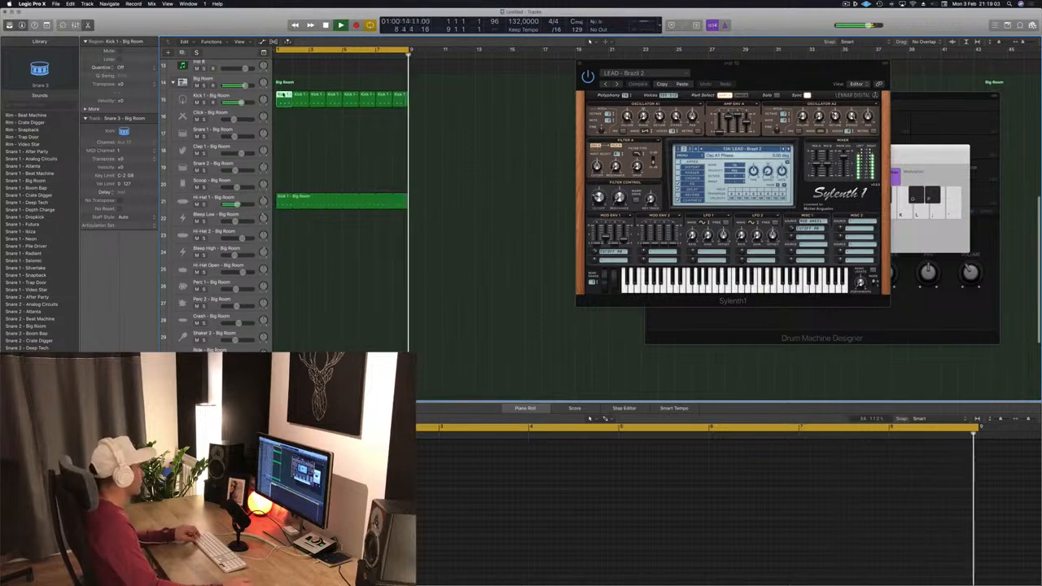
Copy the first Kick 1 region onto the Shaker 2 - Big Room track and edit its notes into a steady shaker pattern.
drag(281, 95, 281, 339)
drag(341, 492, 257, 530)
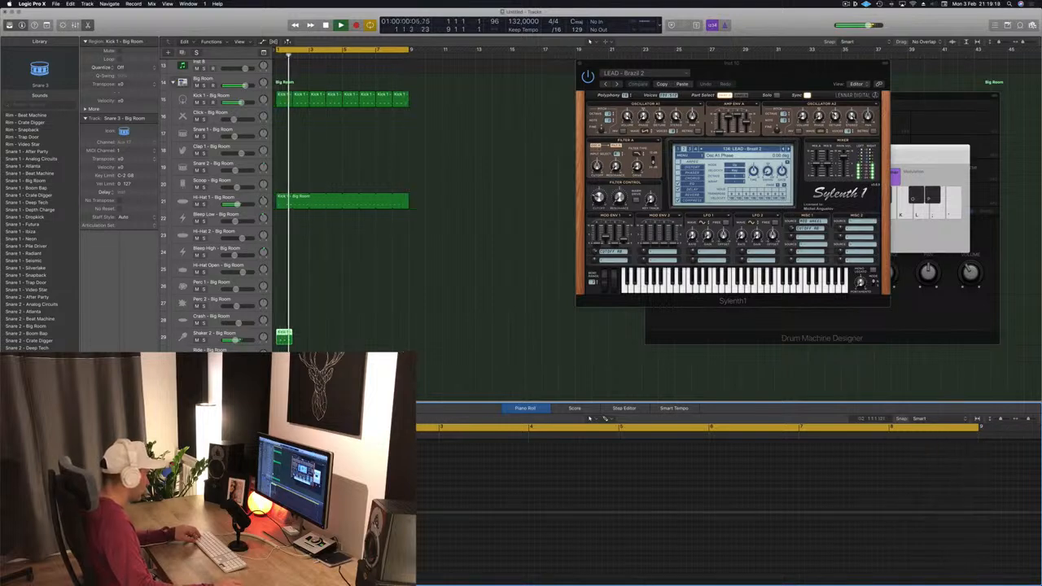
Fill all eight bars of the Shaker 2 - Big Room track with copies of the one-bar region, and lower the track's volume.
drag(292, 341, 309, 340)
key(space)
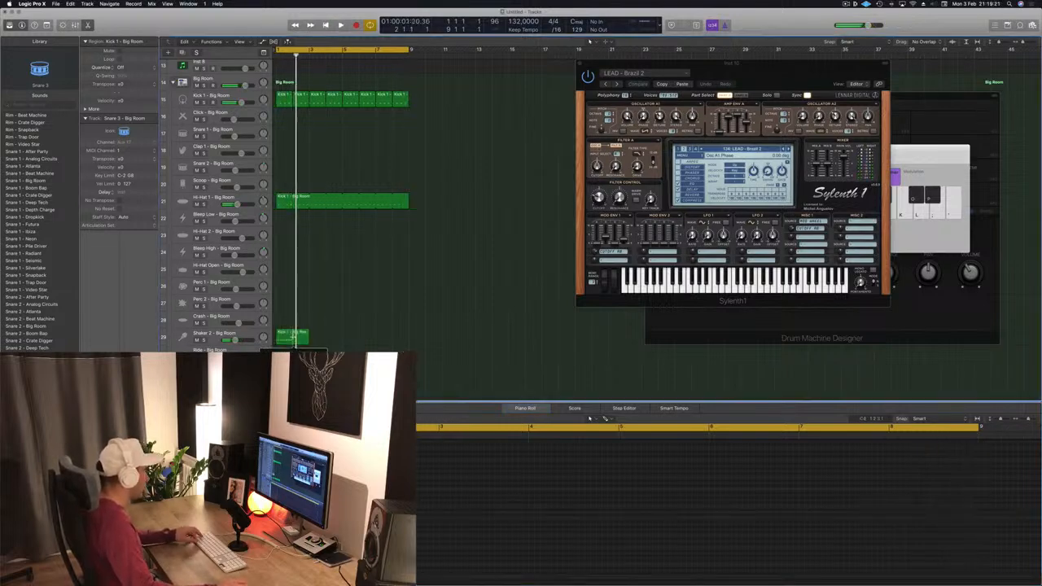
super+double_click(293, 338)
click(573, 194)
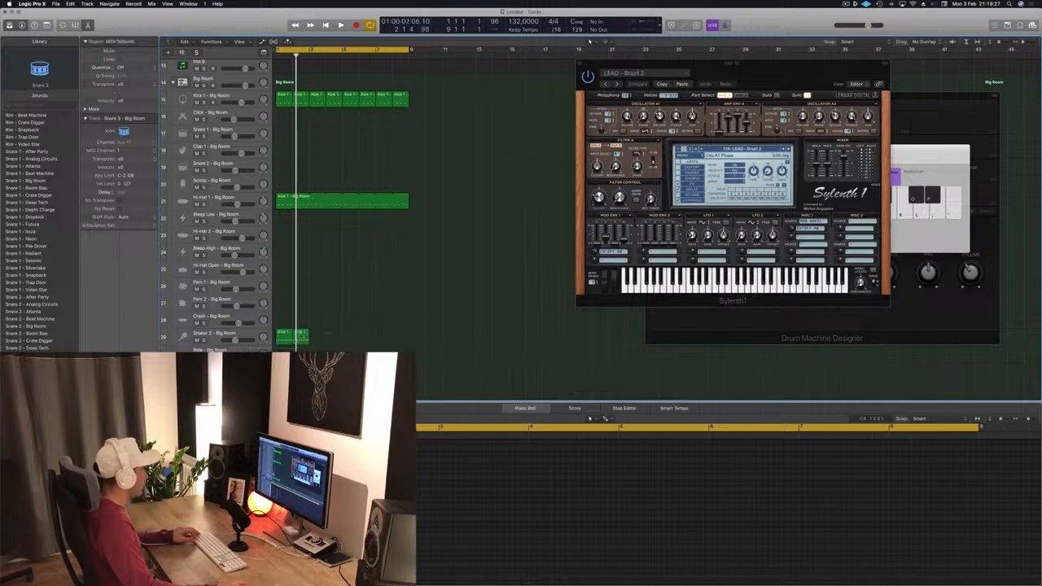
drag(320, 338, 321, 338)
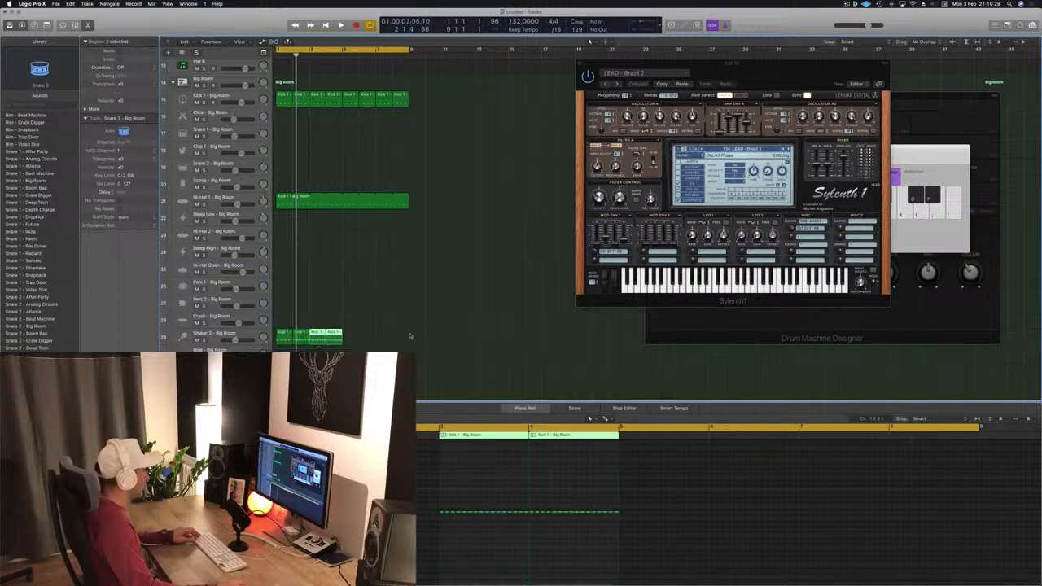
drag(411, 336, 356, 335)
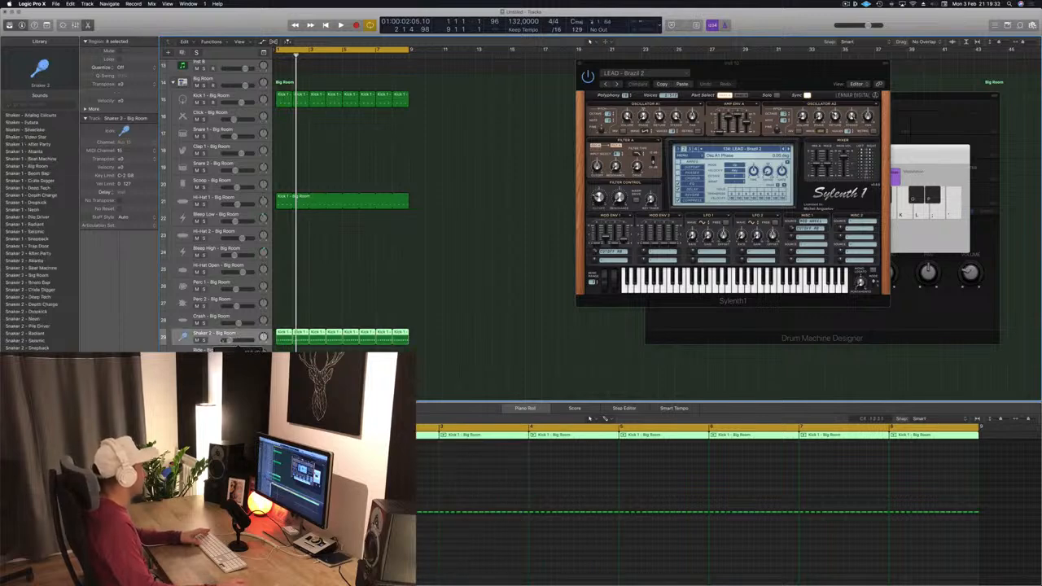
key(Return)
key(space)
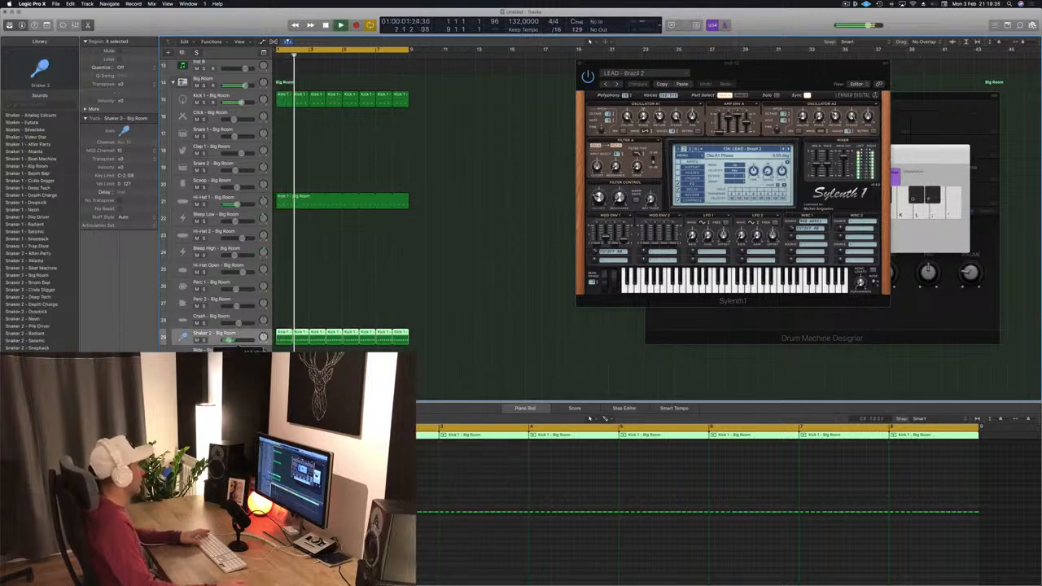
Copy the first Kick 1 region onto the Clap 1 - Big Room track, edit its notes into a clap pattern, and loop it through bar 8.
scroll(484, 205, up, 15)
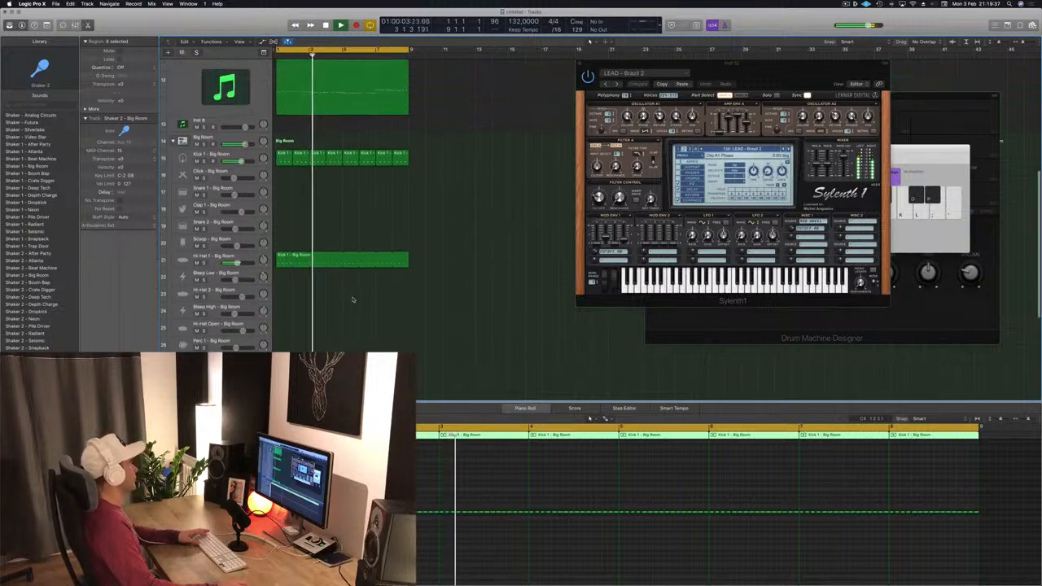
scroll(483, 204, down, 15)
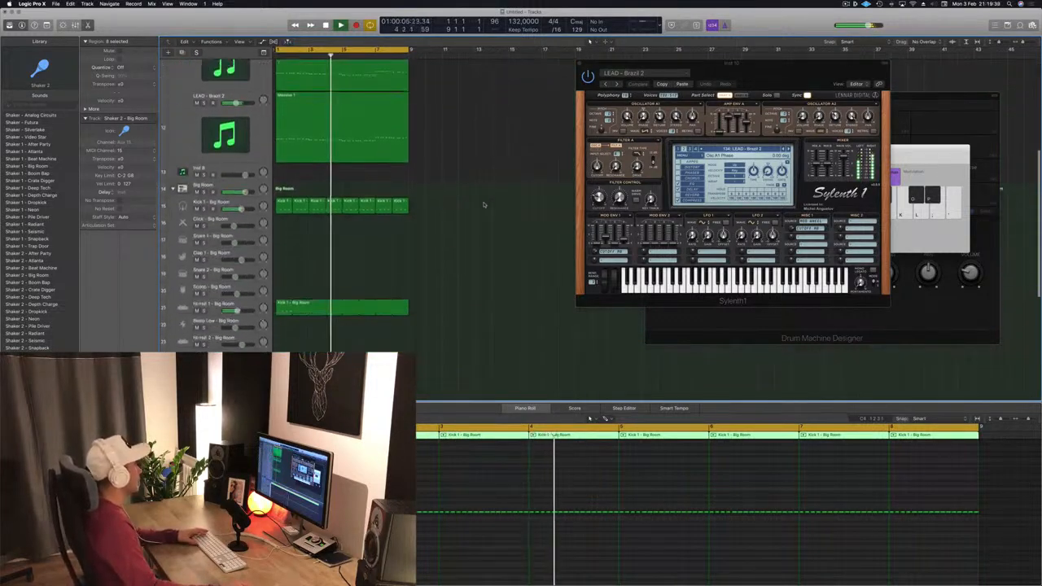
click(278, 150)
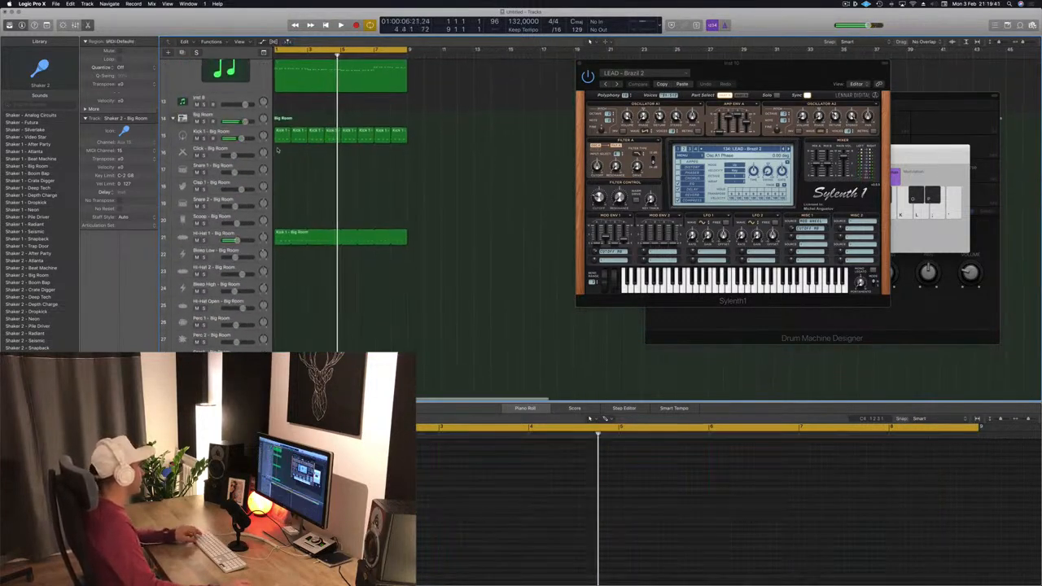
drag(280, 149, 280, 185)
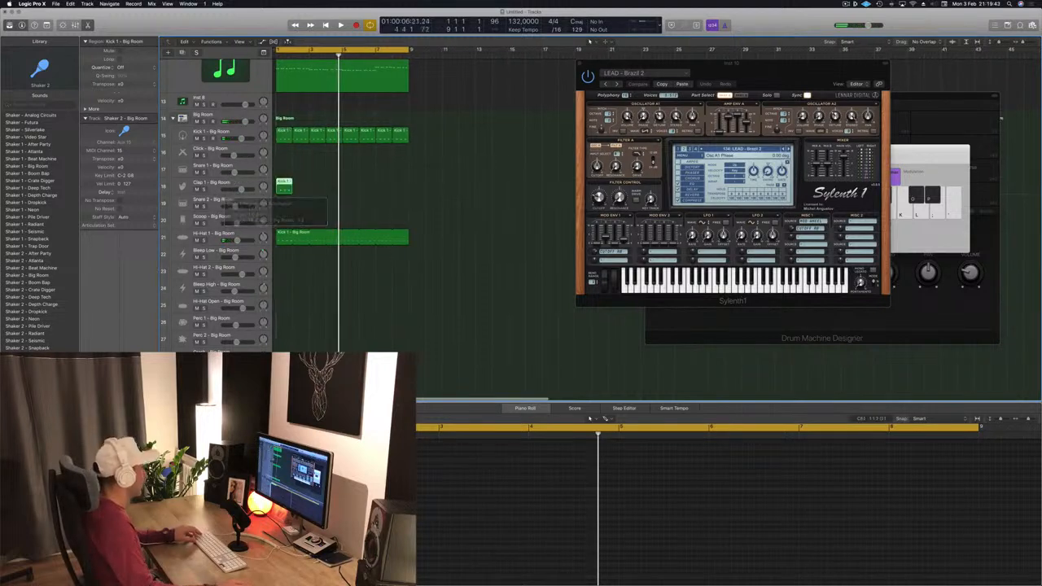
click(266, 509)
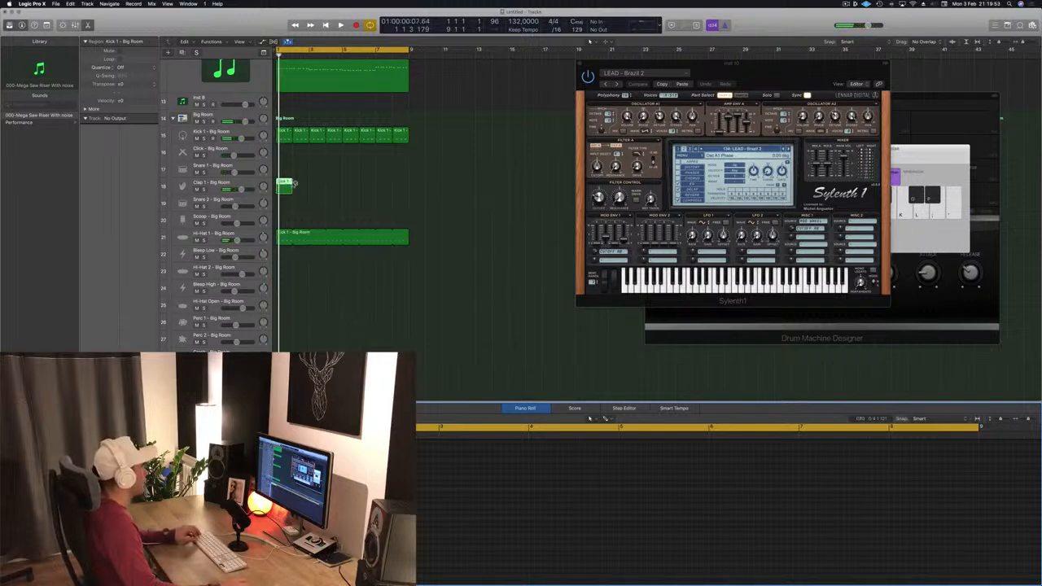
drag(292, 184, 407, 188)
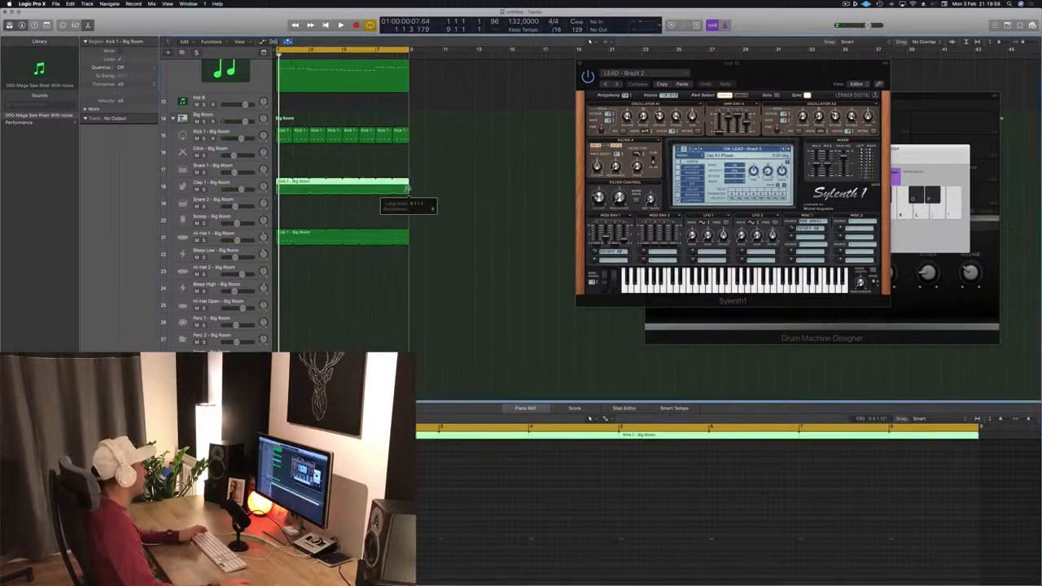
Play the loop from the start, lower the Clap 1 - Big Room track's volume slightly, and select that track.
key(space)
drag(242, 189, 241, 189)
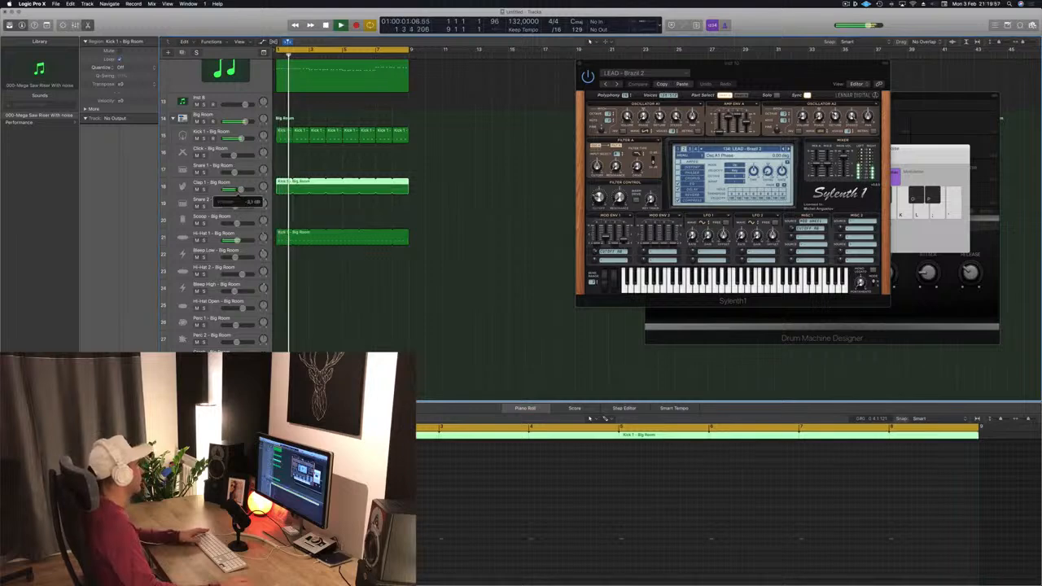
click(240, 182)
key(space)
key(space)
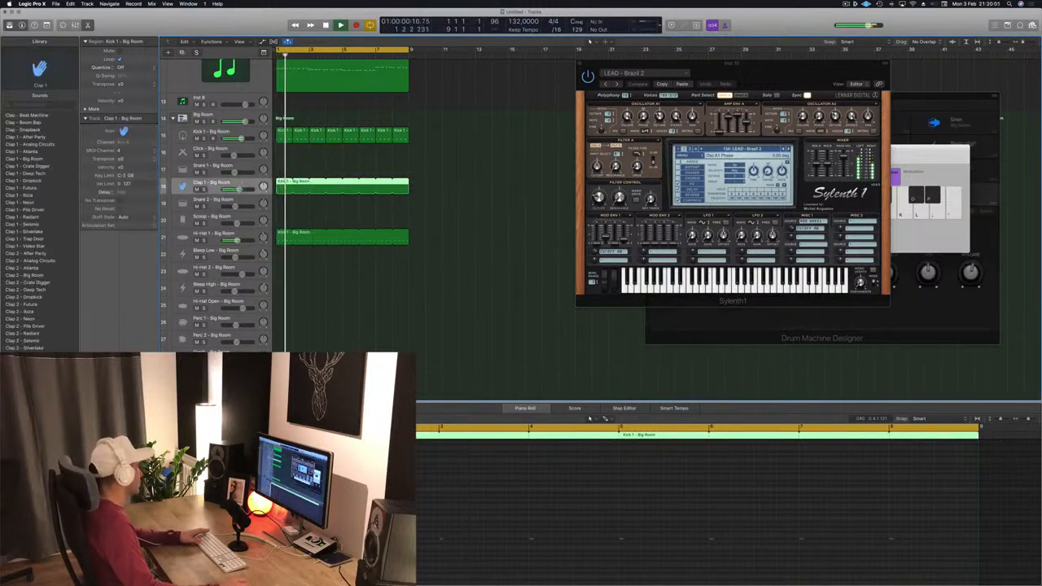
Audition Stereo Delay presets on the Clap 1 - Big Room track, settle on Dual 1:8 Note Dotted, and close the plug-in window.
click(98, 444)
key(space)
click(37, 39)
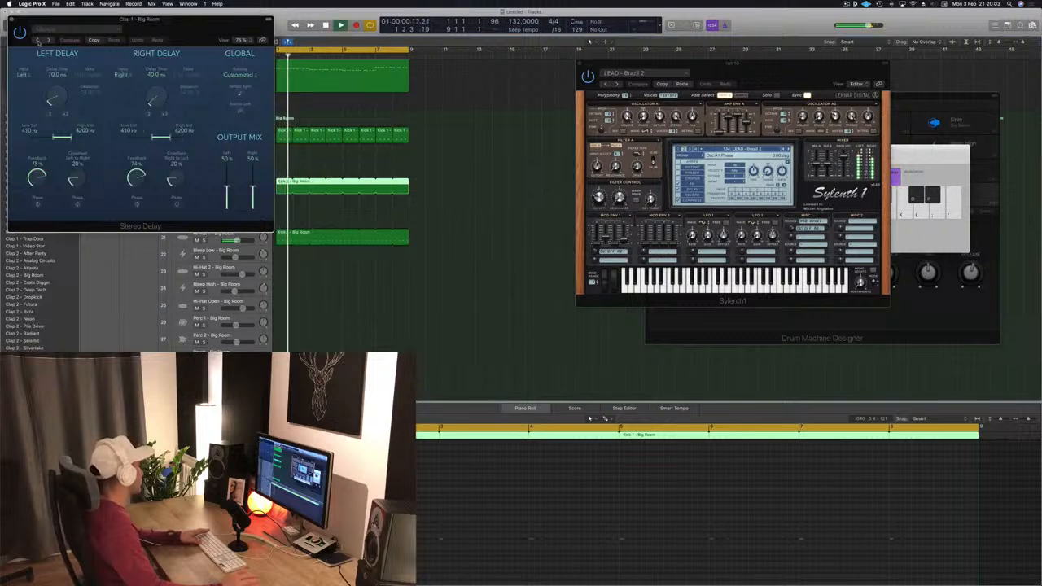
click(38, 40)
click(38, 41)
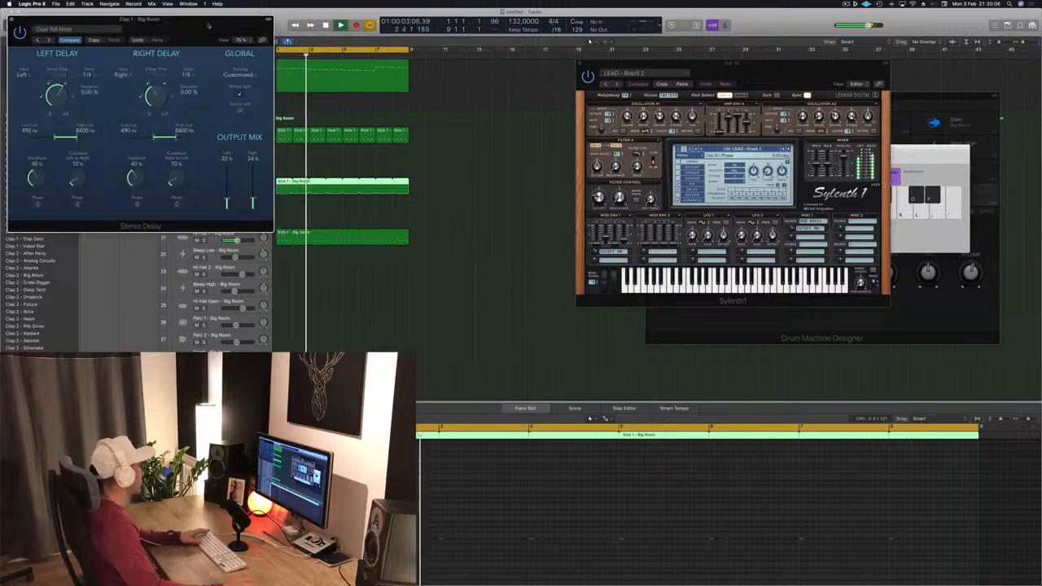
drag(224, 18, 650, 122)
click(473, 143)
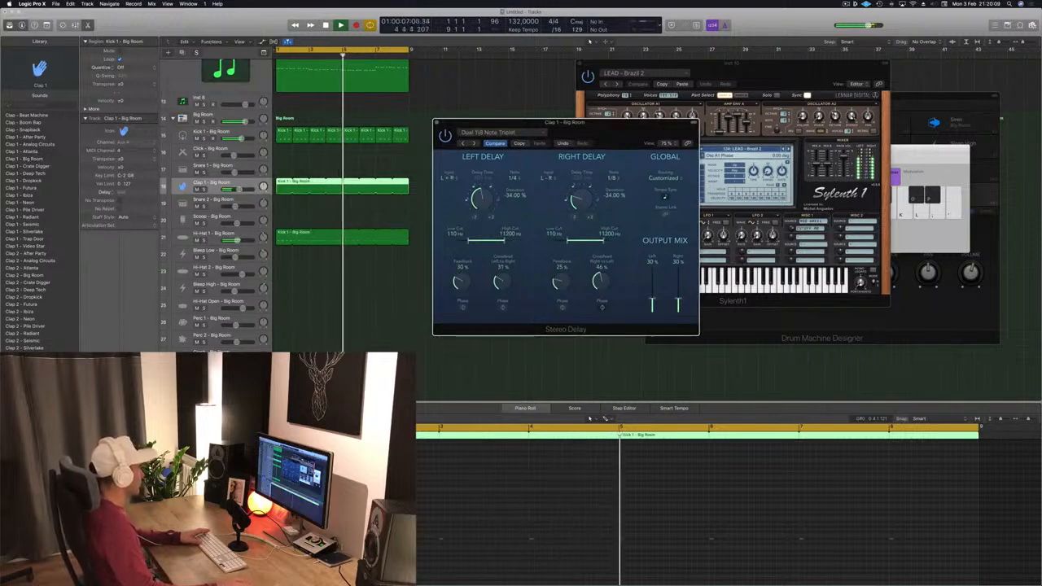
click(425, 144)
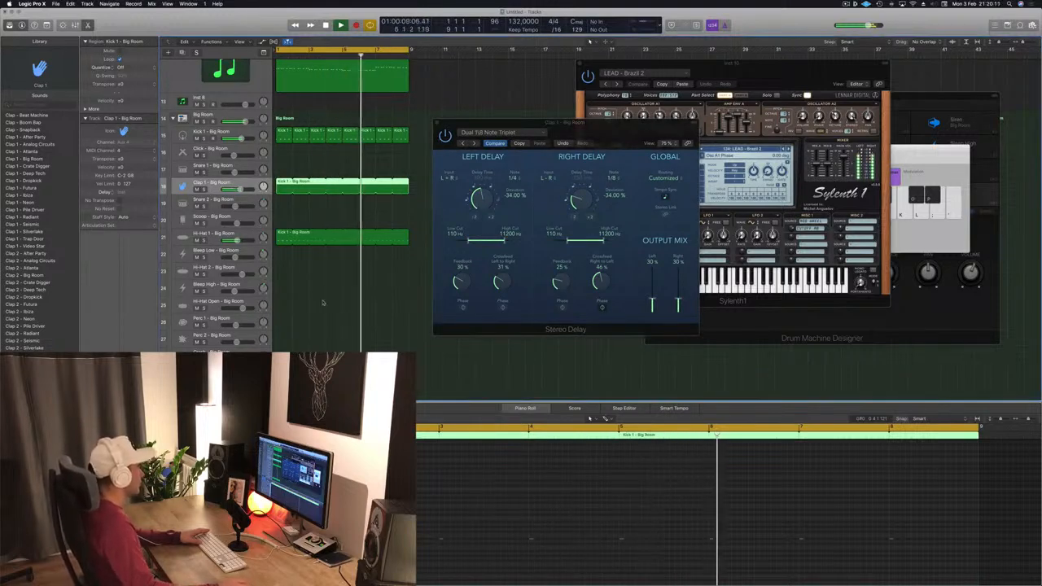
click(462, 143)
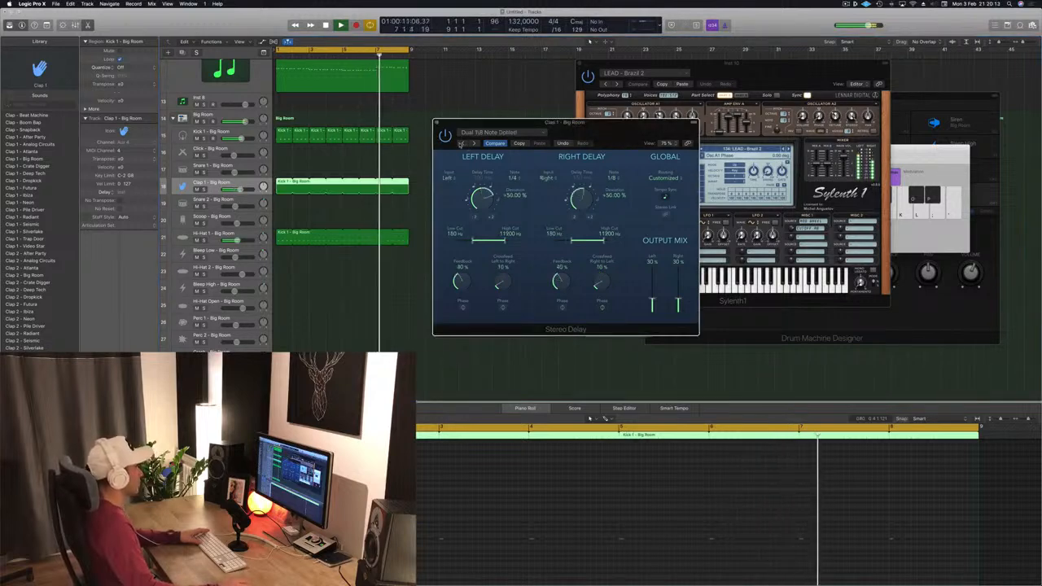
click(461, 144)
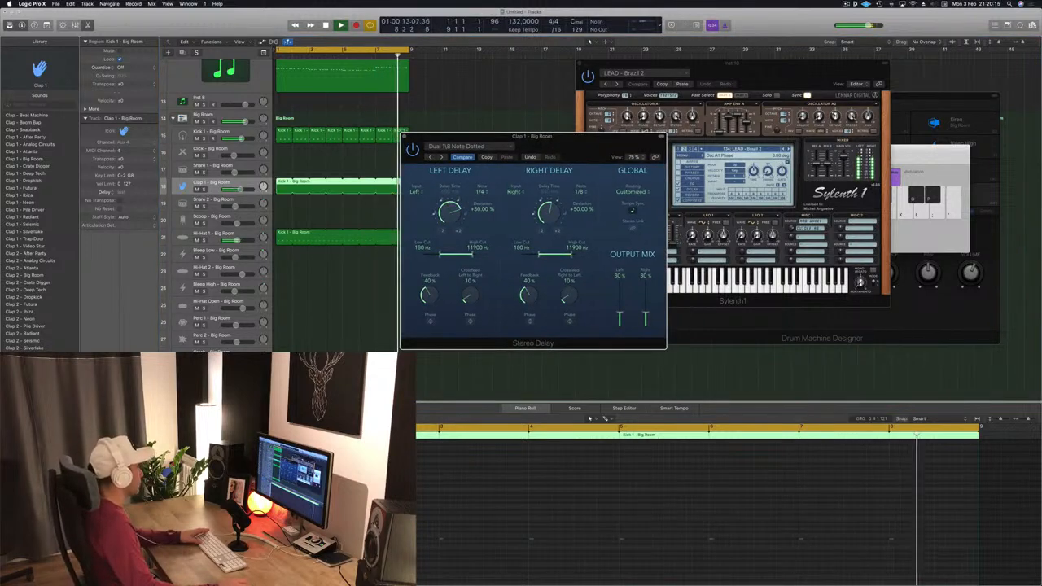
click(301, 348)
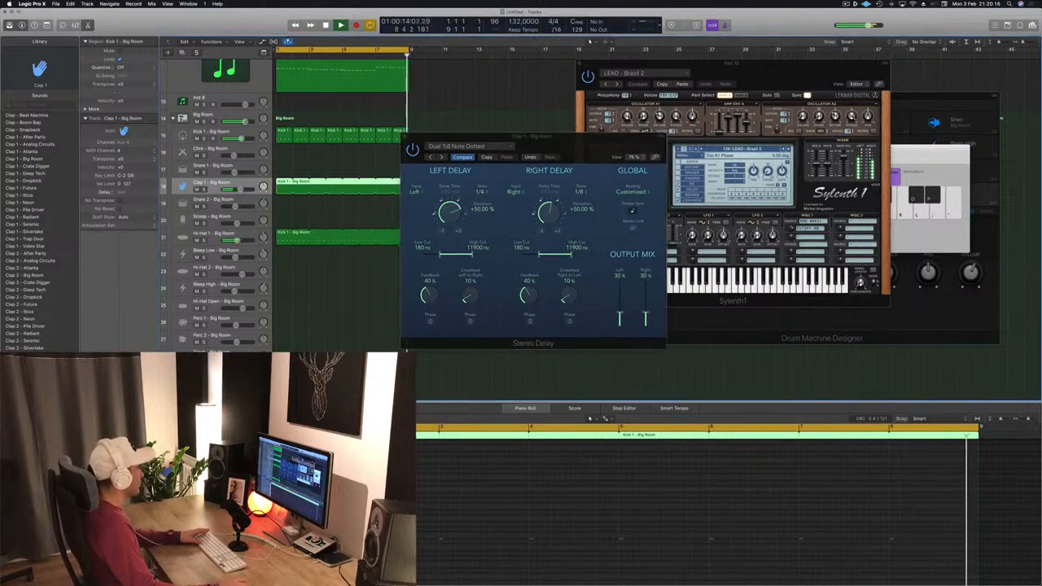
click(405, 139)
Adjust the filter cutoff in the first LEAD - Brazil 2 track's Sylenth1 during playback, and mute that track.
scroll(238, 163, up, 10)
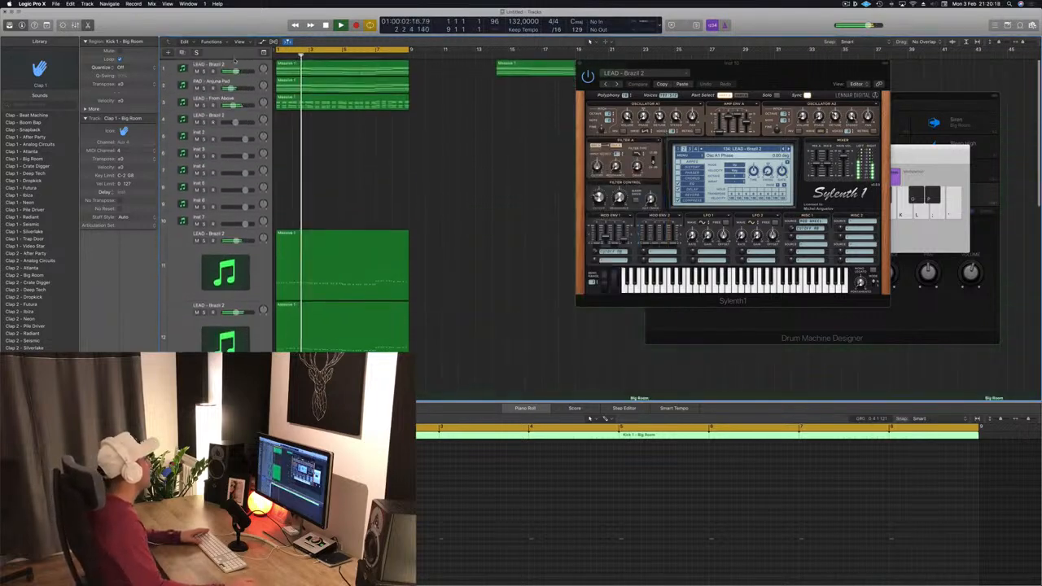
click(238, 64)
key(space)
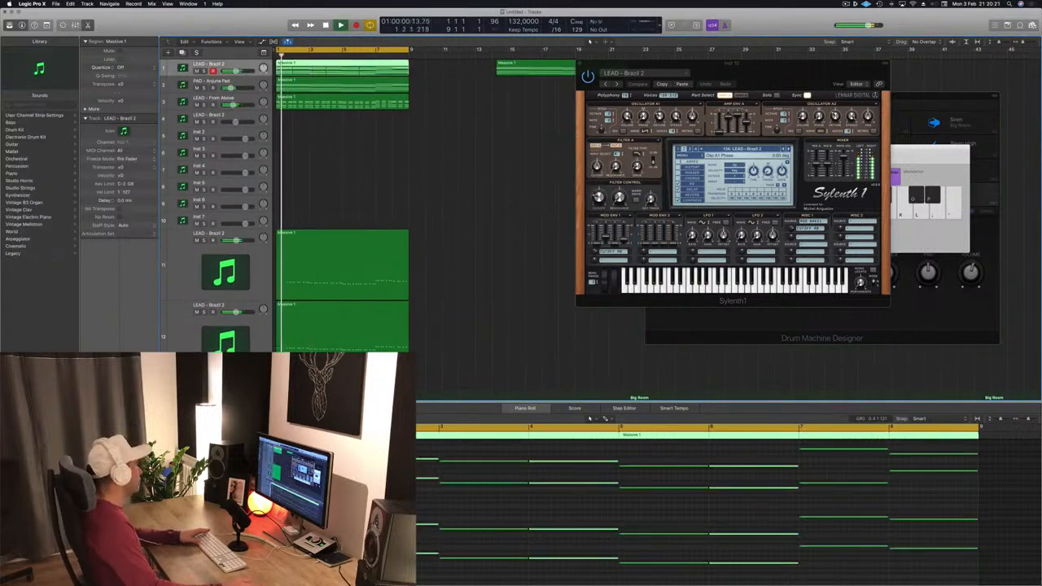
click(99, 391)
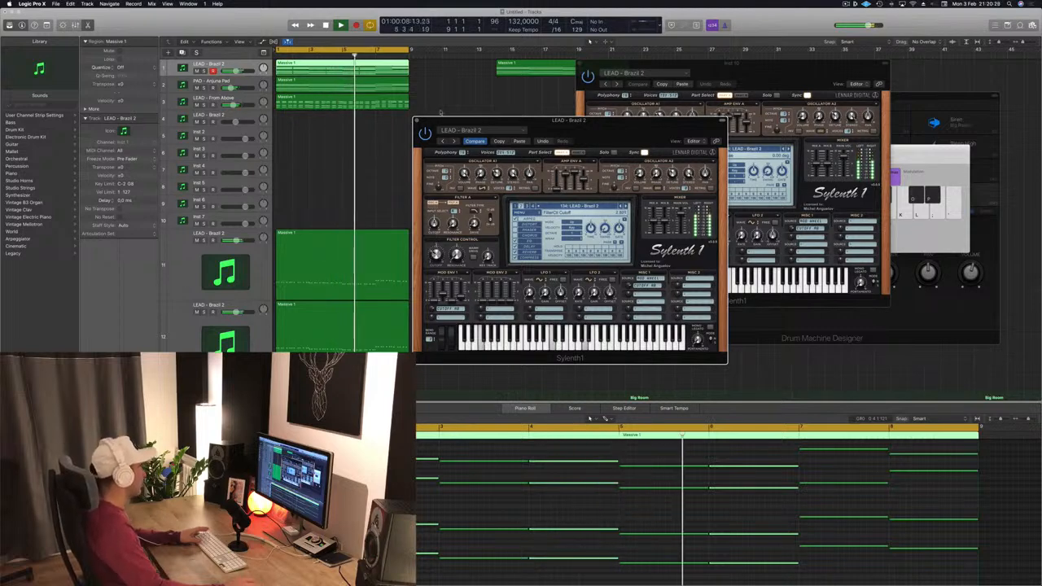
key(super+w)
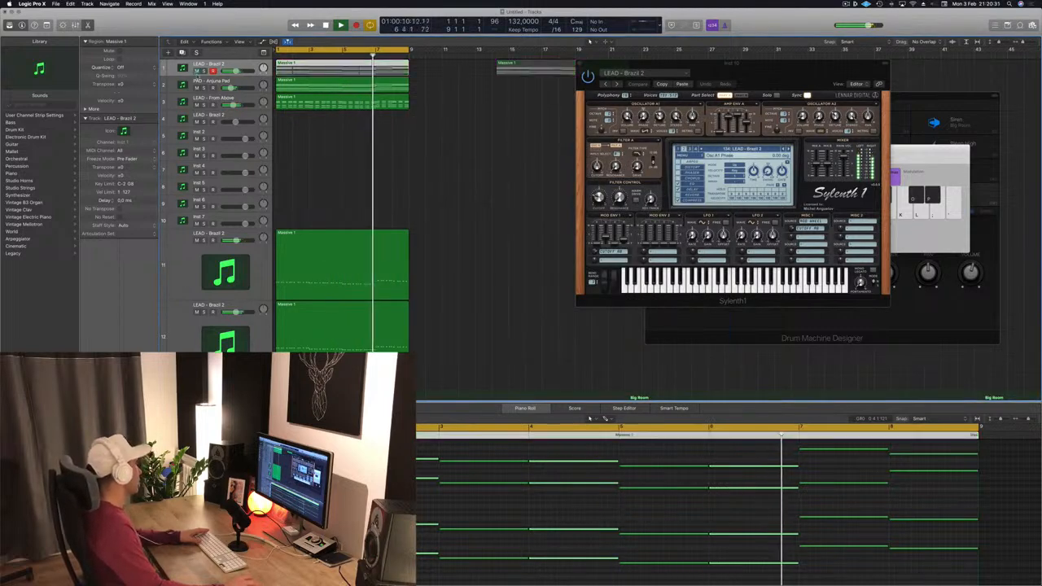
click(317, 160)
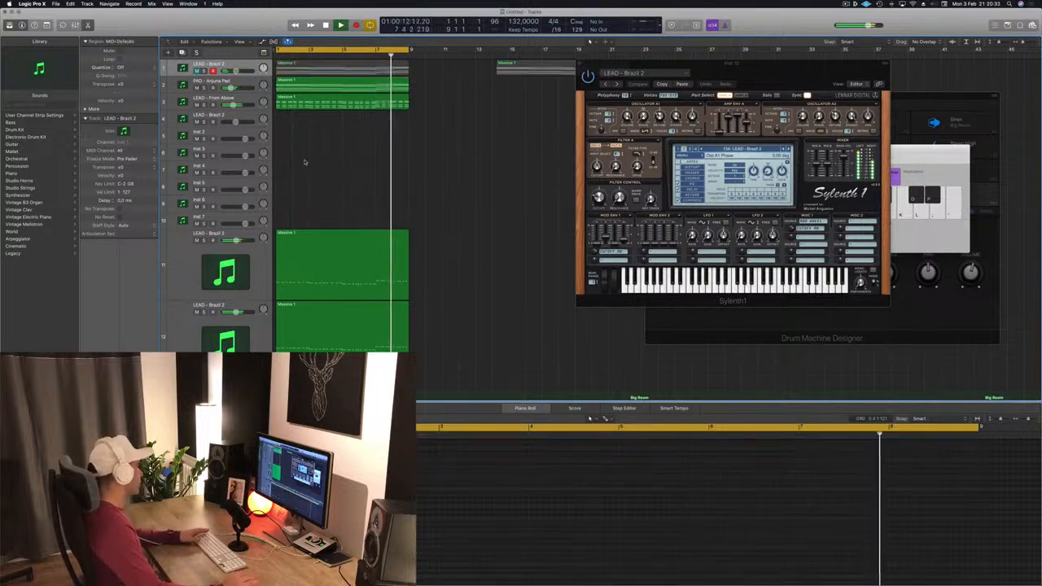
scroll(355, 164, down, 2)
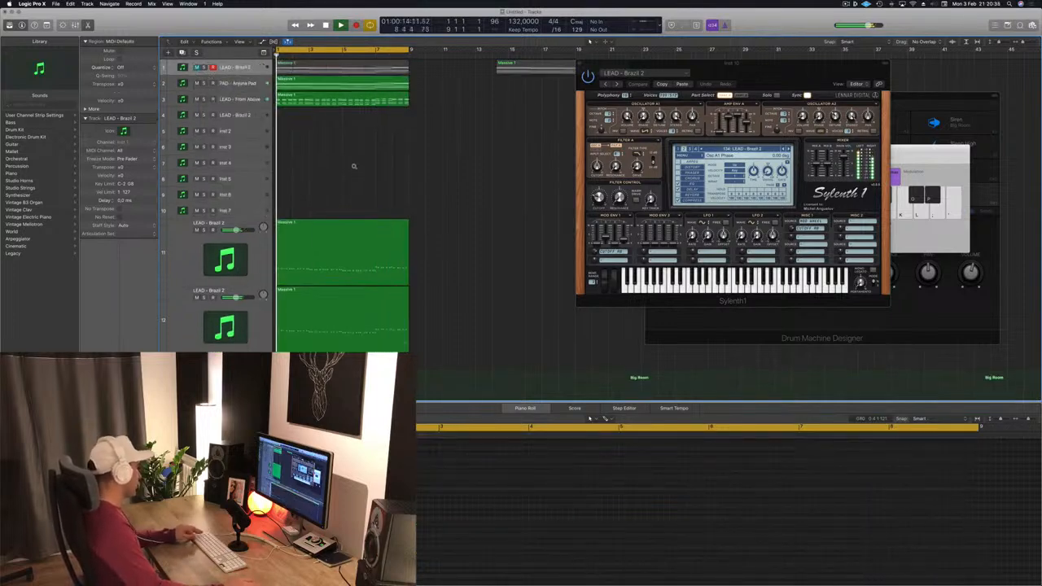
scroll(434, 155, down, 2)
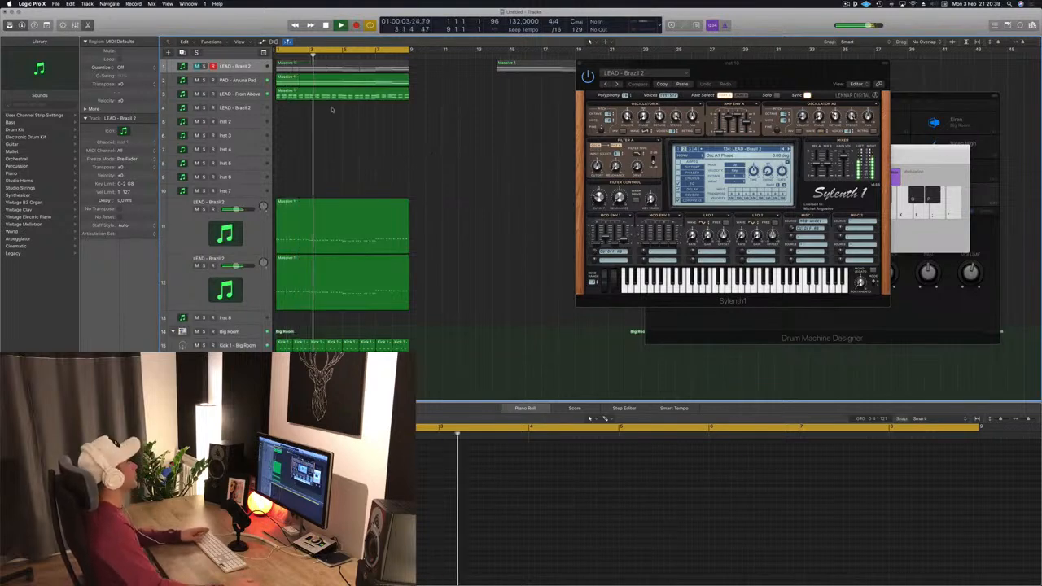
key(super+a)
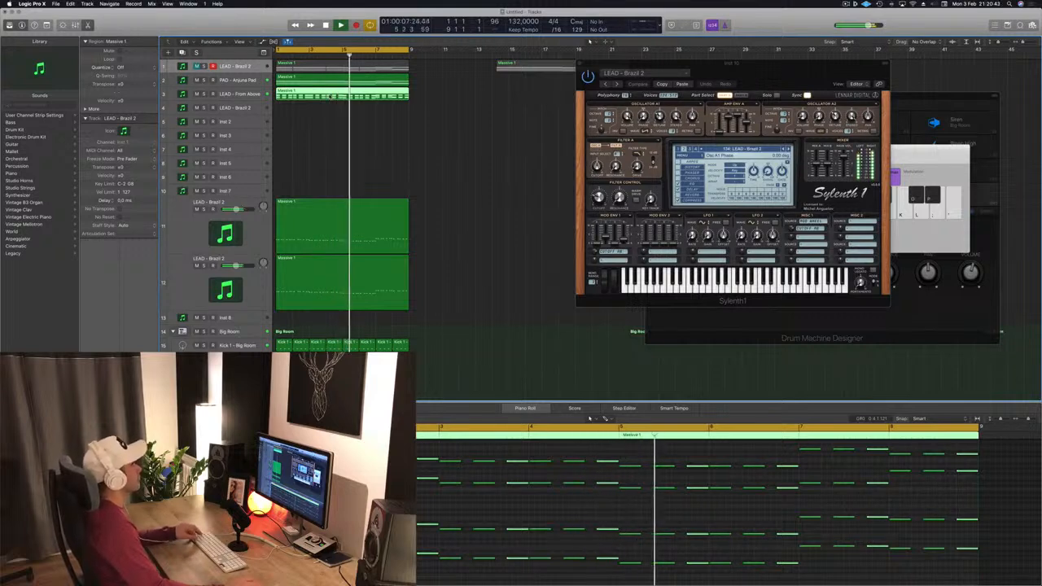
drag(329, 96, 329, 109)
key(Delete)
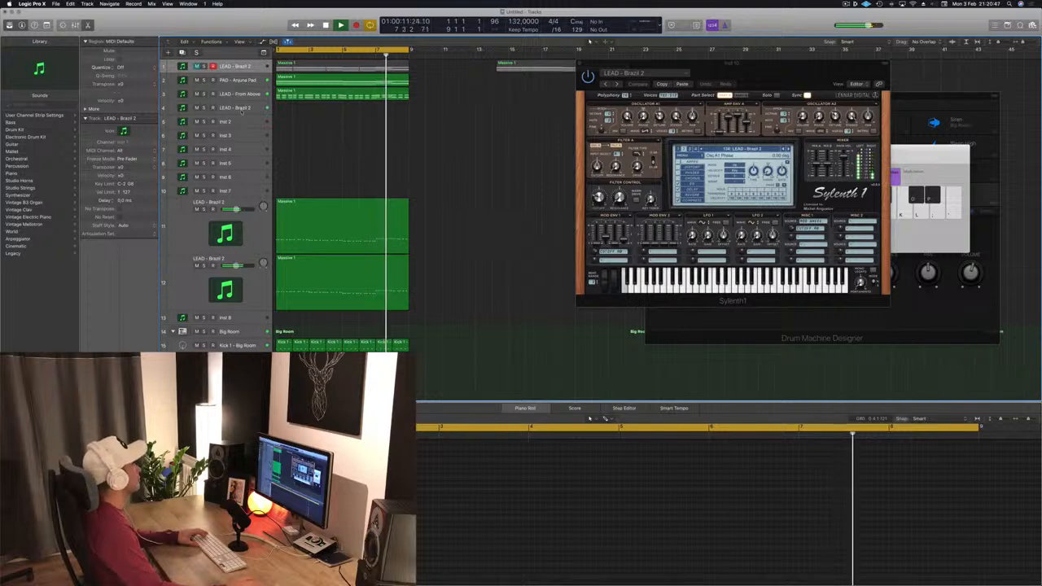
Select the fourth track, LEAD - Brazil 2, open Musical Typing in a higher octave, play test notes, and reposition the keyboard window.
click(240, 109)
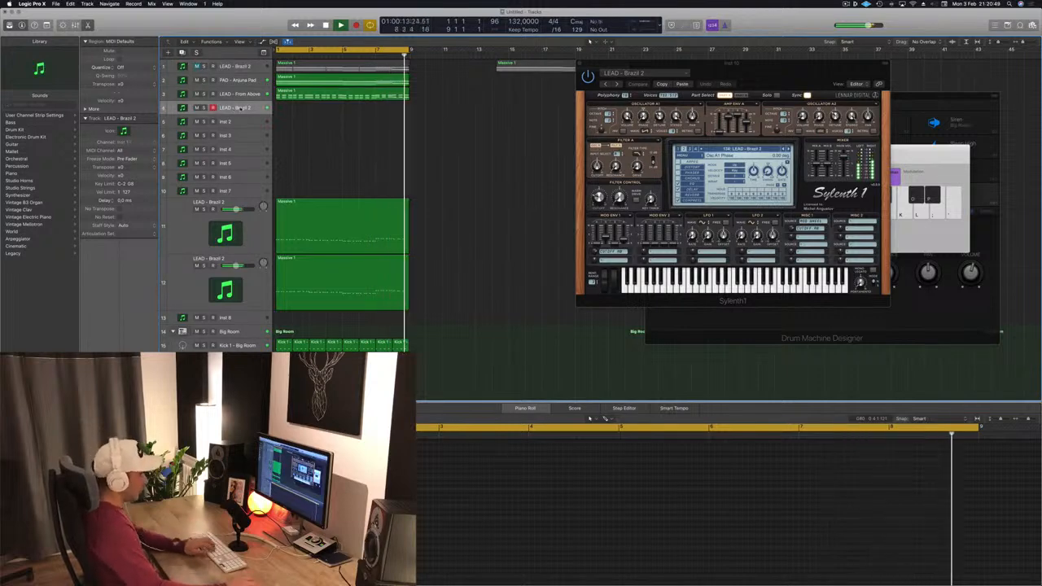
key(super+k)
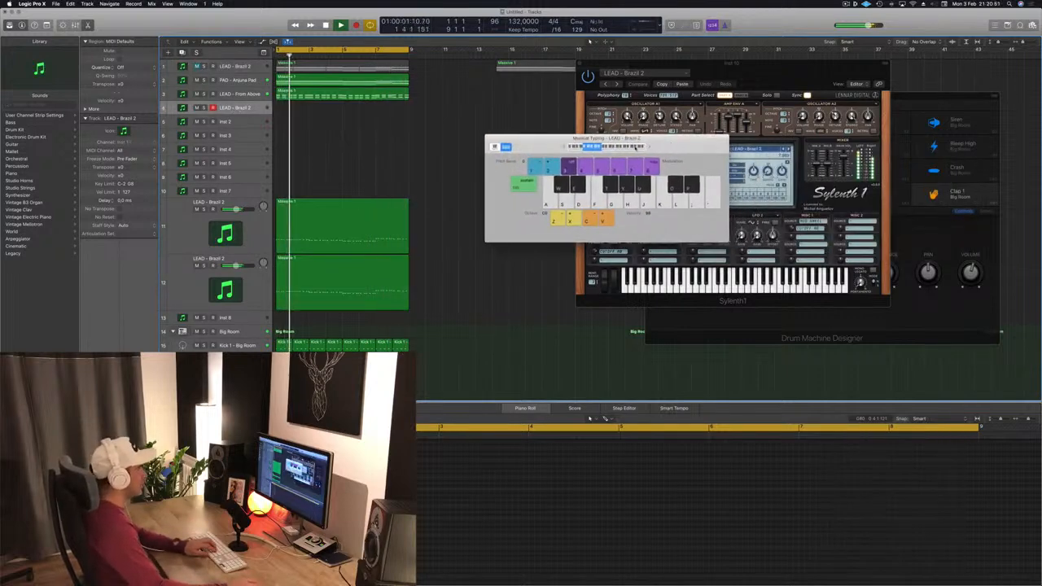
click(614, 148)
key(l)
key(semicolon)
key(semicolon)
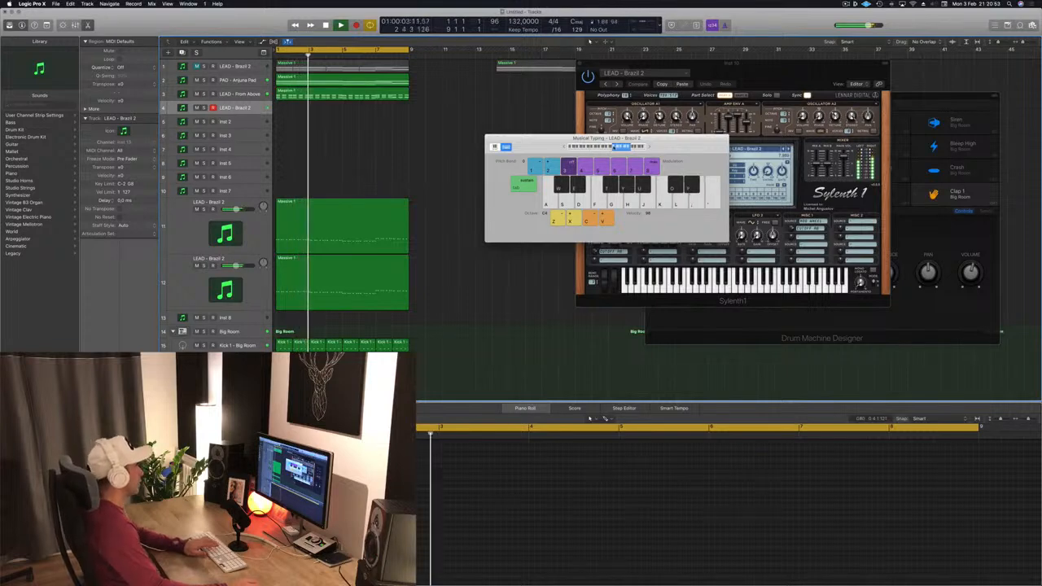
drag(667, 151, 542, 212)
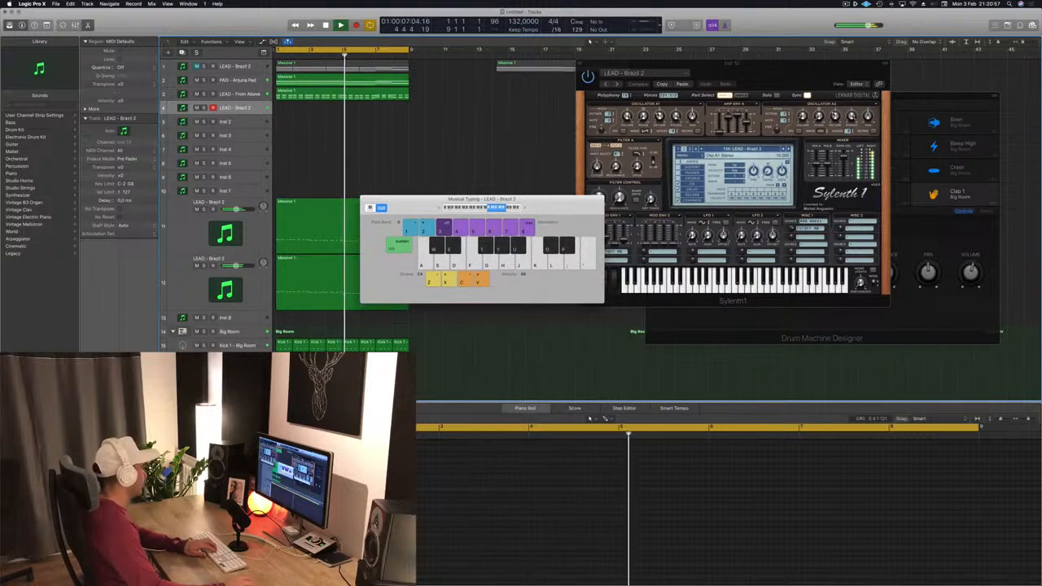
Open the fourth track's Sylenth1, load LEAD - Bright Lead, move its window aside, and play test notes an octave lower.
double_click(251, 110)
drag(217, 25, 579, 136)
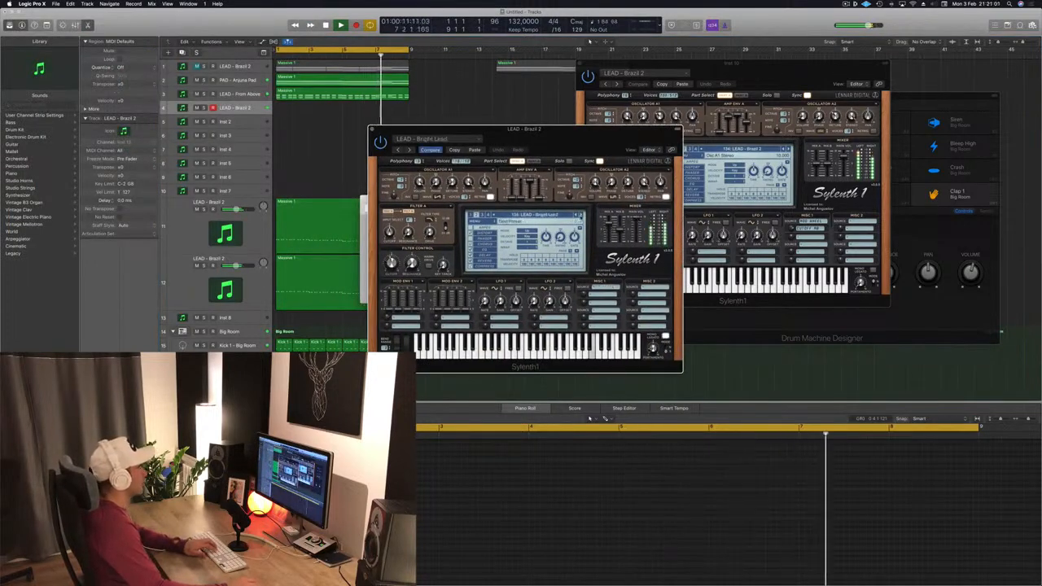
drag(644, 137, 908, 122)
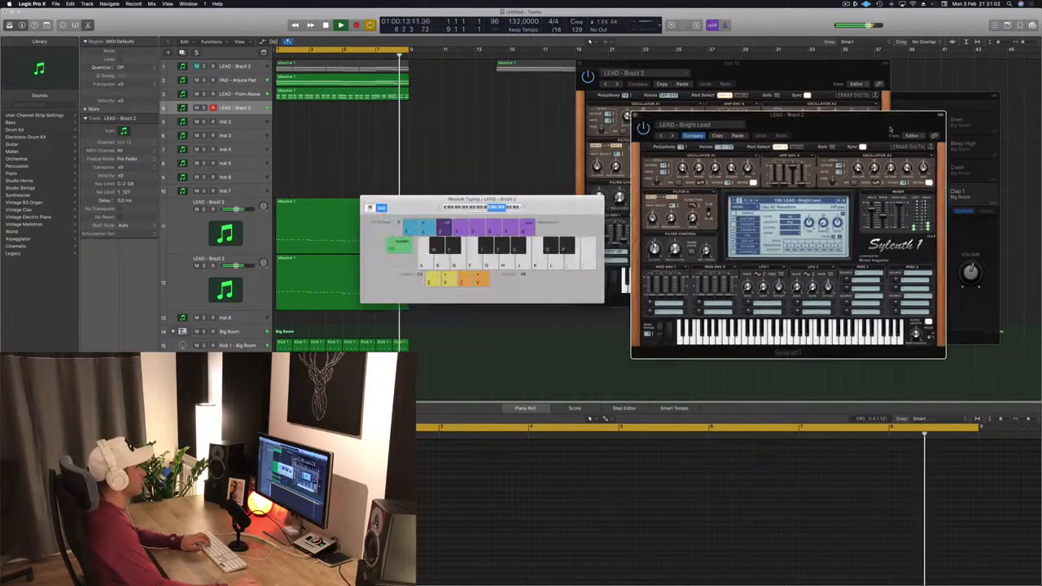
key(g)
key(h)
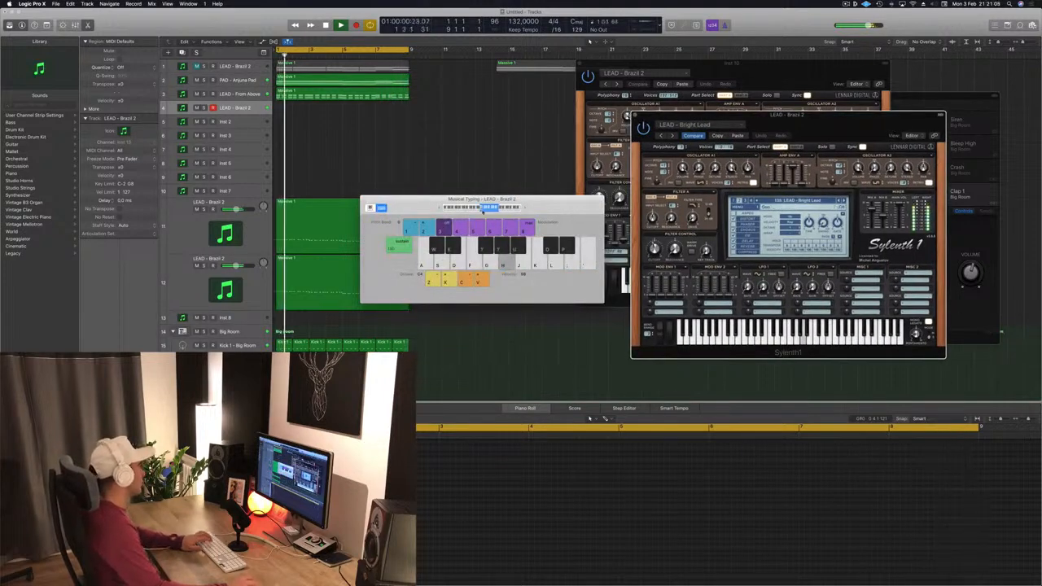
key(d)
key(s)
key(s)
key(h)
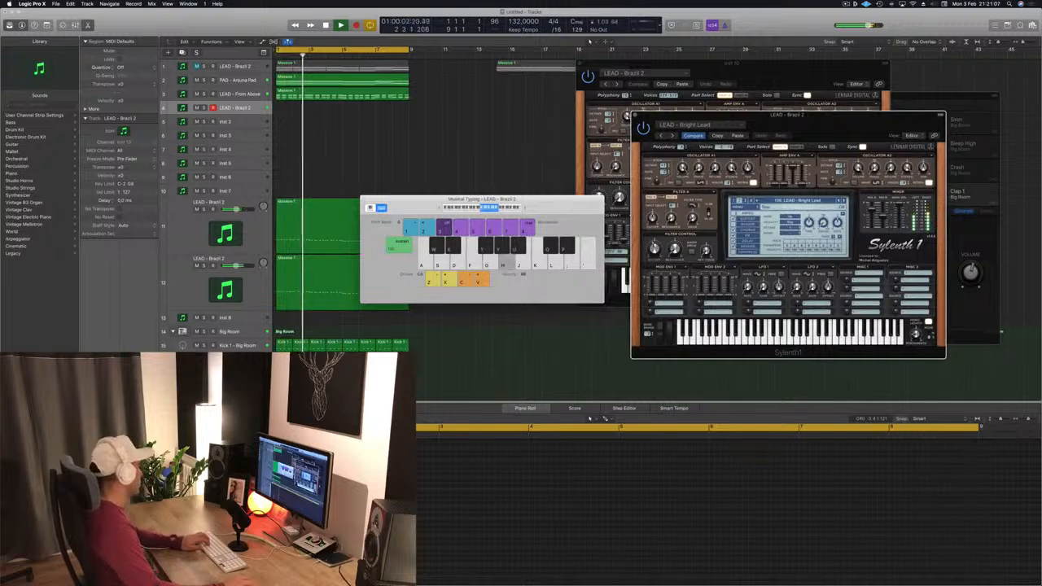
Load the grandiose preset in the SilverVerb on Aux 15 and close the plug-in window.
click(538, 366)
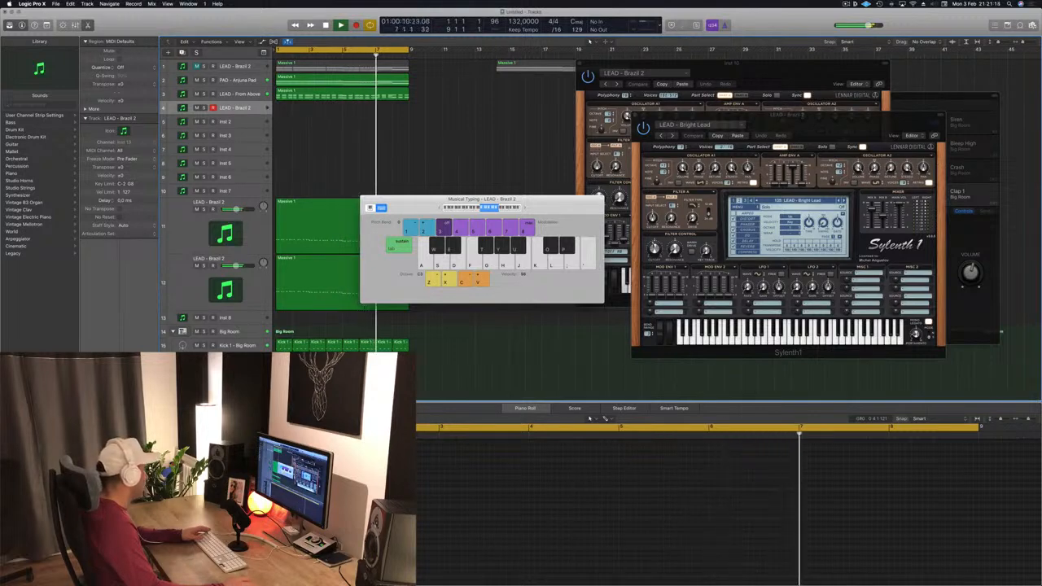
click(138, 411)
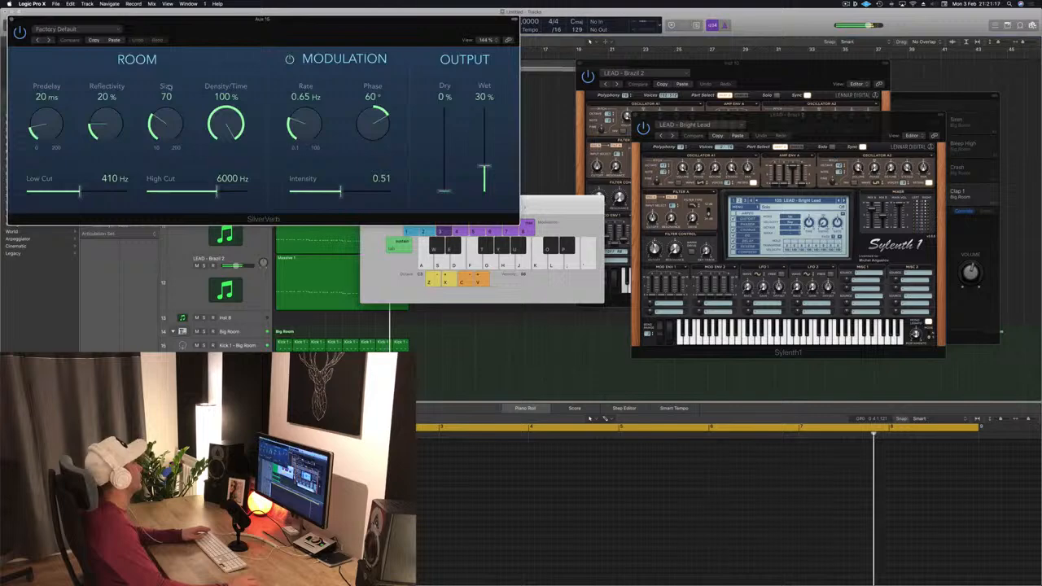
click(92, 28)
click(82, 162)
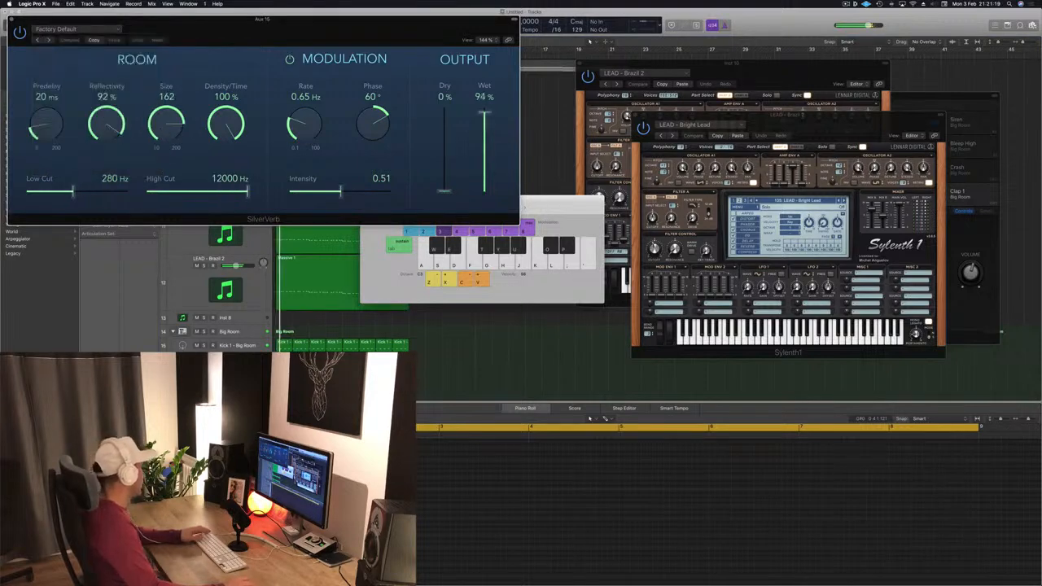
click(114, 432)
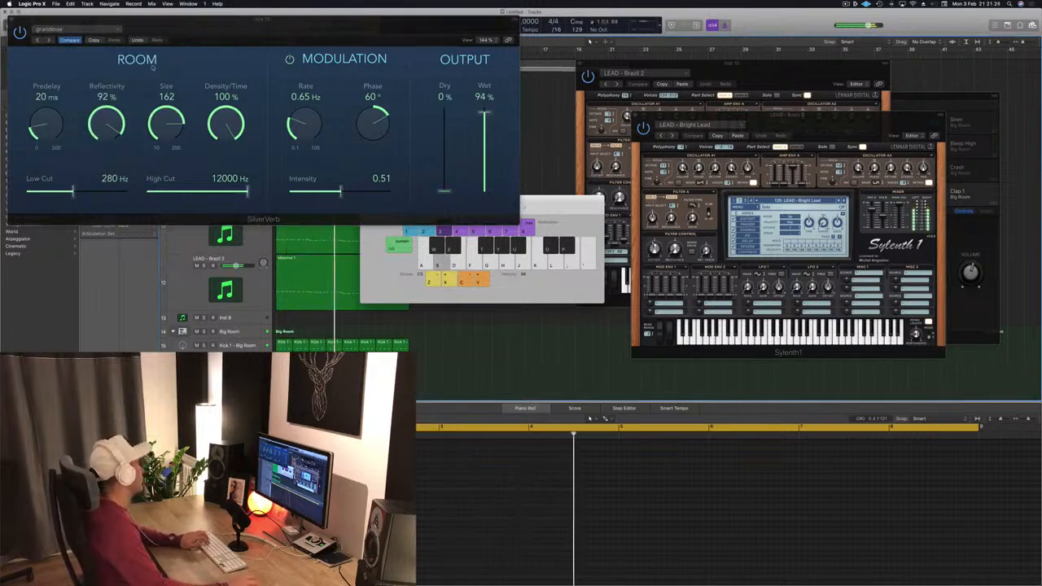
click(11, 18)
Audition the LEAD - Bright Lead sound by playing melody notes over the loop.
key(f)
key(g)
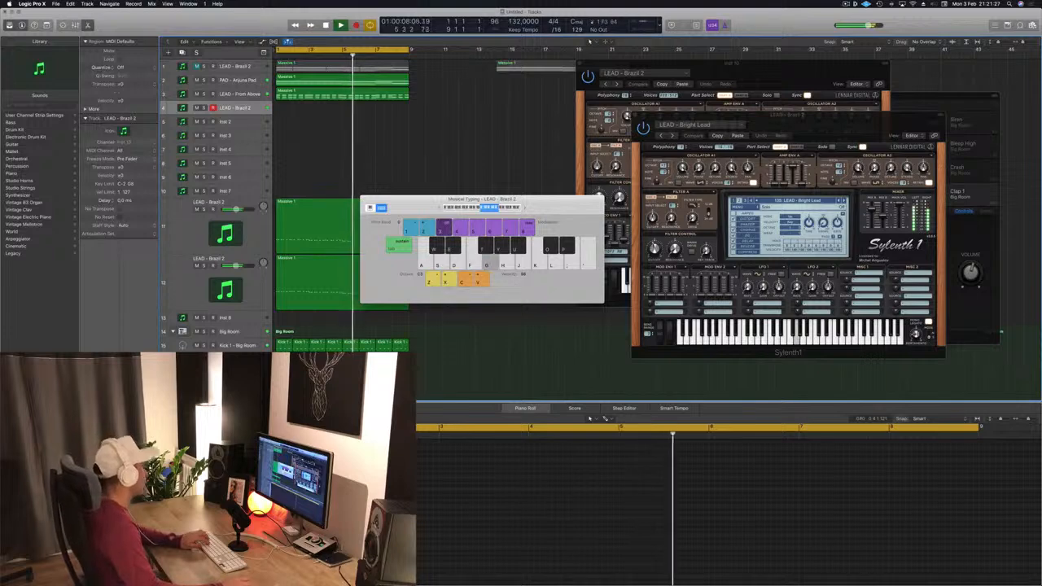
key(f)
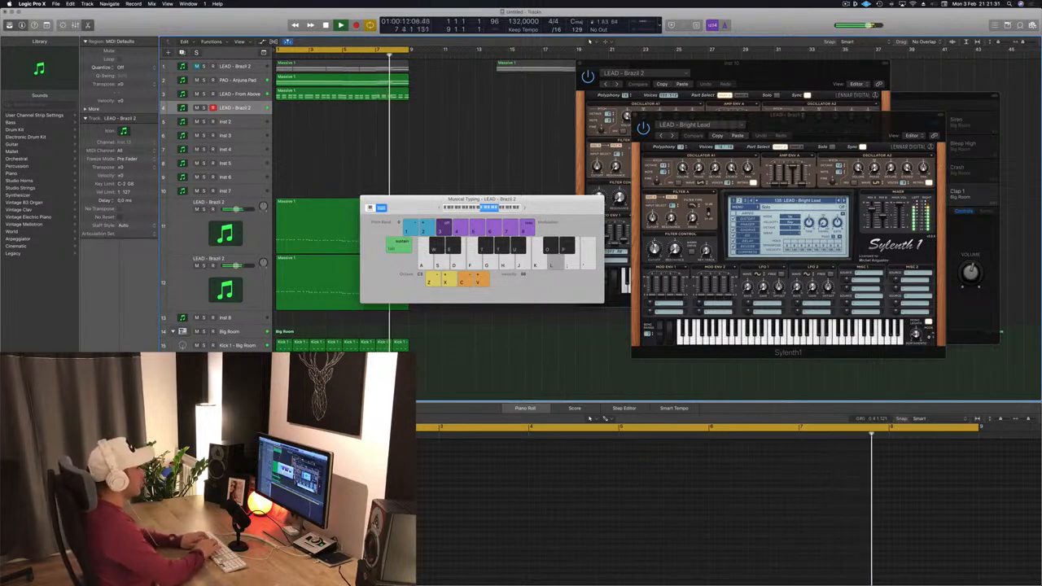
key(k)
key(h)
key(j)
key(h)
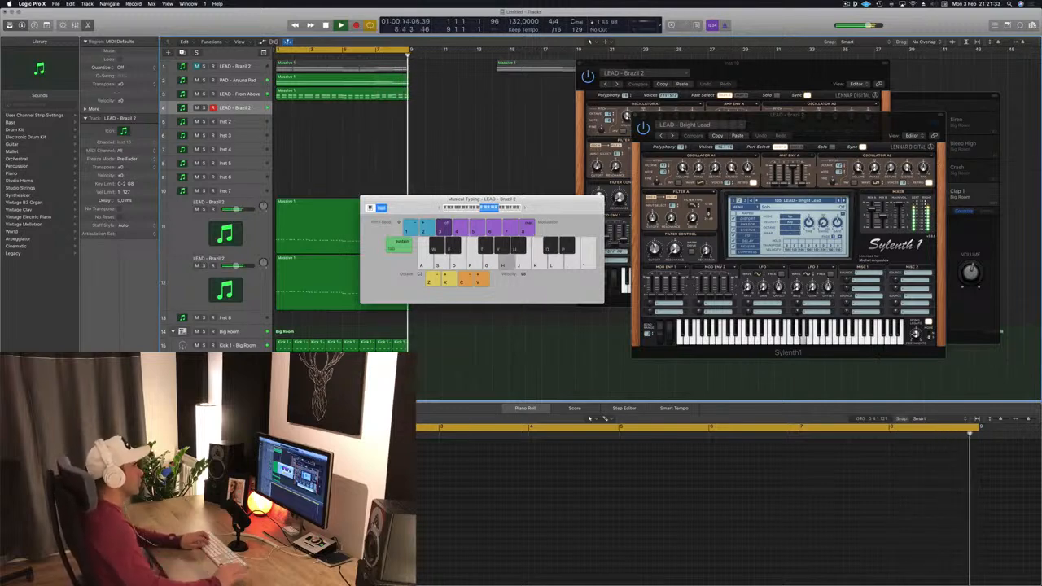
key(f)
key(s)
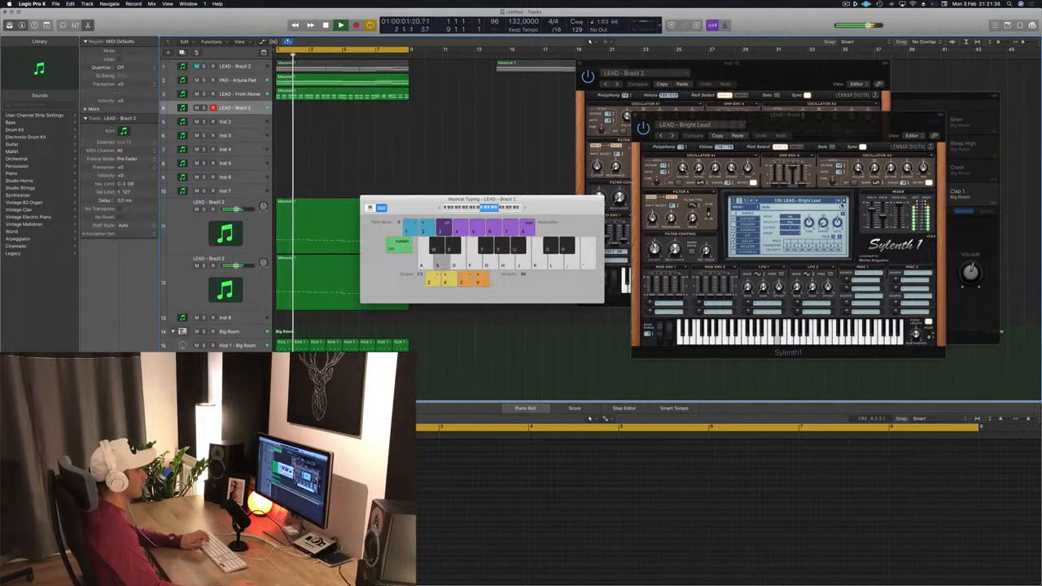
Audition successive Sylenth1 lead presets on the fourth track with test notes and settle on LEAD - Danceology.
click(844, 201)
key(s)
key(f)
key(g)
key(h)
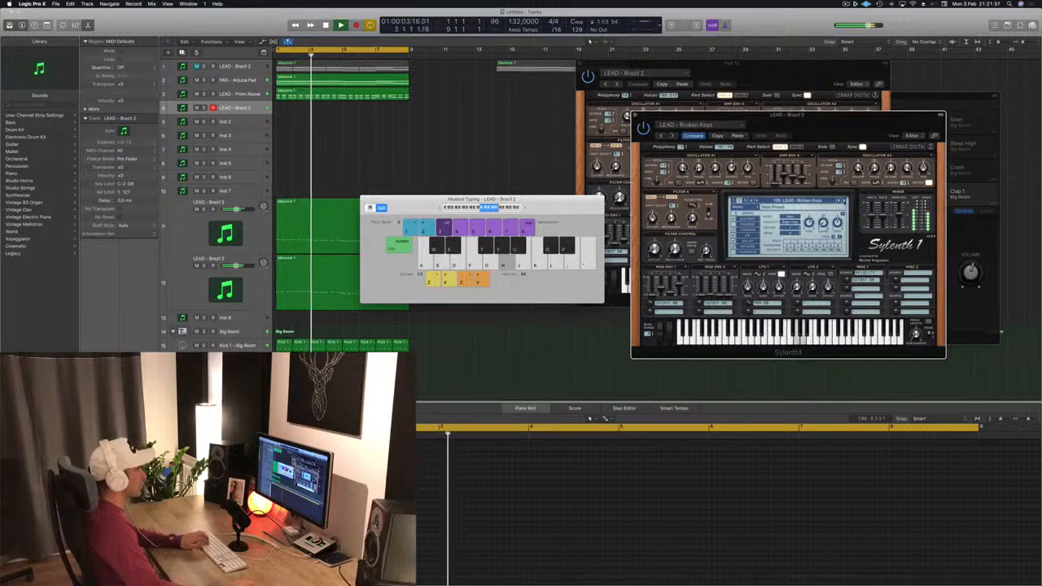
click(844, 202)
key(g)
key(h)
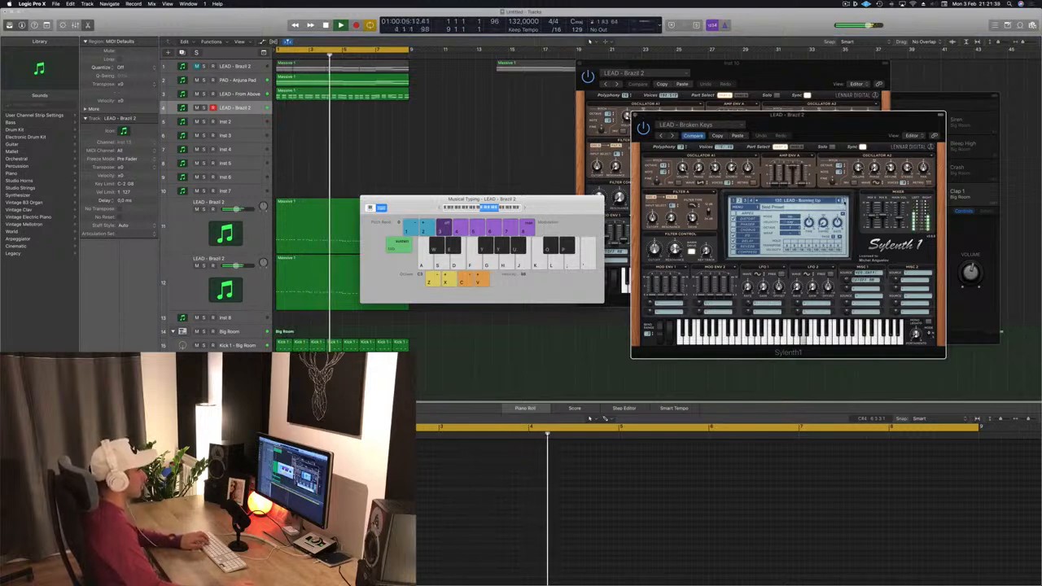
key(h)
click(845, 202)
key(h)
click(844, 202)
key(h)
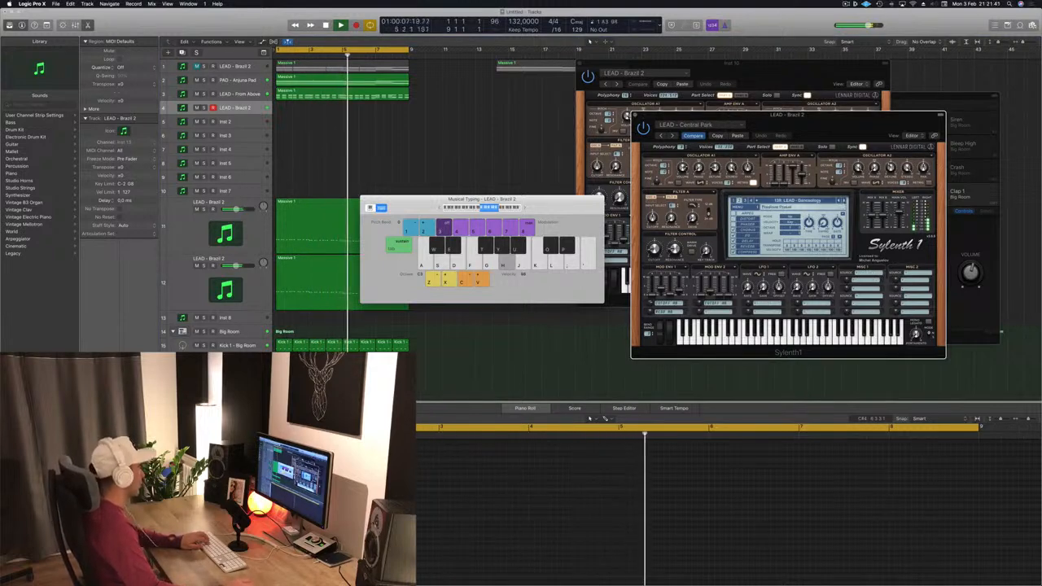
click(839, 378)
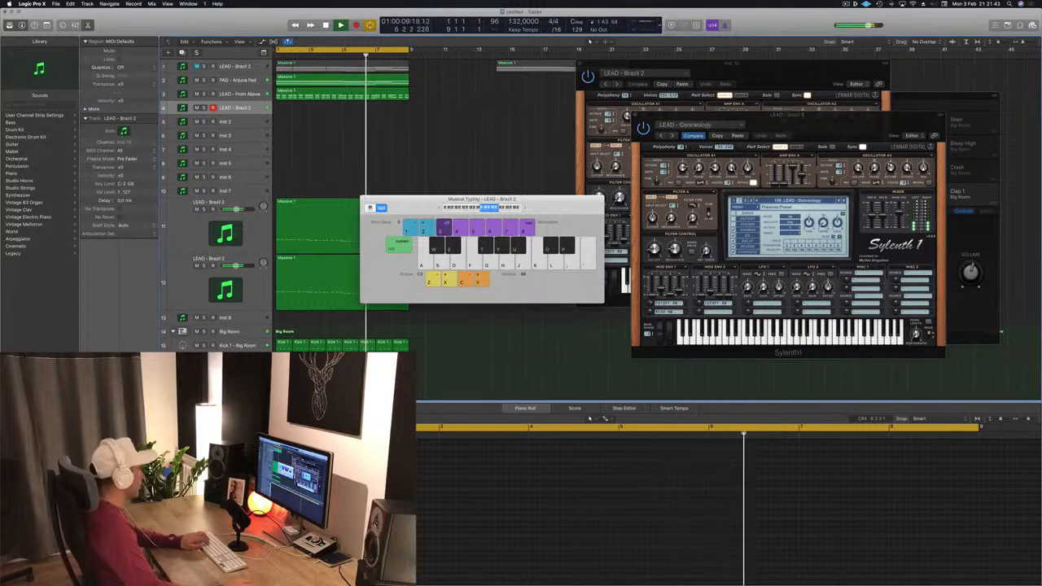
key(h)
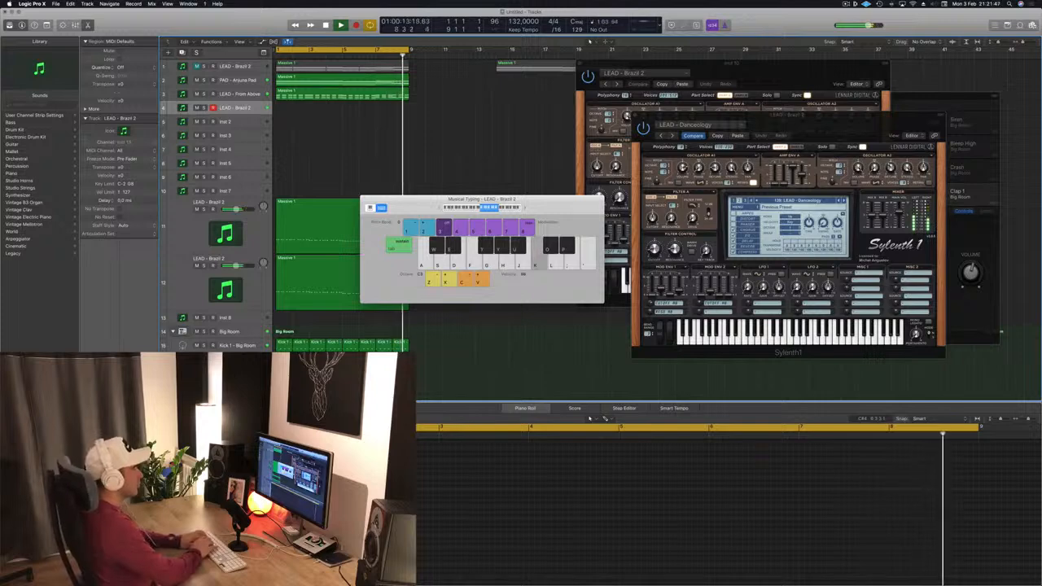
Rehearse a descending lead melody with the LEAD - Danceology sound over the playing loop.
key(f)
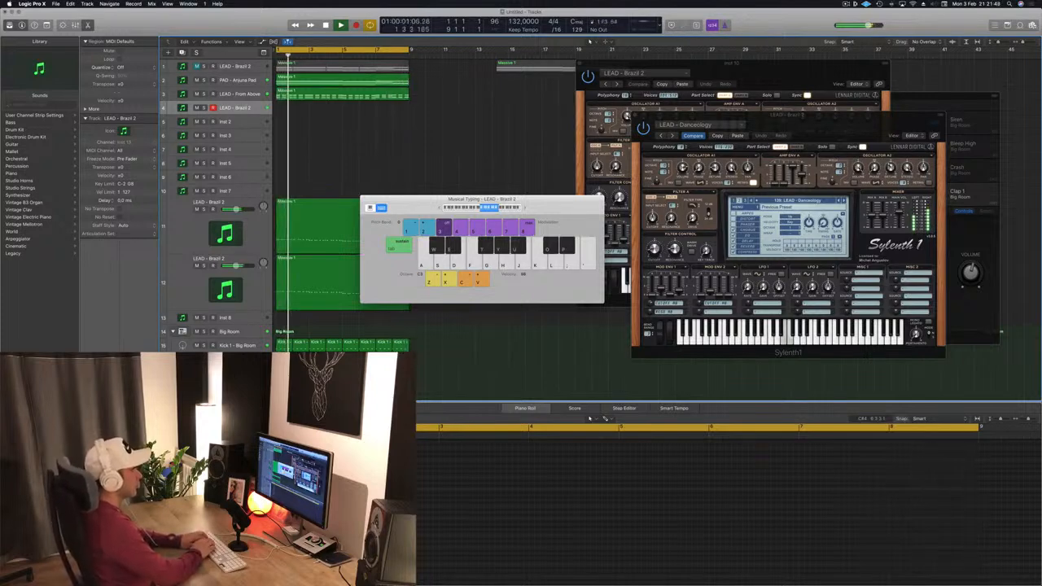
key(semicolon)
key(semicolon)
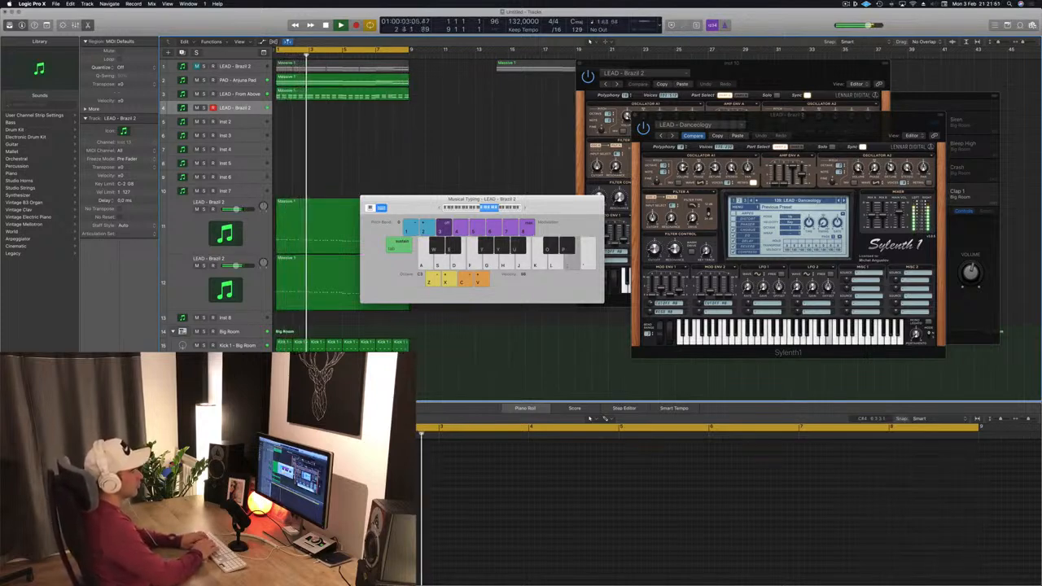
key(l)
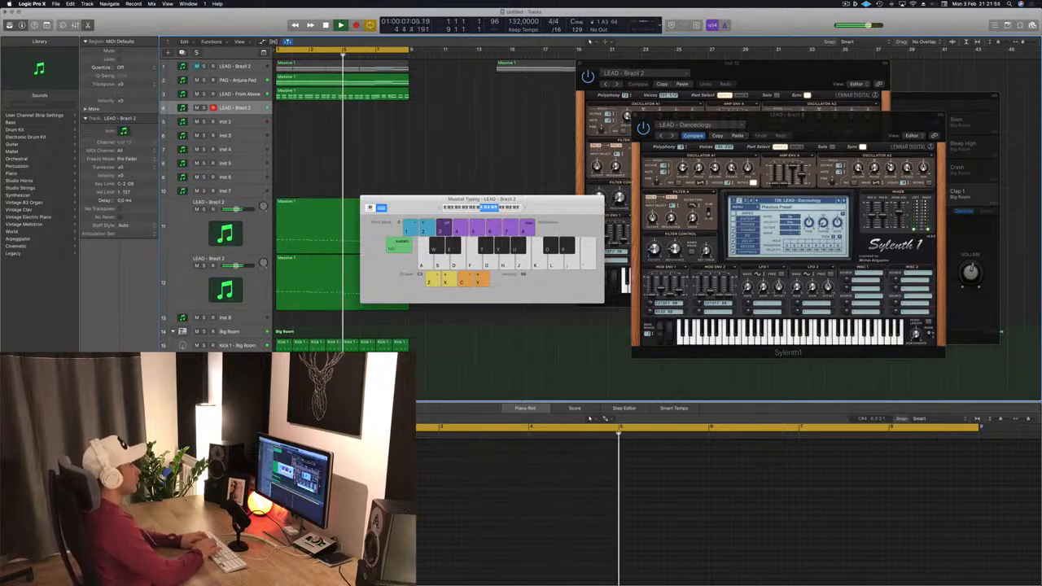
key(k)
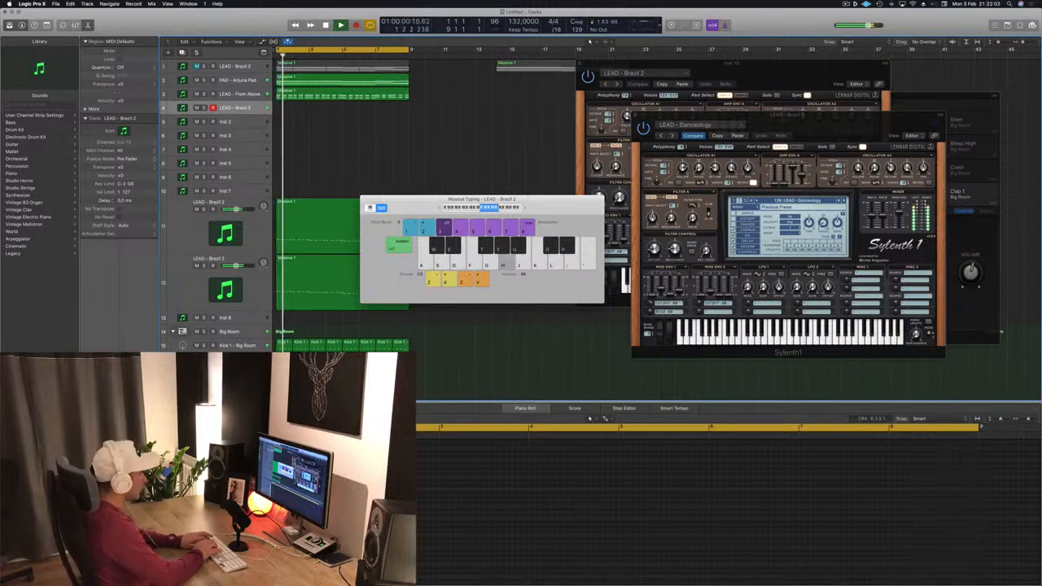
Record the lead melody onto the fourth track over the cycling loop, and stop the recording.
key(r)
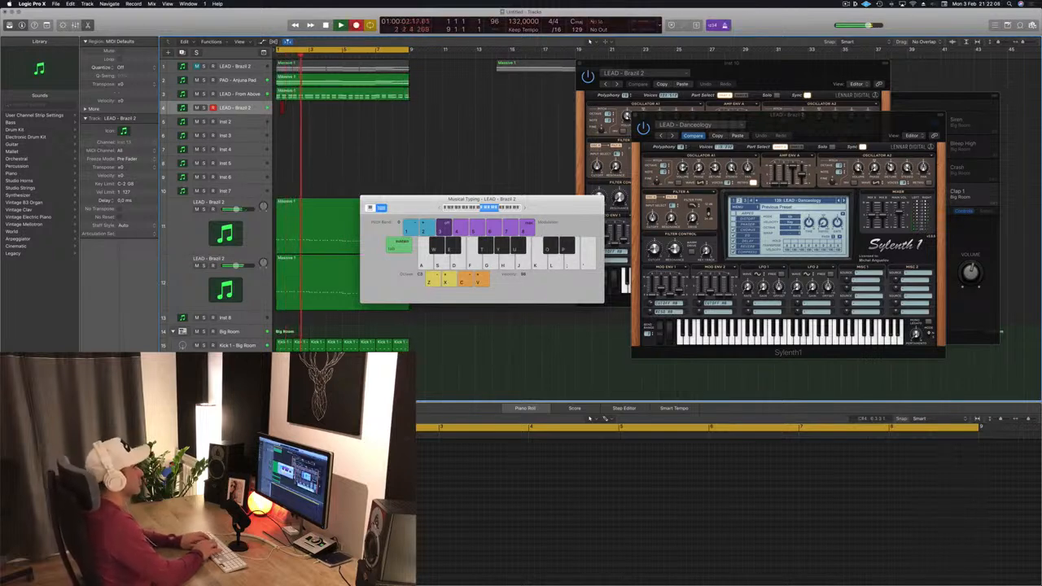
key(semicolon)
key(semicolon)
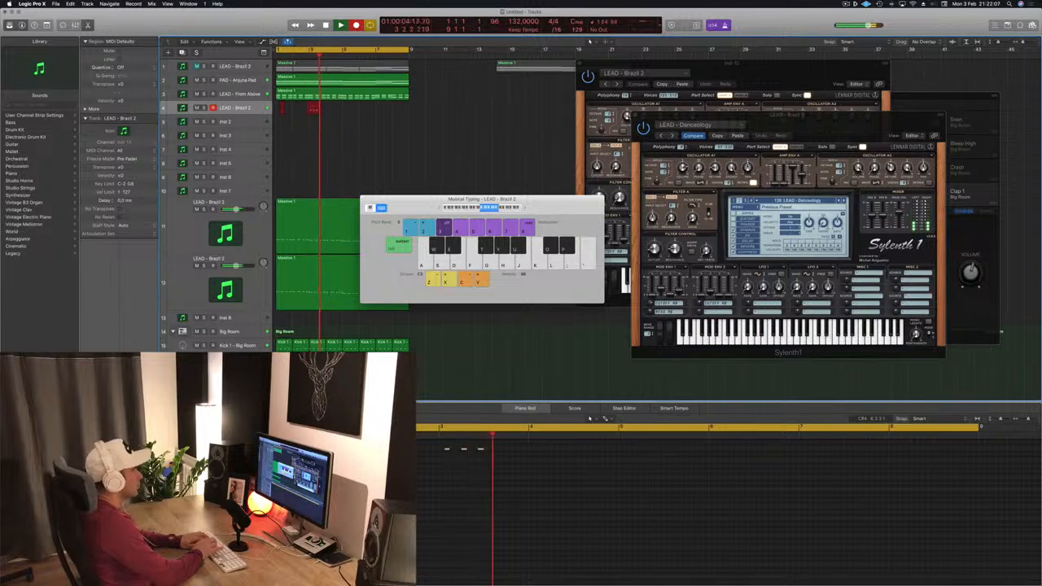
key(l)
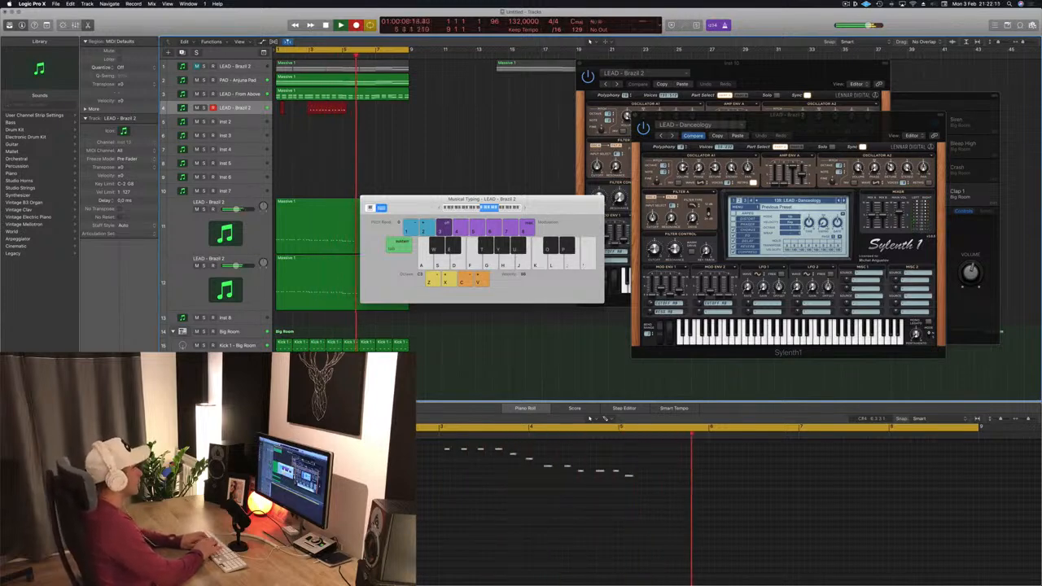
key(k)
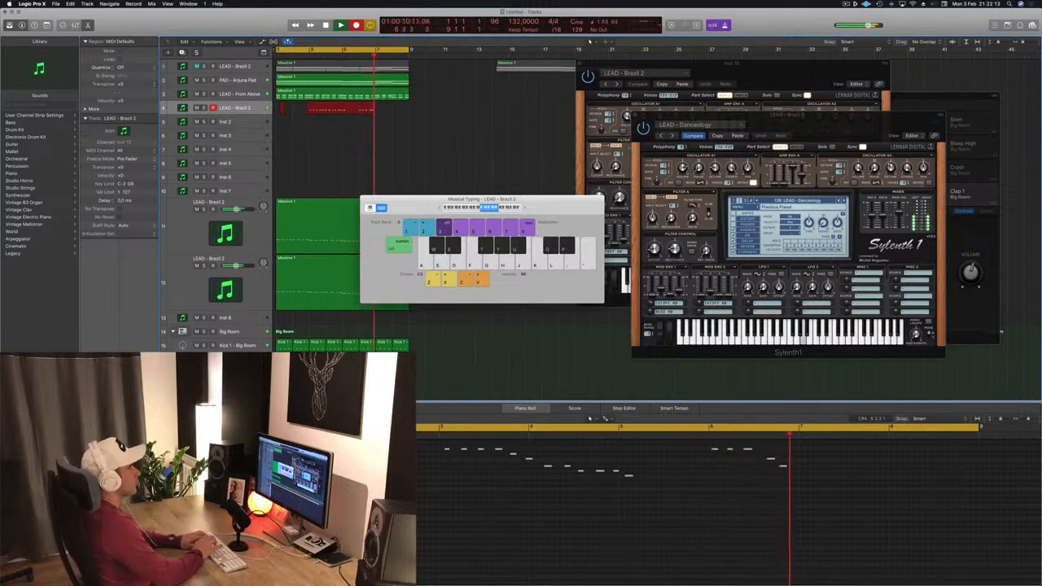
key(k)
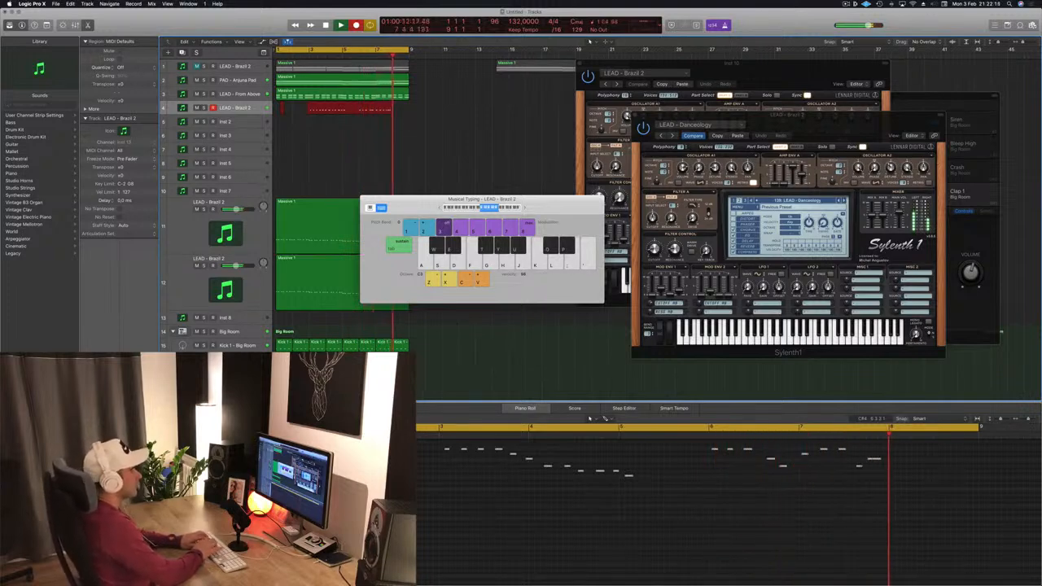
key(k)
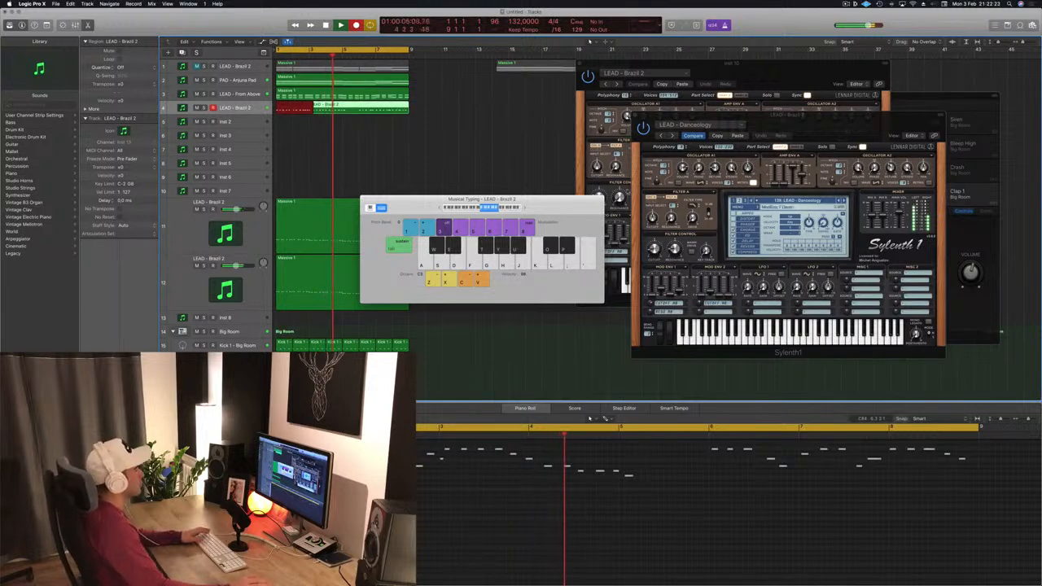
key(space)
Split the recorded melody region at bar 6, keeping only its last part, and move that part to bar 1.
super+click(358, 109)
click(380, 110)
click(339, 111)
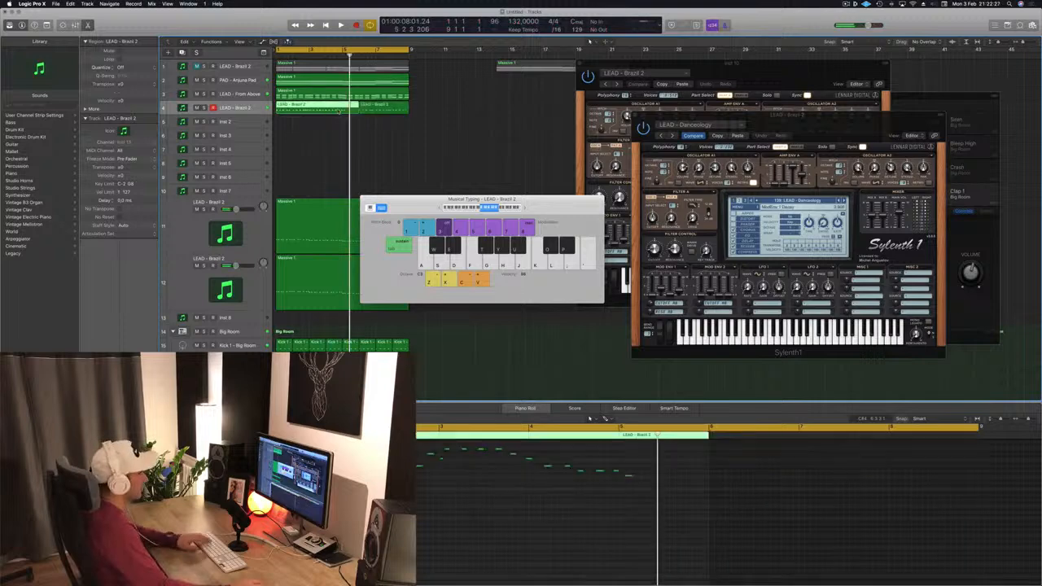
key(Delete)
drag(367, 111, 284, 113)
Play the trimmed melody with the loop from the start, and select the LEAD - From Above track.
key(Return)
key(space)
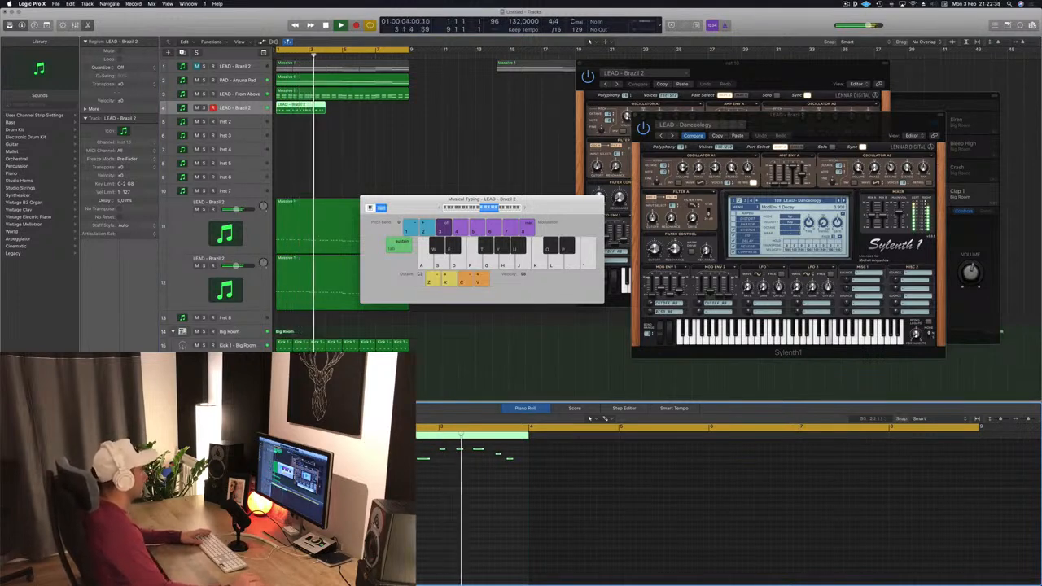
key(Return)
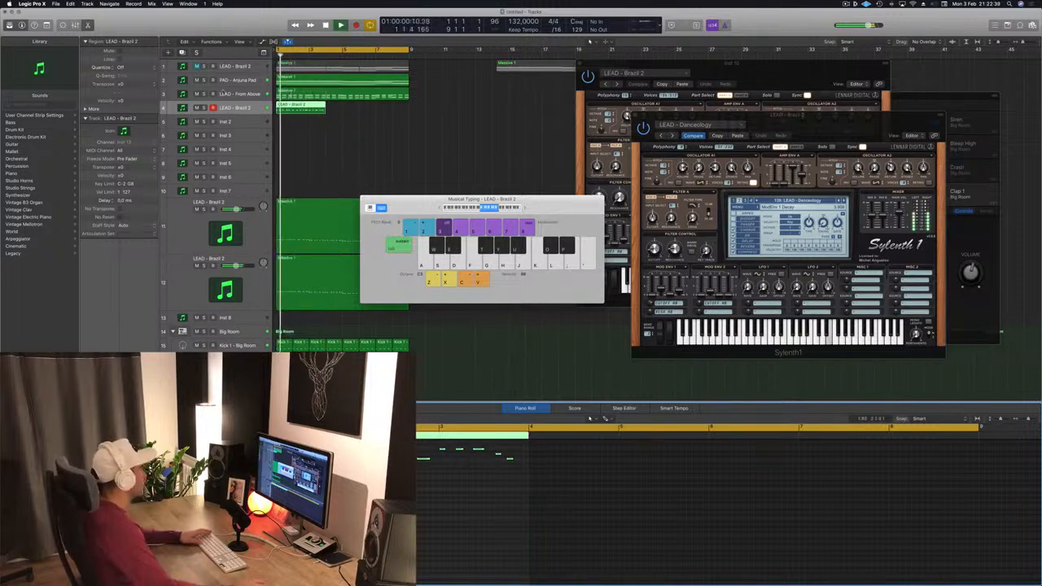
click(256, 95)
key(space)
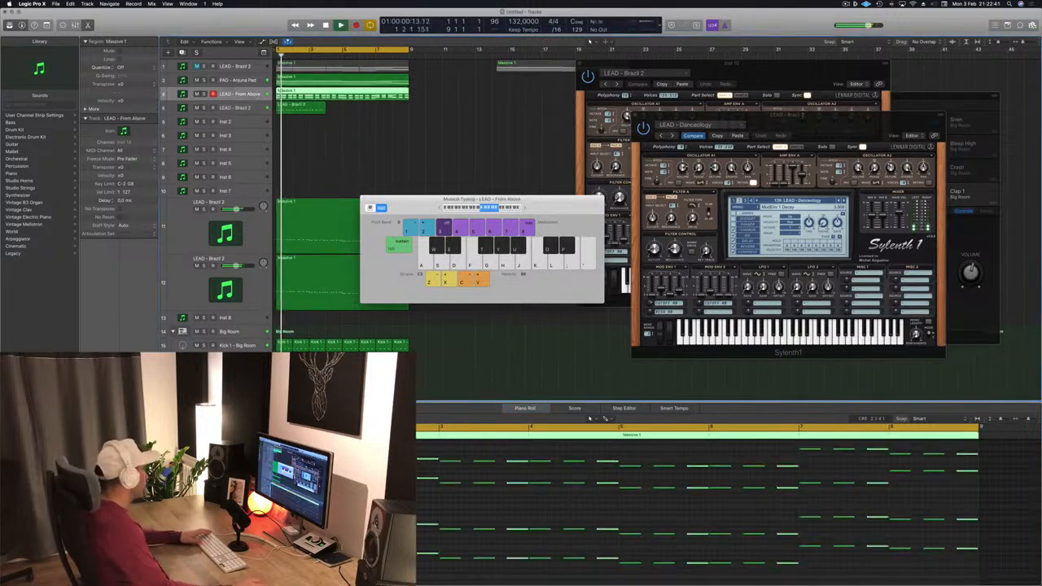
Restart the loop, inspect the LEAD - From Above track's Sylenth1 settings during playback, and close that plug-in window.
click(100, 391)
key(Return)
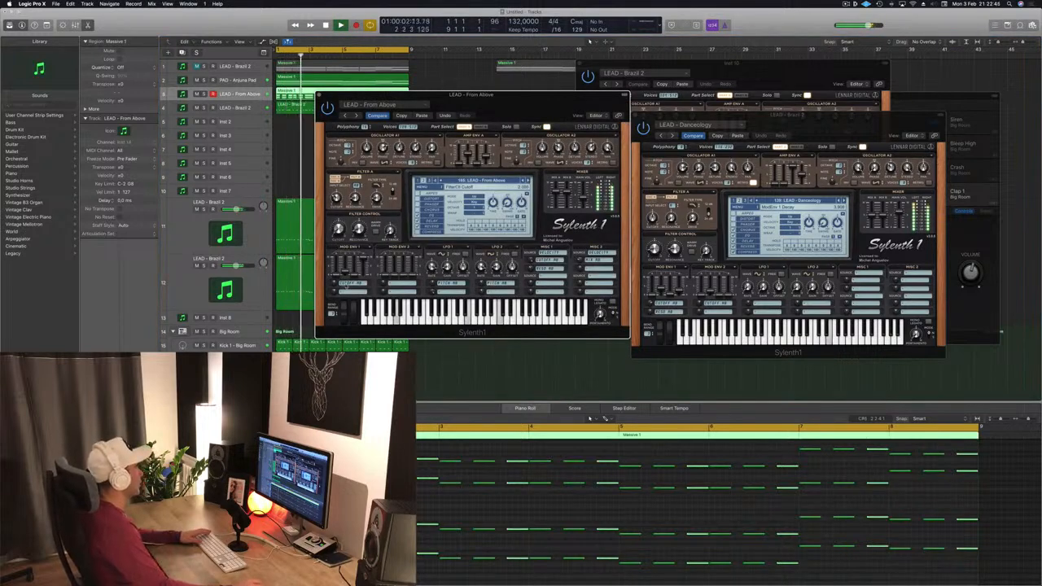
drag(351, 95, 480, 112)
click(447, 112)
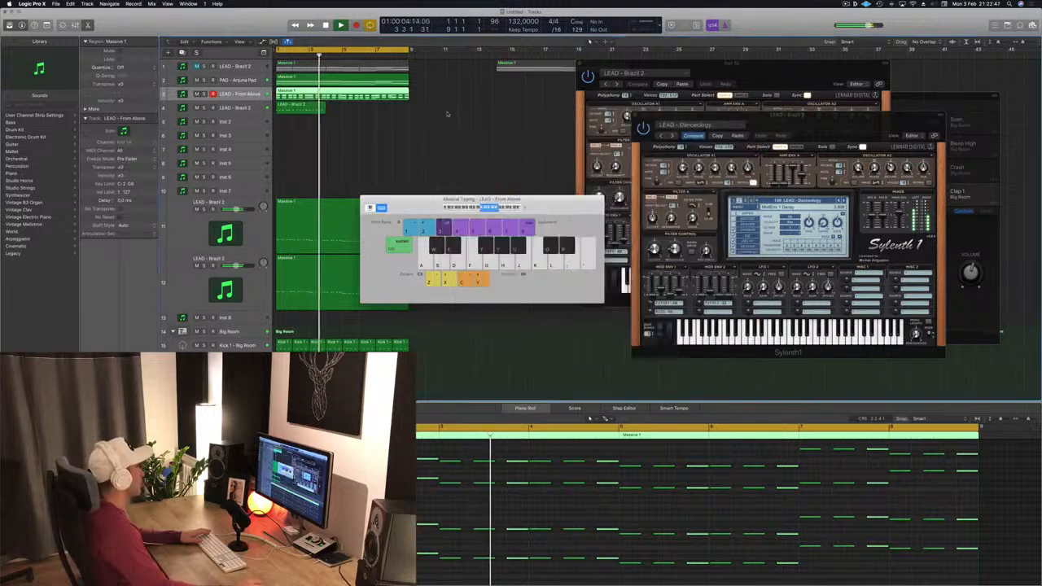
Audition the PAD - Arjuna Pad track, solo the fourth track's LEAD - Brazil 2 melody to hear it alone, and release the solo.
click(222, 80)
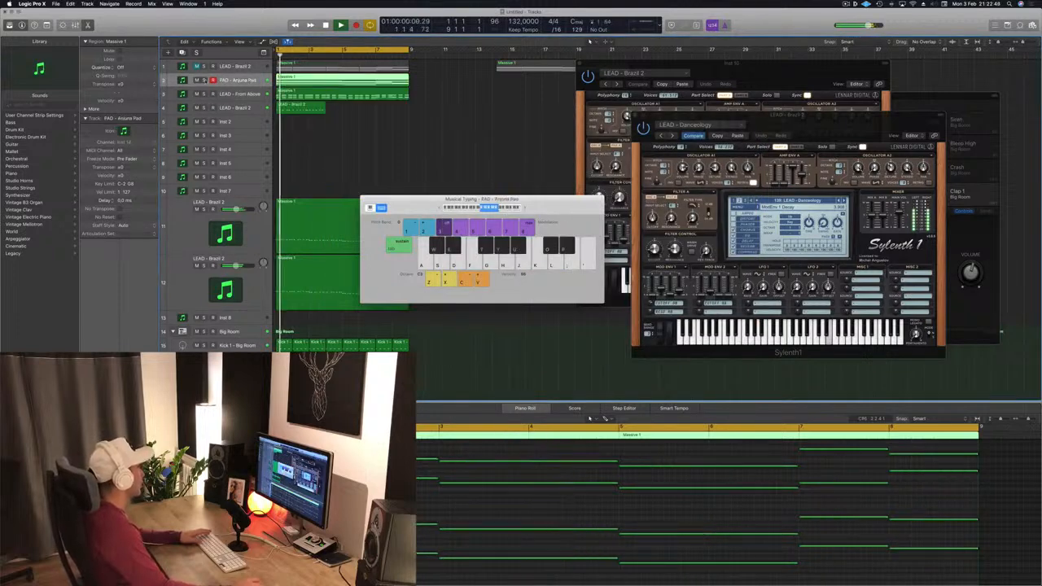
click(205, 80)
key(space)
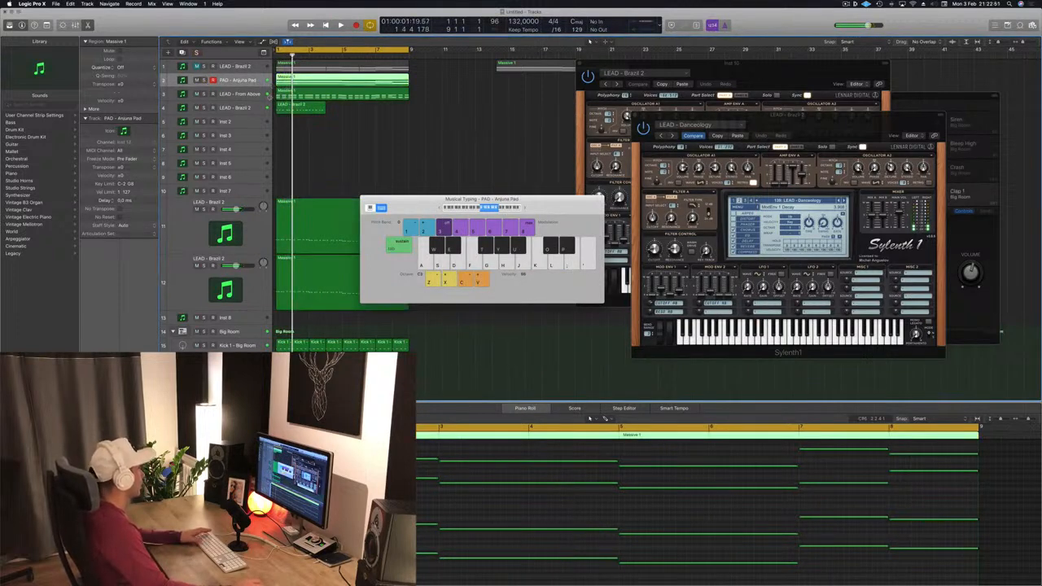
click(234, 108)
click(203, 108)
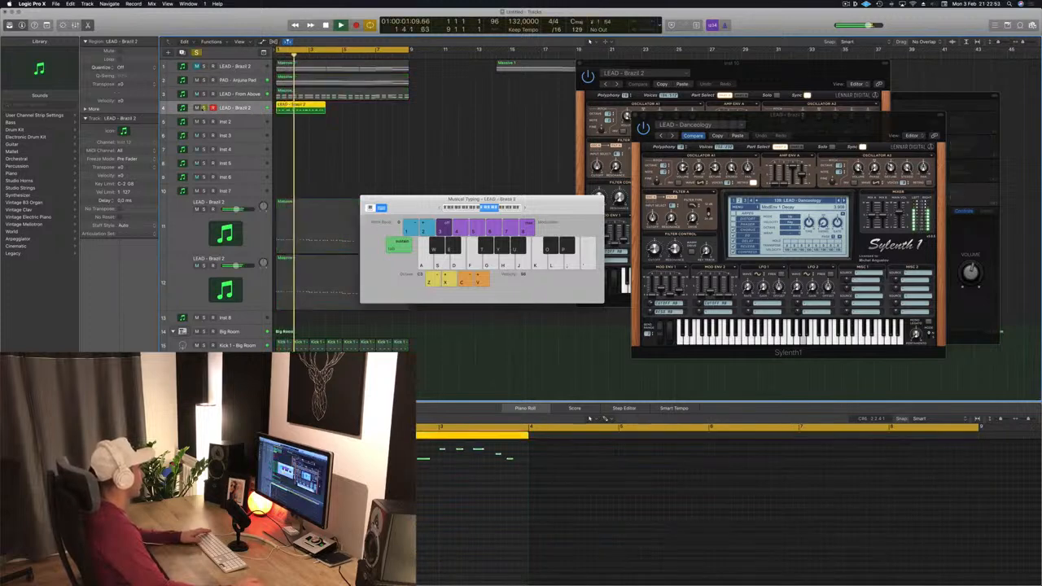
key(s)
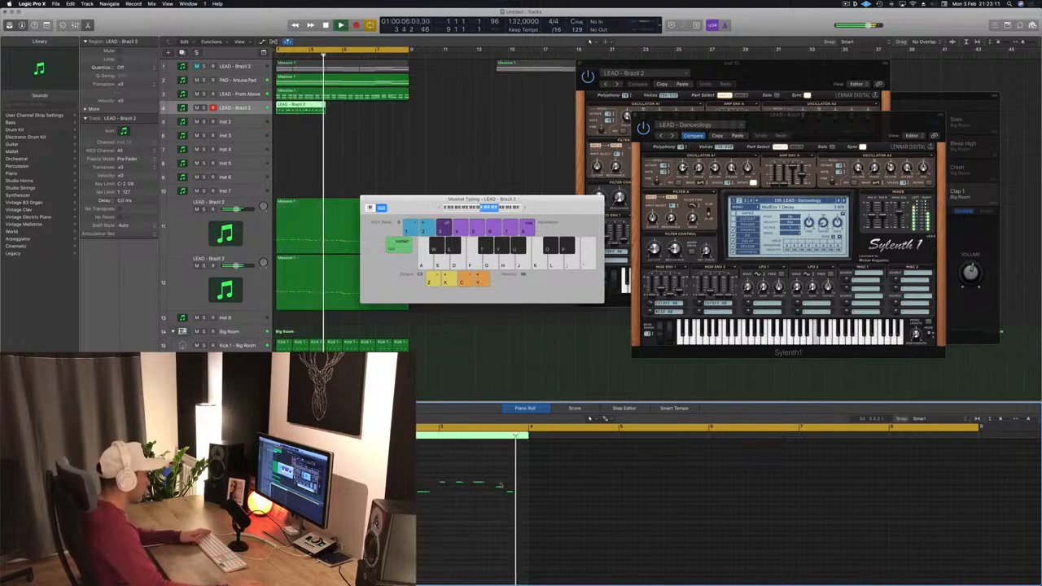
Extend the fourth track's melody region to a length of four bars and play the loop from the start.
key(Return)
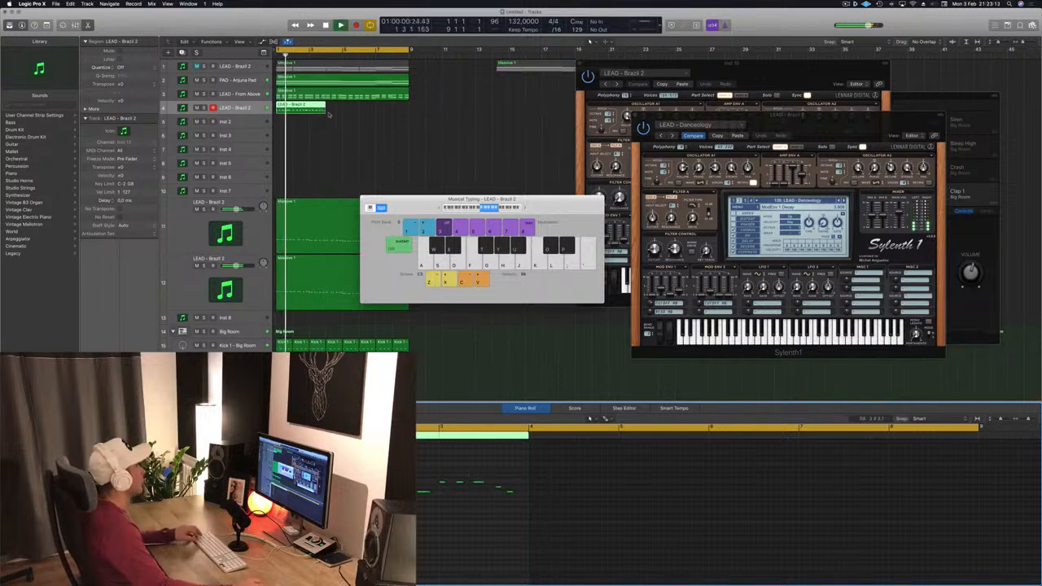
drag(326, 110, 342, 111)
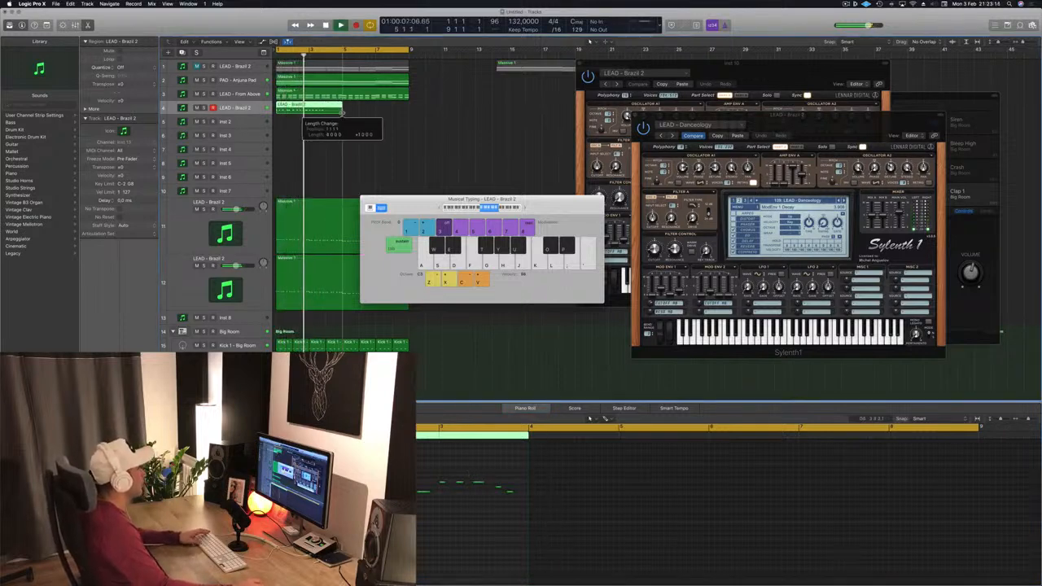
key(Return)
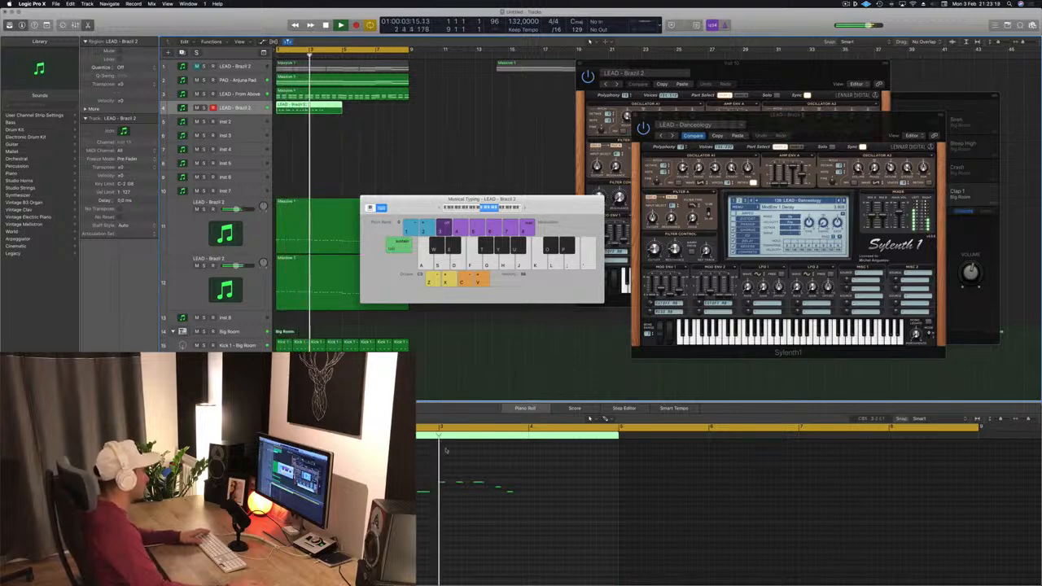
Complete the lead melody through bar 4 by copying earlier notes, and duplicate the LEAD - Brazil 2 region on track 4 to bar 5.
key(space)
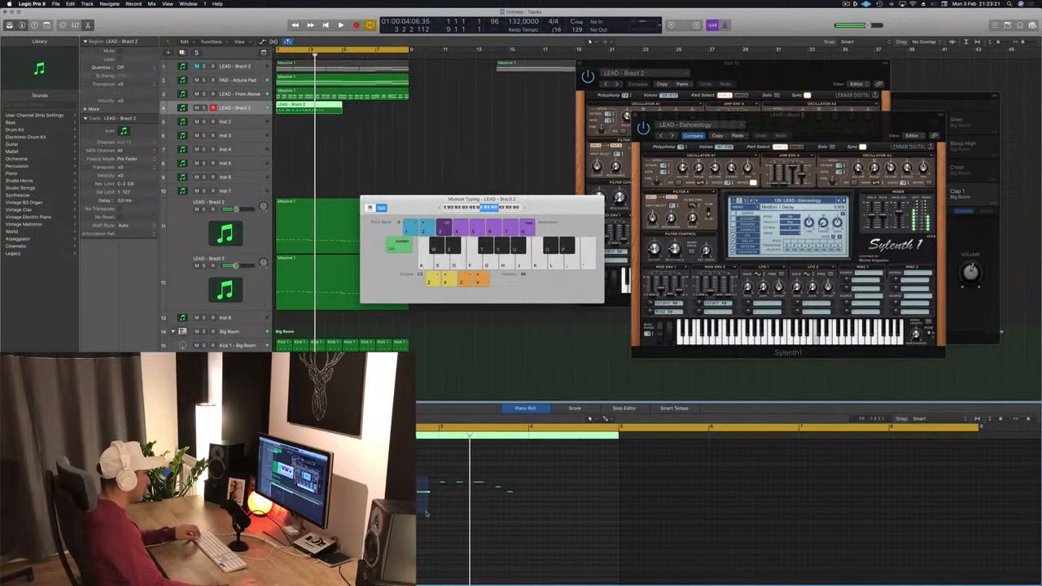
drag(355, 484, 602, 502)
key(space)
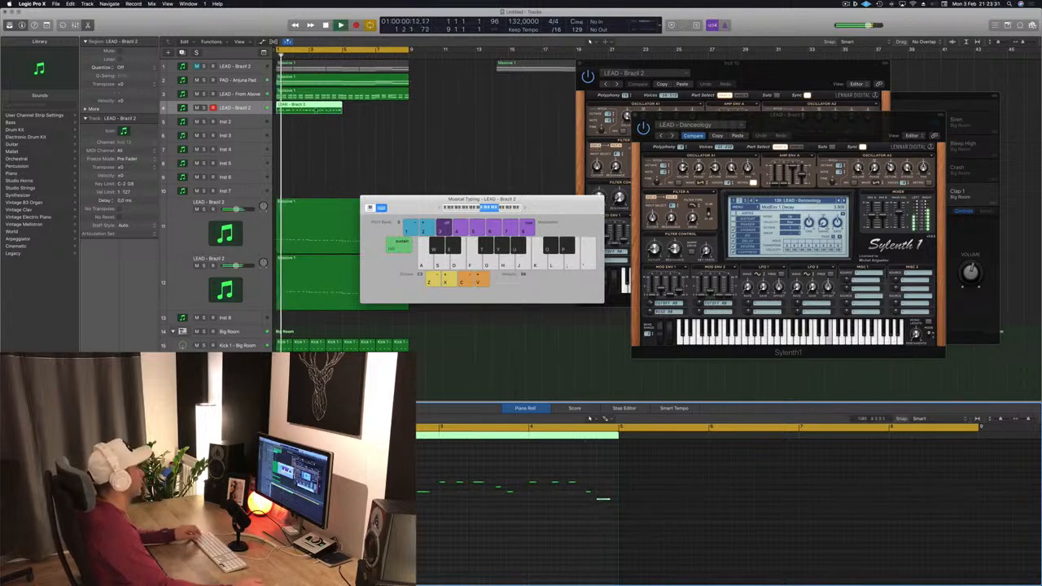
drag(316, 109, 386, 114)
shift+click(363, 111)
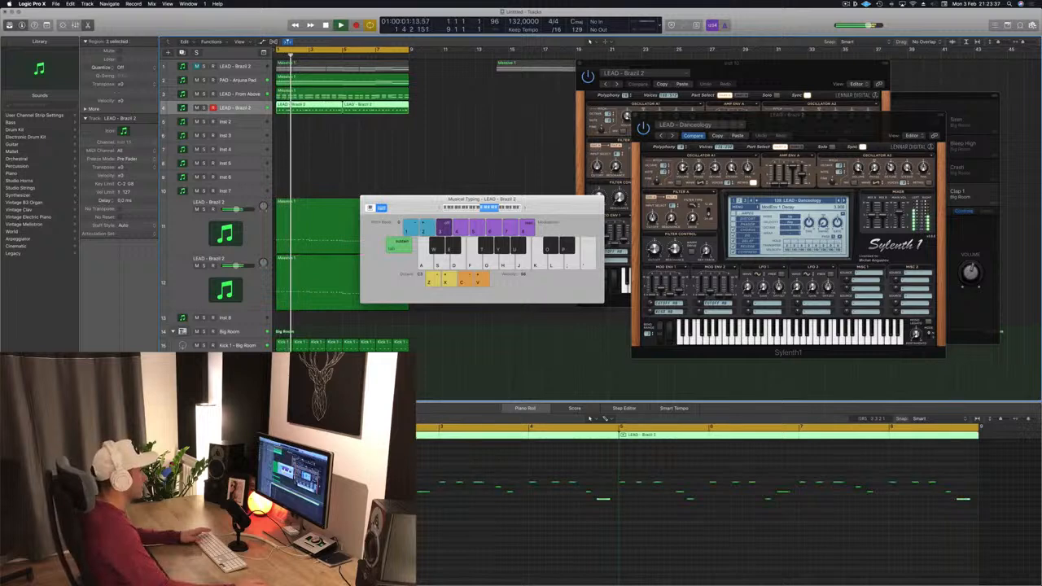
Audition successive Sylenth1 lead presets during playback, from Disco Lights and Discover Trance to Divine, and close the synth window.
drag(850, 120, 726, 123)
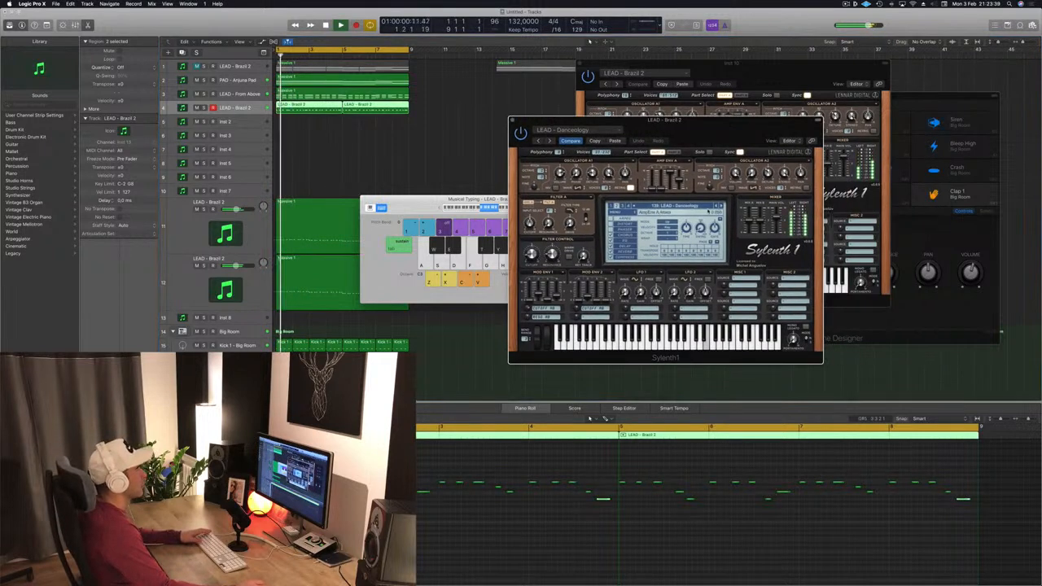
click(722, 206)
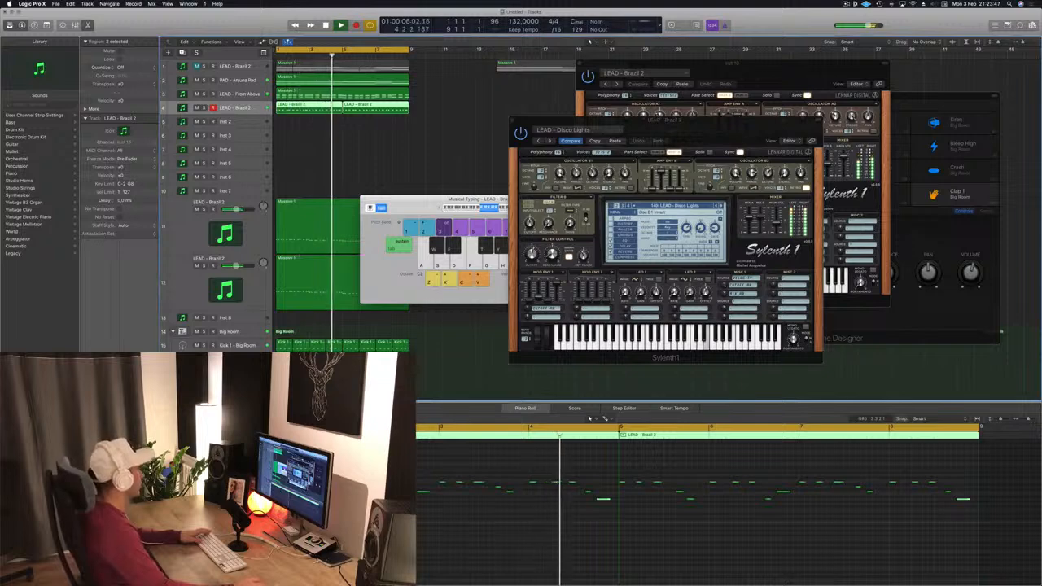
key(Return)
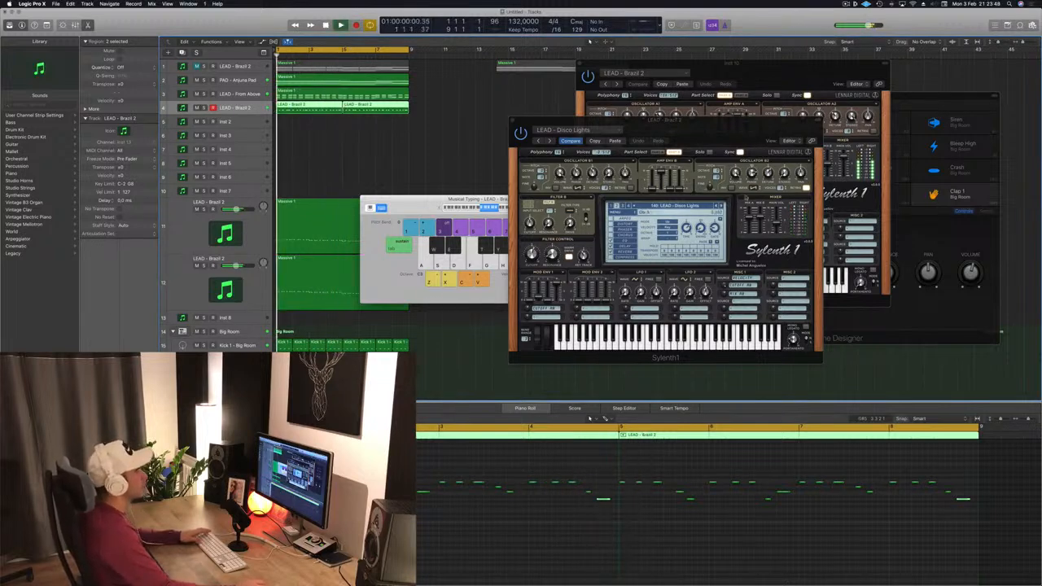
click(721, 206)
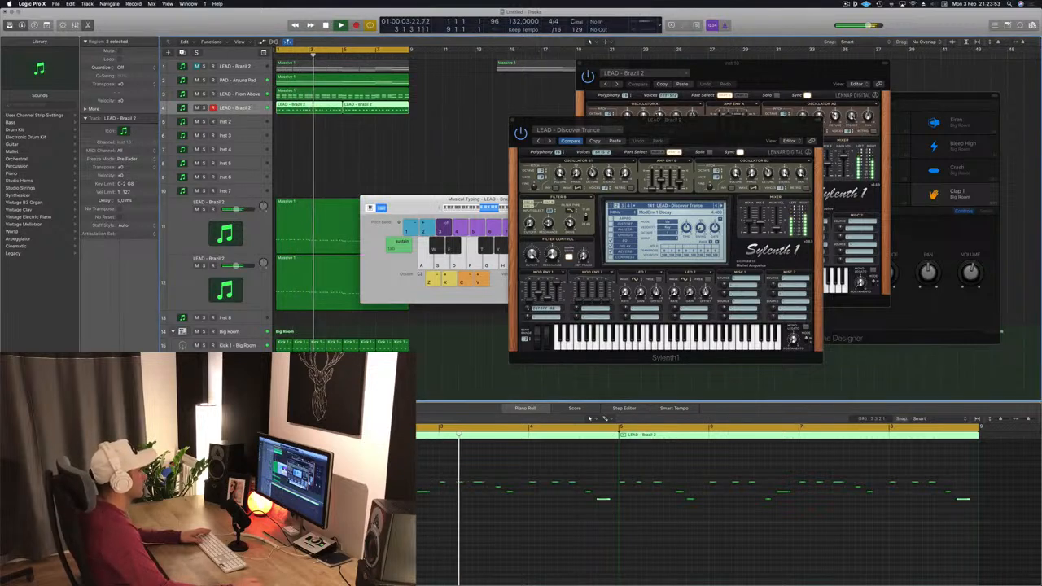
click(721, 206)
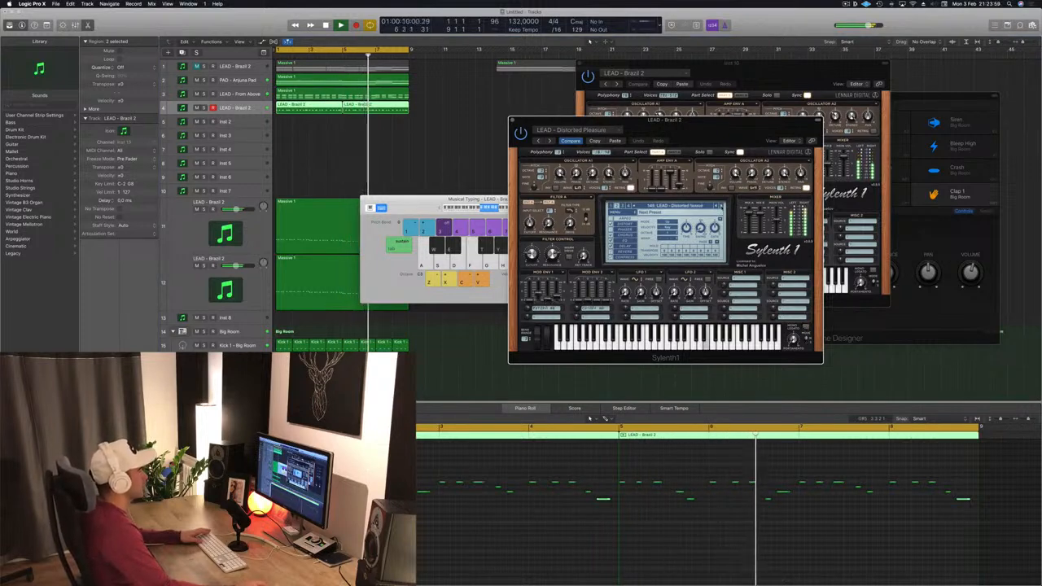
click(722, 206)
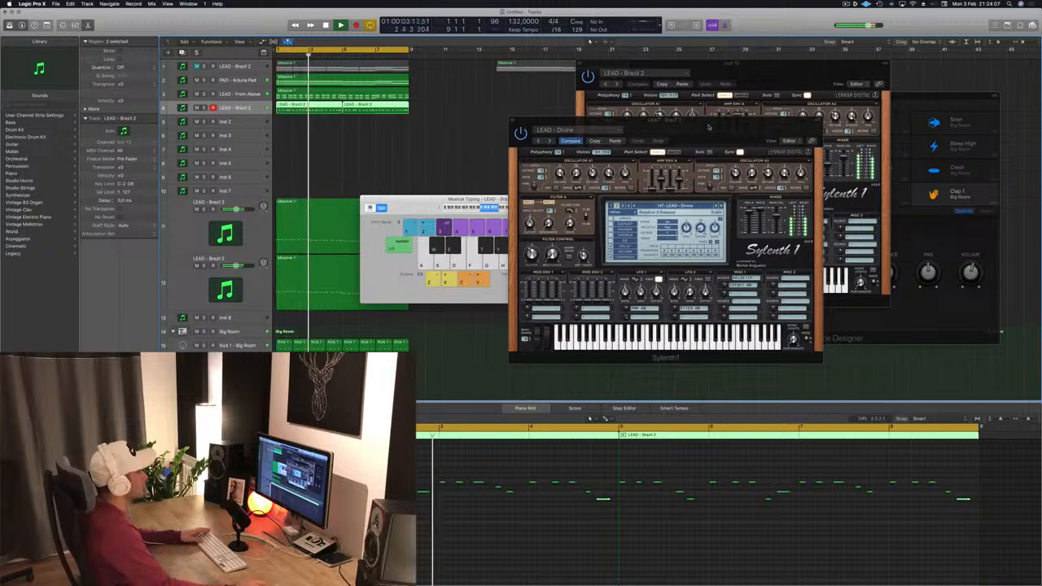
drag(529, 120, 491, 128)
click(474, 128)
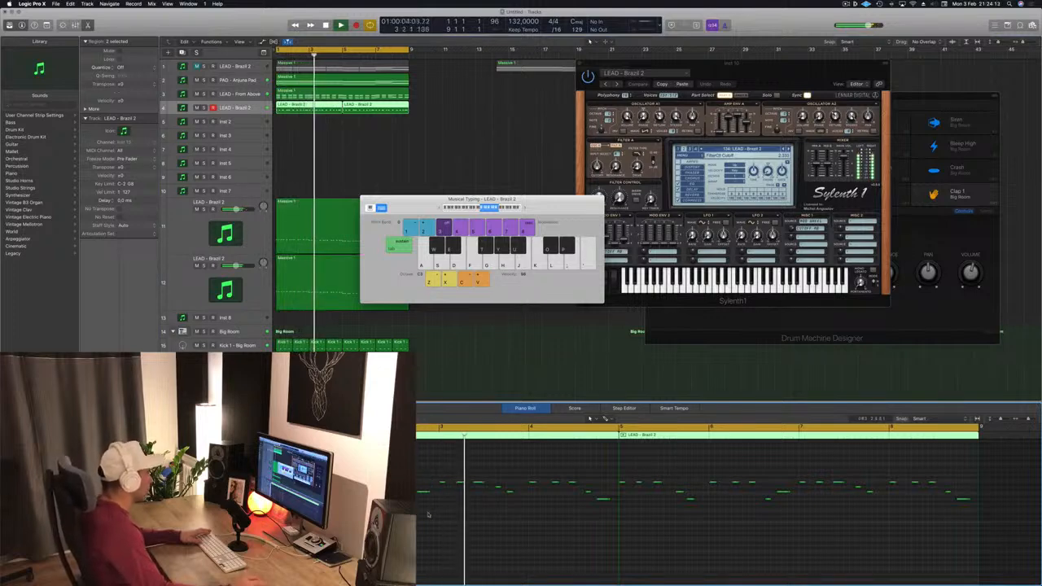
Adjust the timing and length of melody notes in the first track 4 region, replaying from the start to check them.
key(Return)
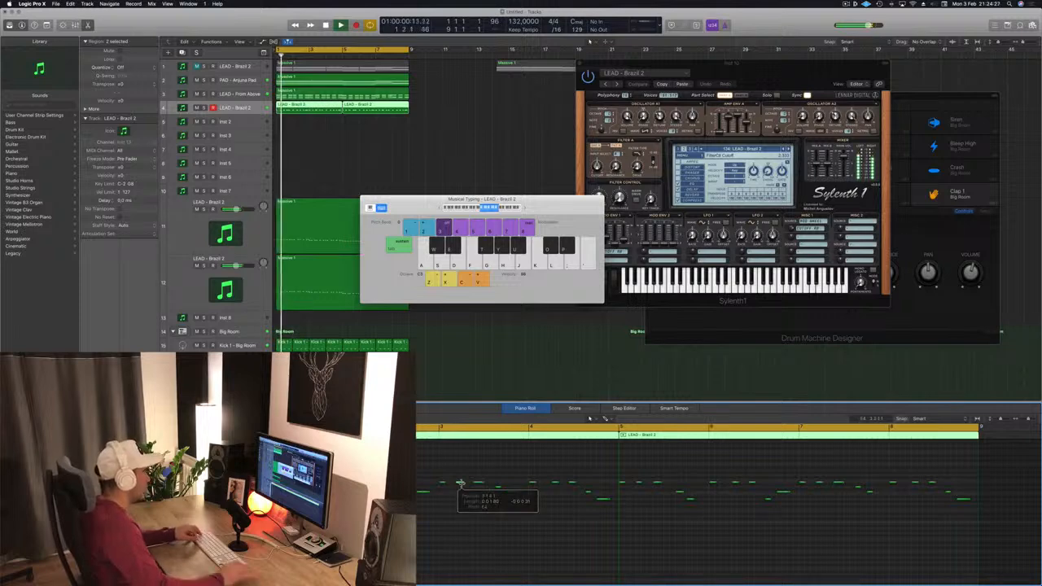
key(Return)
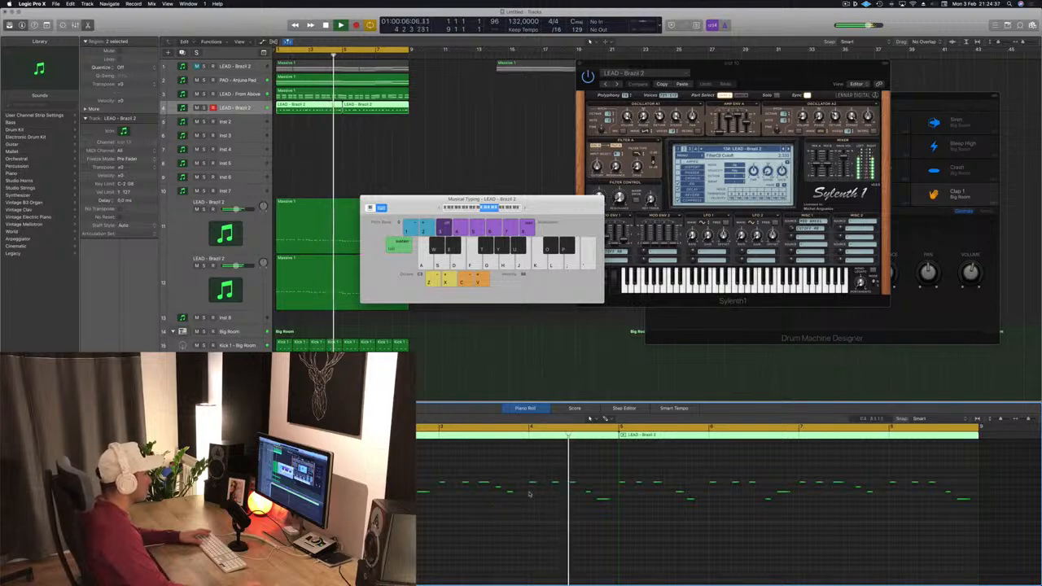
key(Return)
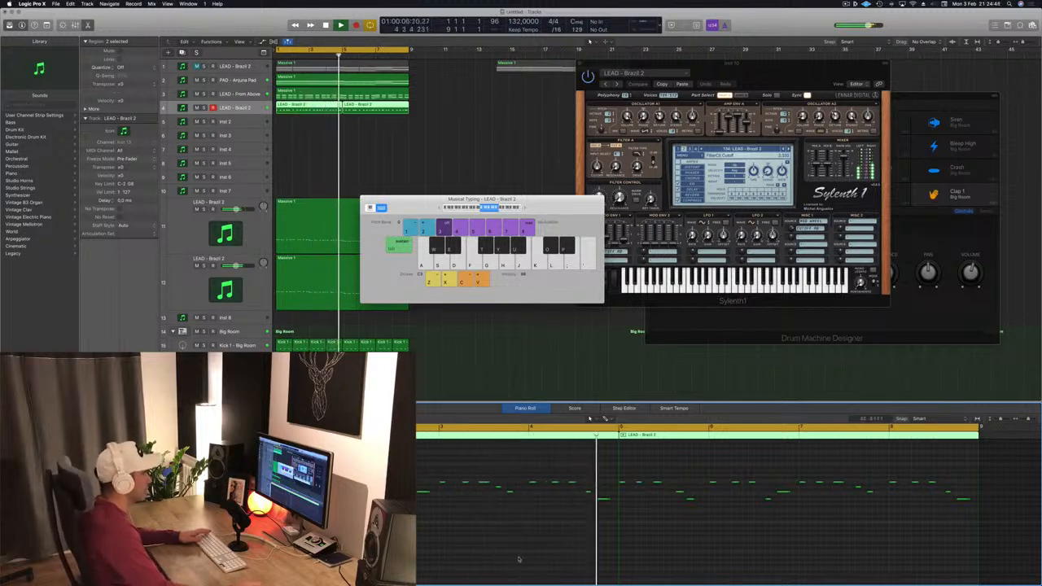
key(Return)
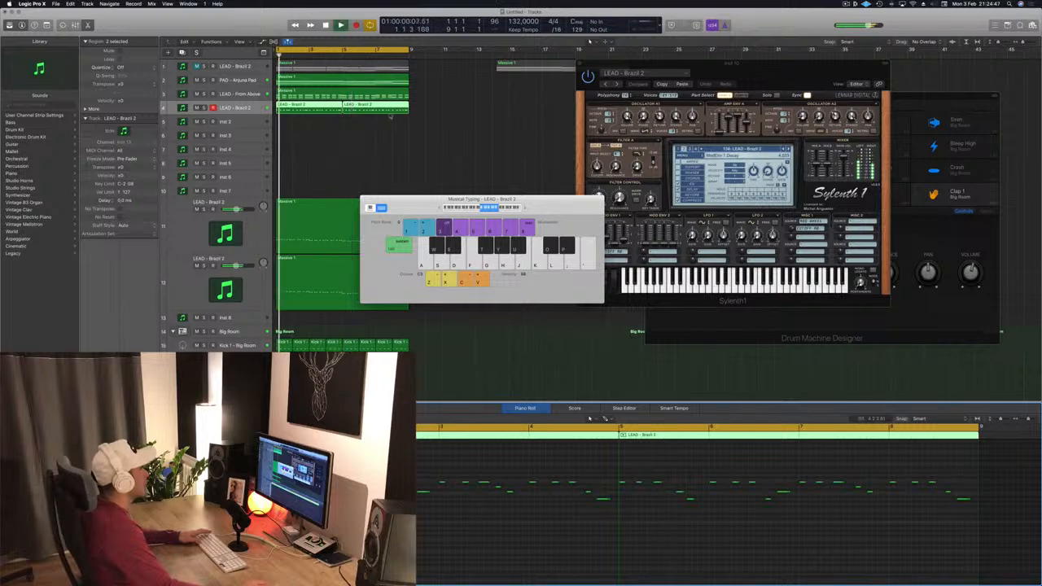
Delete the second region on track 4 and replace it at bar 5 with a copy of the edited first region.
click(390, 117)
click(377, 108)
key(Delete)
key(Return)
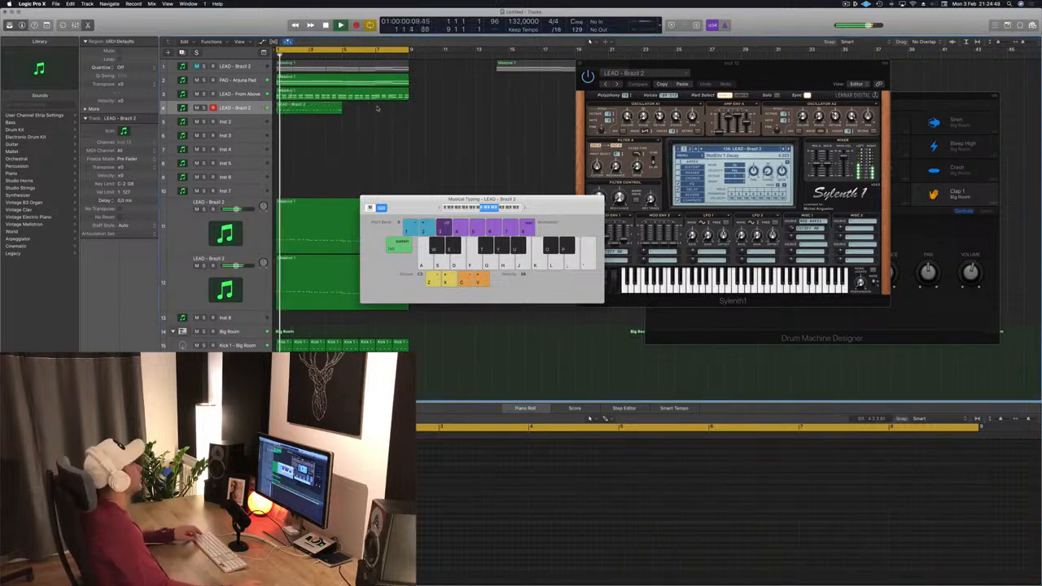
click(324, 108)
drag(324, 109, 373, 113)
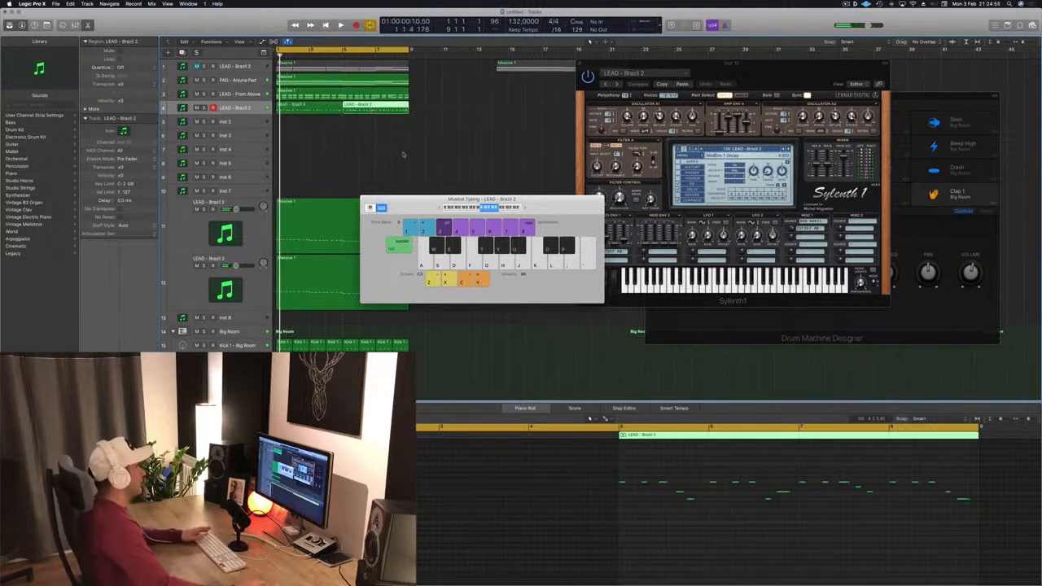
Move the Musical Typing window away from the track regions, resume playback and clear the region selection.
drag(423, 195, 464, 187)
click(855, 4)
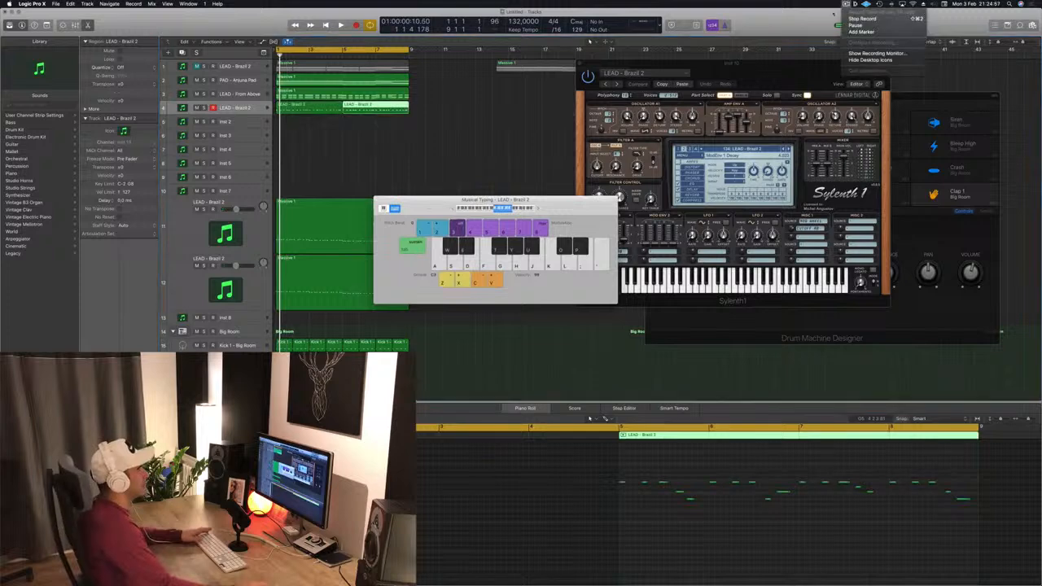
click(811, 27)
click(555, 168)
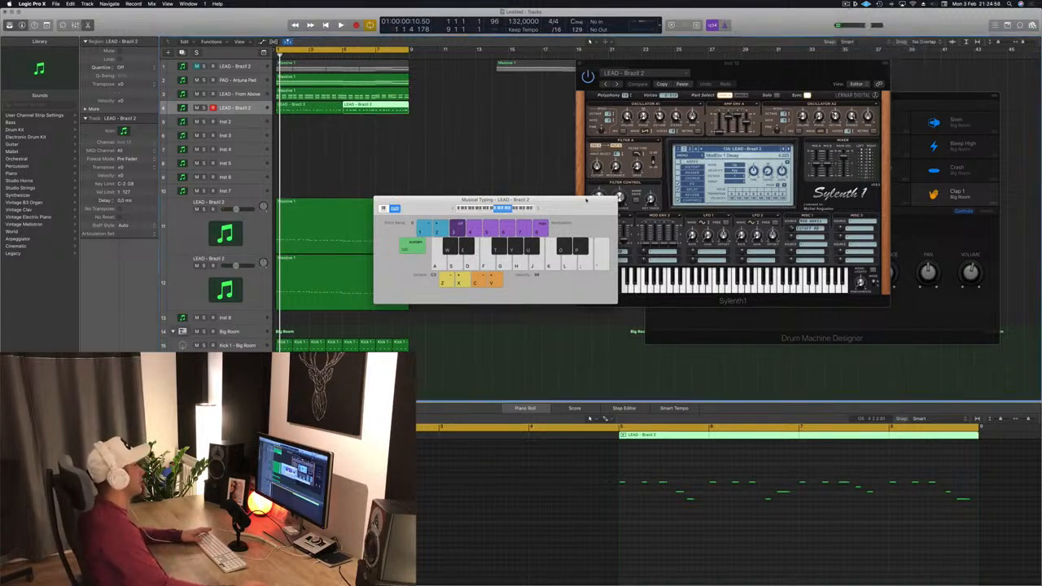
drag(586, 200, 764, 163)
key(space)
click(407, 150)
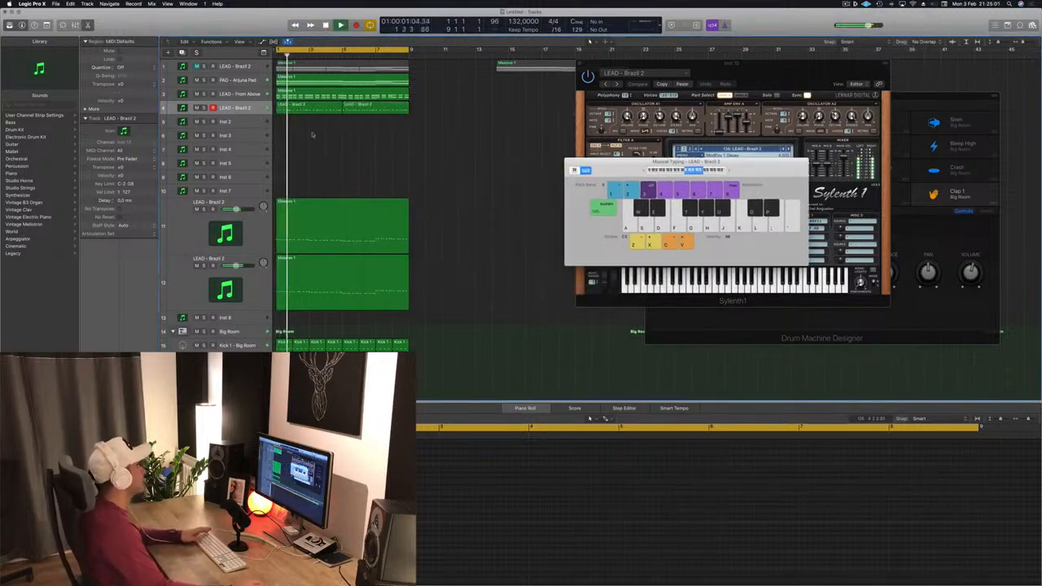
Select track 4 with both its regions, move Musical Typing off the synth and bring up the track's Sylenth1 window.
click(254, 109)
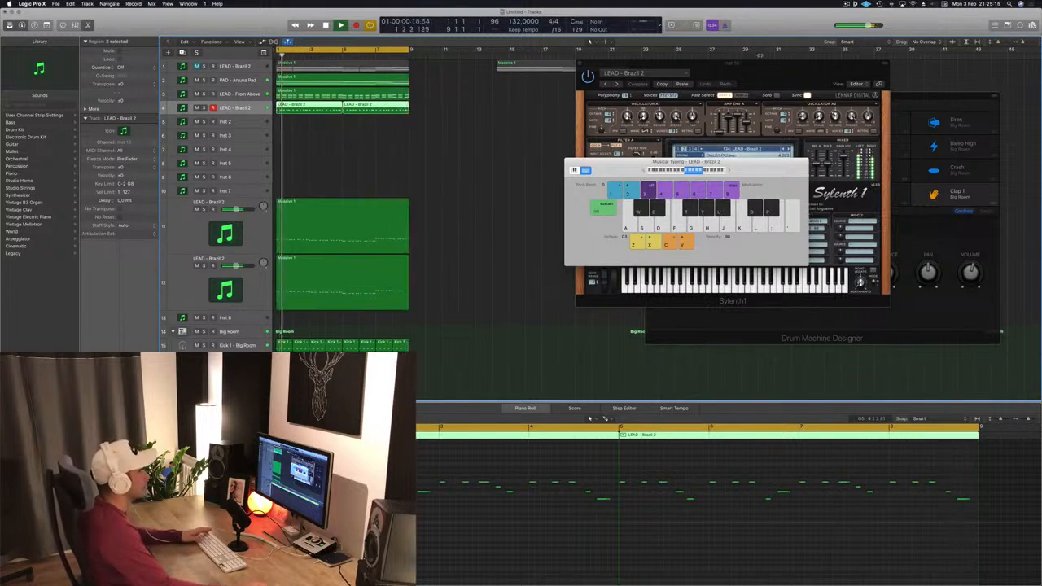
drag(755, 172, 1008, 196)
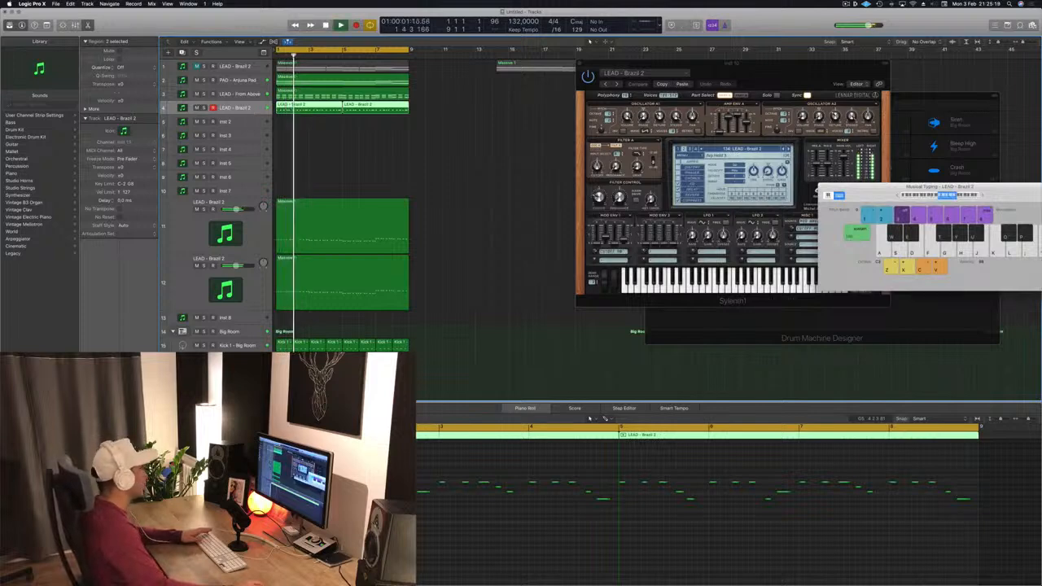
drag(666, 134, 629, 134)
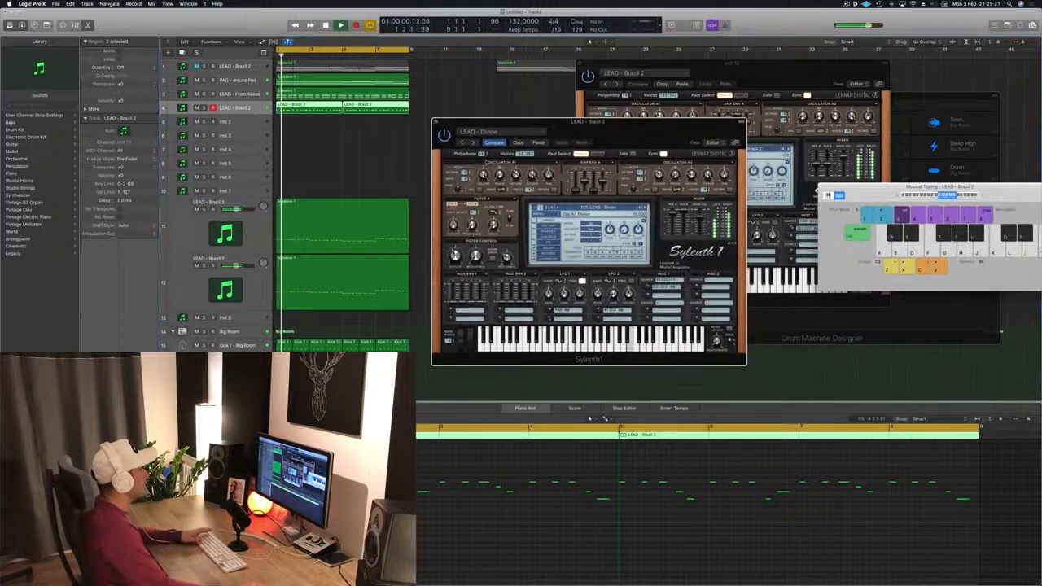
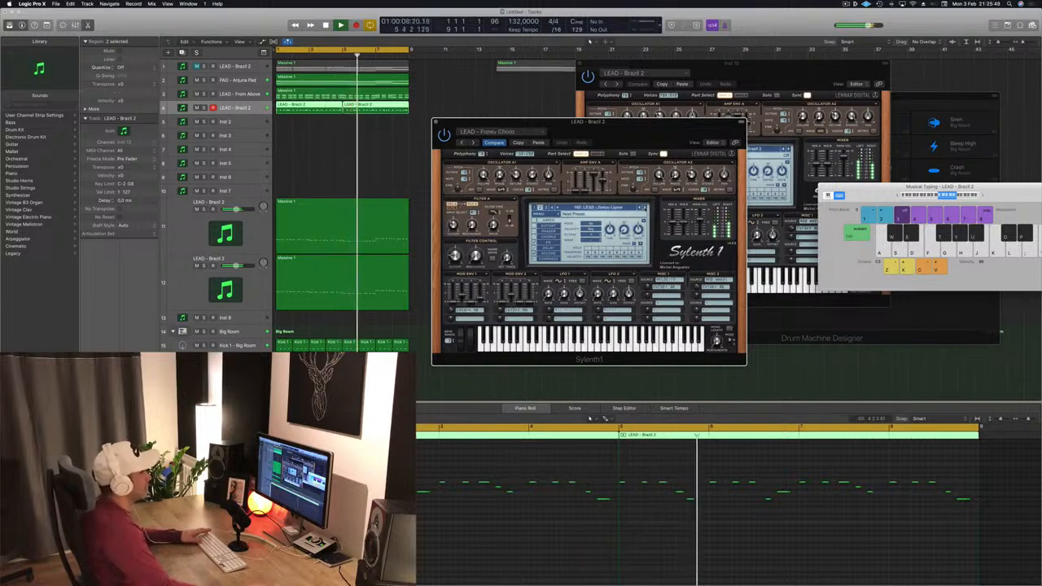
Step forward through the Sylenth1 lead presets during playback and settle on LEAD - Let Go for track 4.
click(645, 208)
click(645, 208)
click(645, 209)
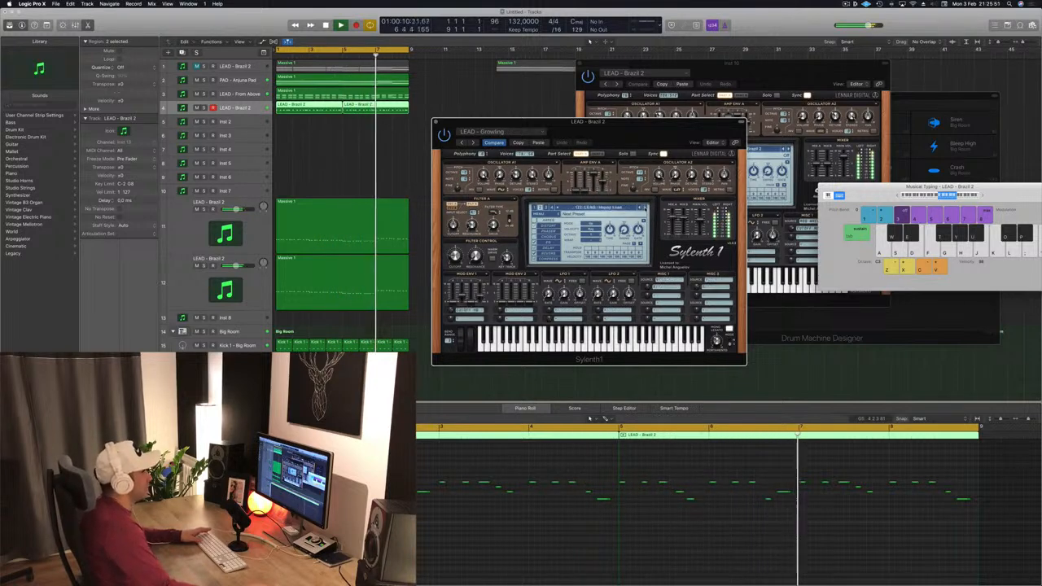
click(645, 208)
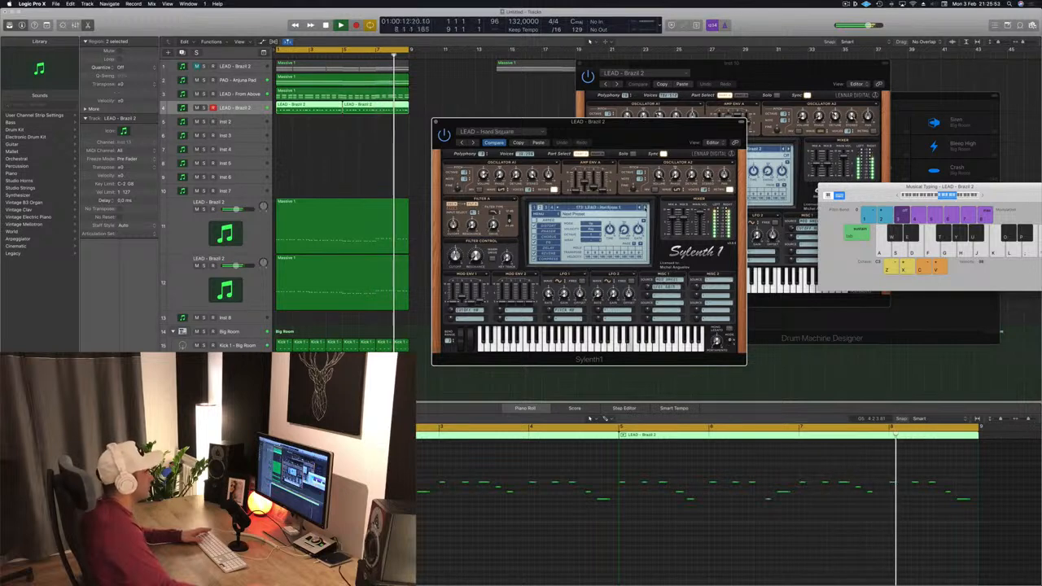
click(645, 208)
click(645, 208)
click(645, 208)
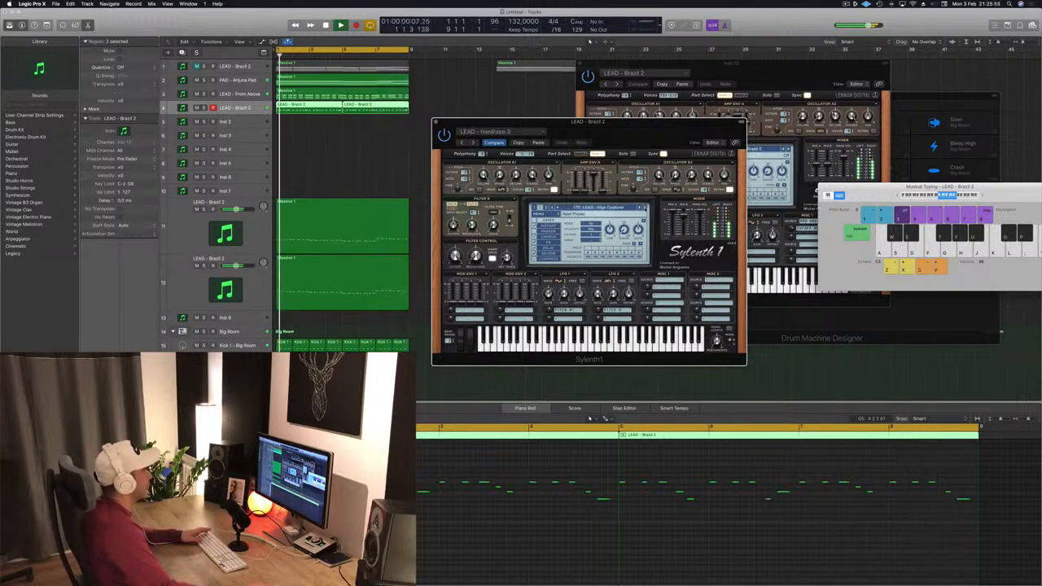
click(645, 208)
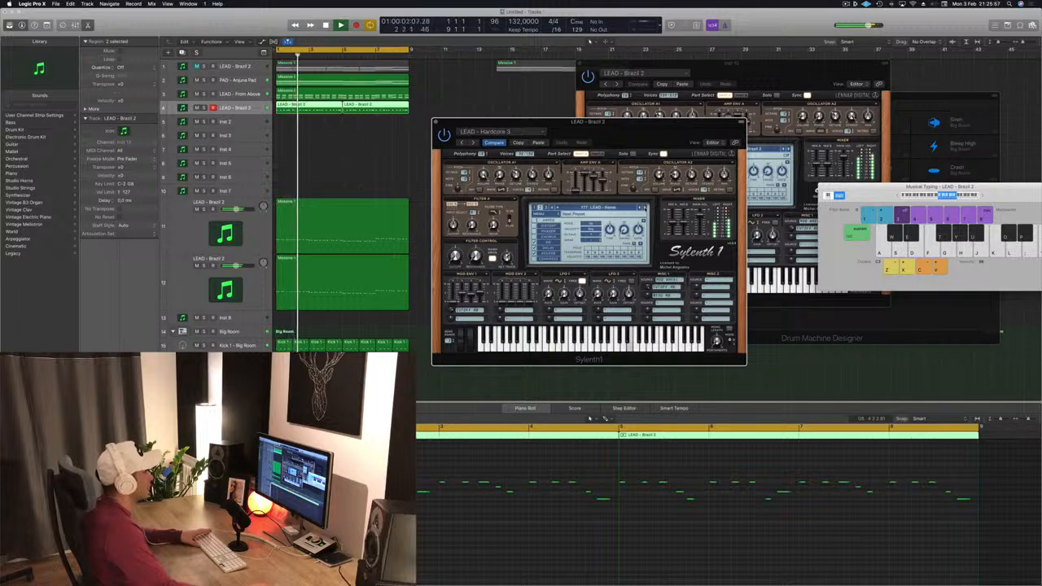
click(645, 208)
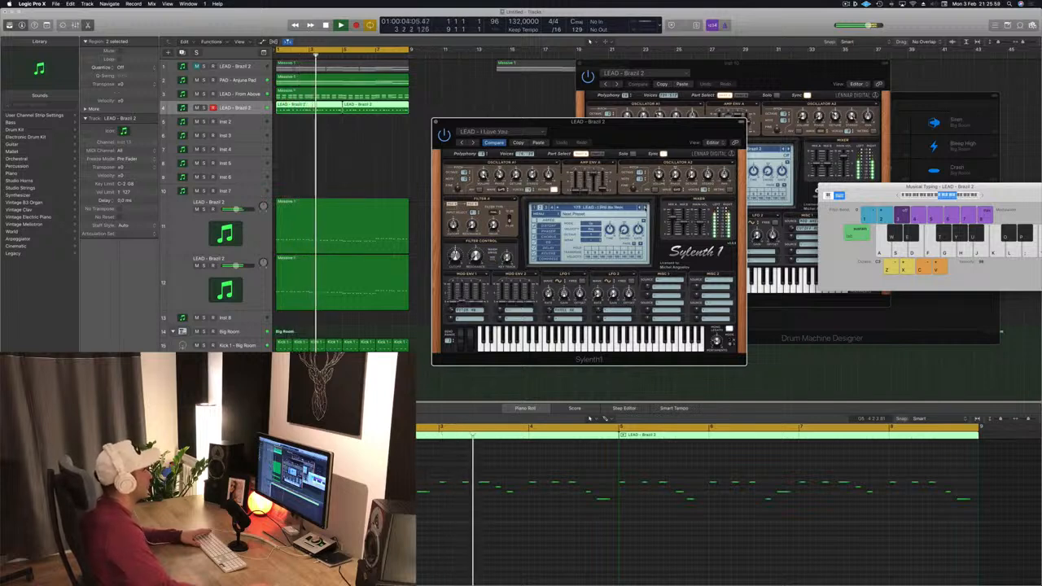
click(645, 209)
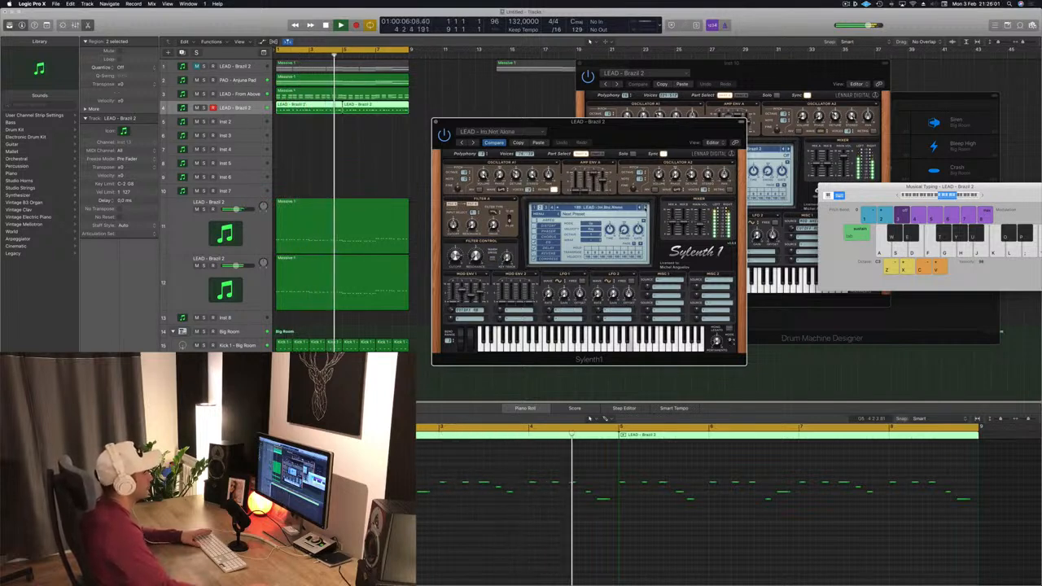
click(644, 208)
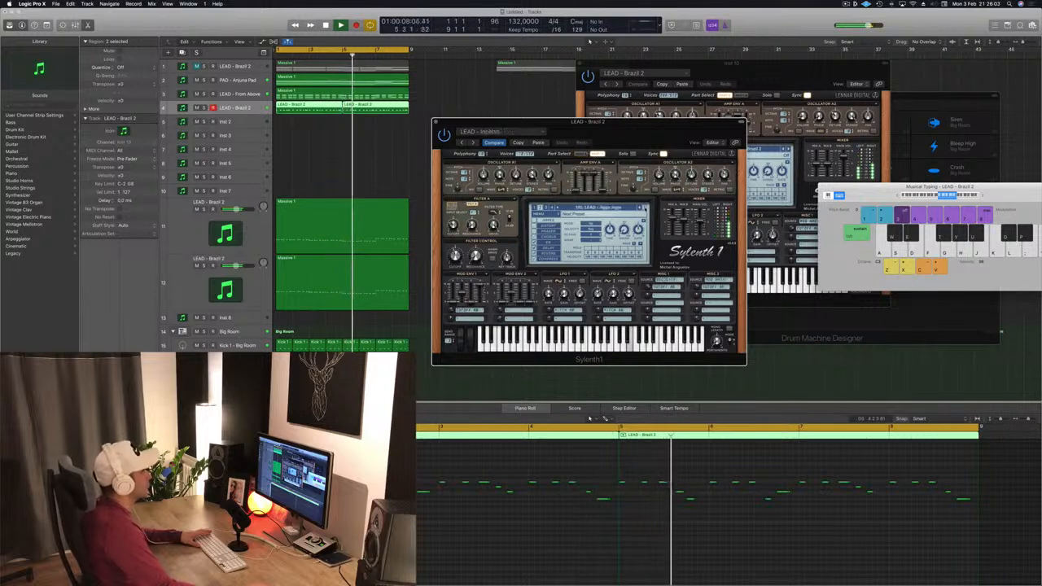
click(643, 209)
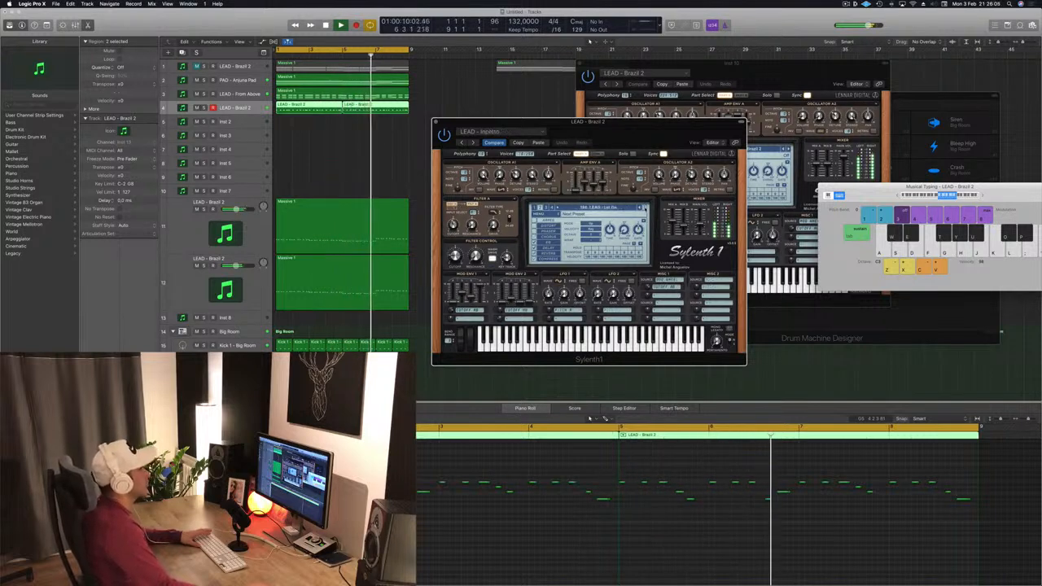
Reposition the Let Go synth window while the loop plays, and select the PAD - Anjuna Pad track.
drag(646, 130, 740, 117)
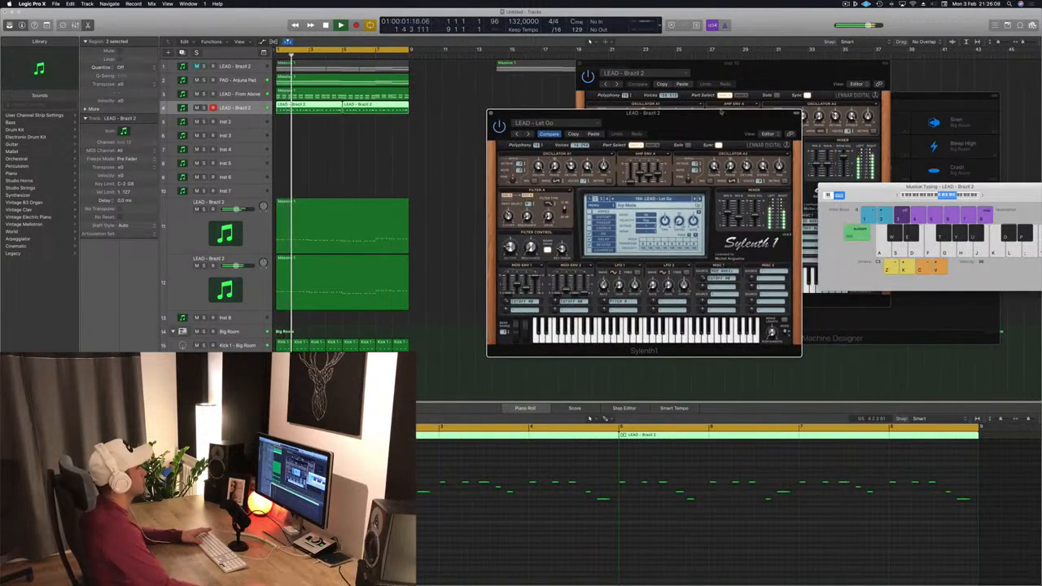
click(237, 110)
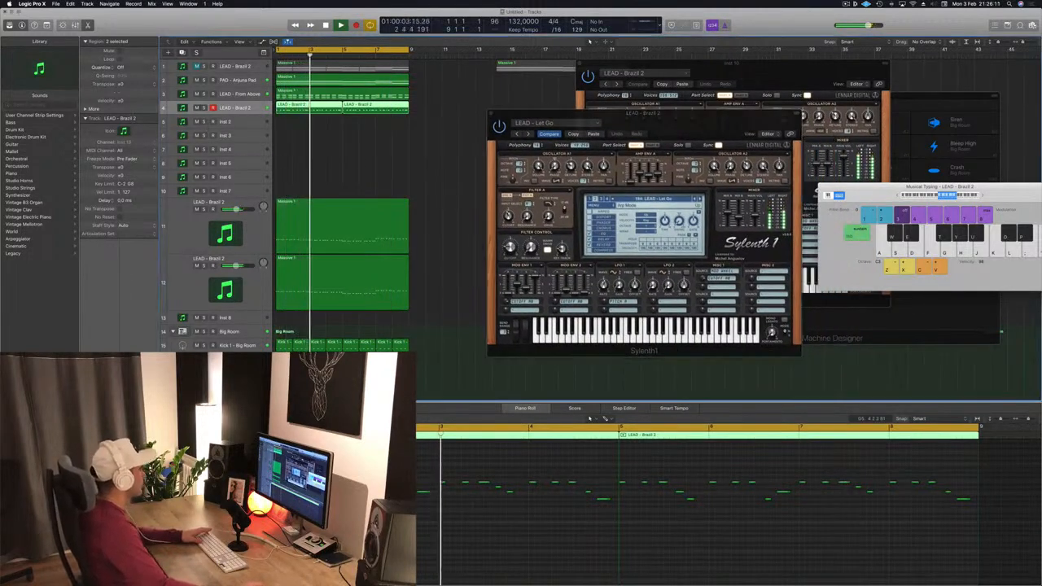
drag(554, 115, 516, 118)
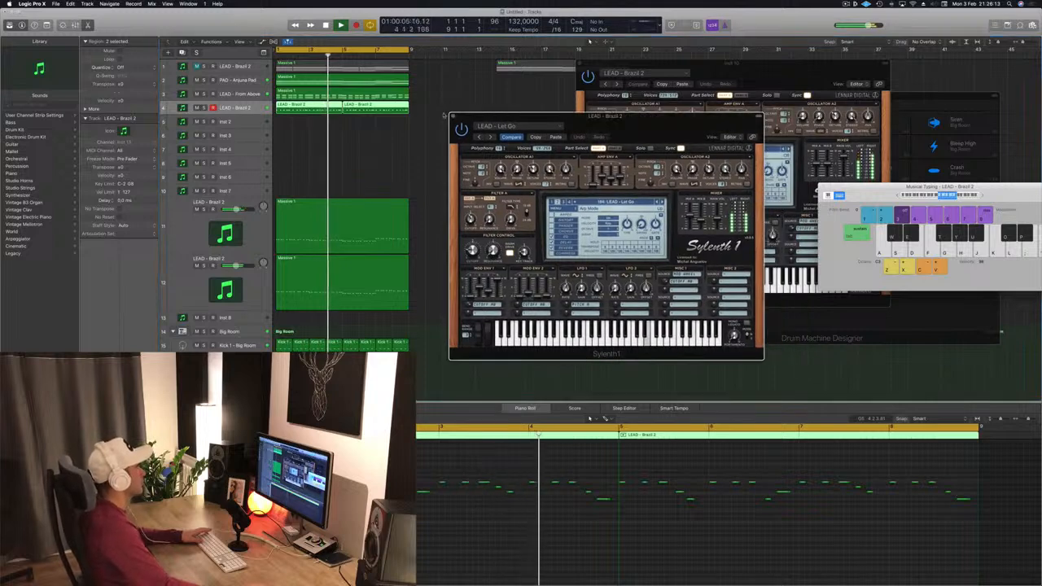
click(237, 81)
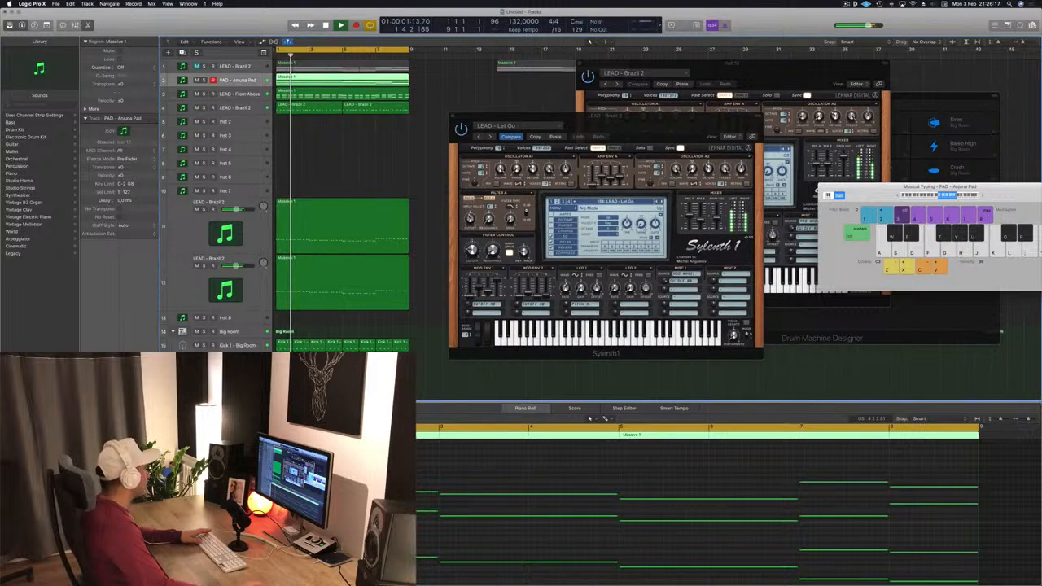
Bring up the Anjuna Pad synth, stop playback and close all the open Sylenth1 windows.
click(100, 390)
click(100, 391)
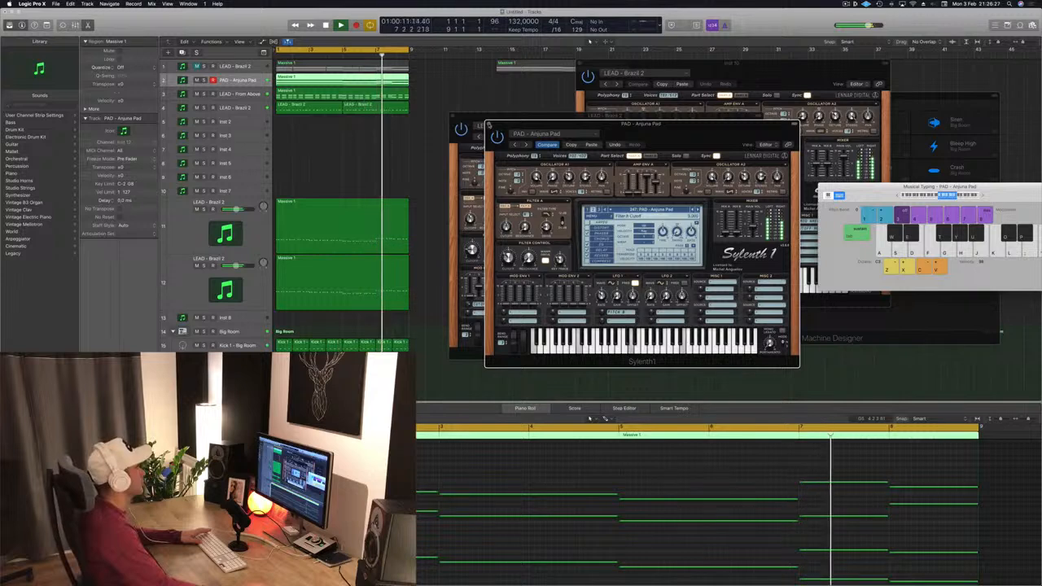
click(490, 123)
drag(483, 115, 500, 115)
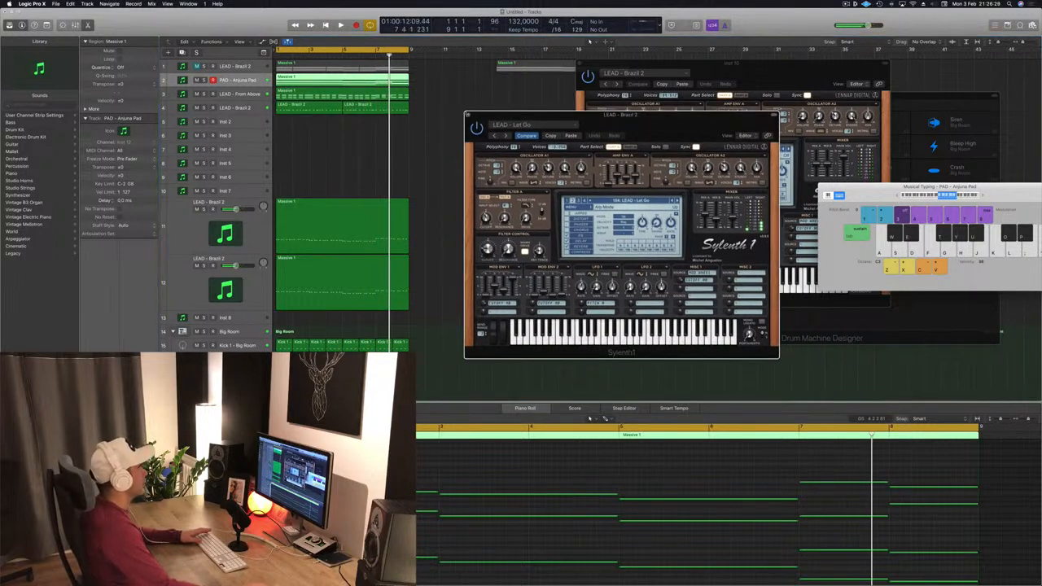
click(469, 115)
click(732, 69)
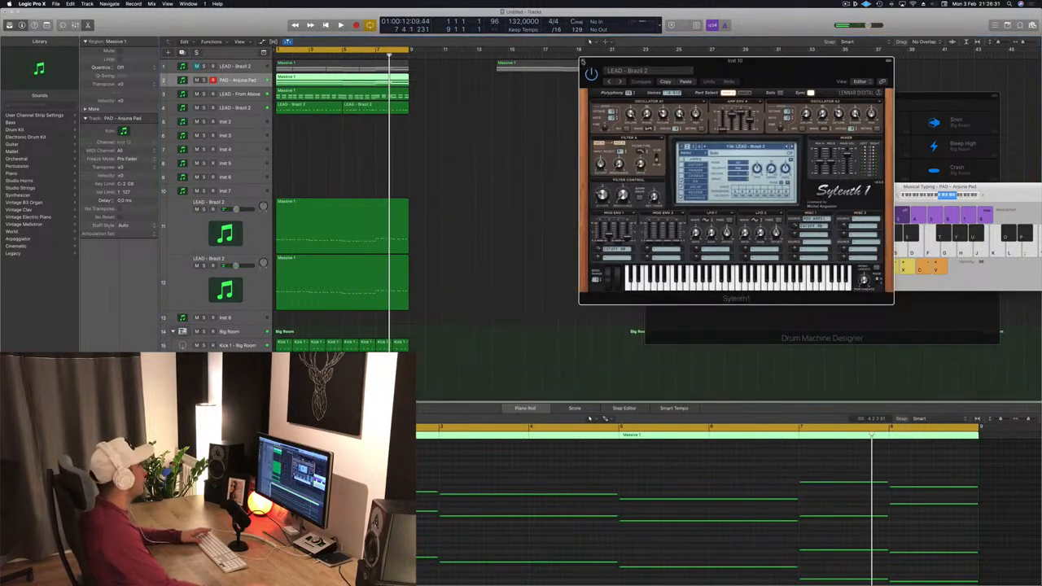
click(583, 62)
Select and solo the LEAD - From Above track, play it from the start and move its Sylenth1 window aside.
click(231, 94)
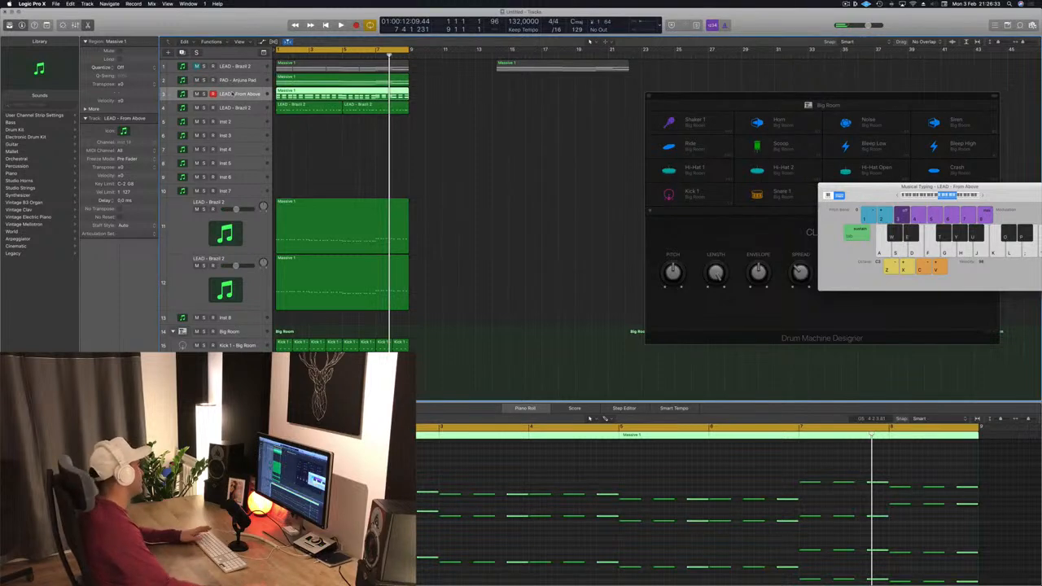
key(Return)
key(space)
key(s)
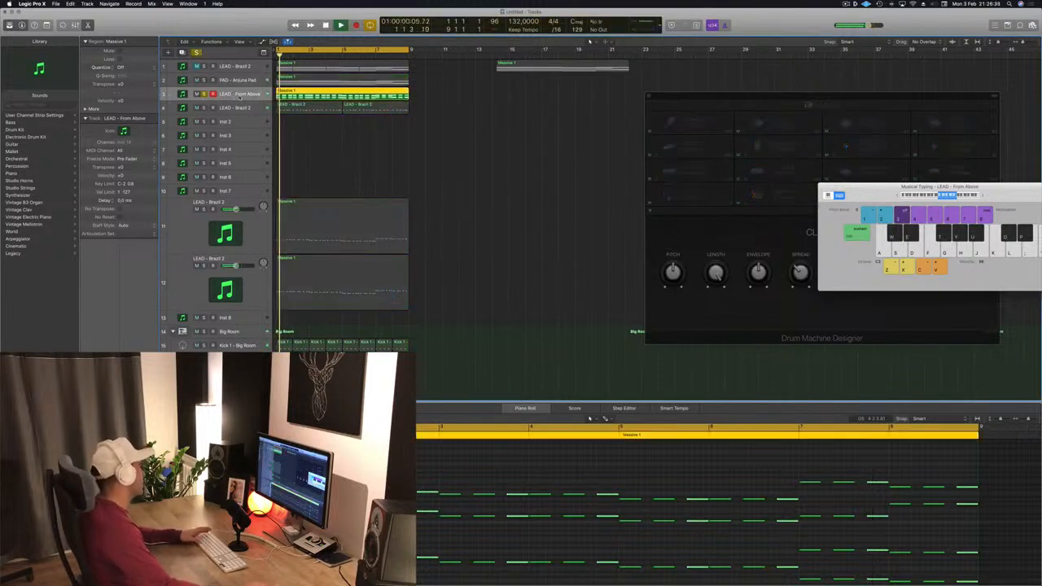
key(space)
key(v)
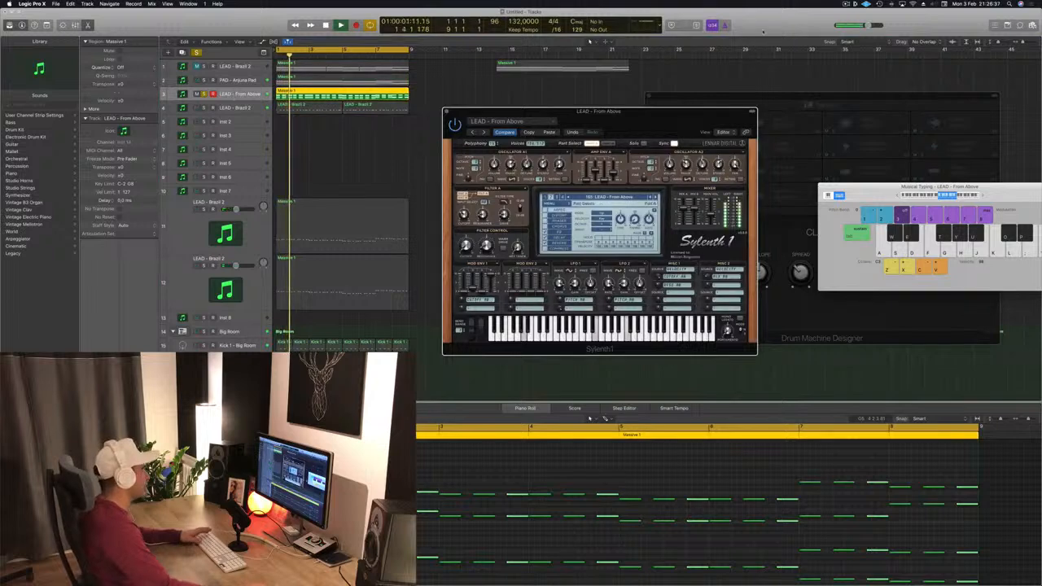
drag(634, 122, 528, 110)
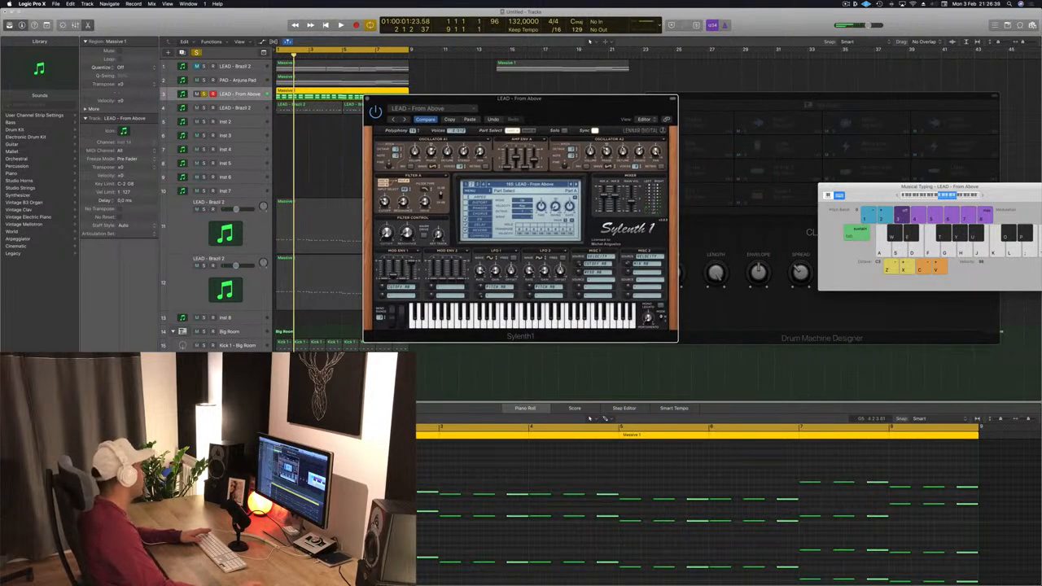
In the From Above Channel EQ, cut 100 Hz by 6 dB, set the low shelf to -1.5 dB at 164 Hz and enable the low cut.
click(99, 379)
key(space)
drag(330, 20, 631, 27)
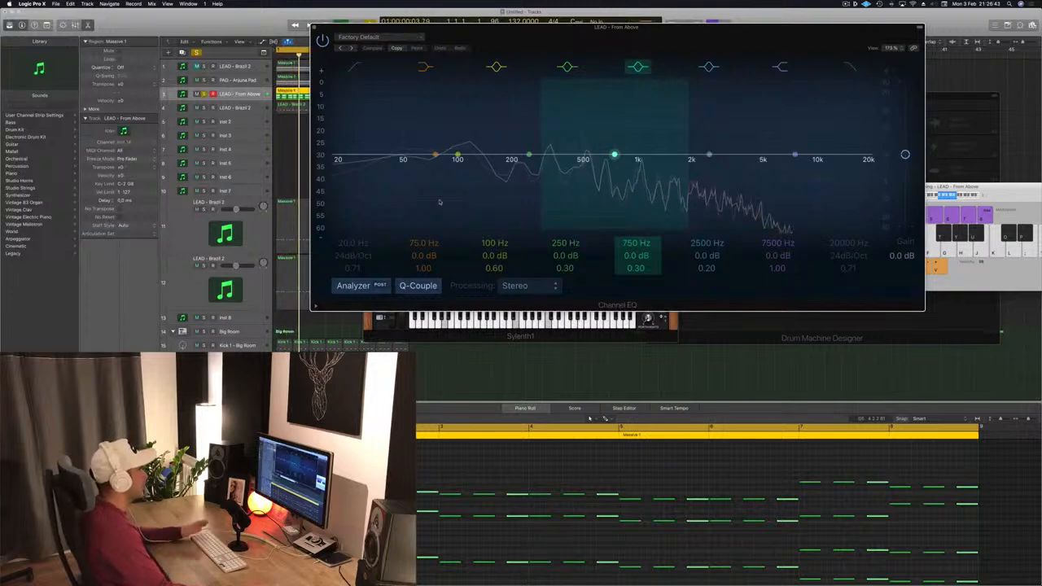
drag(439, 202, 440, 233)
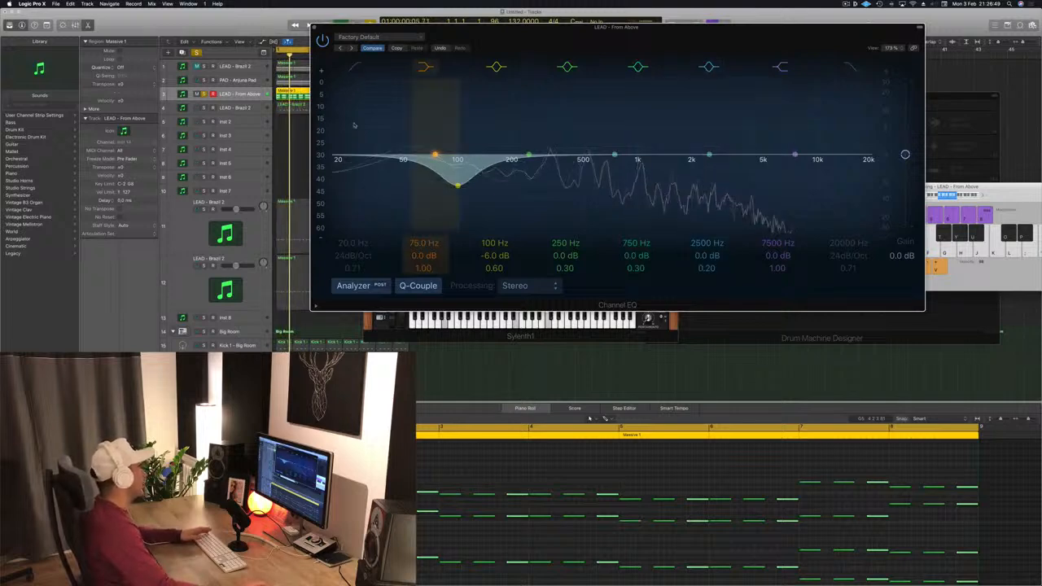
click(355, 66)
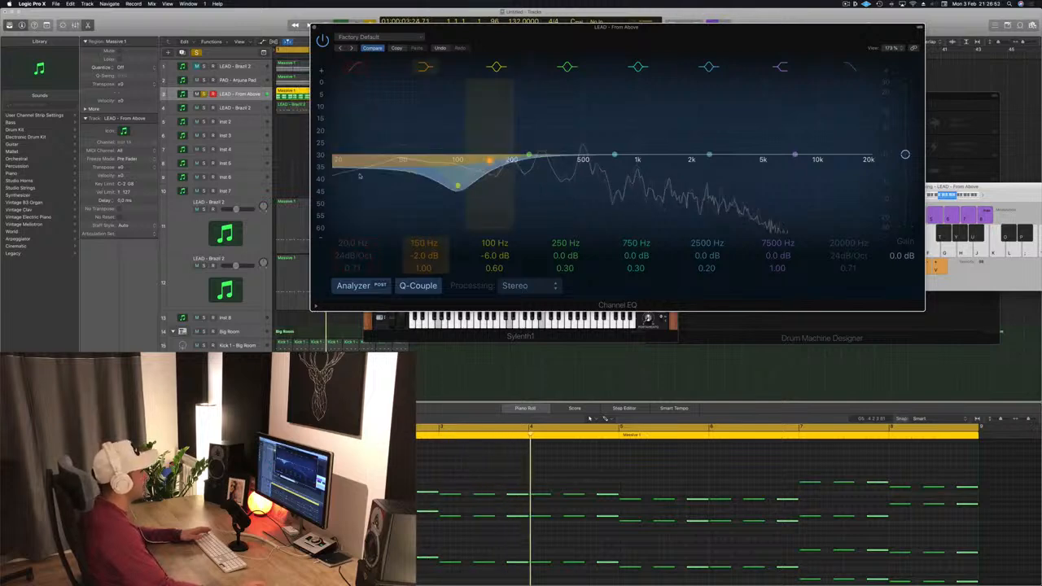
drag(360, 176, 367, 174)
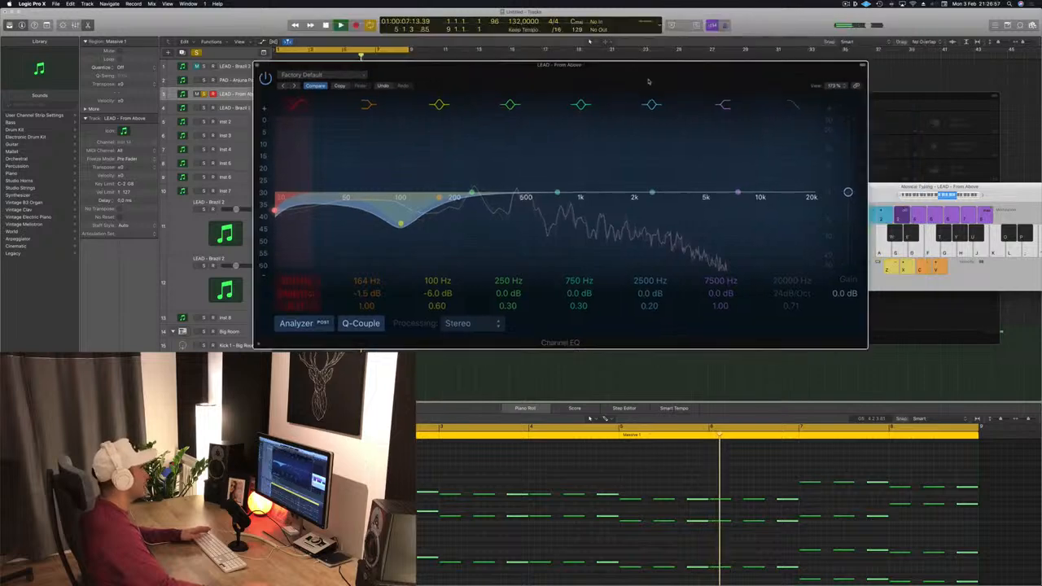
Raise the From Above low-cut filter to 82 Hz, audition it and close the Channel EQ window.
drag(276, 214, 394, 216)
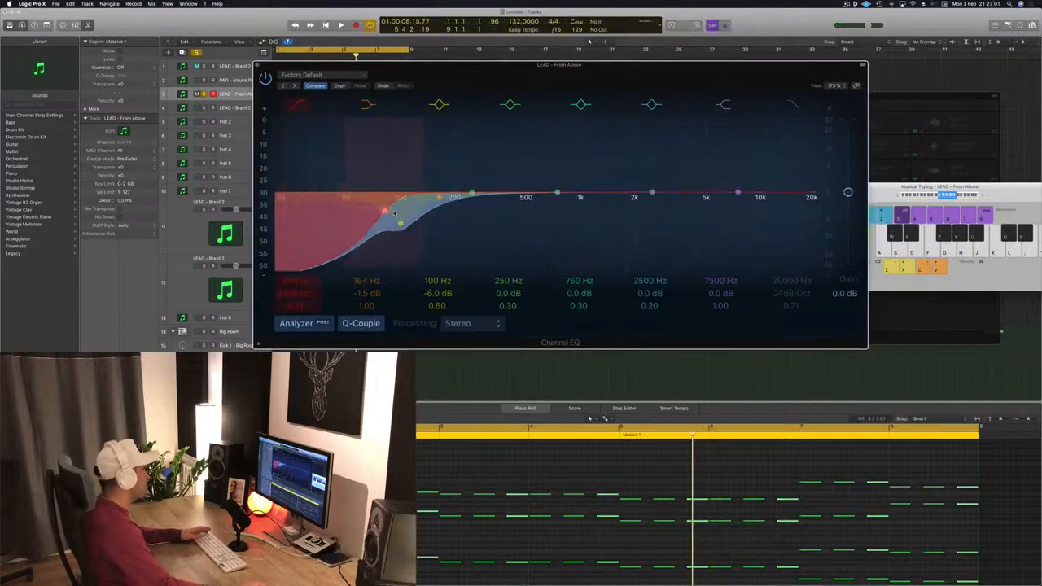
key(space)
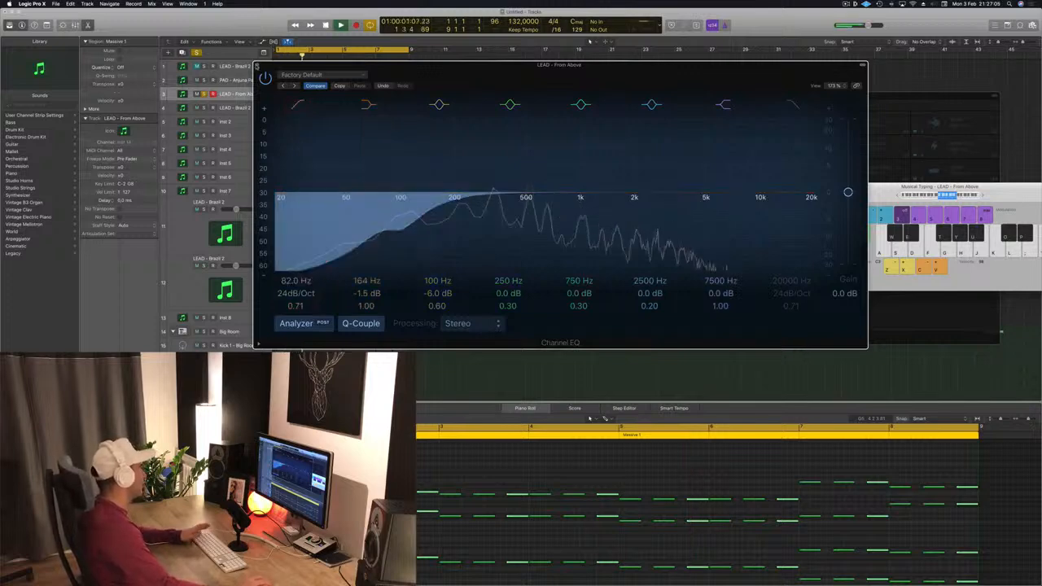
click(257, 66)
key(space)
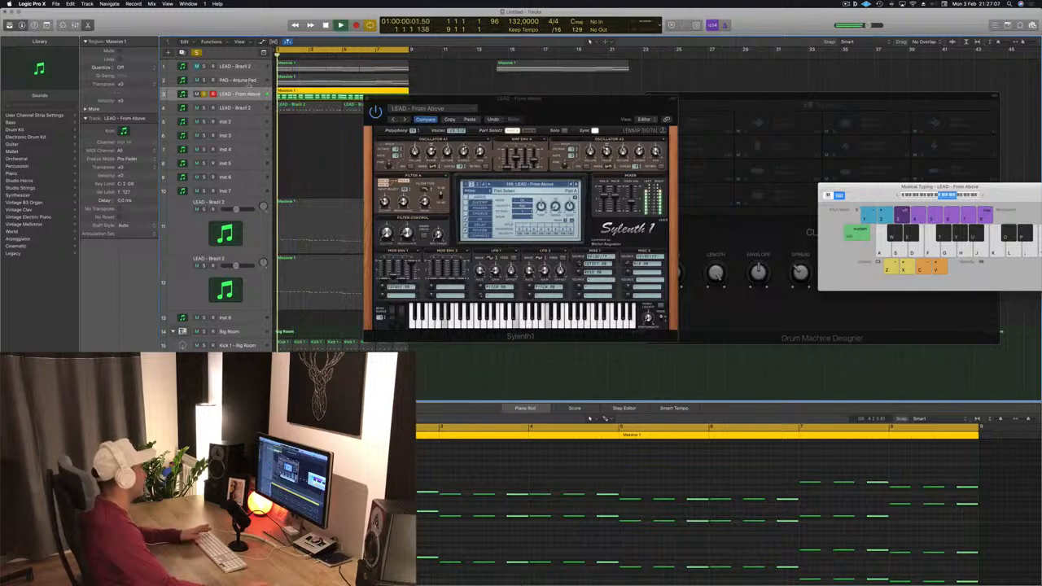
Solo and select the LEAD - Brazil 2 track 12 during playback, and close the From Above synth window.
key(space)
scroll(210, 149, down, 1)
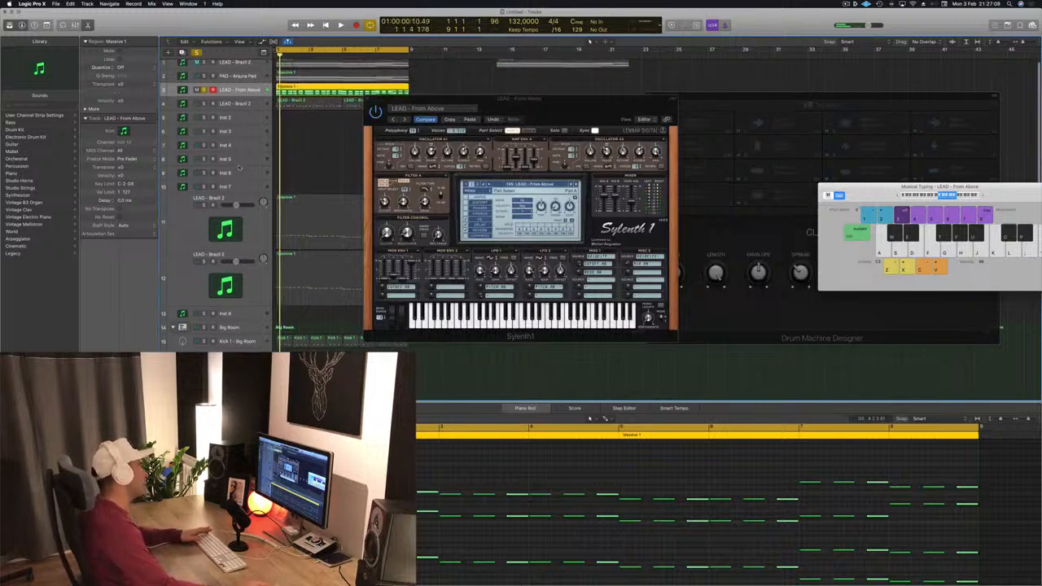
key(space)
click(199, 274)
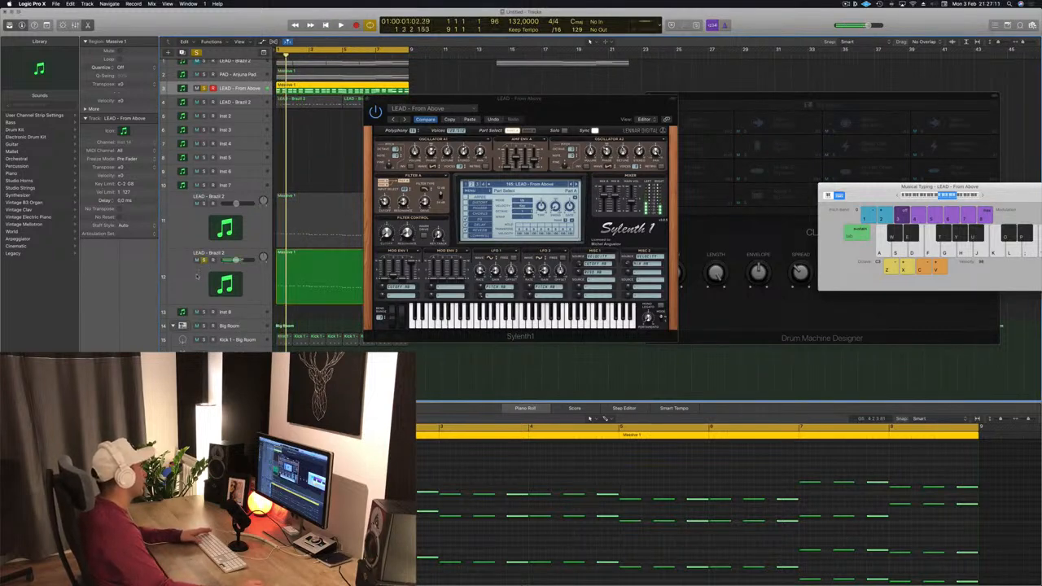
key(space)
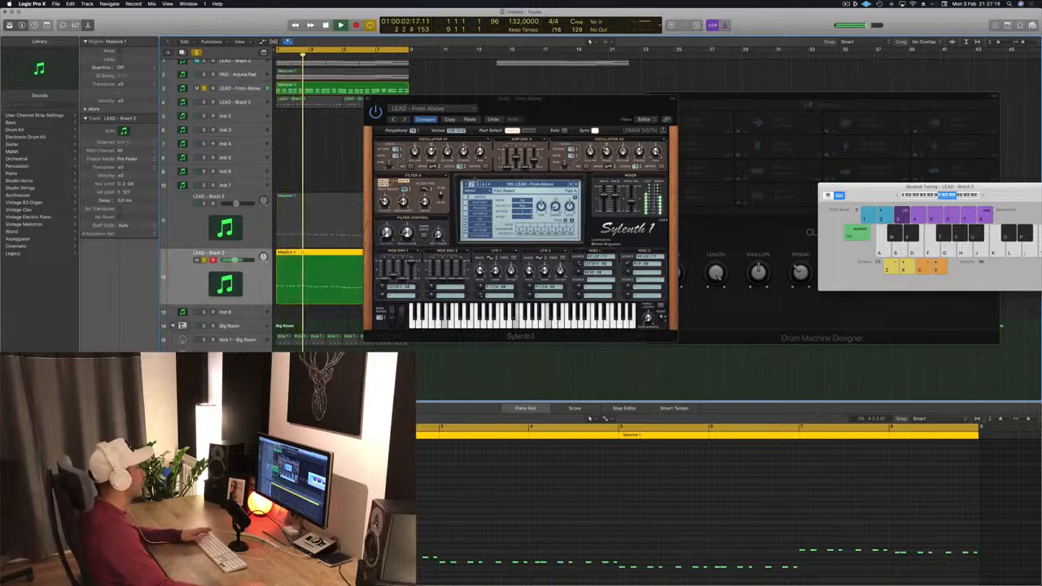
drag(369, 100, 575, 157)
click(575, 158)
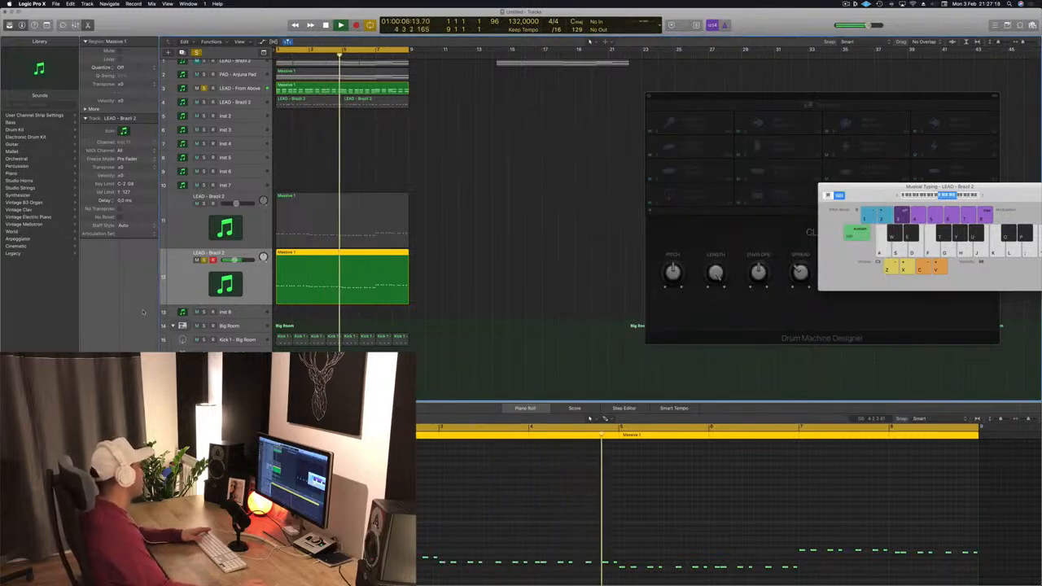
Solo and select track 11, tweak the filter control cutoff in its Sylenth1 and close the synth window.
click(193, 224)
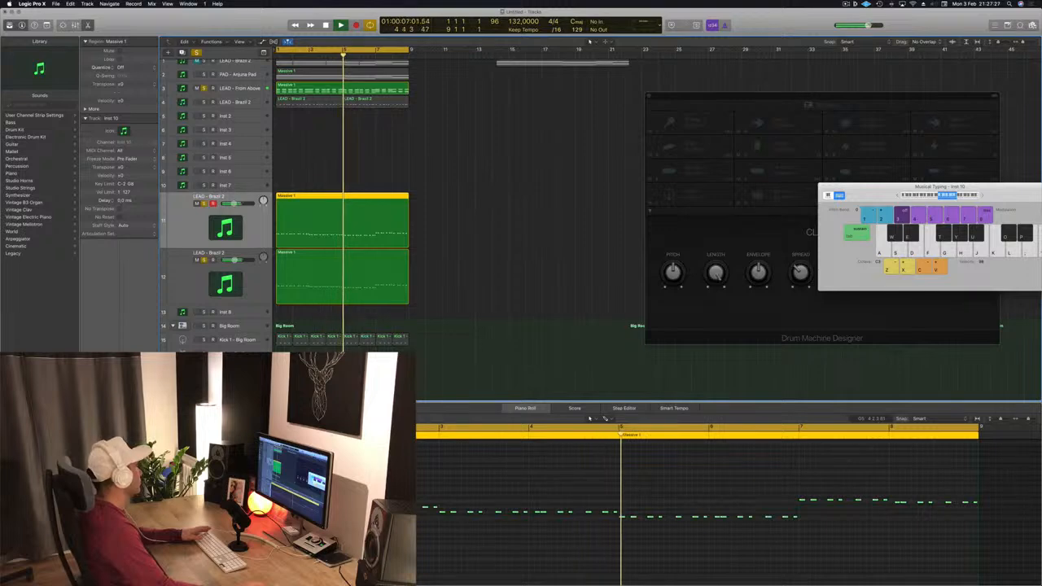
double_click(226, 228)
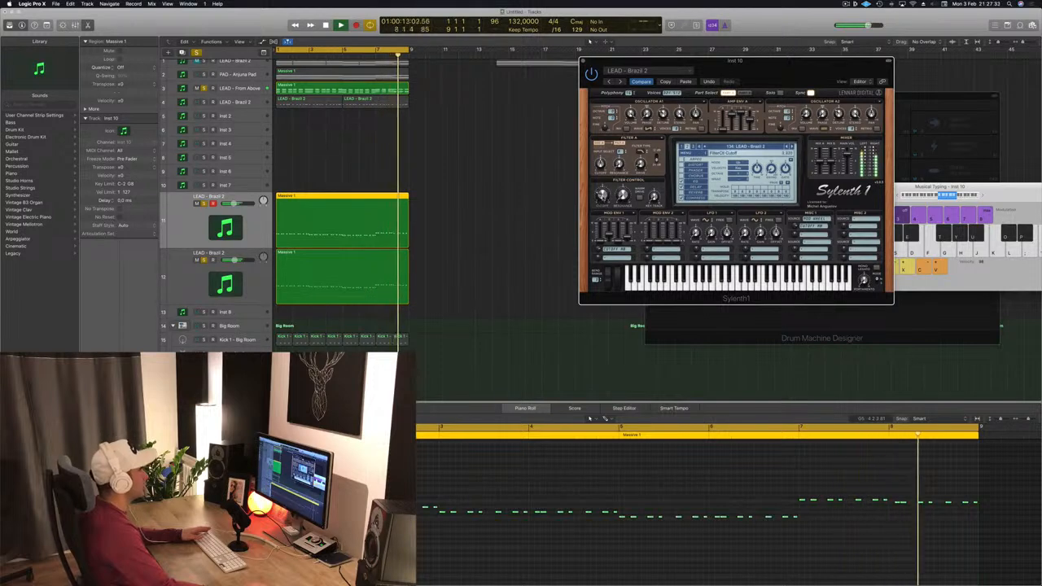
click(583, 62)
scroll(361, 156, up, 1)
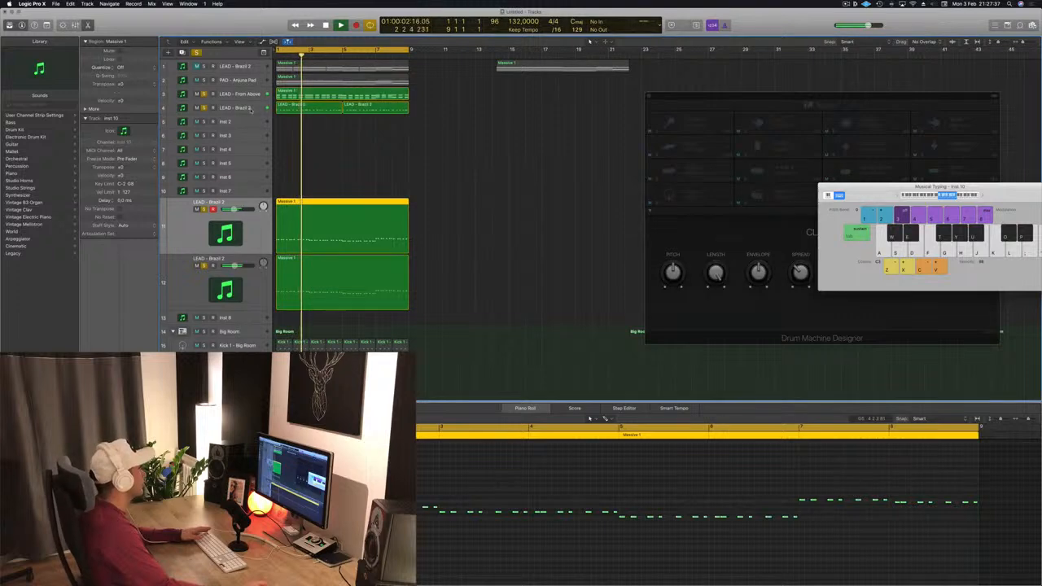
Add track 4 and the PAD - Anjuna Pad track to the soloed tracks, leaving the pad selected.
click(202, 108)
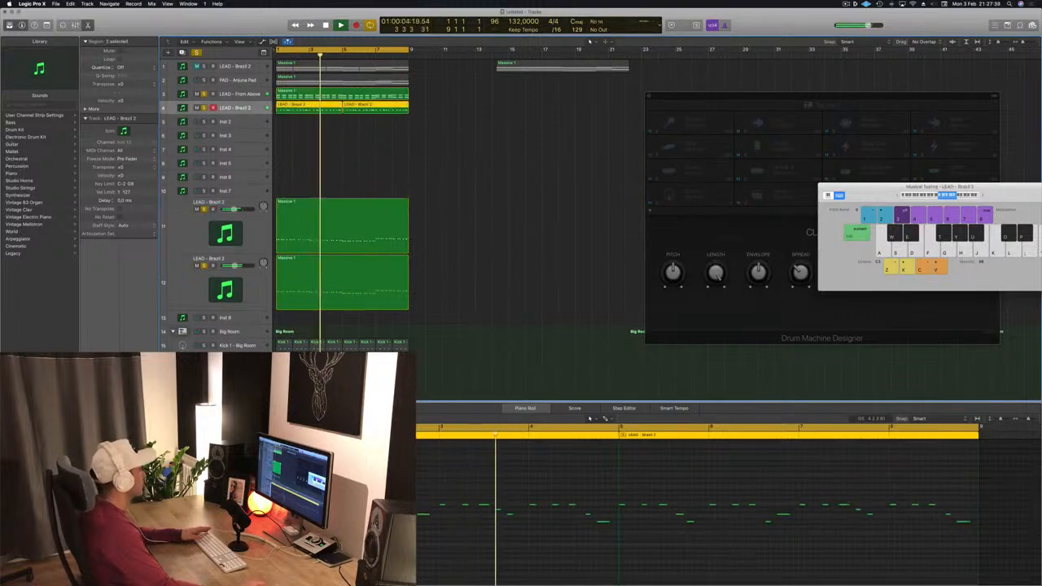
scroll(463, 234, up, 1)
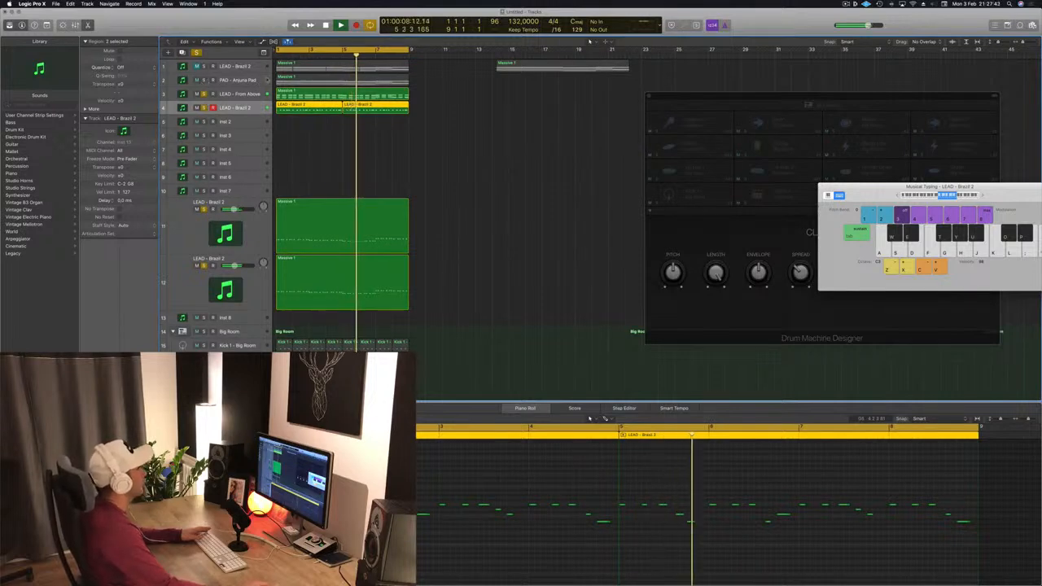
click(209, 82)
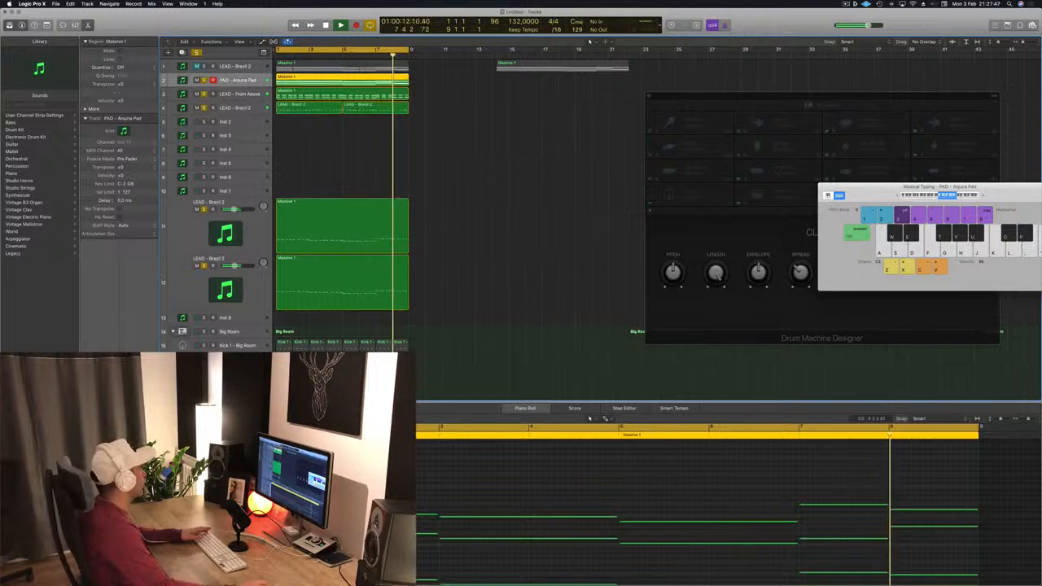
Enable an 80 Hz low cut with a Q of 0.83 in the Anjuna Pad Channel EQ and close its window.
key(v)
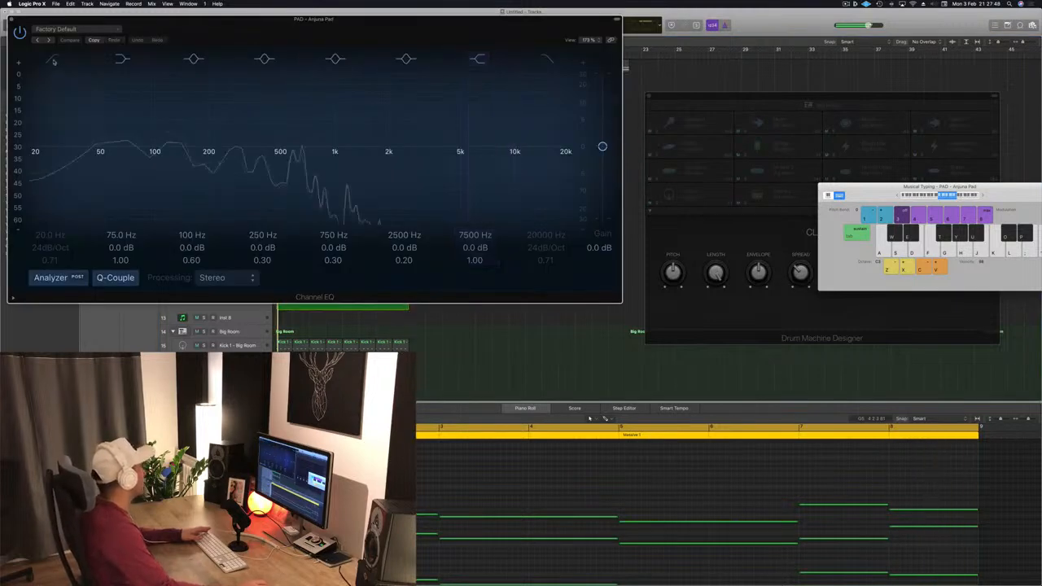
click(45, 162)
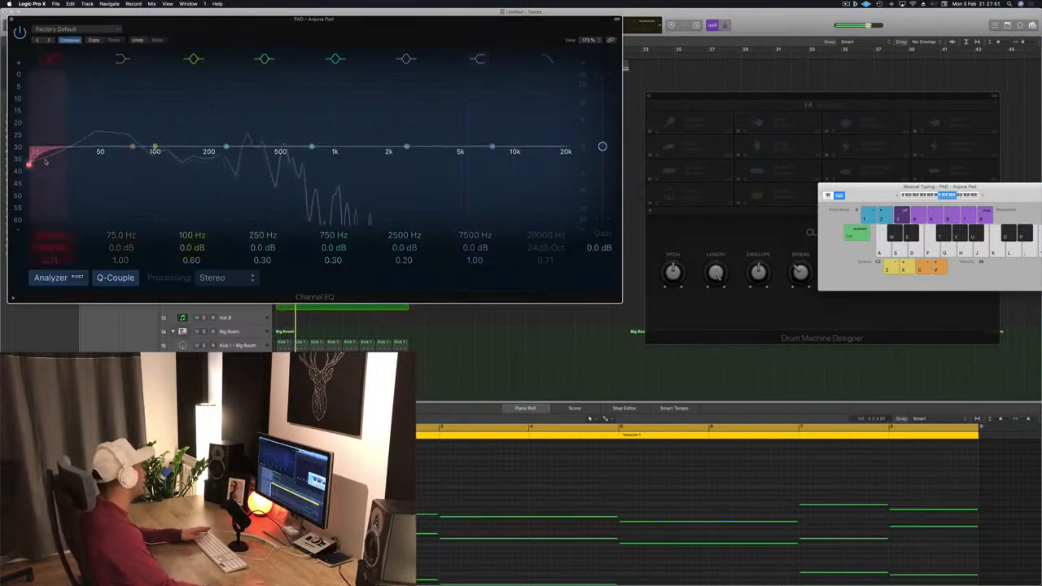
drag(62, 165, 147, 159)
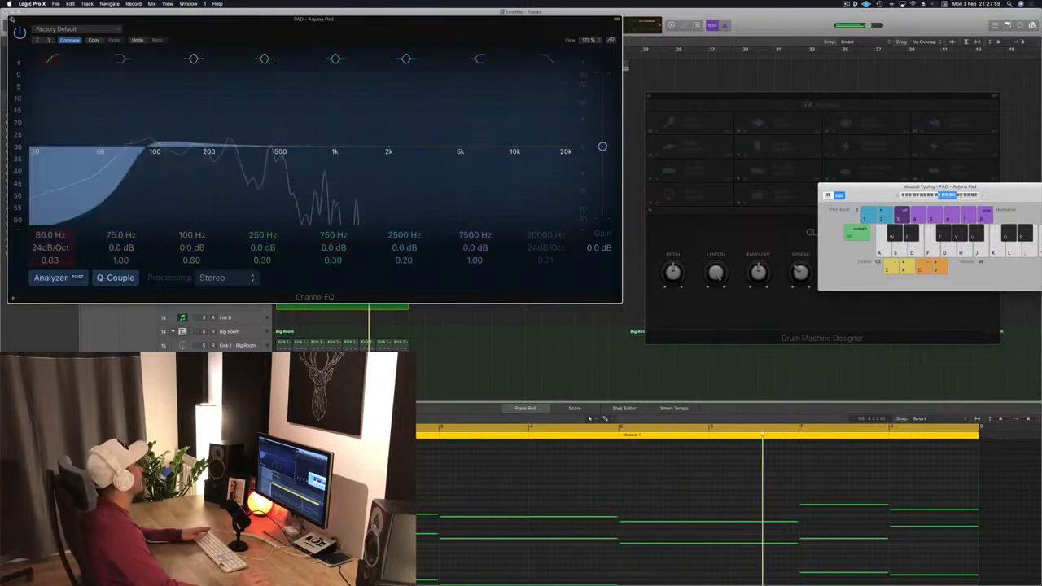
click(13, 19)
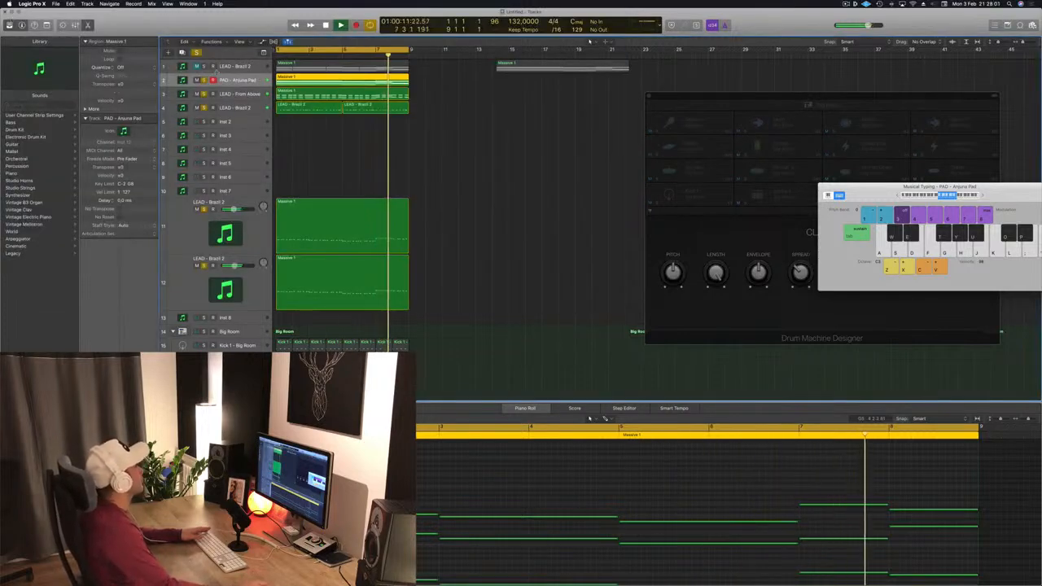
Unmute, solo and select the LEAD - Brazil 2 track 1 and bring up its Channel EQ.
click(196, 66)
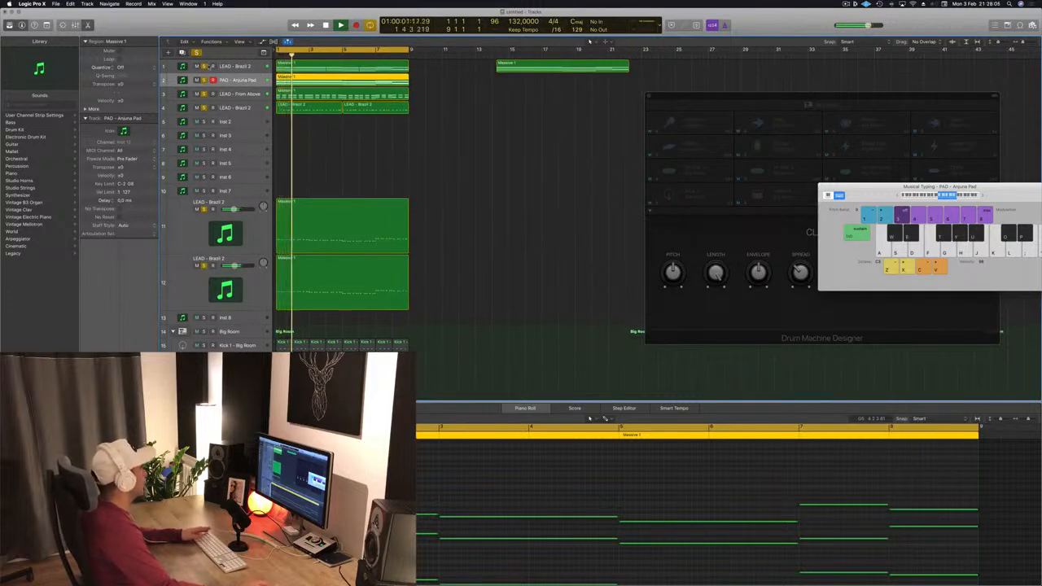
click(244, 66)
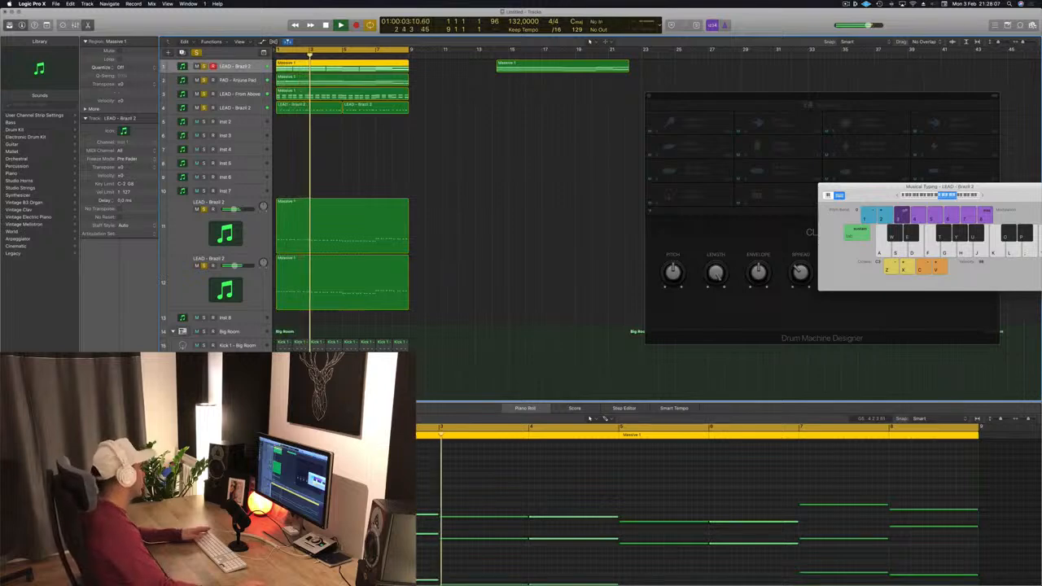
click(99, 373)
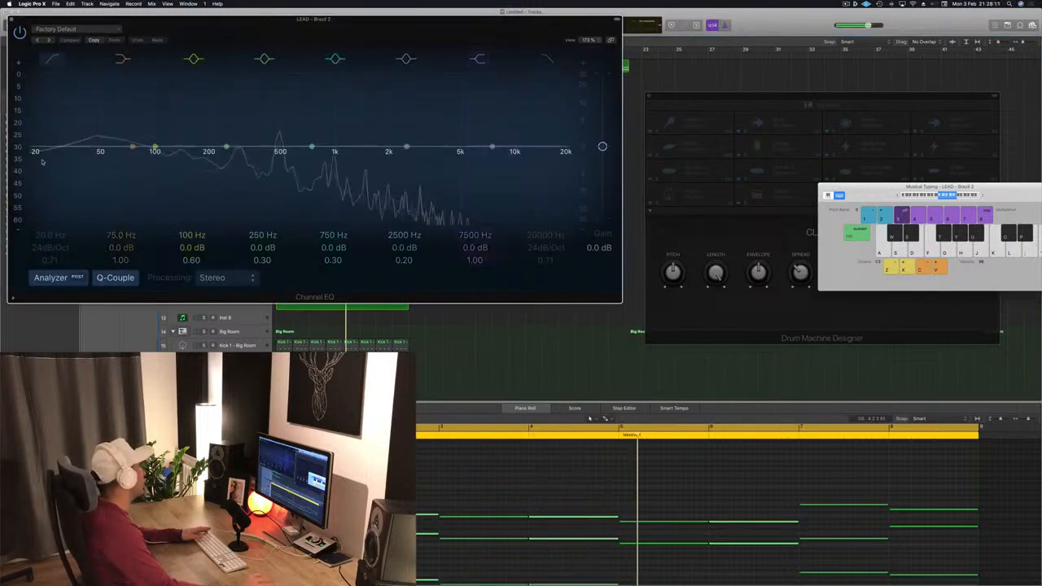
Enable the low cut in track 1's Channel EQ and raise its cutoff to just below 200 Hz with playback stopped.
drag(39, 155, 29, 164)
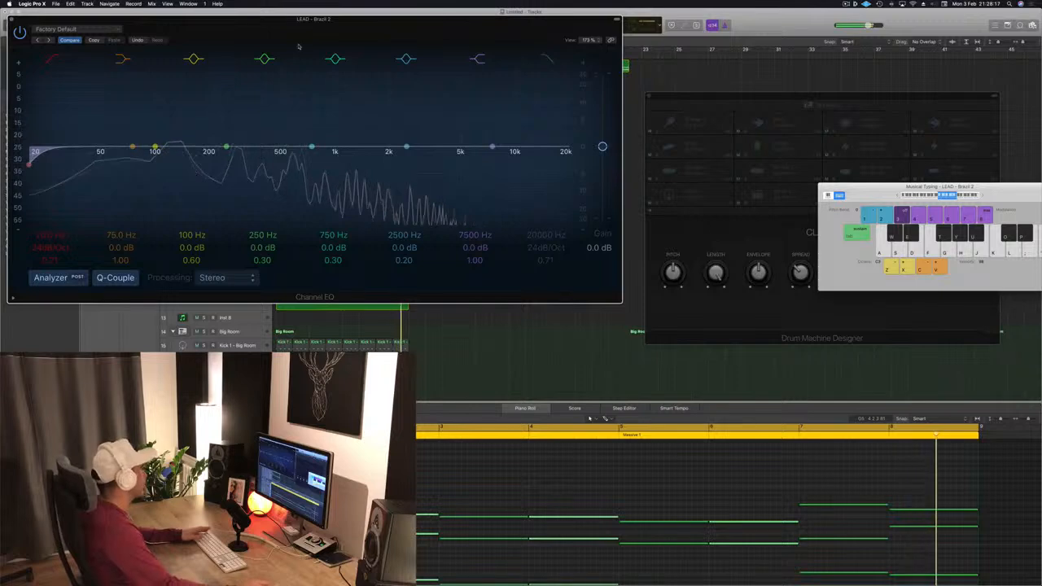
drag(333, 26, 468, 47)
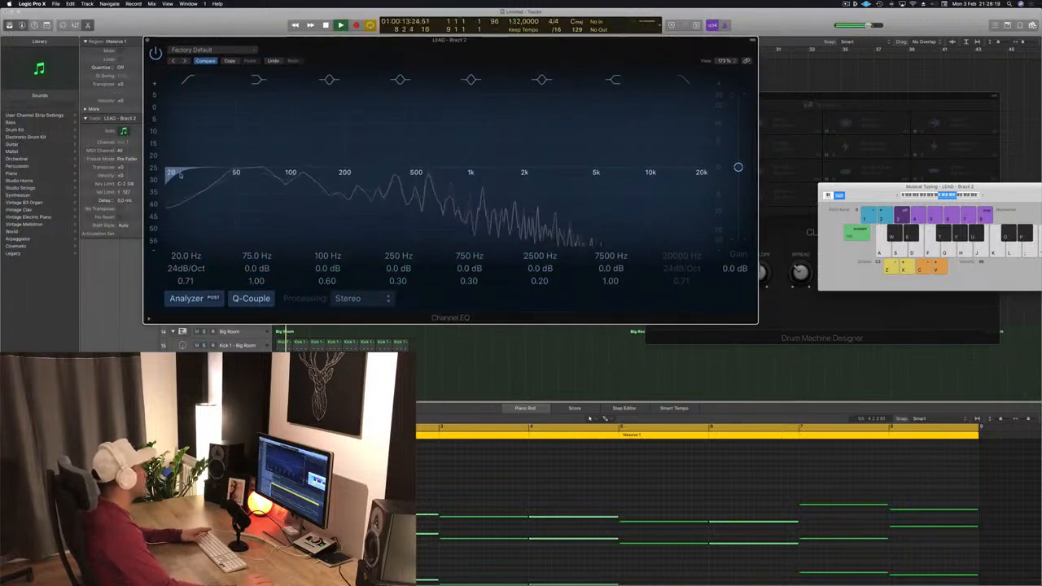
key(space)
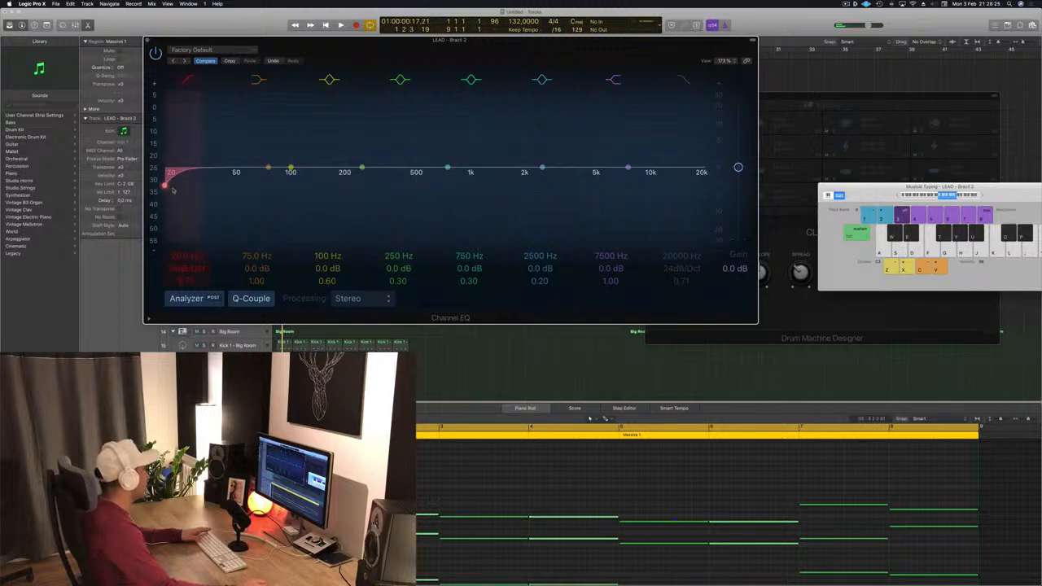
drag(173, 186, 333, 183)
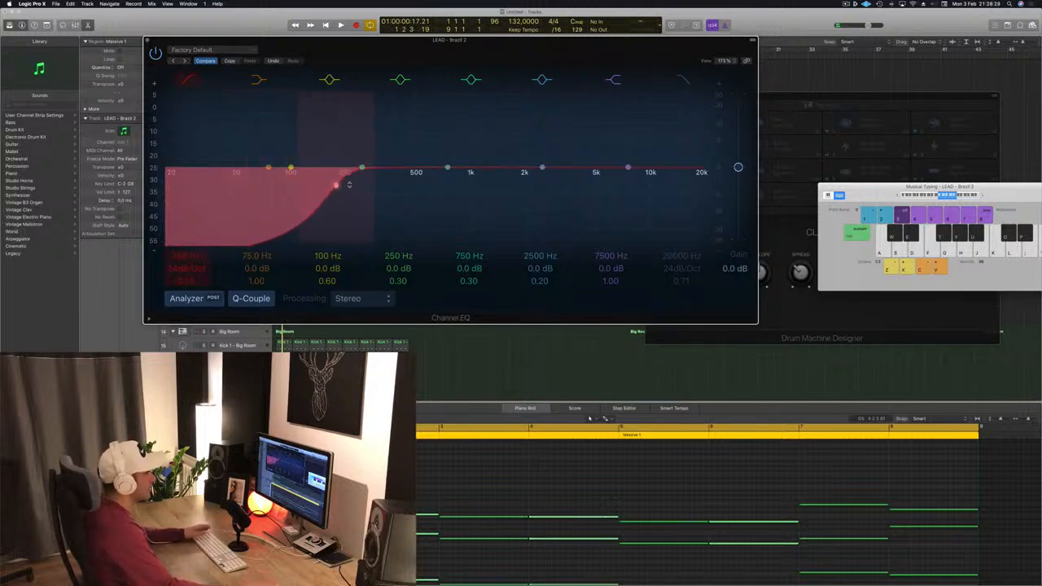
Close track 1's Channel EQ window and clear all solos to hear the full mix.
drag(614, 50, 684, 63)
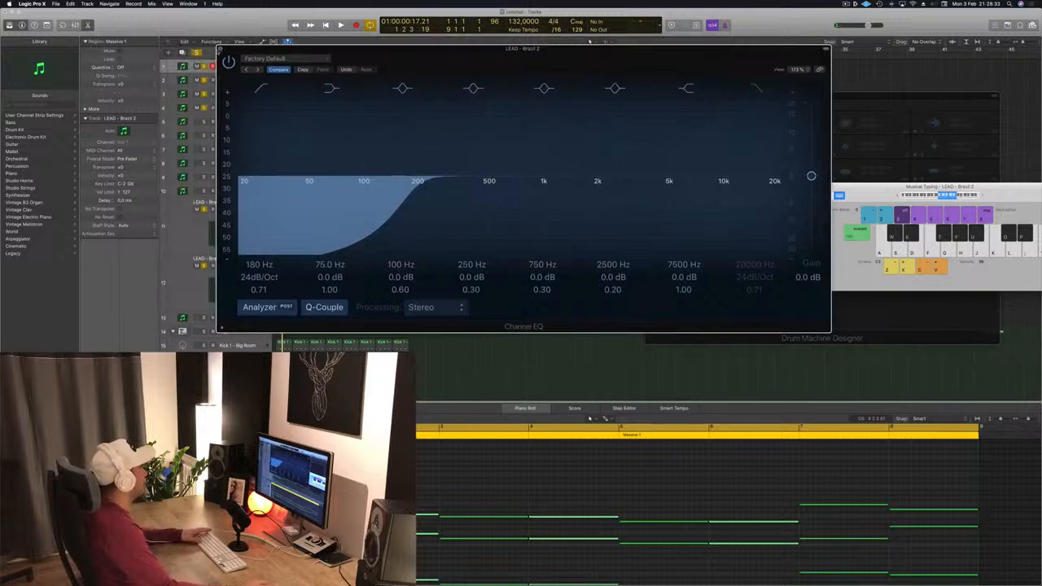
key(super+w)
click(197, 53)
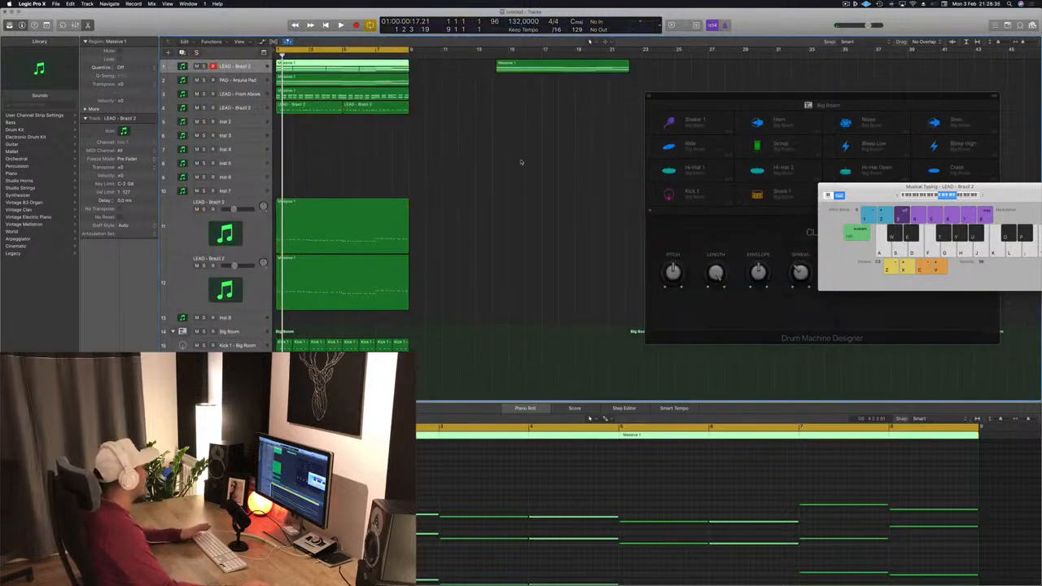
key(space)
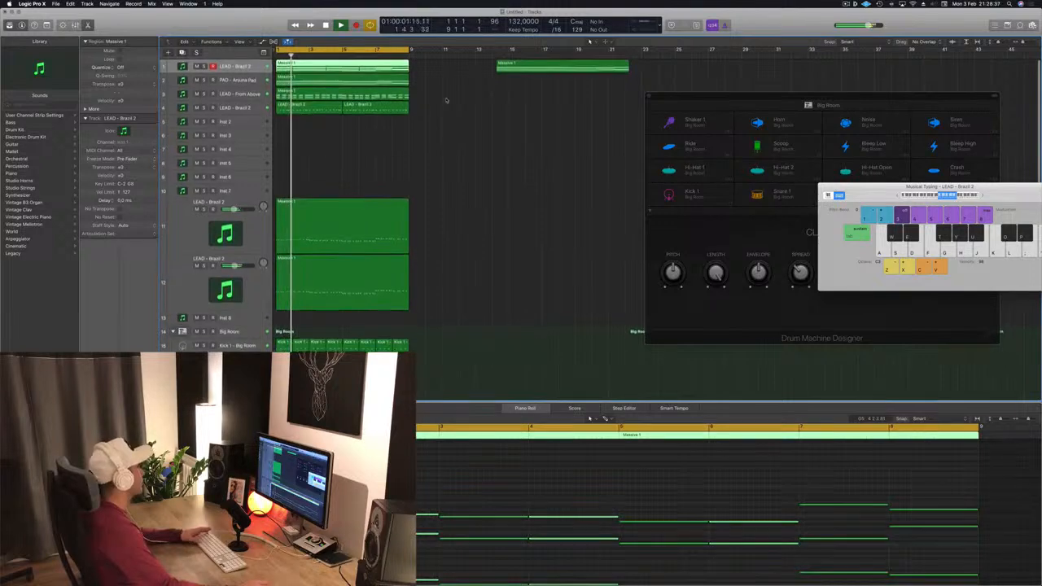
key(space)
key(space)
Mute the LEAD - Brazil 2 track 1 and briefly check the PAD - Anjuna Pad and track 4 layers during playback.
click(197, 67)
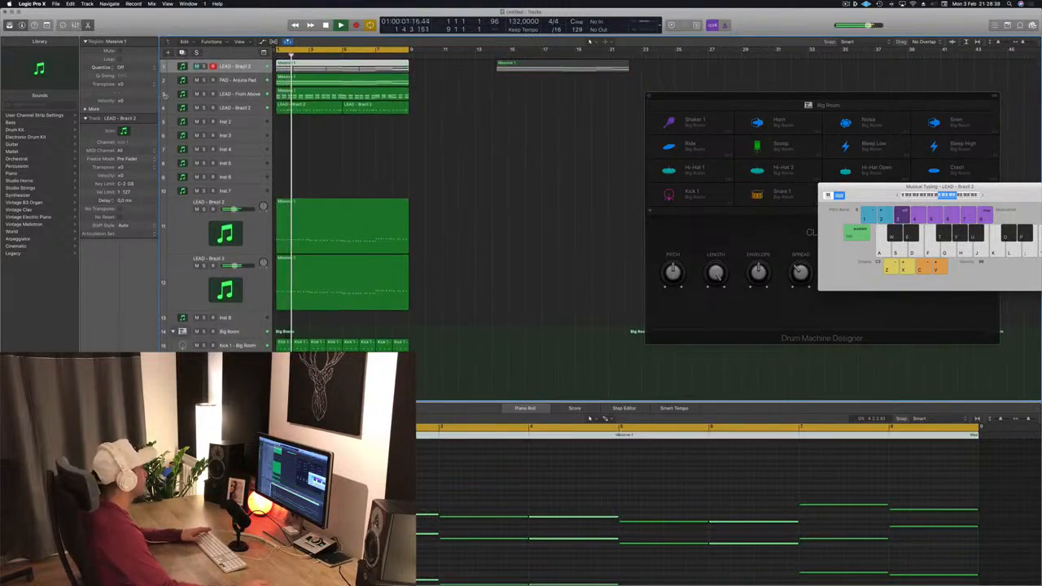
click(204, 81)
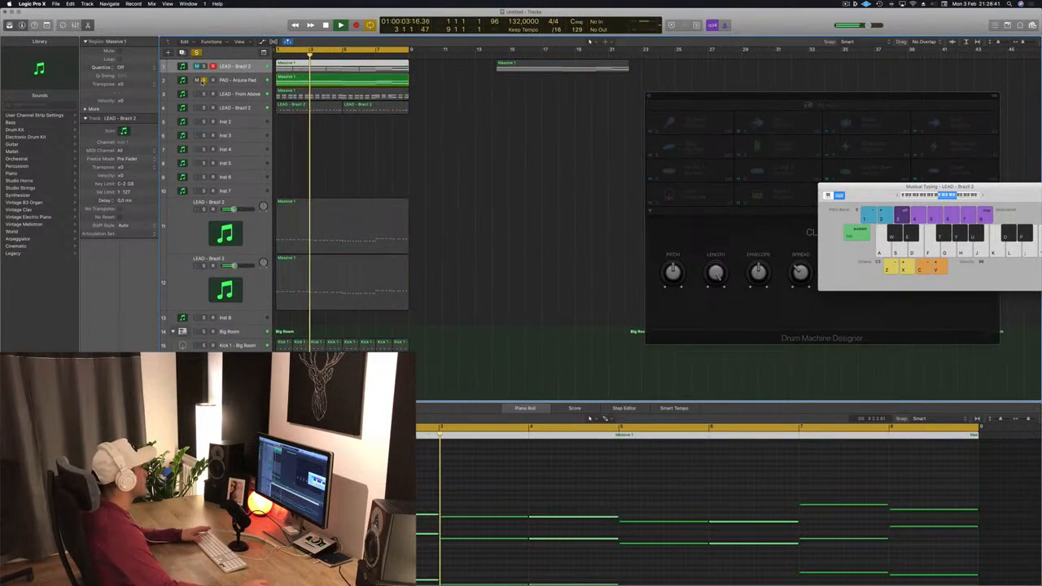
click(204, 80)
click(472, 160)
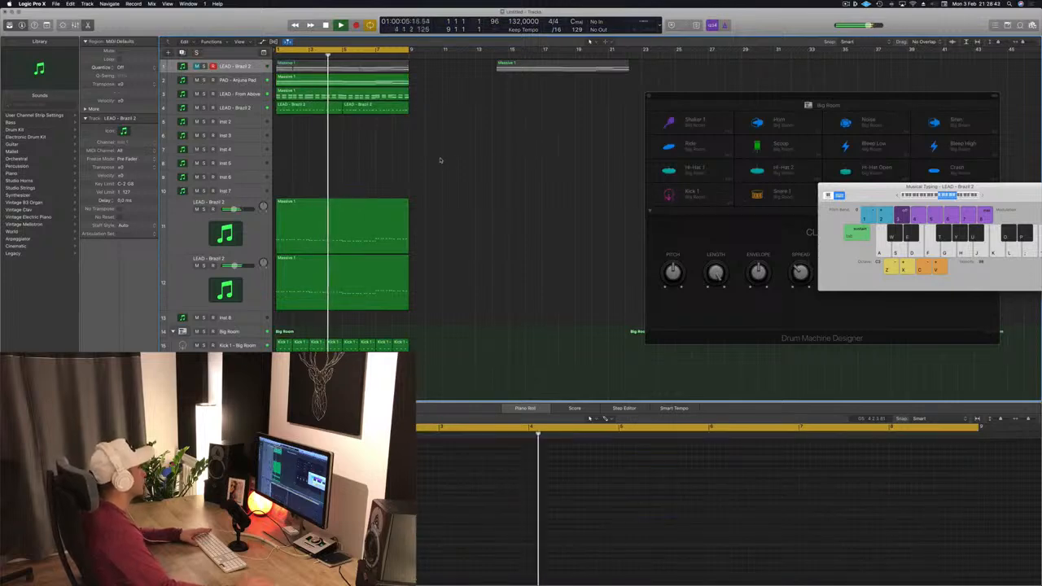
click(234, 108)
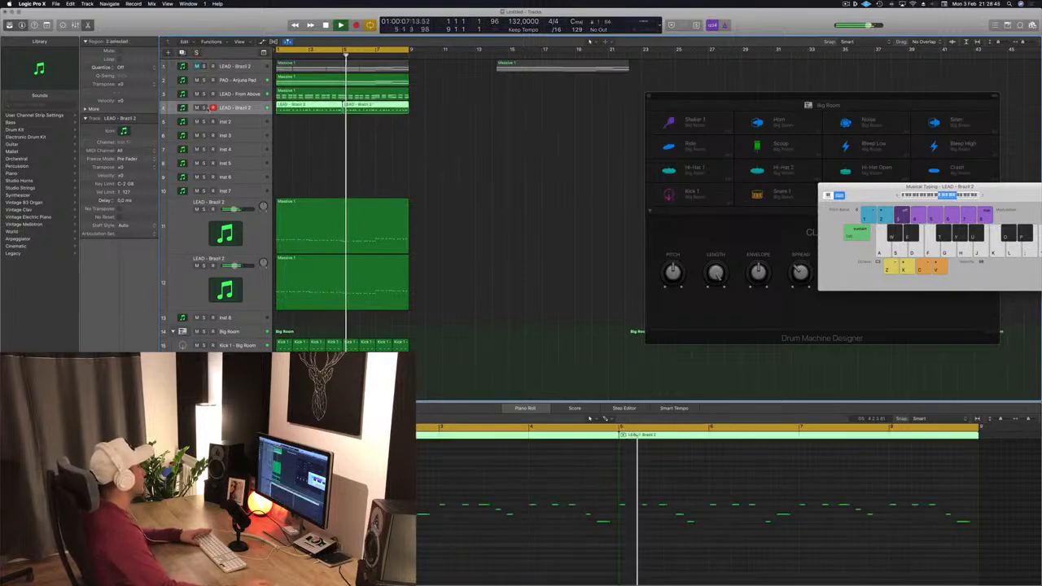
click(204, 108)
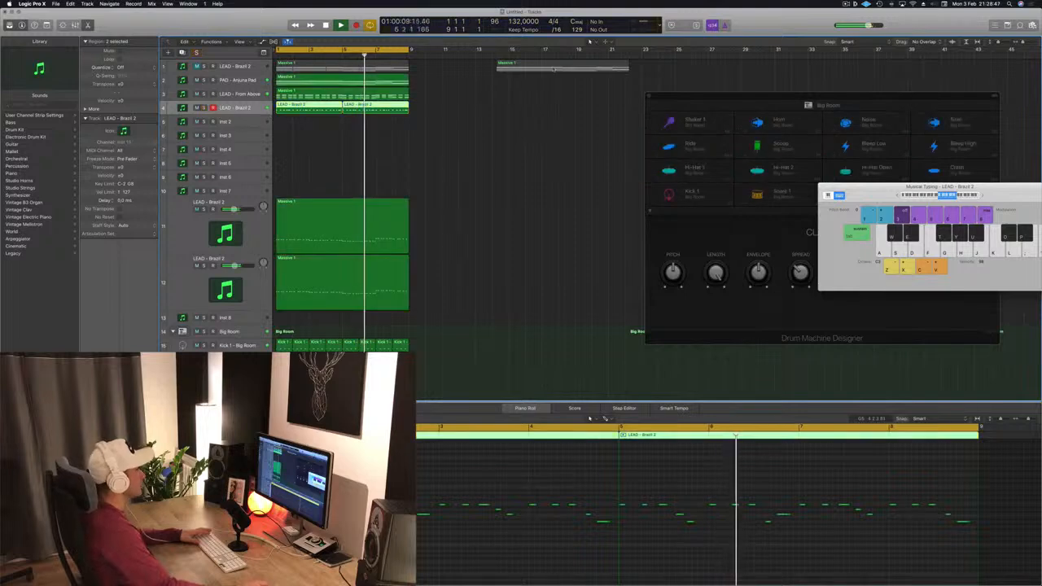
Move the spare Massive 1 region on track 1 to about bar 25 and repeat the eight-bar cycle section three times.
drag(548, 67, 725, 75)
scroll(432, 155, left, 5)
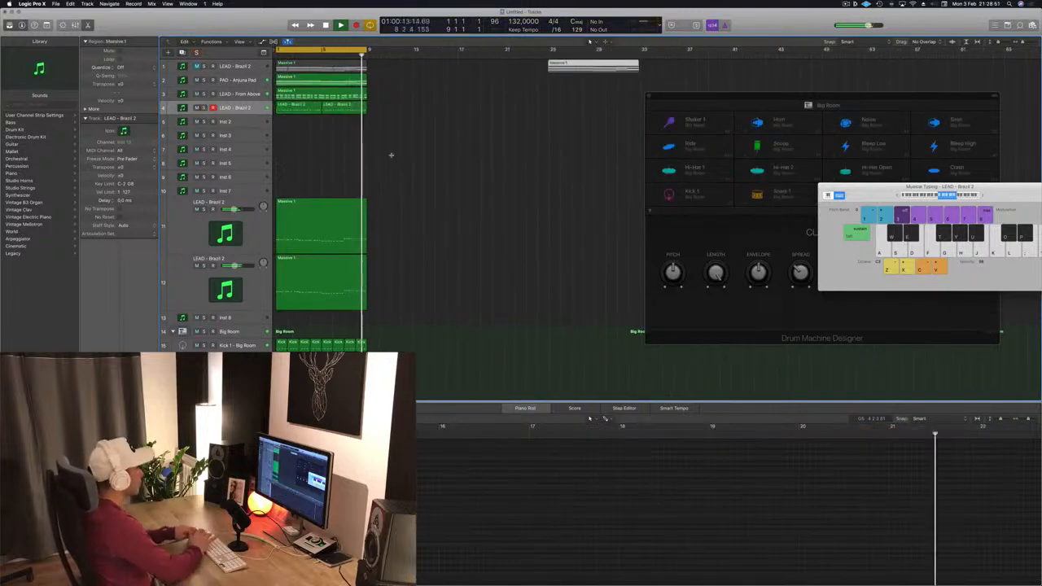
key(ctrl+super+r)
click(392, 156)
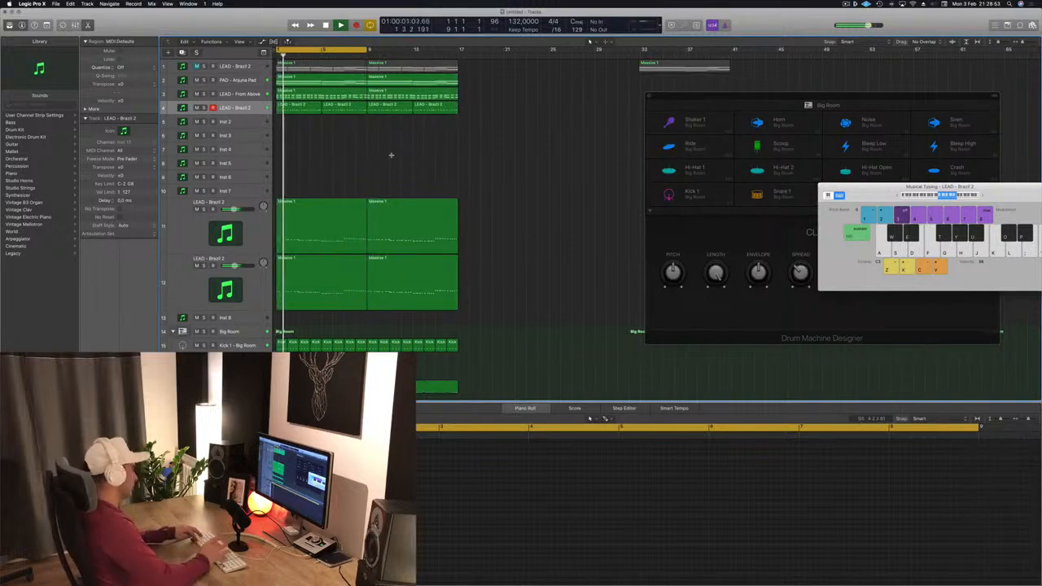
key(ctrl+super+r)
key(ctrl+super+r)
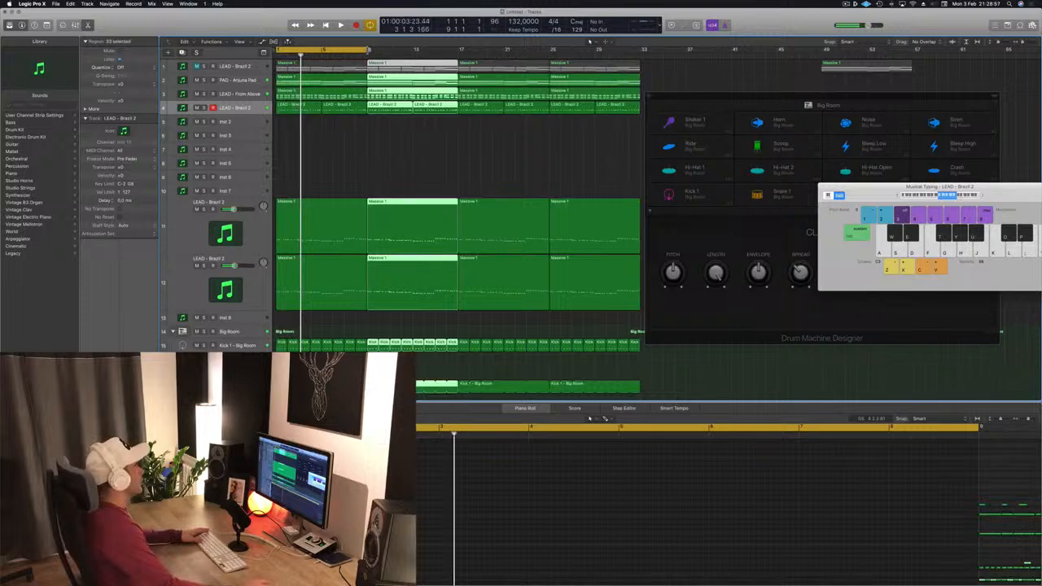
Extend the cycle range to bar 33 and show the secondary ruler above the tracks.
drag(368, 51, 643, 51)
click(644, 67)
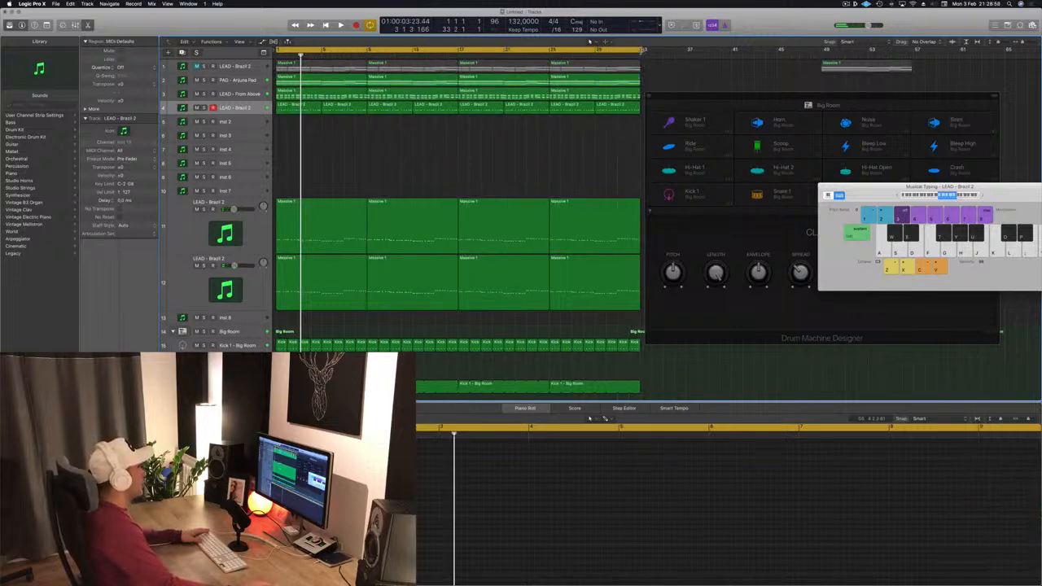
key(space)
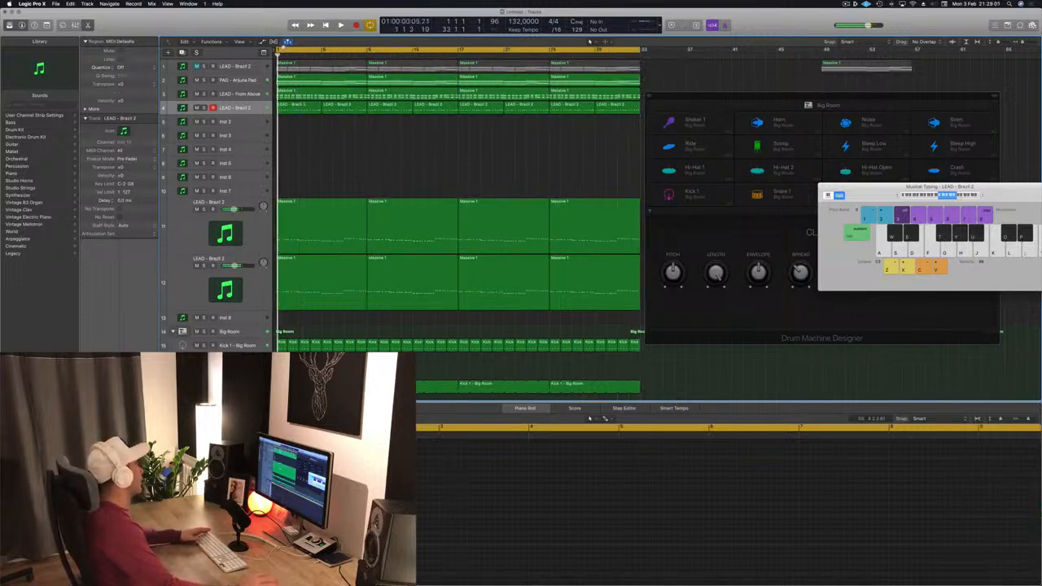
click(252, 42)
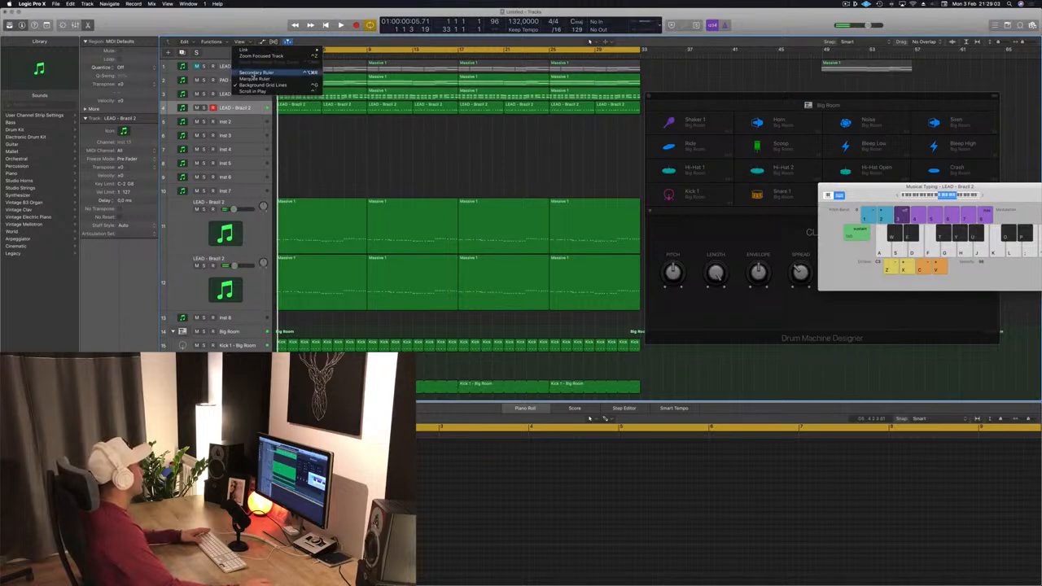
click(254, 73)
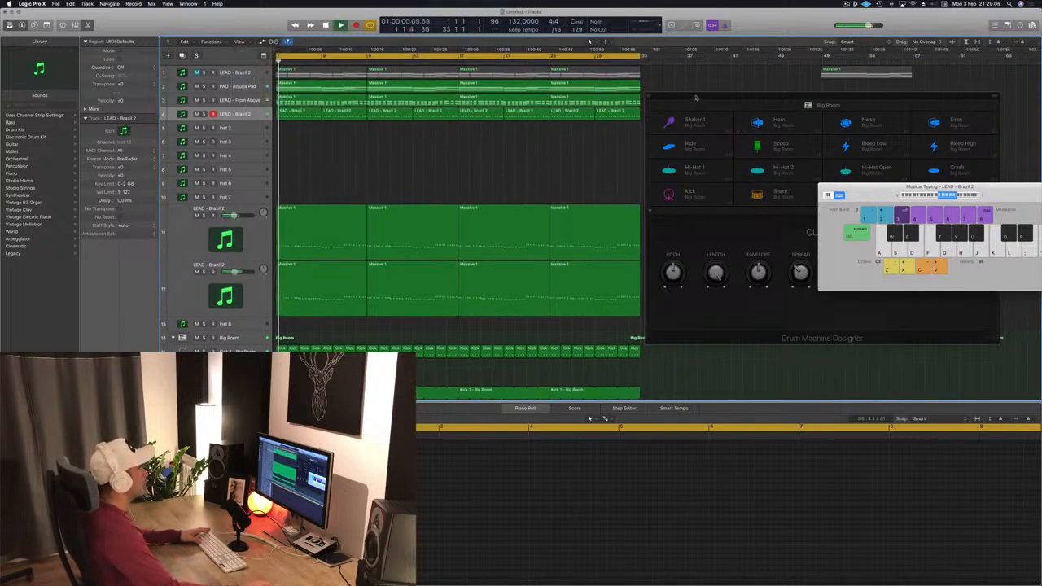
Move the Drum Machine Designer window aside and repeat the 32-bar cycle section once so all tracks extend to bar 65.
drag(696, 97, 818, 160)
key(space)
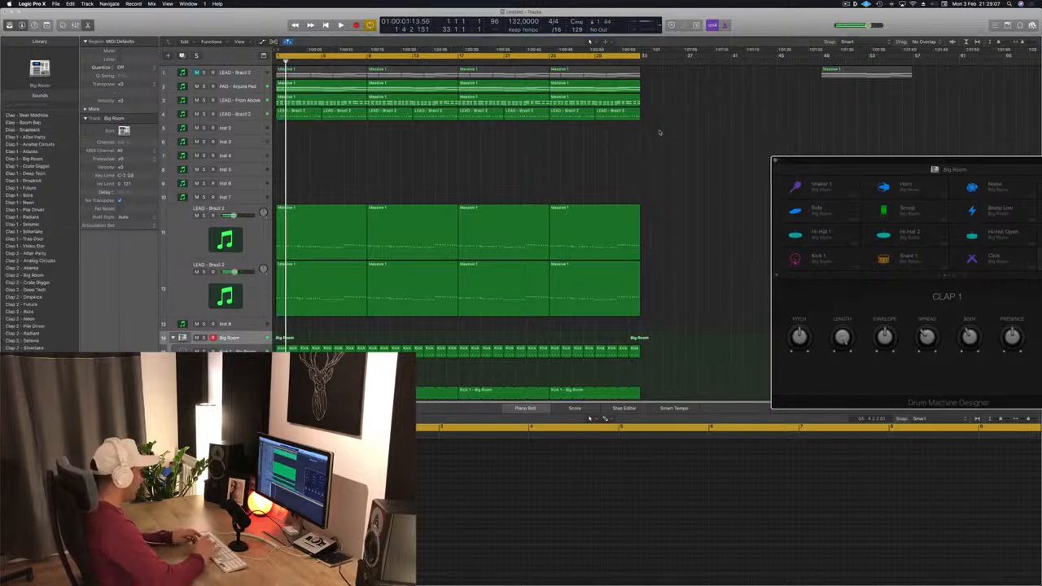
key(super+r)
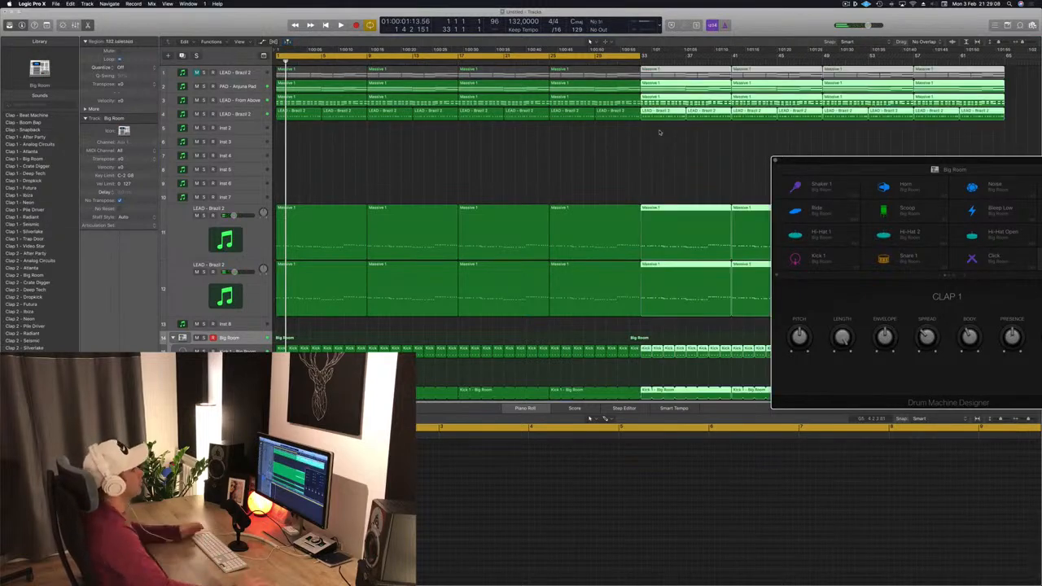
key(super+Left)
click(591, 180)
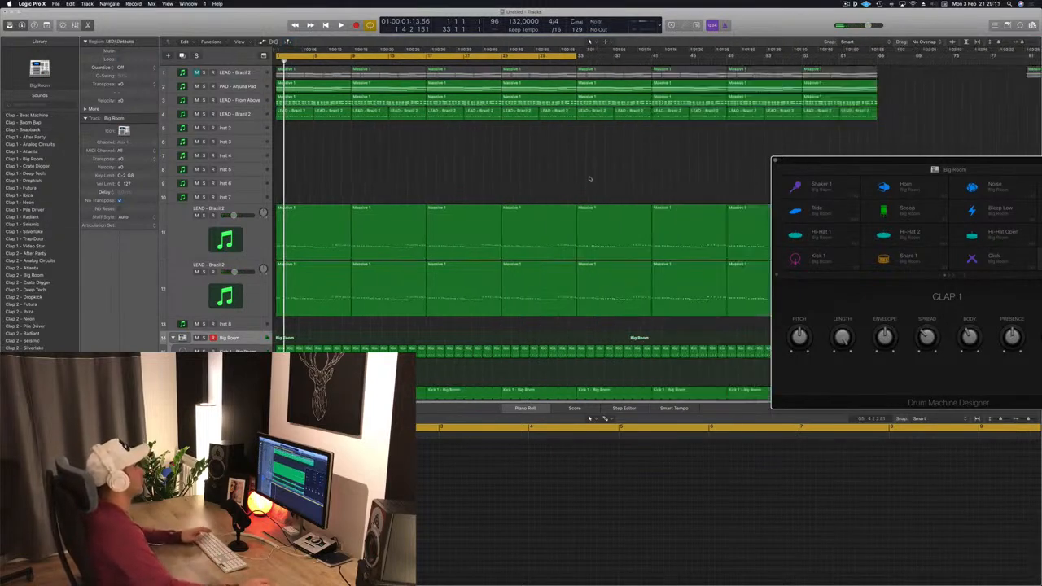
Extend the cycle range to bar 65 and restart playback from the beginning, with the Drum Machine Designer window repositioned.
key(space)
drag(580, 58, 880, 84)
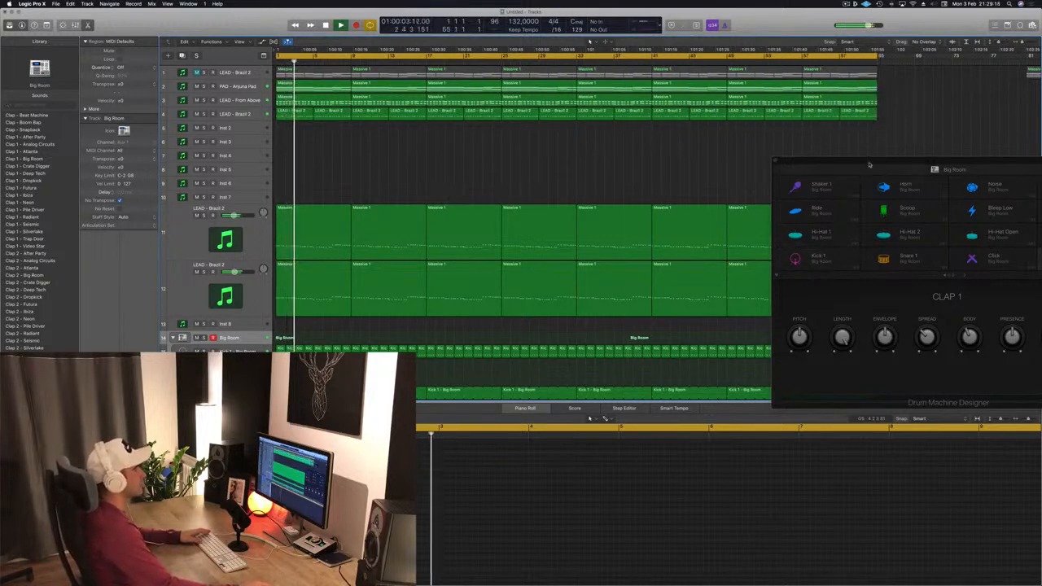
drag(872, 162, 811, 67)
key(Return)
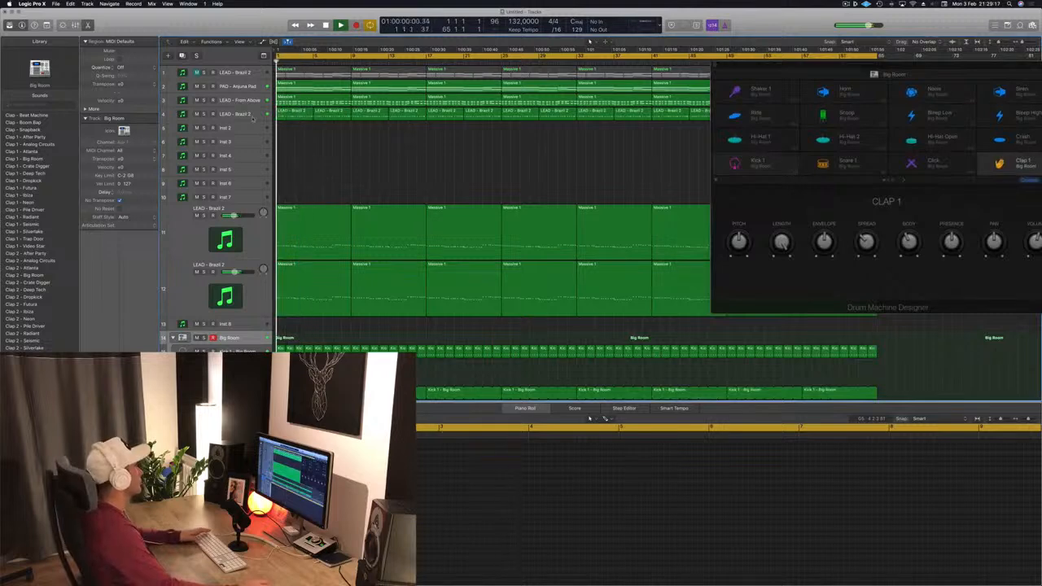
Lower the melody notes of the LEAD - Brazil 2 regions on track 4 by an octave in the Piano Roll.
click(250, 114)
key(space)
click(386, 533)
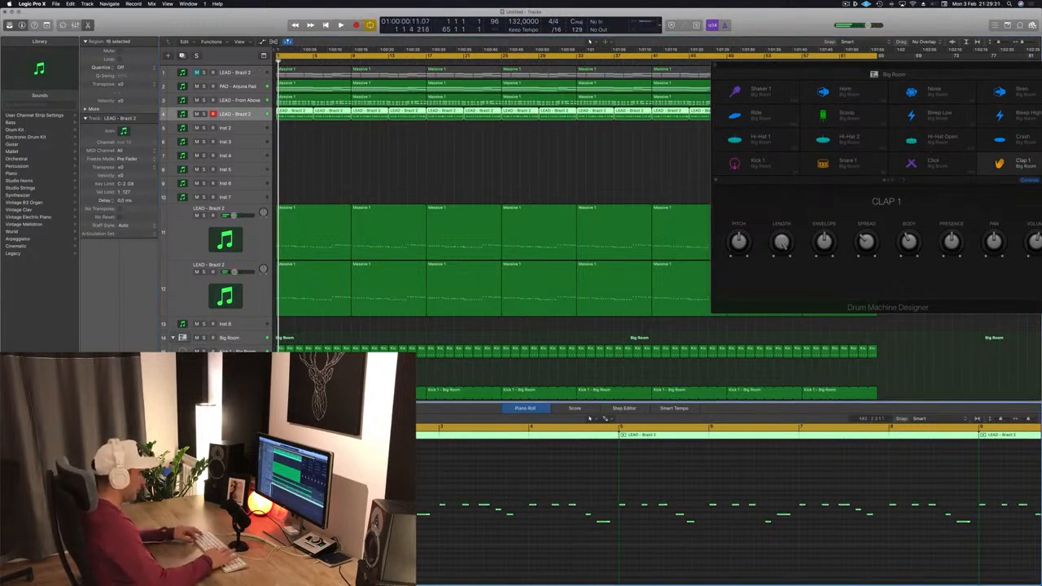
key(space)
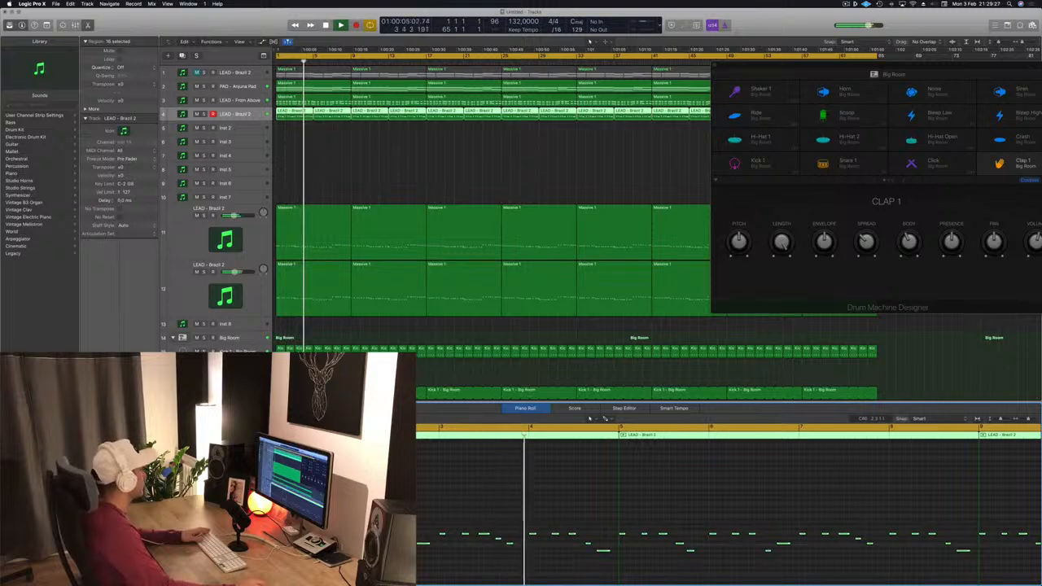
Stop playback and close the Drum Machine Designer window to uncover the arrangement.
click(382, 164)
drag(729, 65, 593, 74)
key(space)
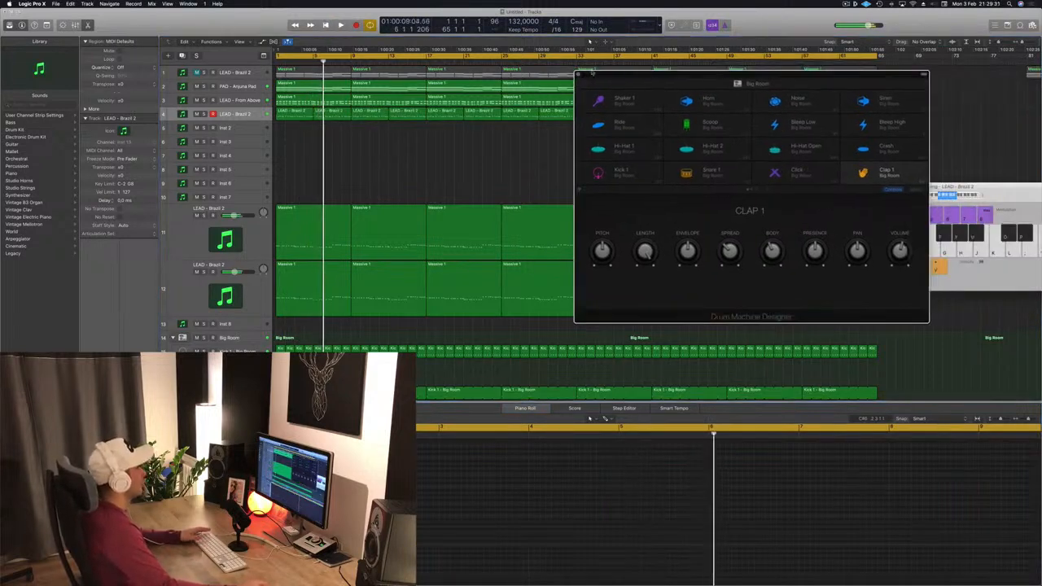
click(578, 75)
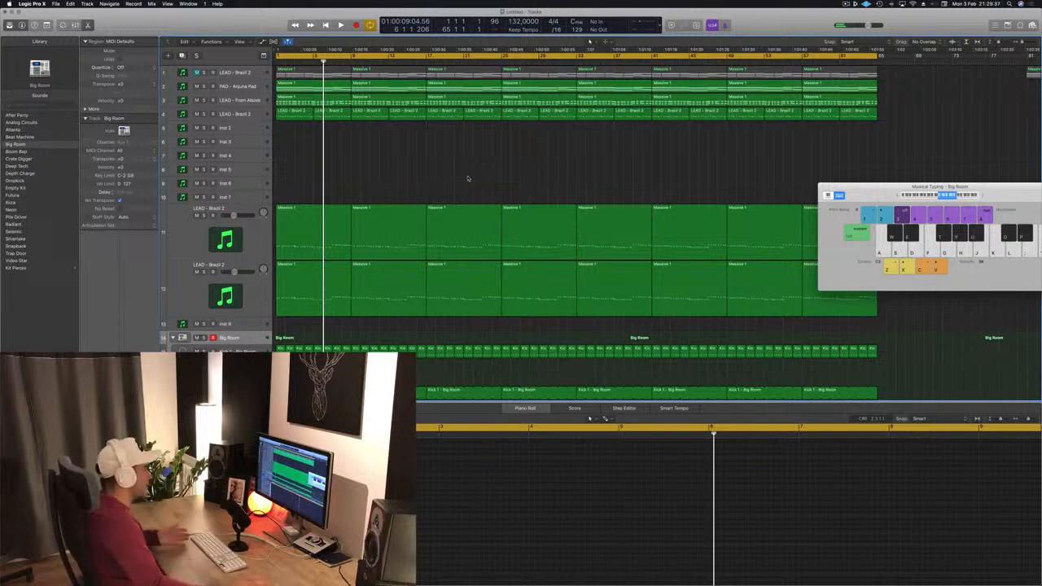
Play the arrangement from the beginning and move the Musical Typing keyboard away from the upper tracks.
key(Return)
key(space)
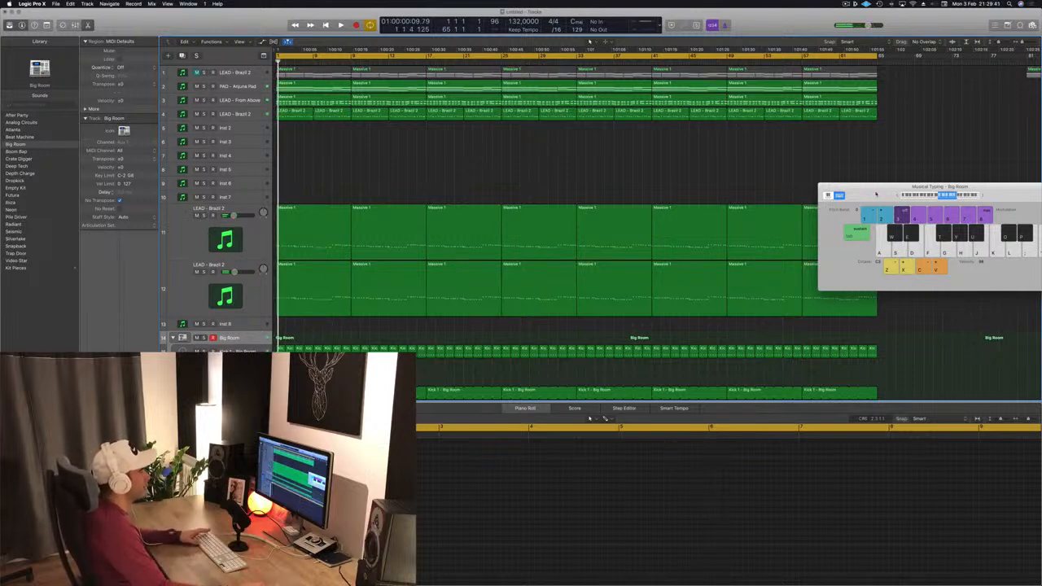
drag(877, 194, 698, 251)
key(space)
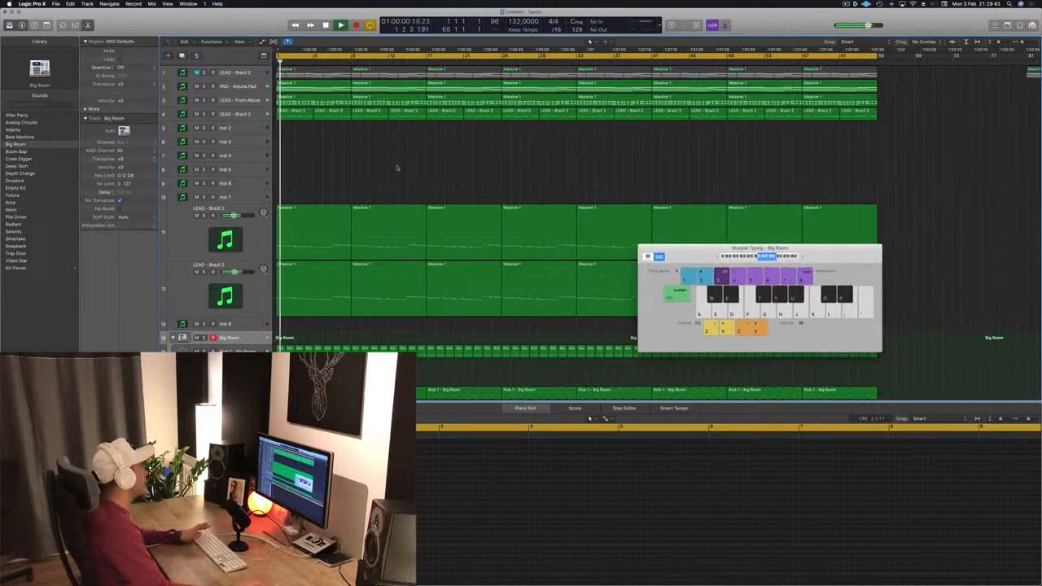
key(space)
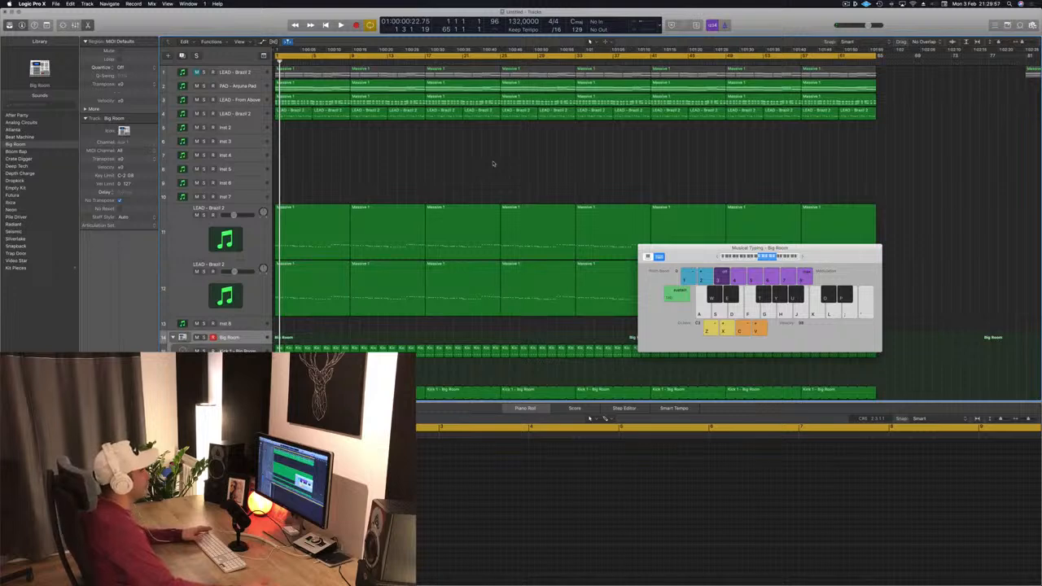
key(space)
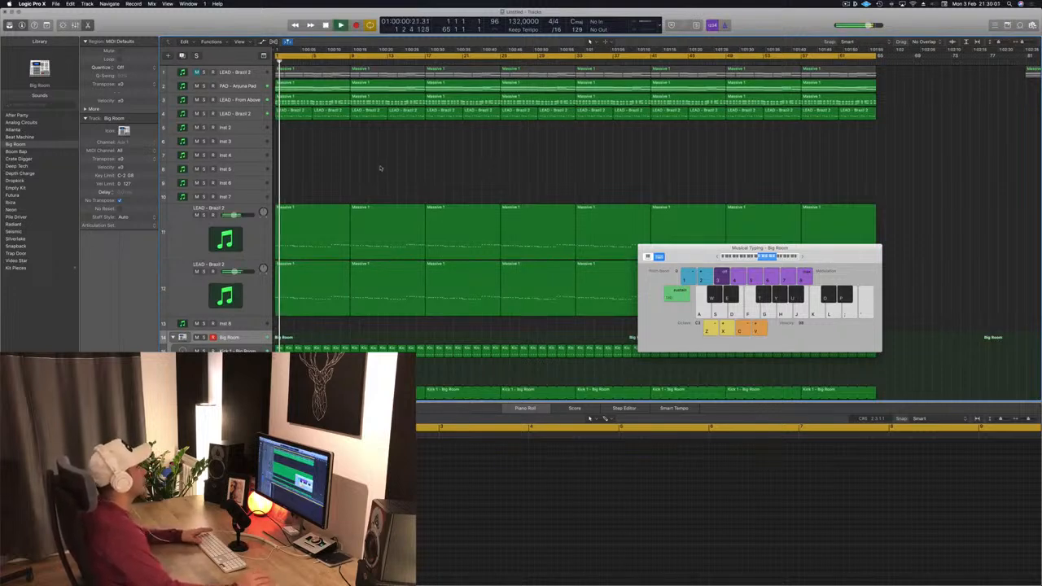
Delete the LEAD - Brazil 2 regions in the first 16 bars of track 4.
click(229, 114)
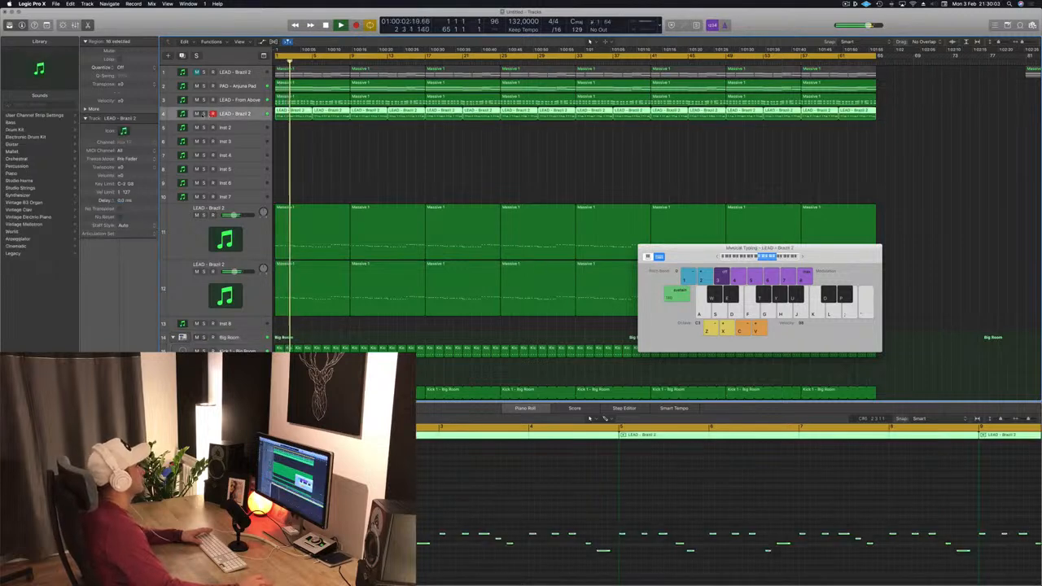
key(space)
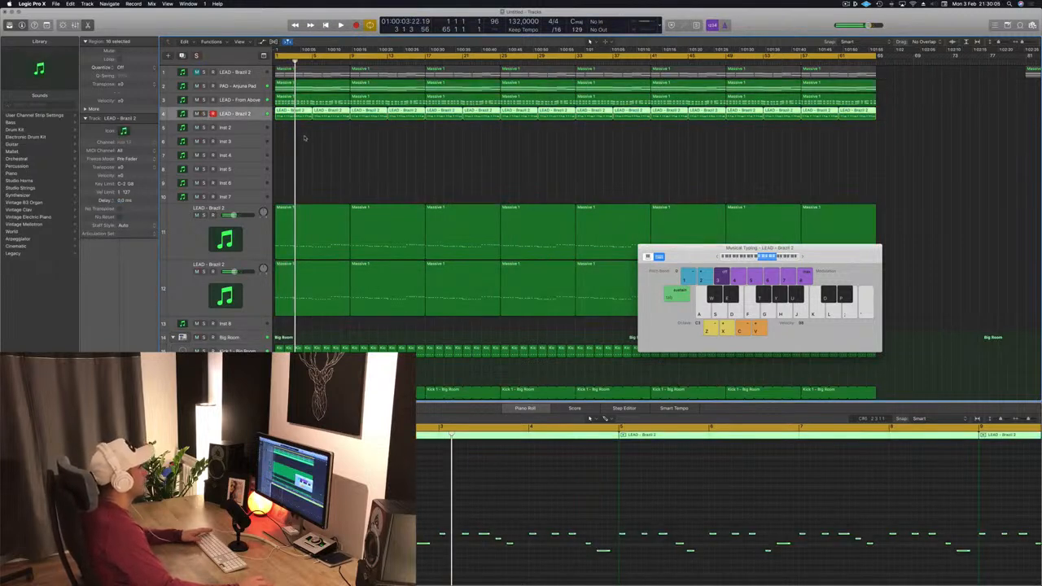
drag(304, 137, 416, 117)
key(Delete)
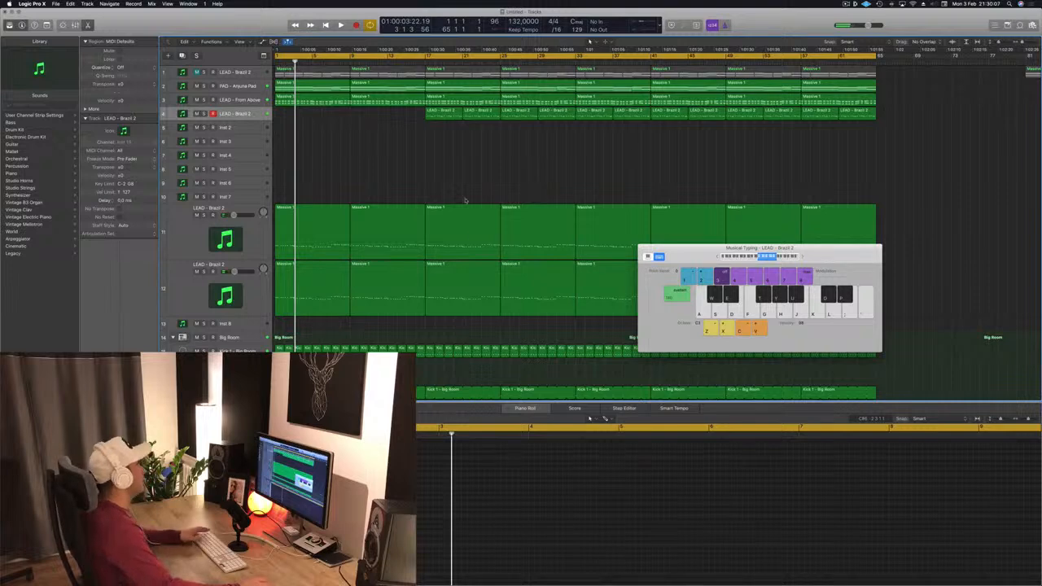
Delete the Massive 1 regions in the first 16 bars of tracks 11 and 12.
scroll(466, 200, down, 3)
key(space)
key(space)
scroll(390, 133, up, 3)
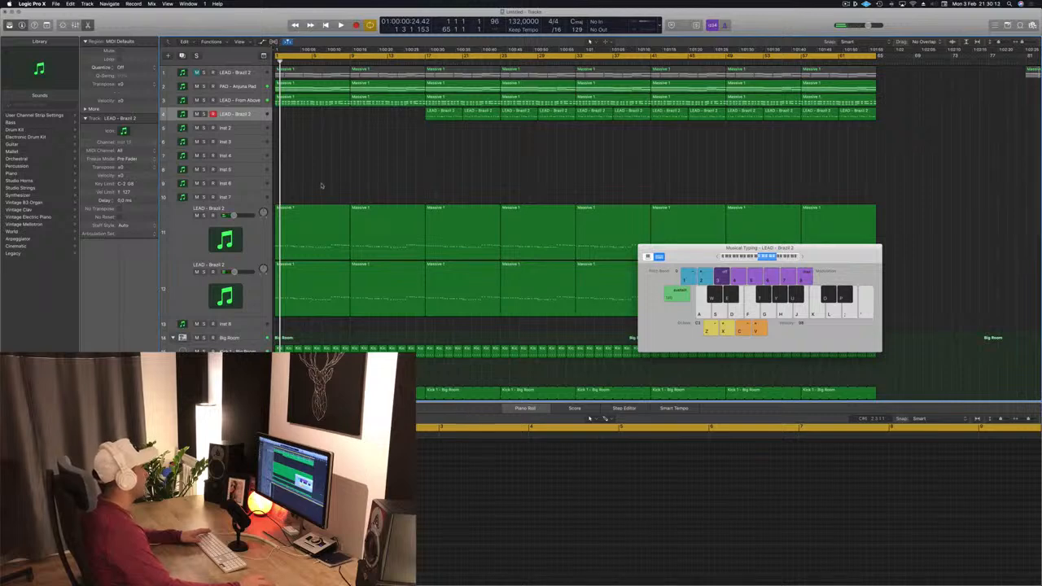
drag(330, 178, 356, 292)
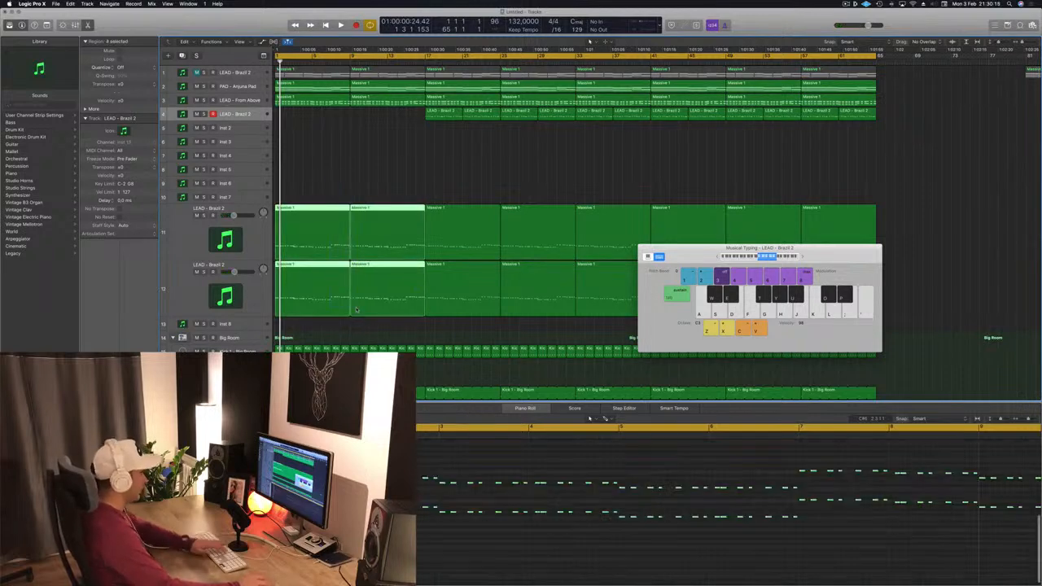
key(Delete)
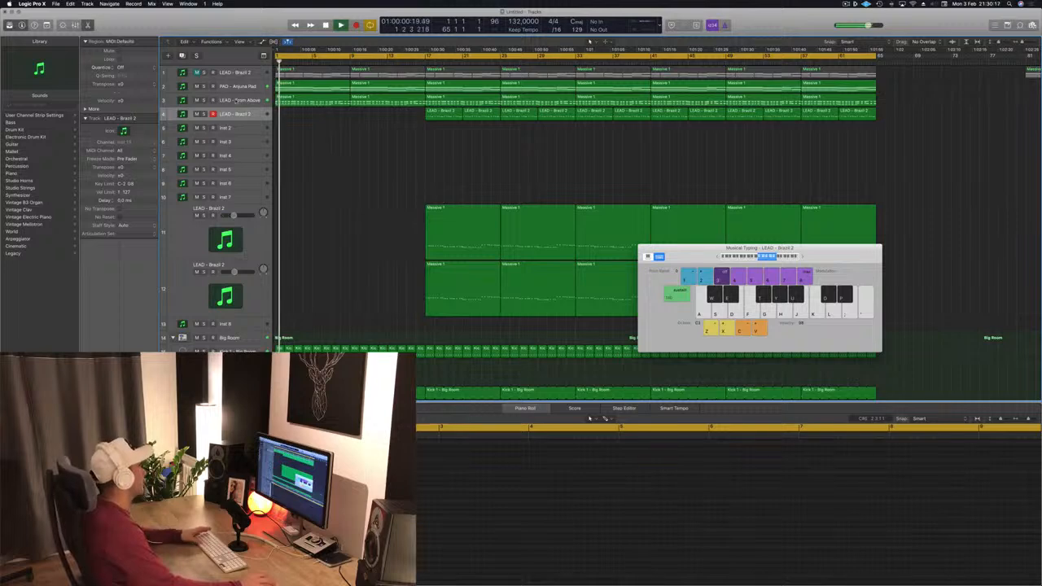
Delete the Massive 1 regions in the first 16 bars of track 3, LEAD - From Above.
click(320, 105)
key(Delete)
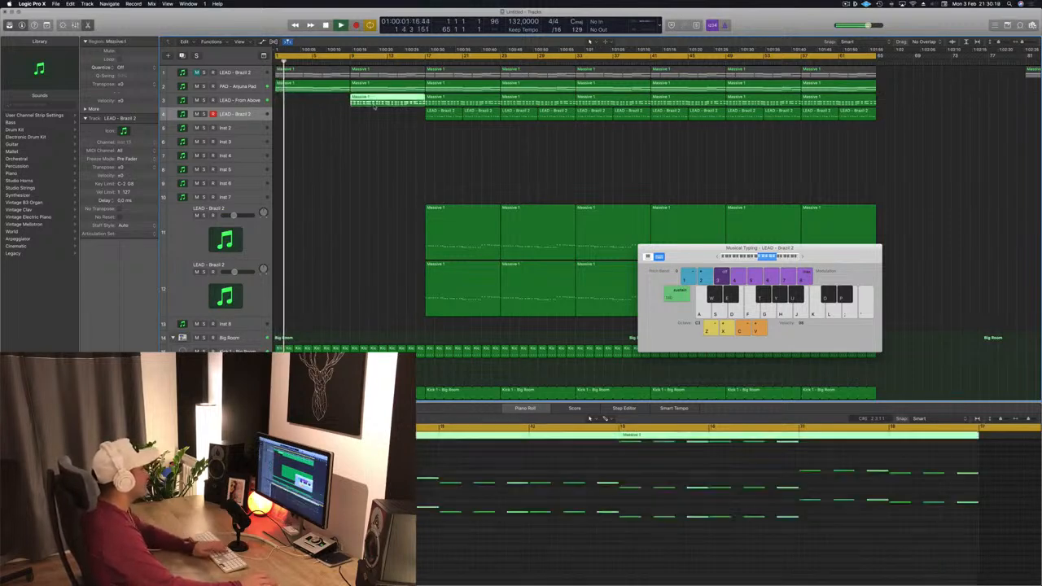
key(Delete)
Play the beginning of the arrangement in short passes and review which synth and Big Room drum layers sound there.
key(space)
scroll(356, 128, down, 5)
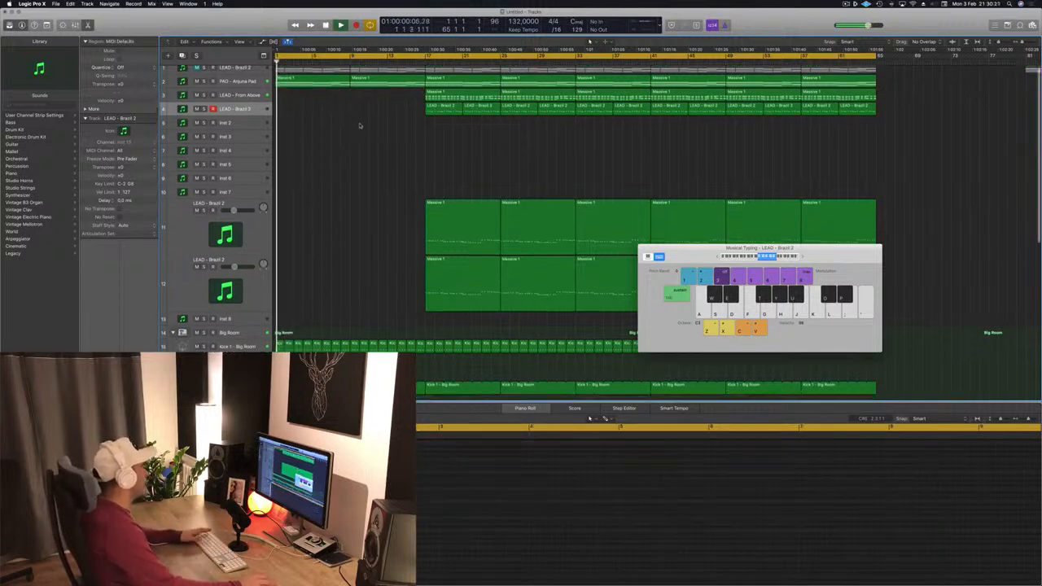
scroll(355, 166, up, 2)
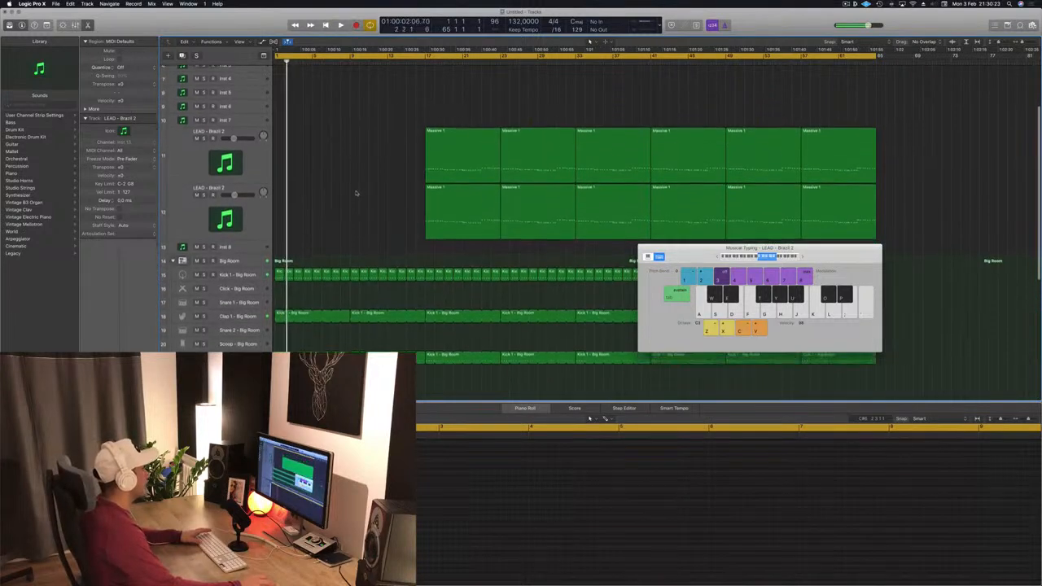
scroll(356, 166, down, 3)
key(space)
key(space)
click(255, 230)
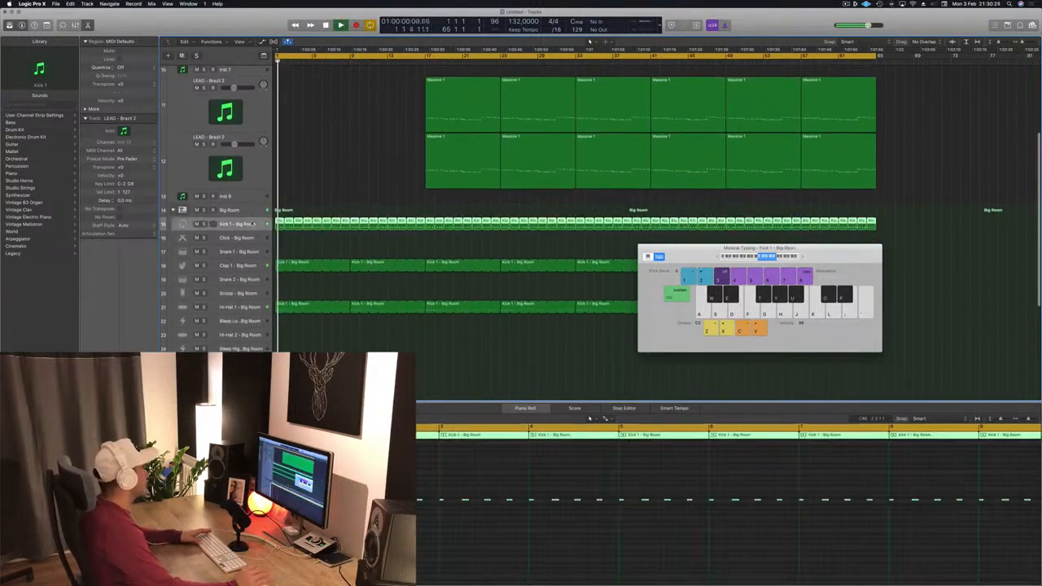
scroll(346, 175, up, 6)
scroll(326, 138, down, 1)
key(space)
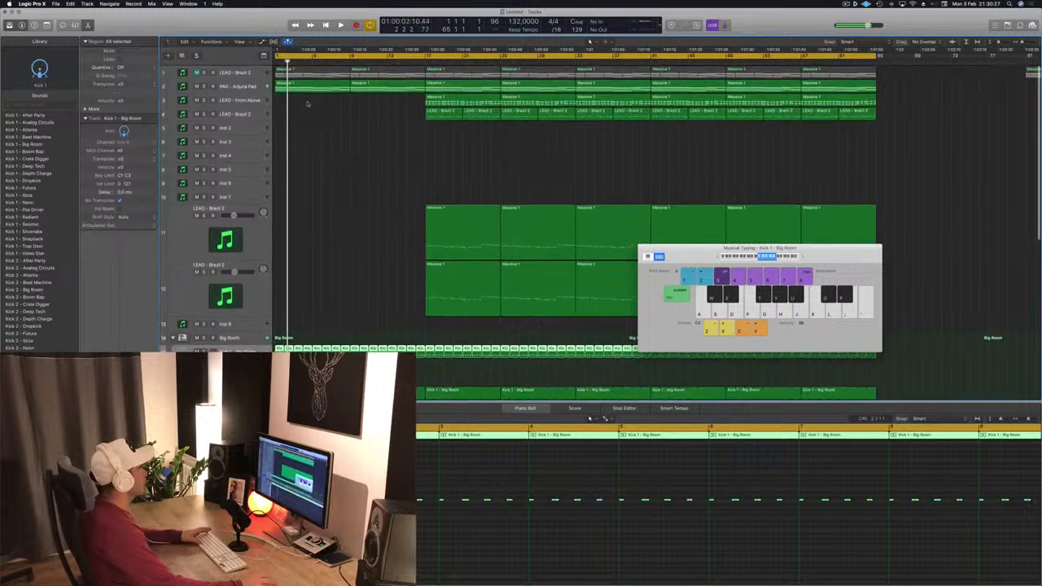
Open the Sylenth1 instrument of the PAD - Anjuna Pad track and adjust its filter control cutoff.
click(253, 85)
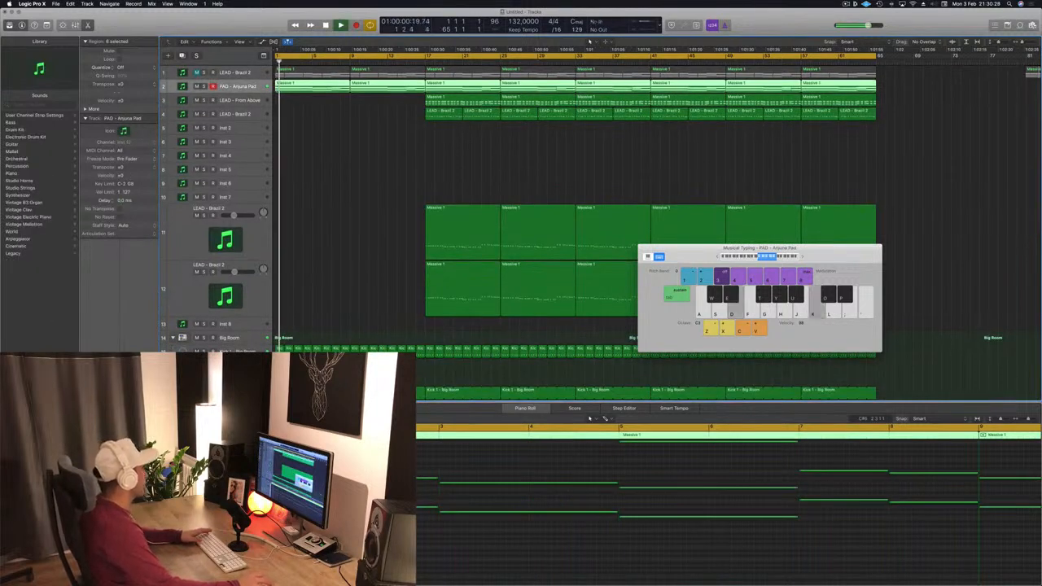
key(v)
drag(680, 139, 790, 141)
key(space)
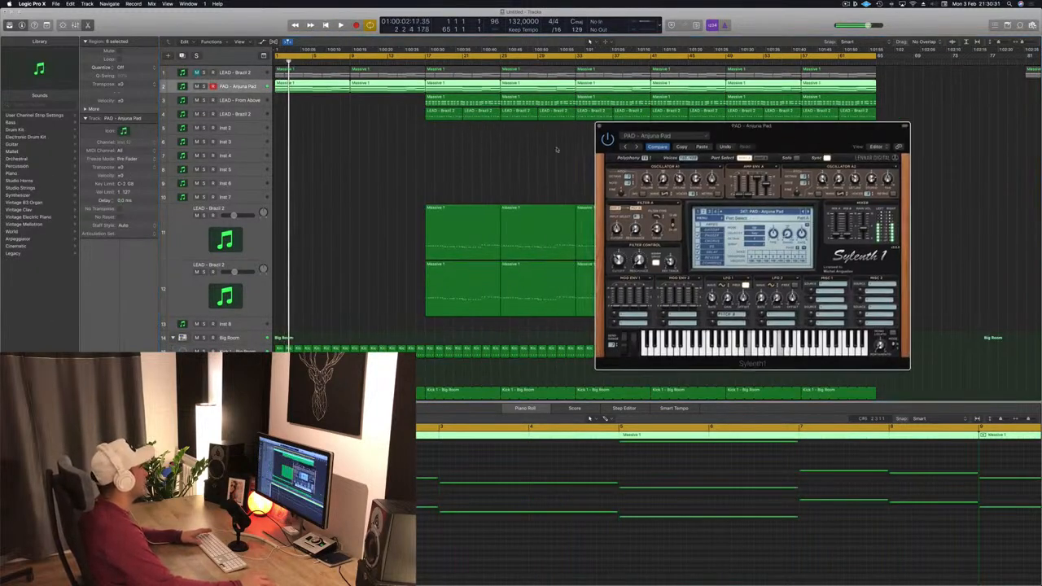
click(253, 85)
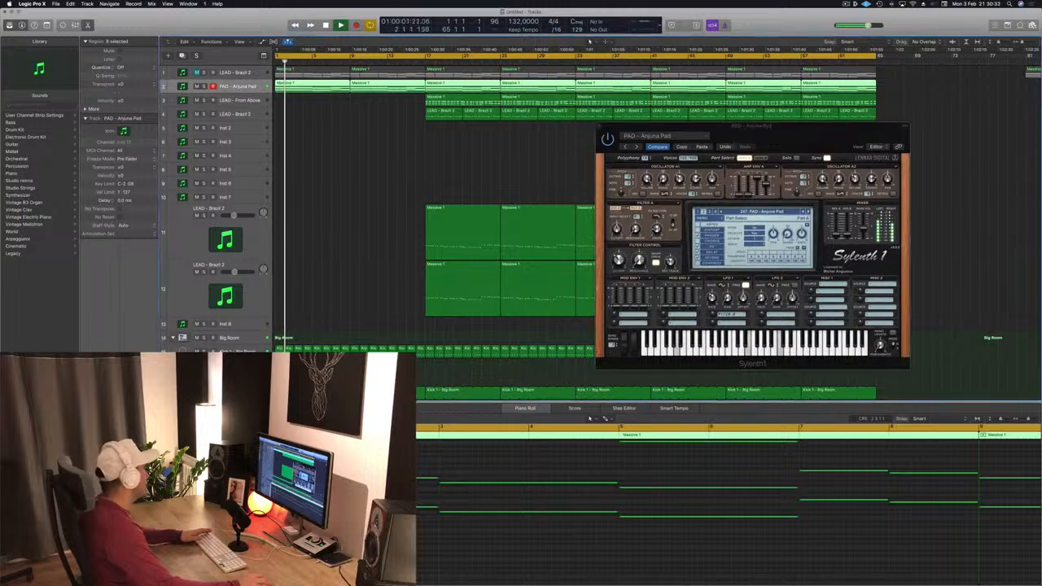
click(621, 262)
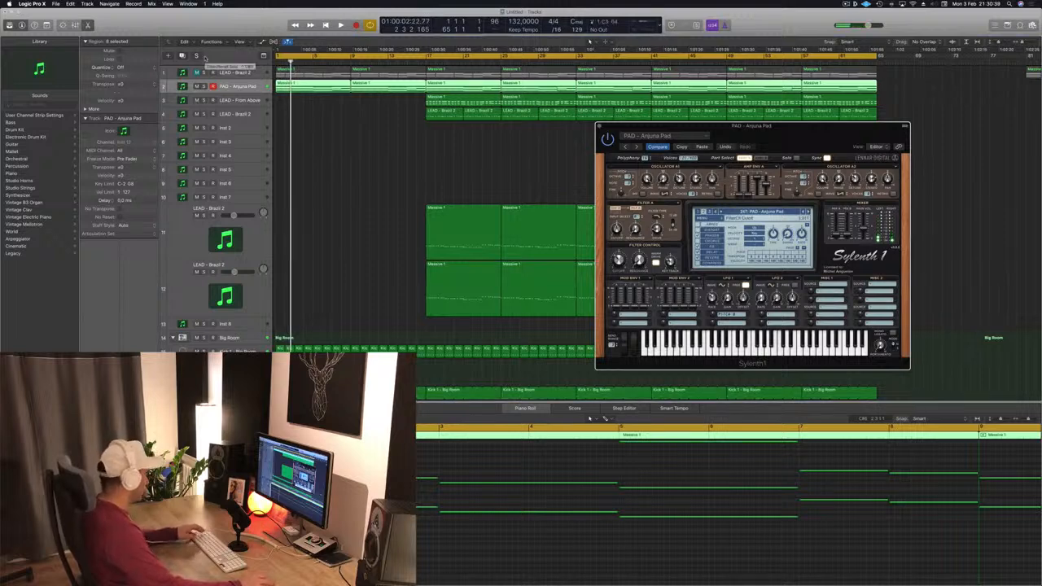
Show track automation and choose Sylenth1 FilterCtl Cutoff as the automation parameter of the PAD - Anjuna Pad track.
click(408, 171)
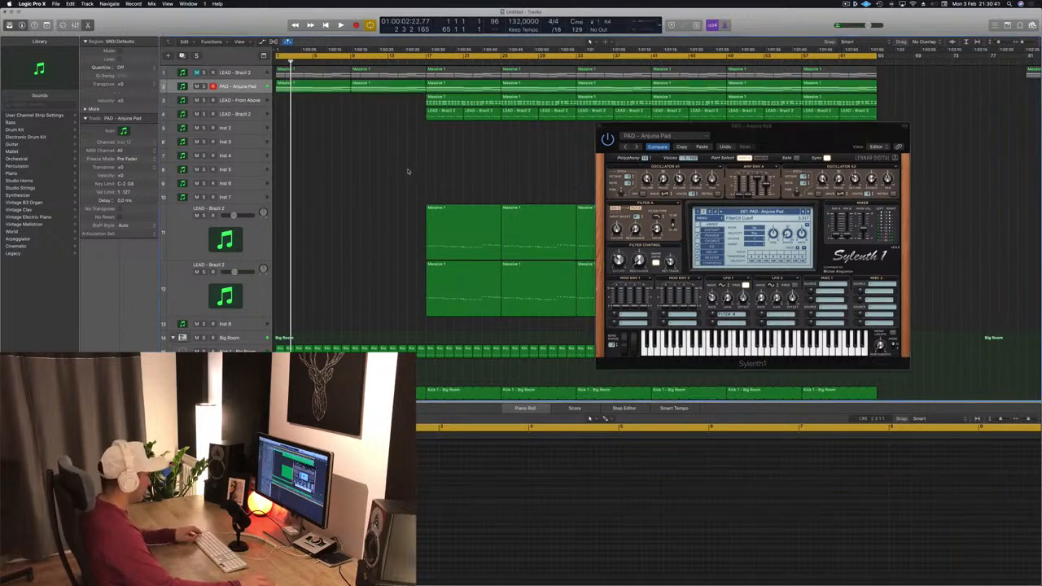
key(a)
scroll(308, 200, up, 2)
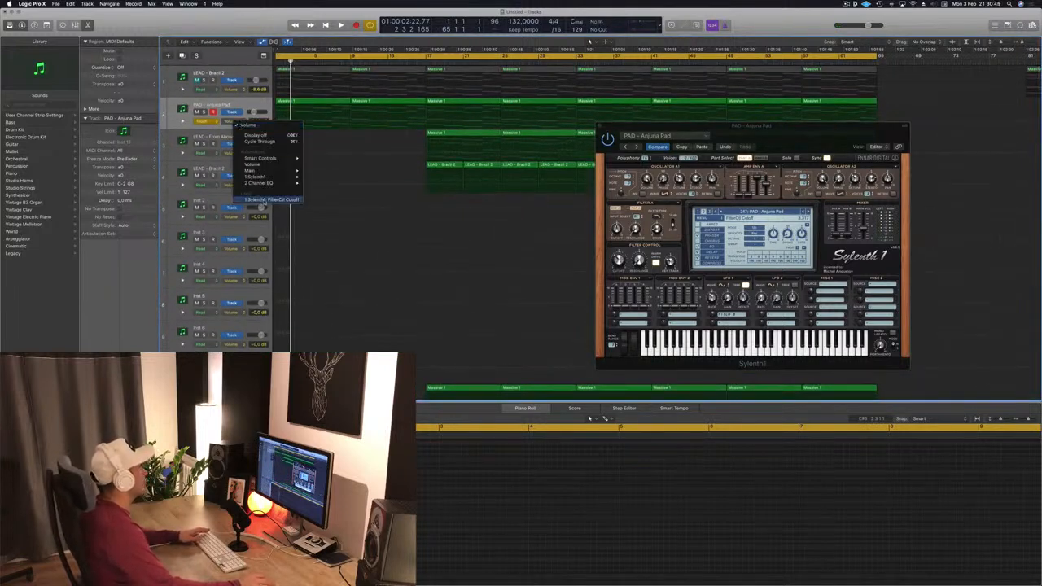
click(264, 200)
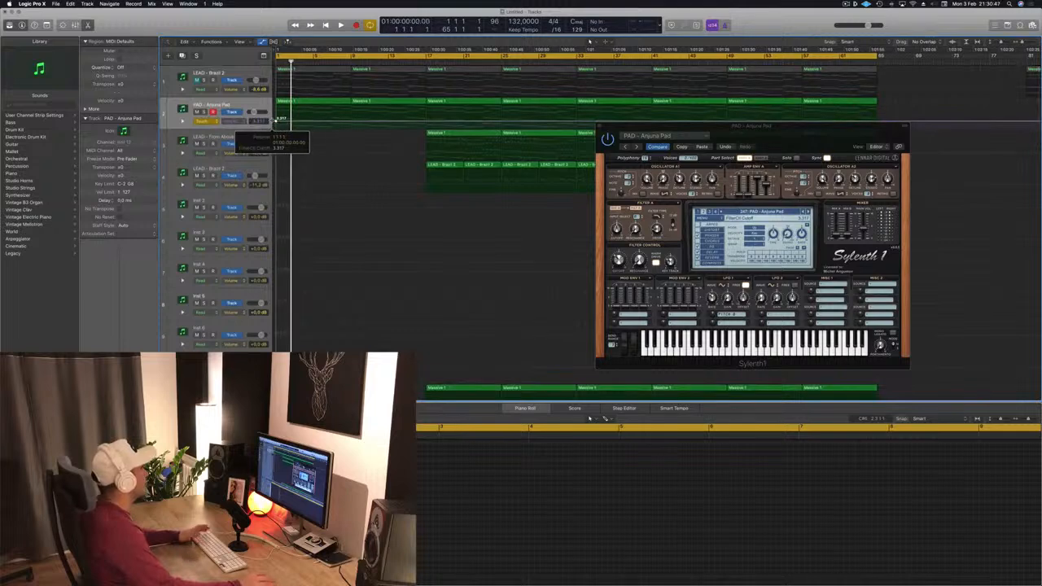
Set the pad's automation to Read and draw a rising filter cutoff ramp from bar 1 to about 4.13 at bar 9.
key(space)
click(213, 123)
click(302, 124)
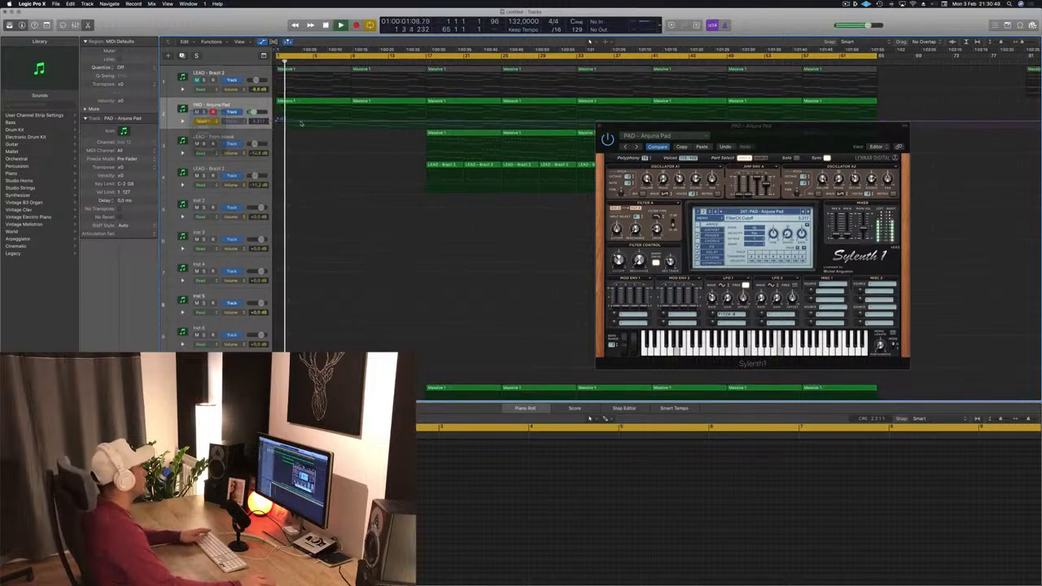
click(351, 123)
key(space)
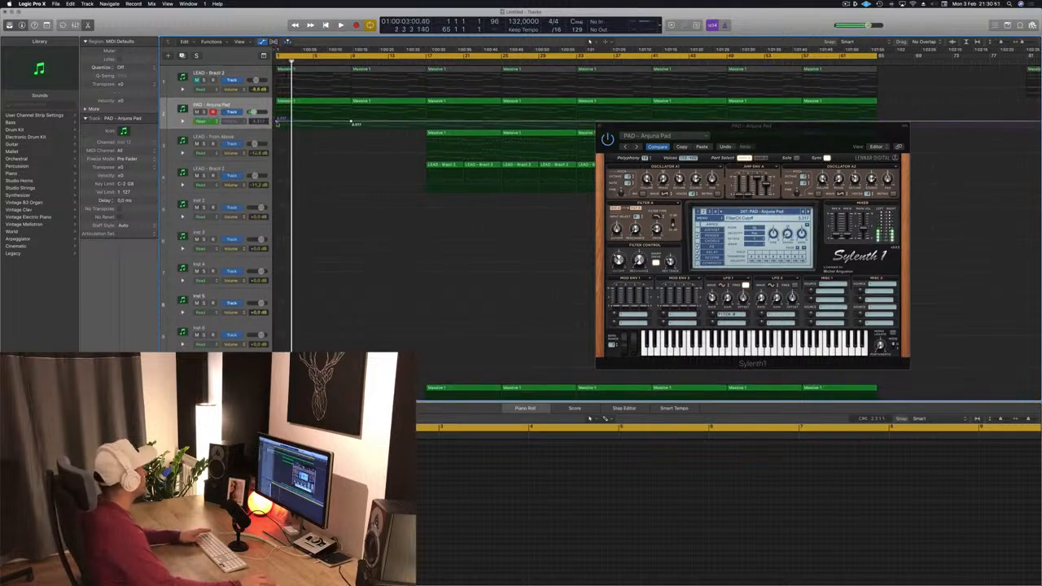
click(281, 125)
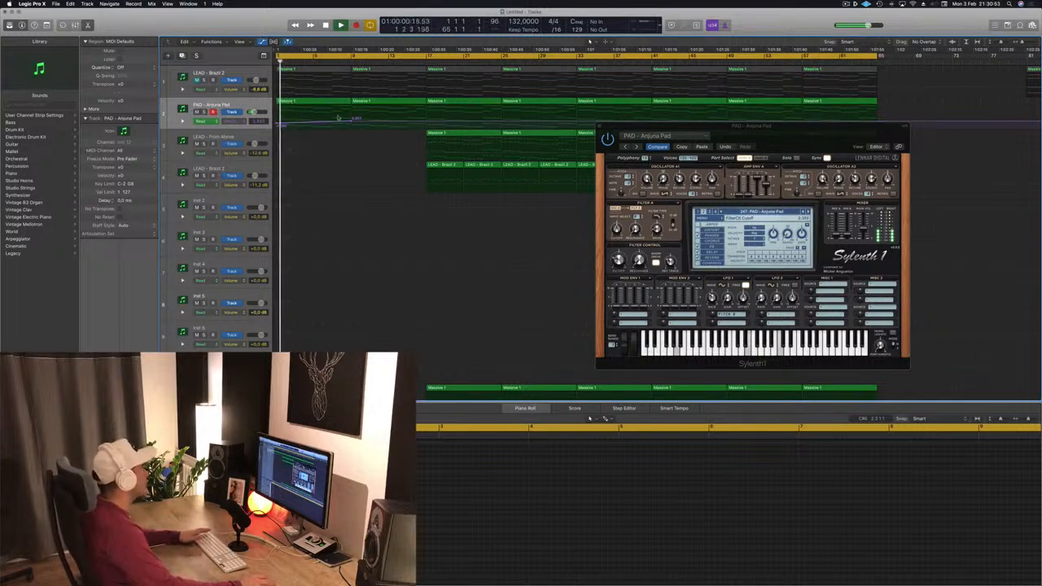
drag(353, 120, 356, 116)
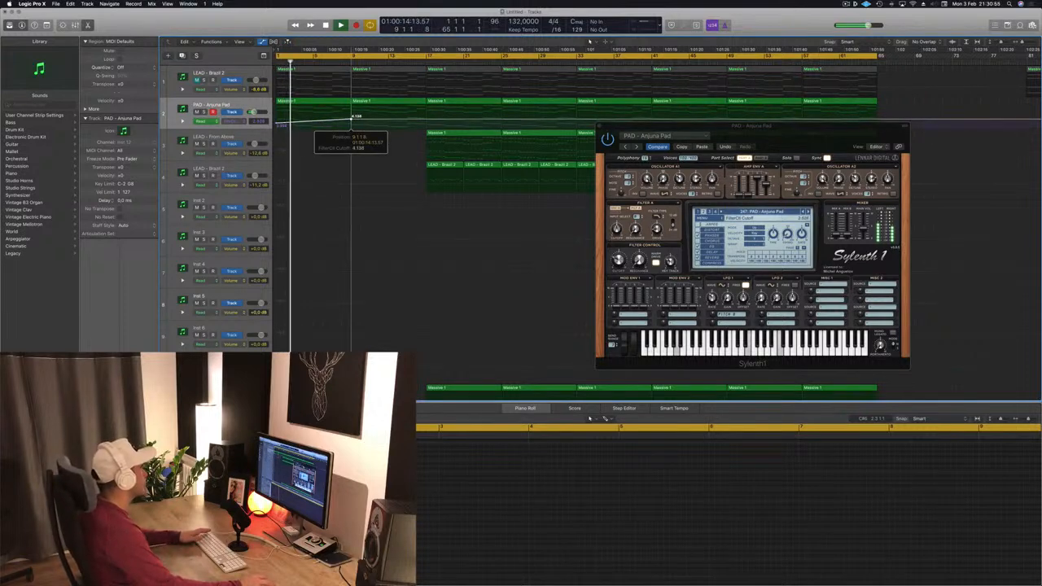
Close the Sylenth1 window and shrink the track heights to bring the Big Room drum tracks into view during playback.
drag(605, 128, 625, 125)
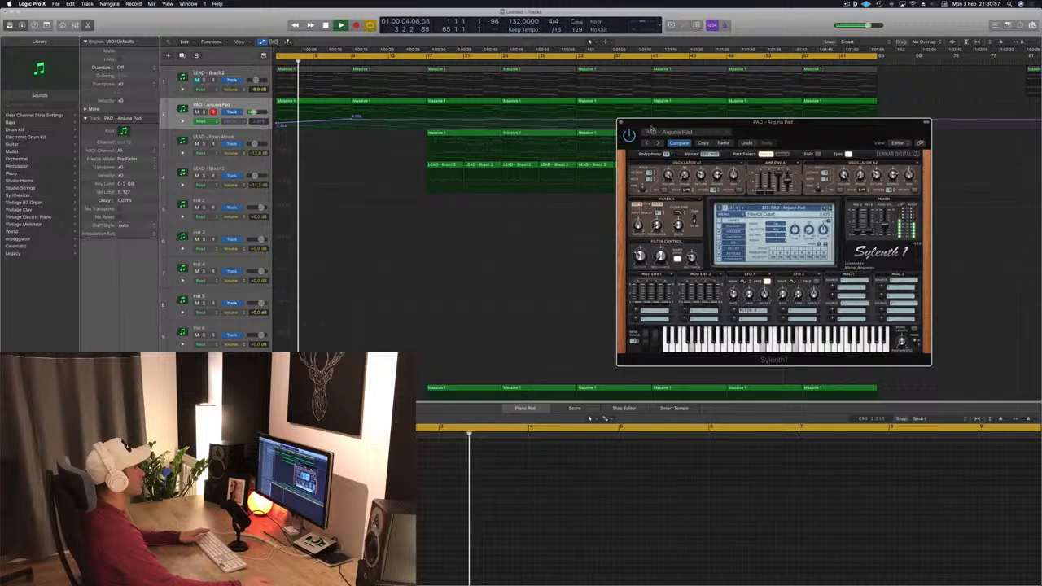
click(624, 124)
scroll(350, 202, down, 5)
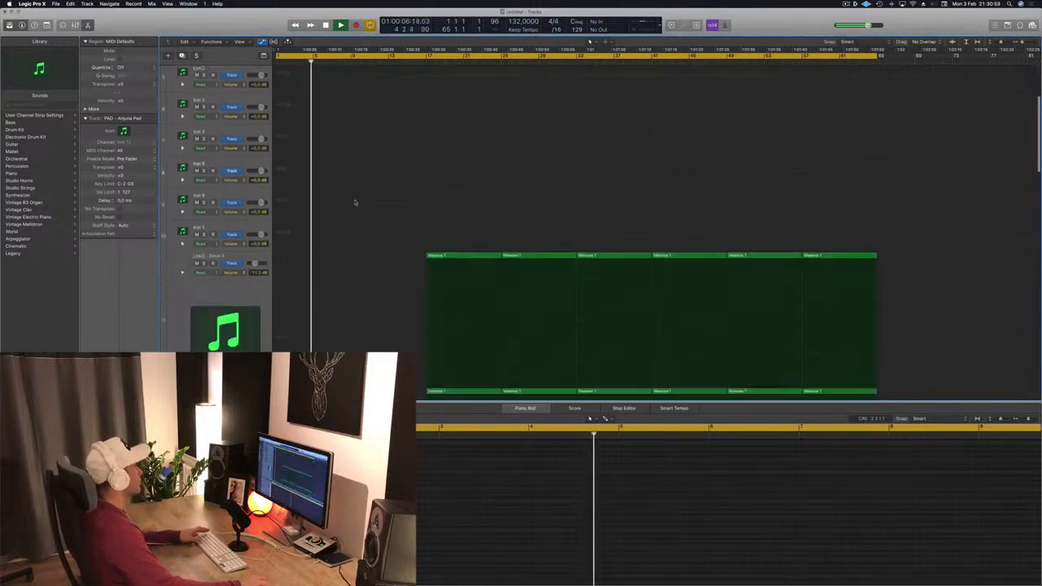
scroll(355, 202, down, 10)
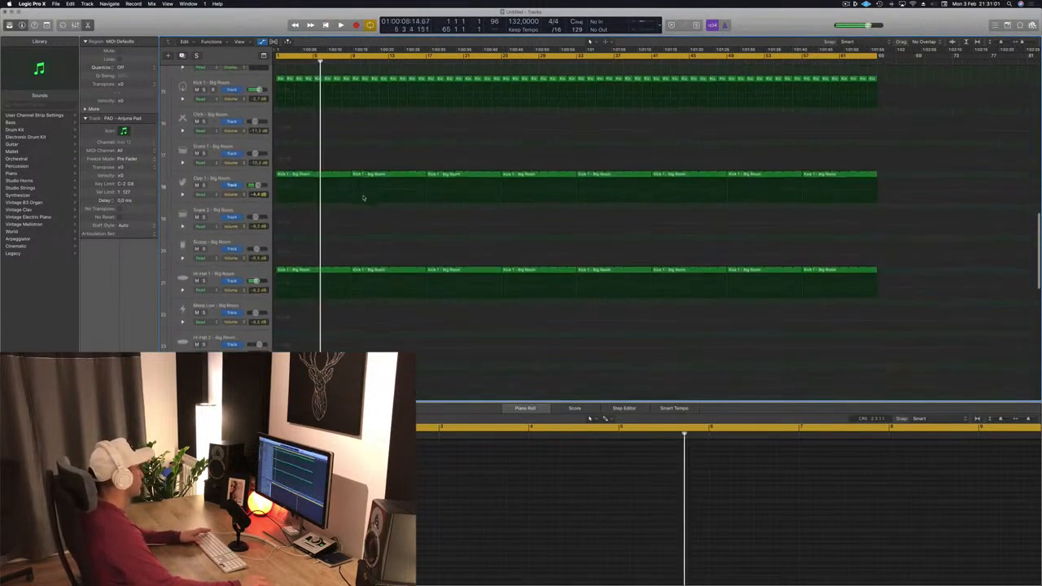
scroll(363, 198, down, 10)
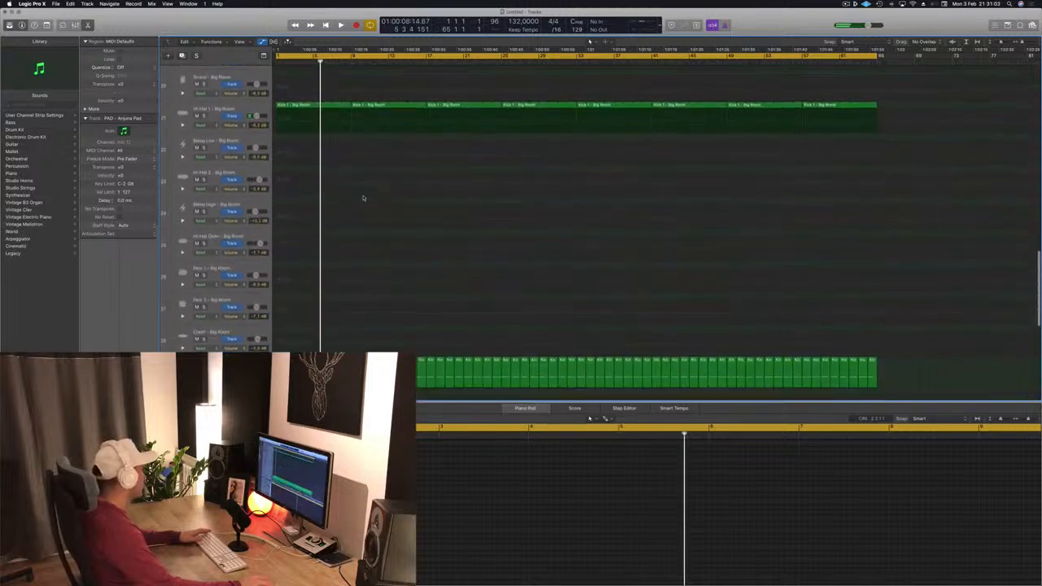
scroll(364, 198, up, 20)
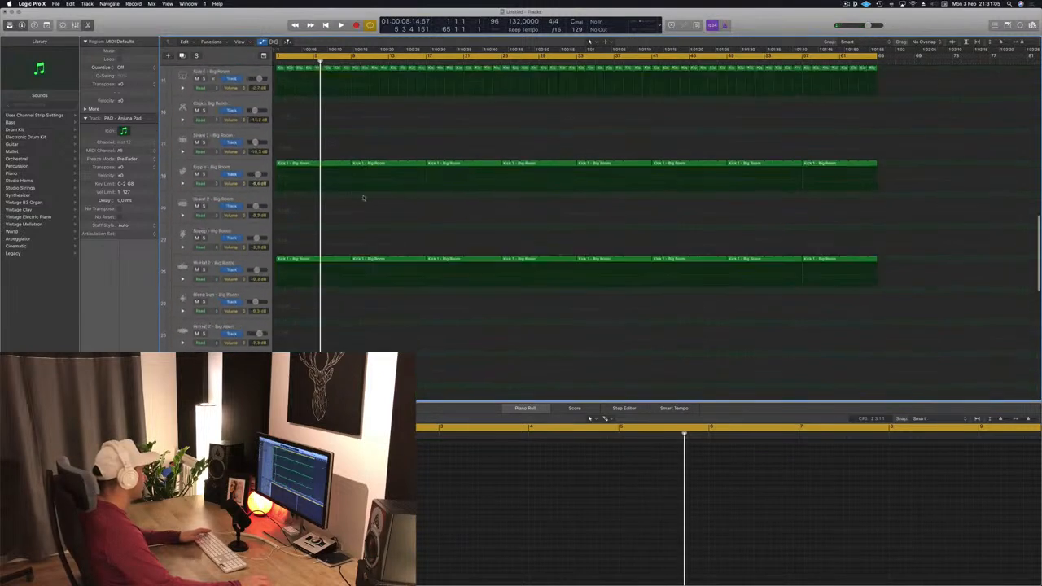
key(Return)
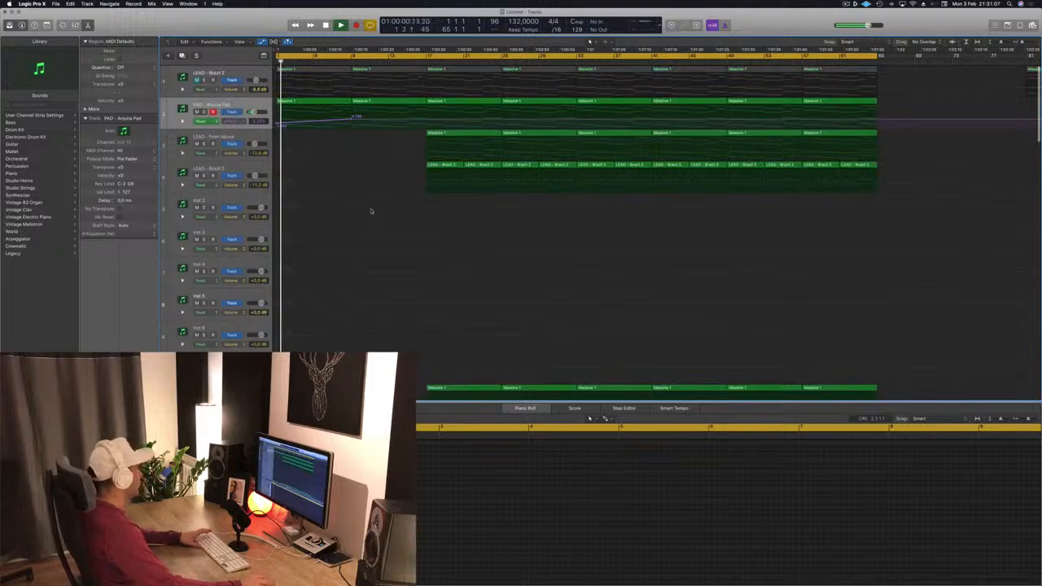
scroll(373, 217, down, 4)
scroll(392, 176, down, 8)
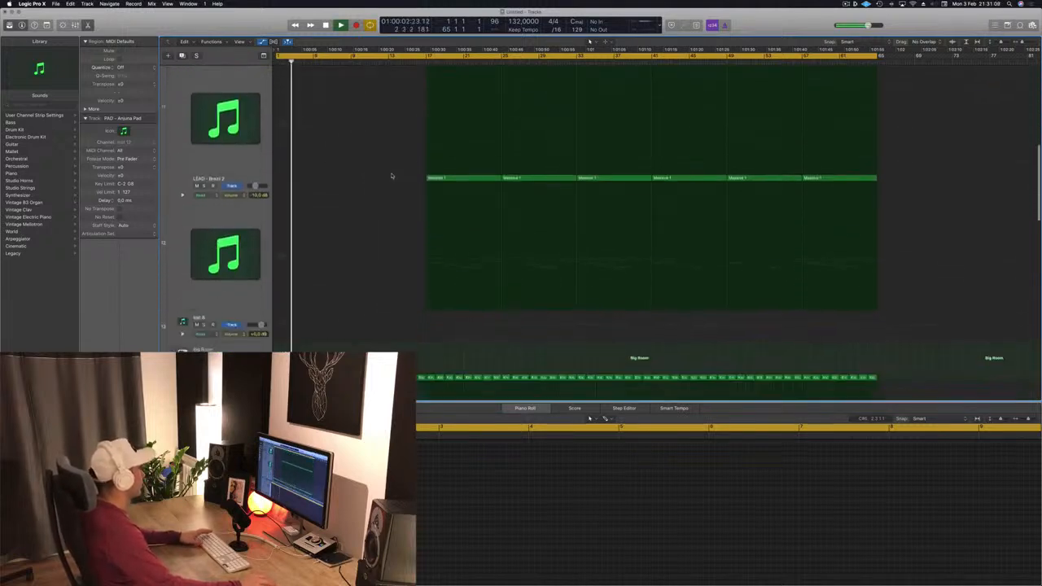
scroll(390, 184, down, 6)
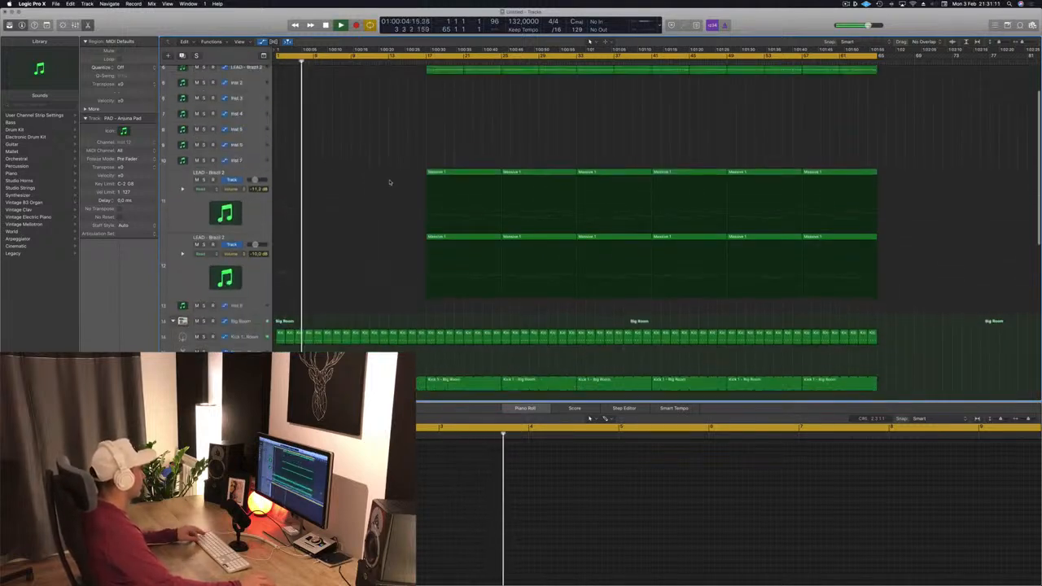
scroll(390, 182, down, 5)
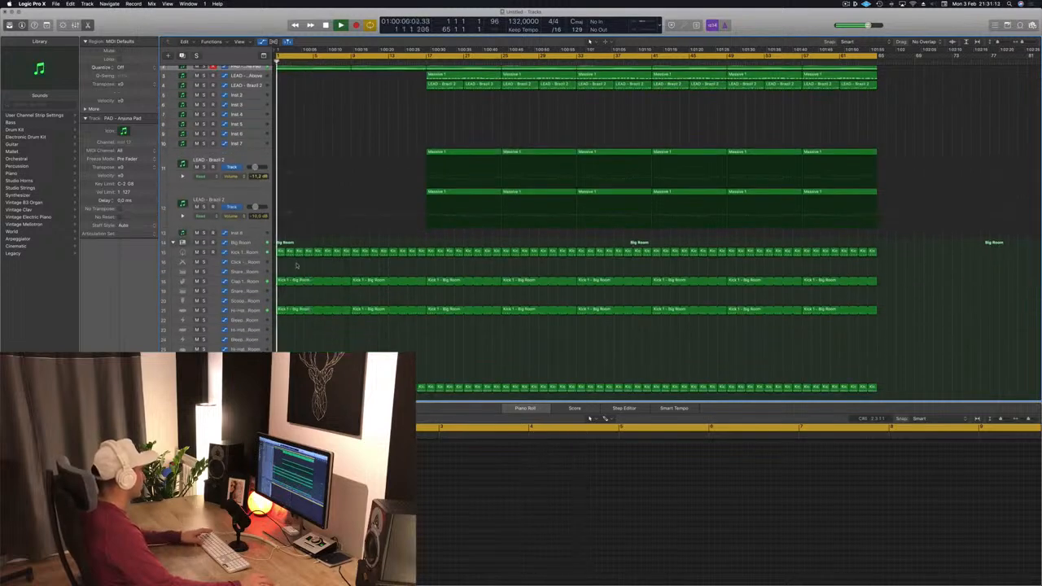
Audition the Clap 1 and Kick 1 drum tracks briefly in solo during playback.
click(203, 281)
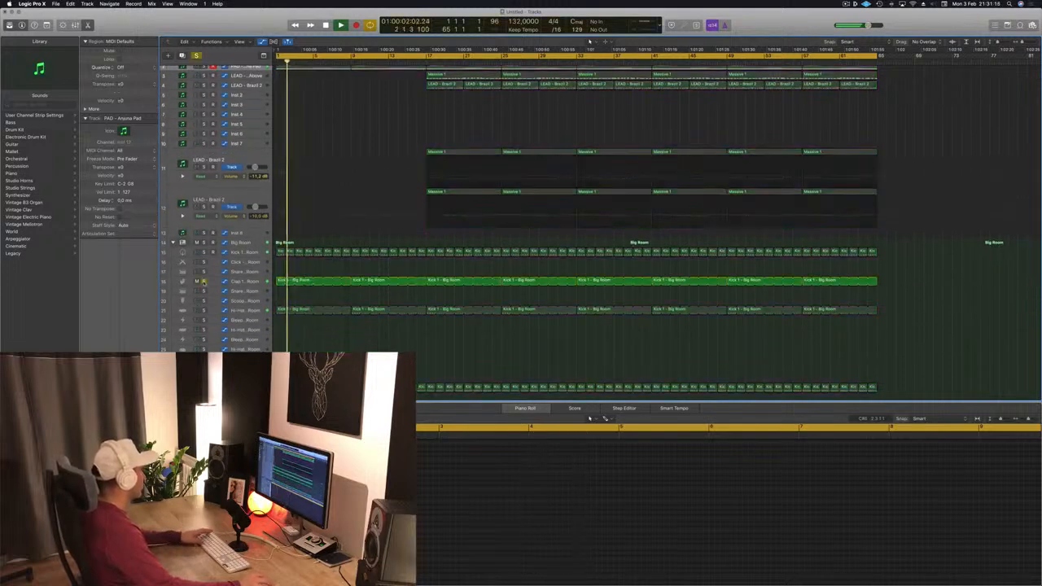
click(204, 281)
key(space)
click(204, 253)
click(205, 253)
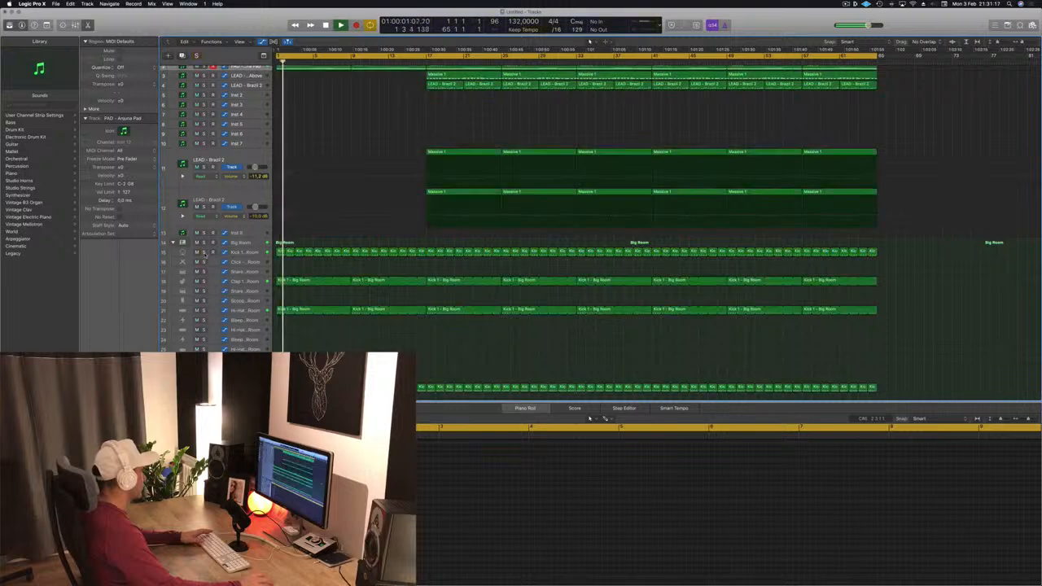
Replay the beginning and audition the PAD - Anjuna Pad track in solo.
scroll(236, 282, up, 3)
key(space)
key(space)
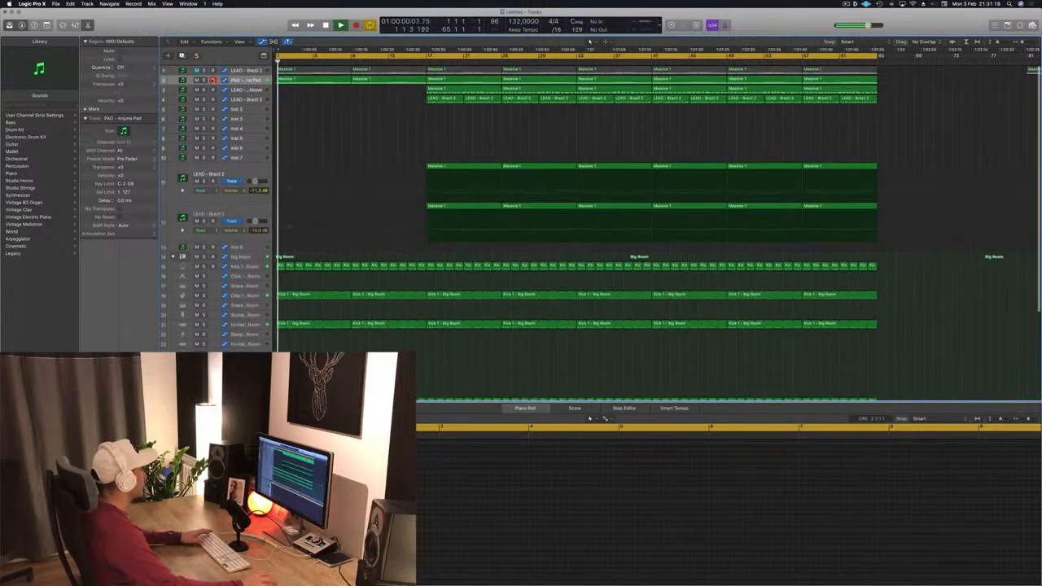
click(205, 79)
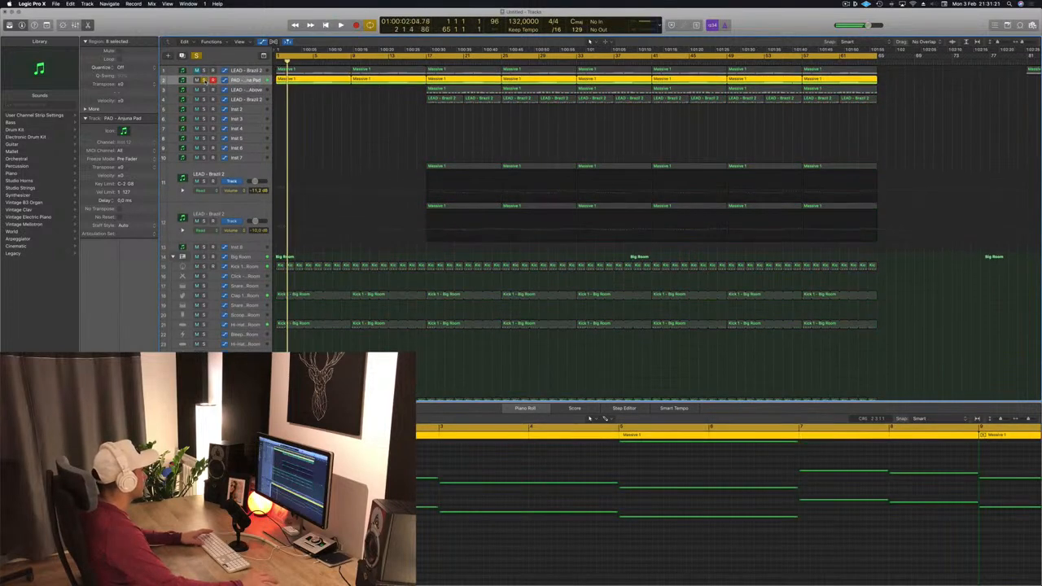
click(205, 79)
Audition the snare on track 31 and the Mega Saw Riser With noise on track 29 in solo, and stop playback.
scroll(330, 136, down, 5)
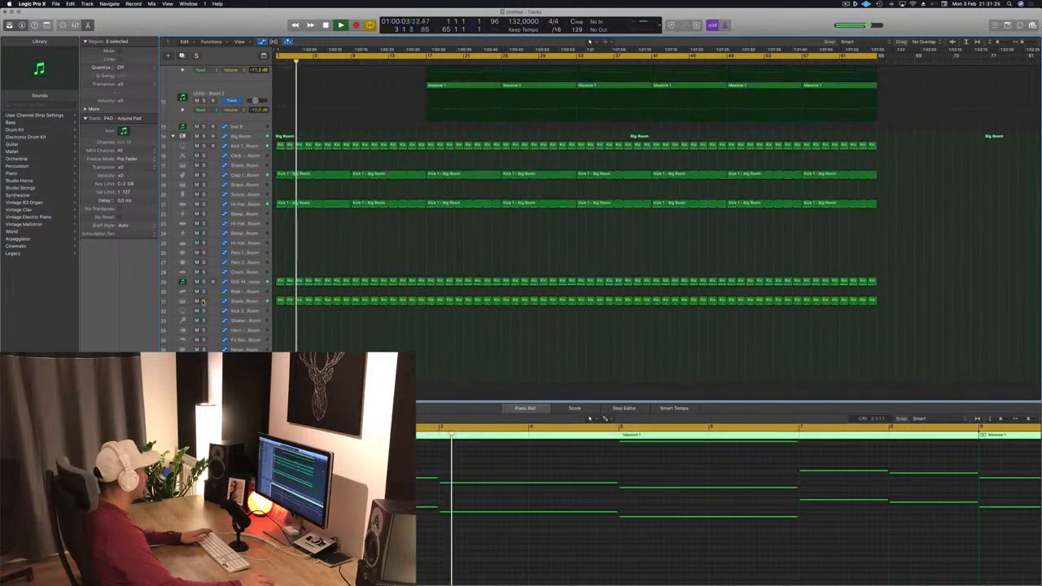
click(203, 301)
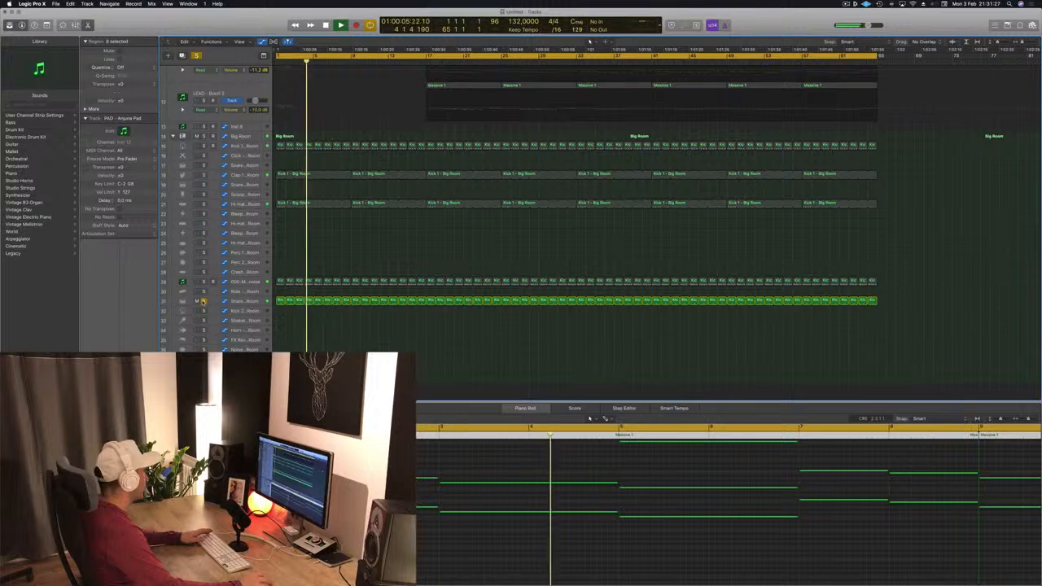
click(204, 300)
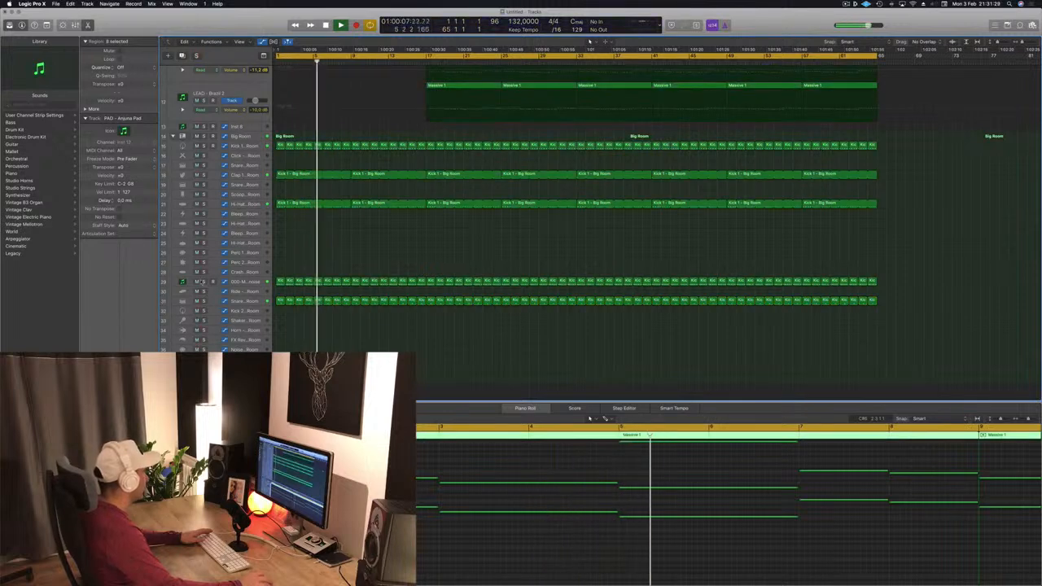
click(204, 281)
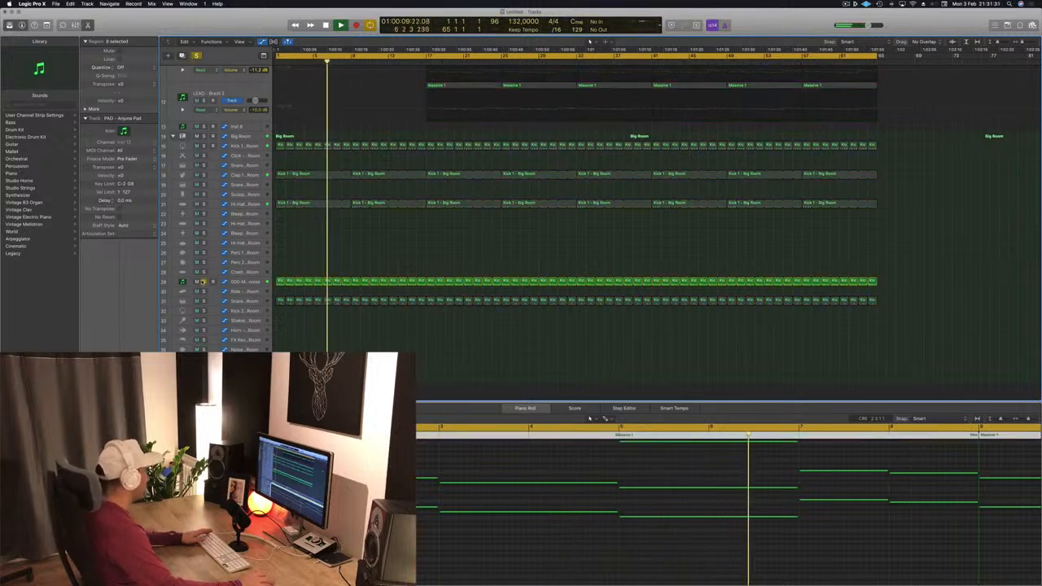
click(204, 281)
click(244, 281)
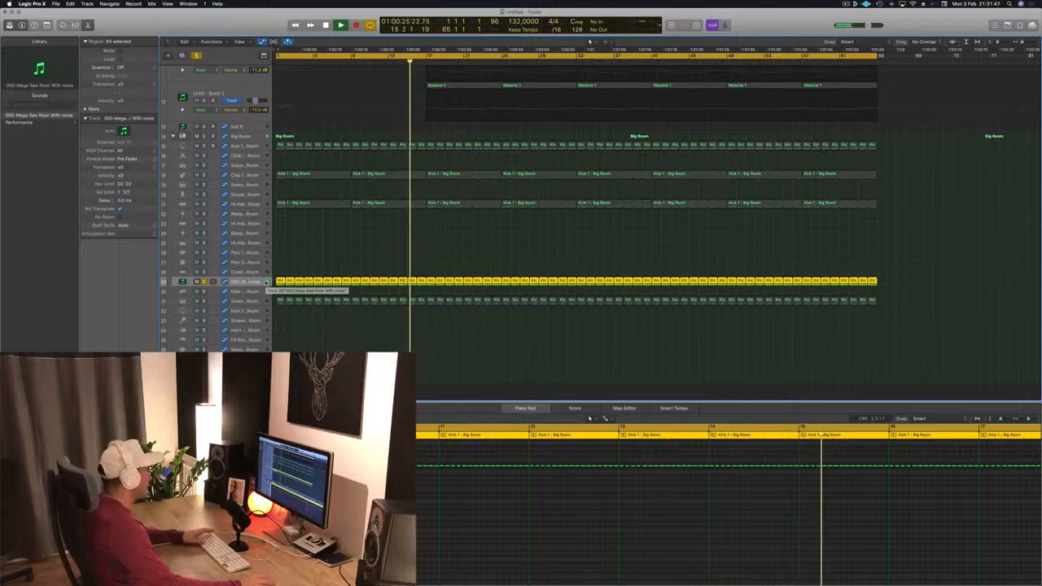
key(space)
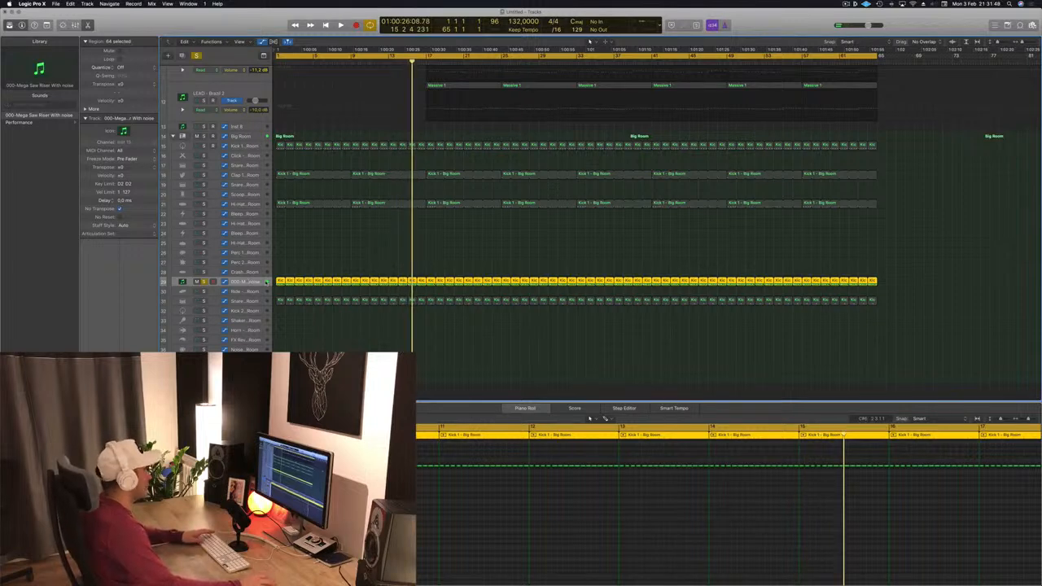
Turn off solo on the Mega Saw Riser With noise track and play the full arrangement from the beginning.
key(space)
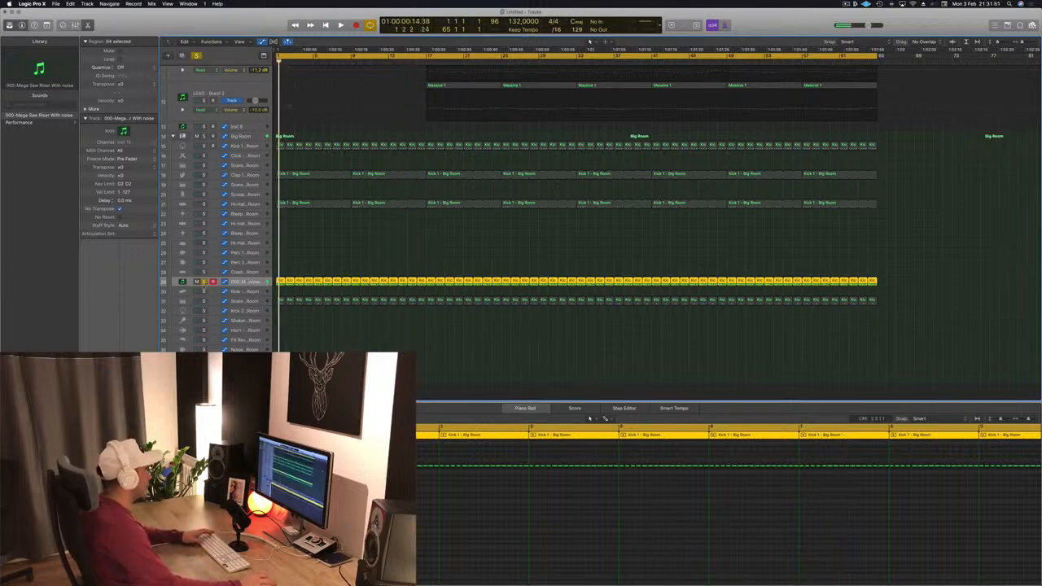
click(203, 283)
key(space)
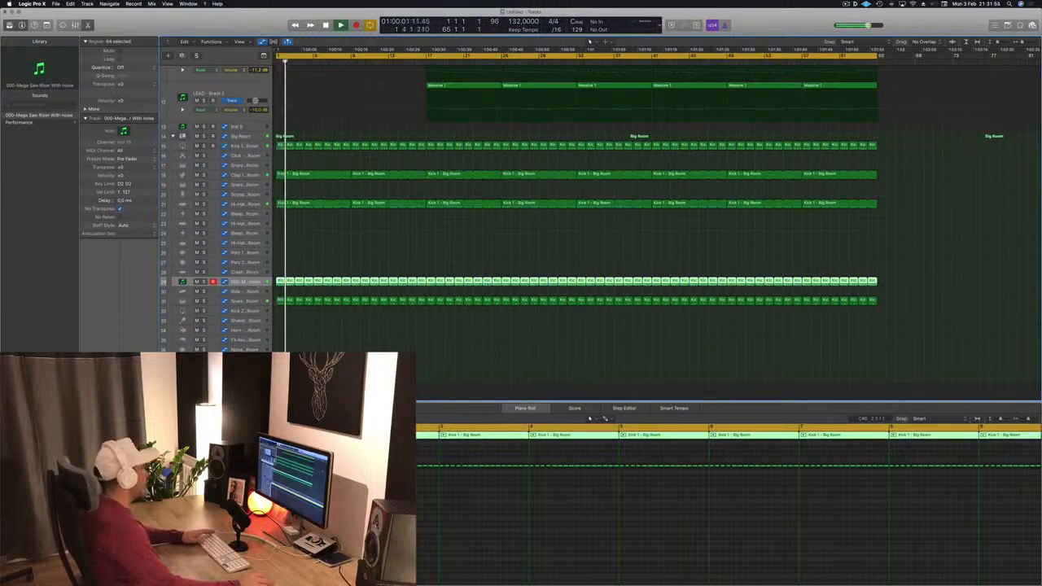
Open the riser's Sylenth1 instrument, examine its Rizer 2 Winds settings during playback, and close the plug-in window.
key(v)
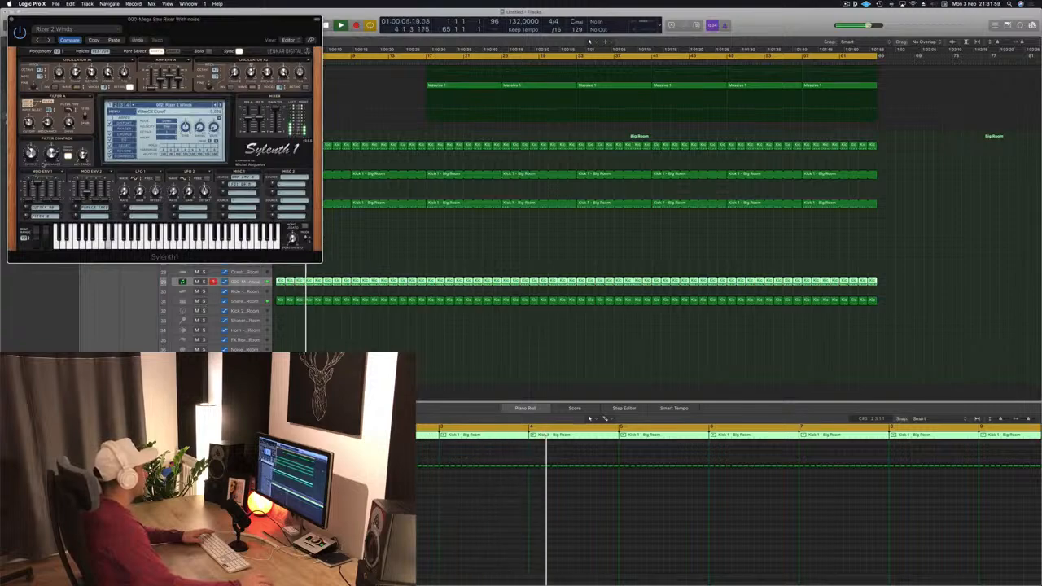
drag(210, 19, 883, 132)
scroll(484, 205, up, 10)
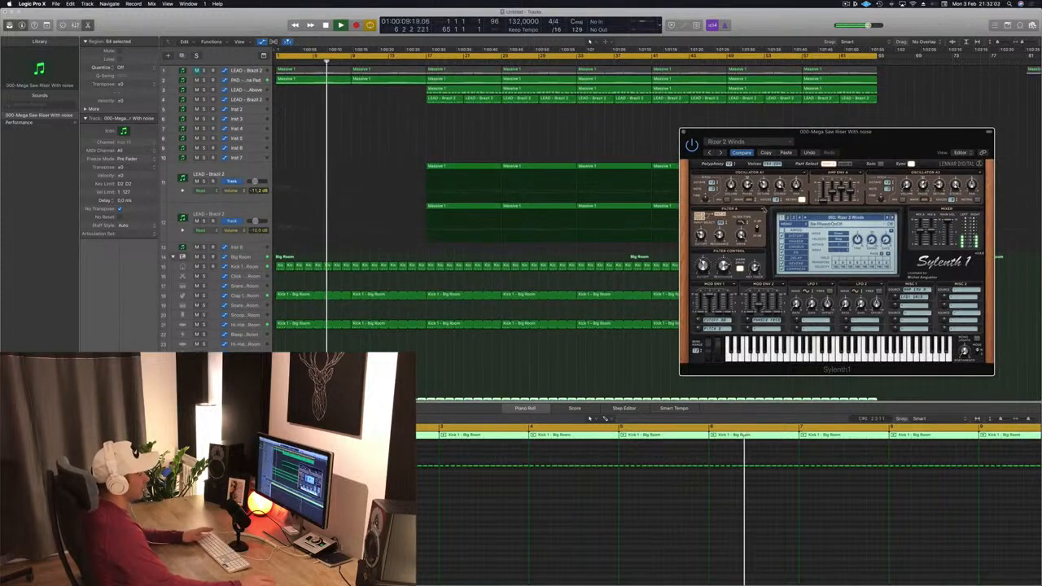
drag(713, 137, 665, 140)
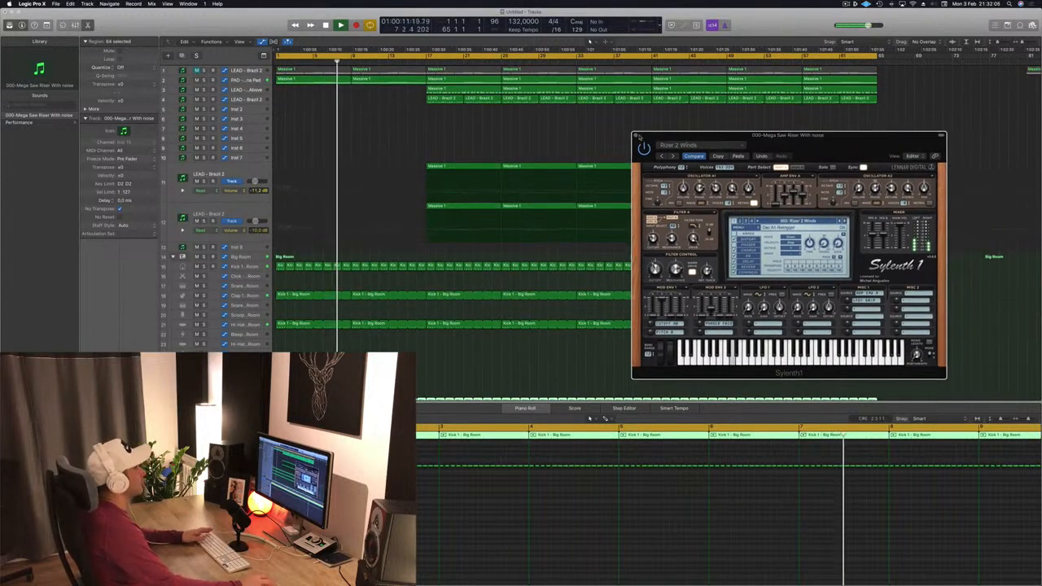
click(636, 135)
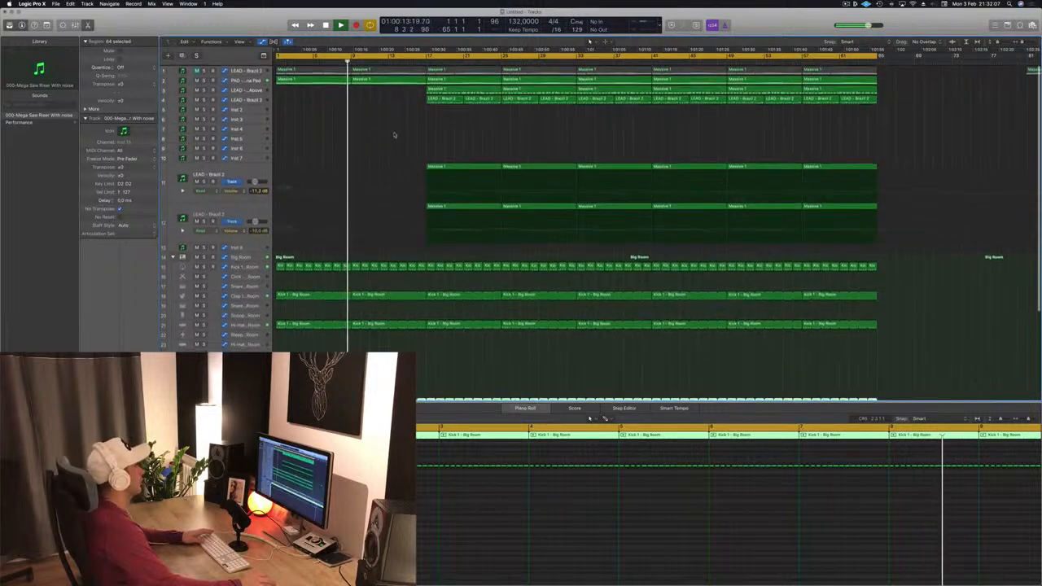
Copy the first Massive 1 region of the LEAD - Brazil 2 layer on track 11 earlier, to start at bar 9.
key(Return)
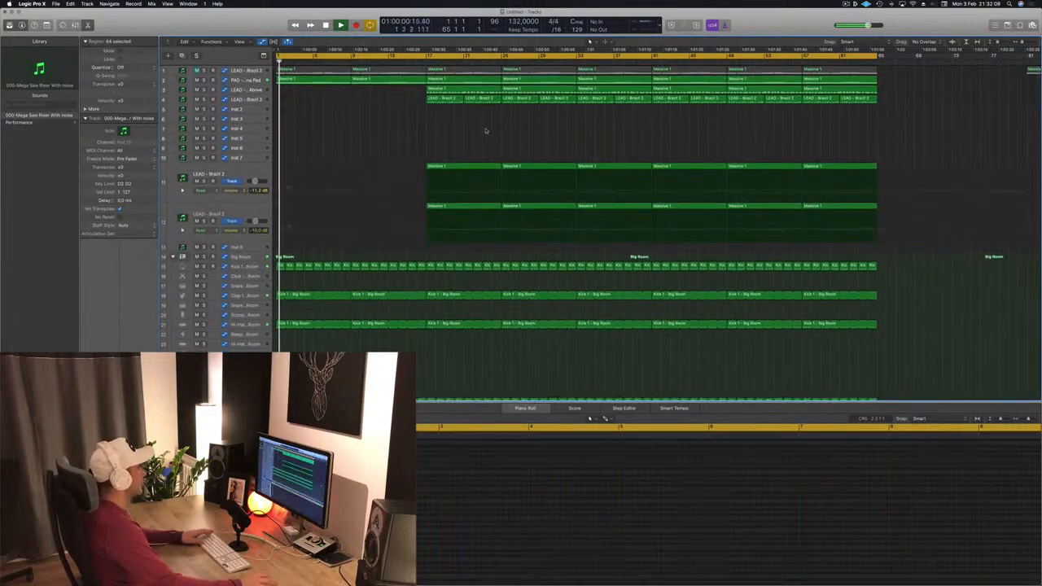
drag(478, 169, 402, 171)
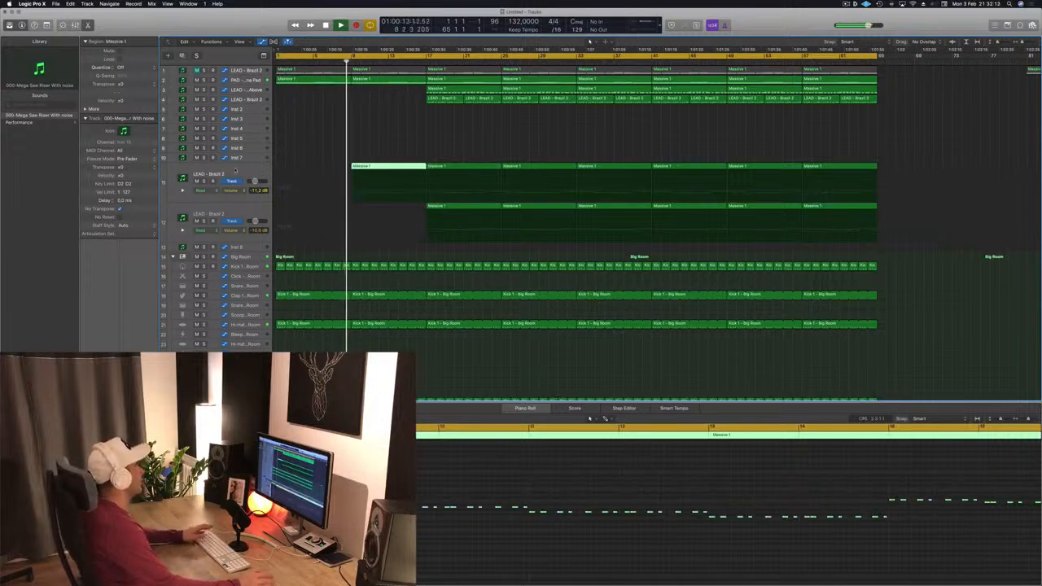
click(235, 171)
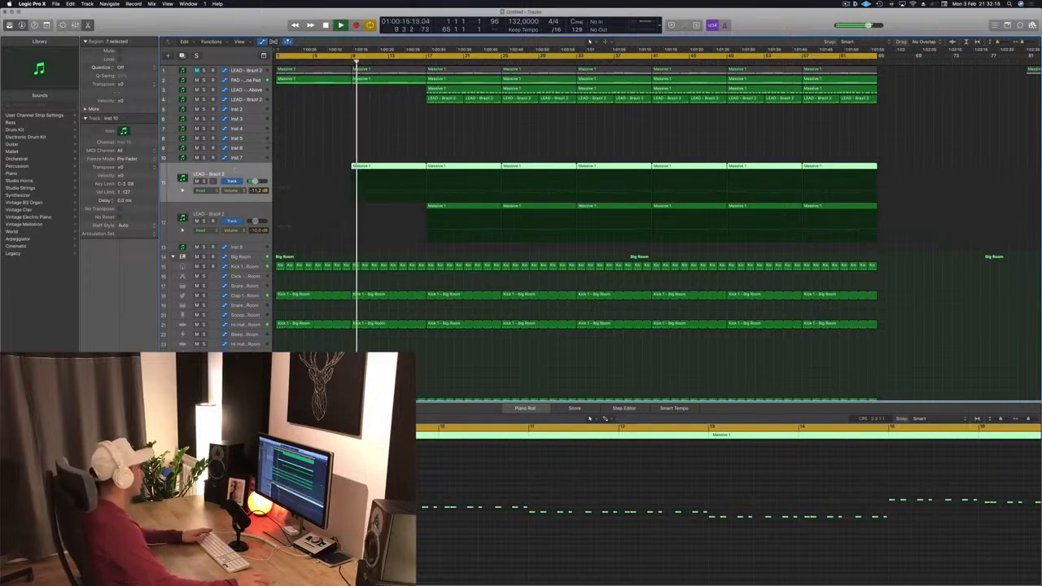
click(403, 124)
Delete the snare regions on track 31 and the hi-hat region on track 21 between bars 9 and 17.
scroll(414, 123, down, 3)
scroll(415, 123, down, 5)
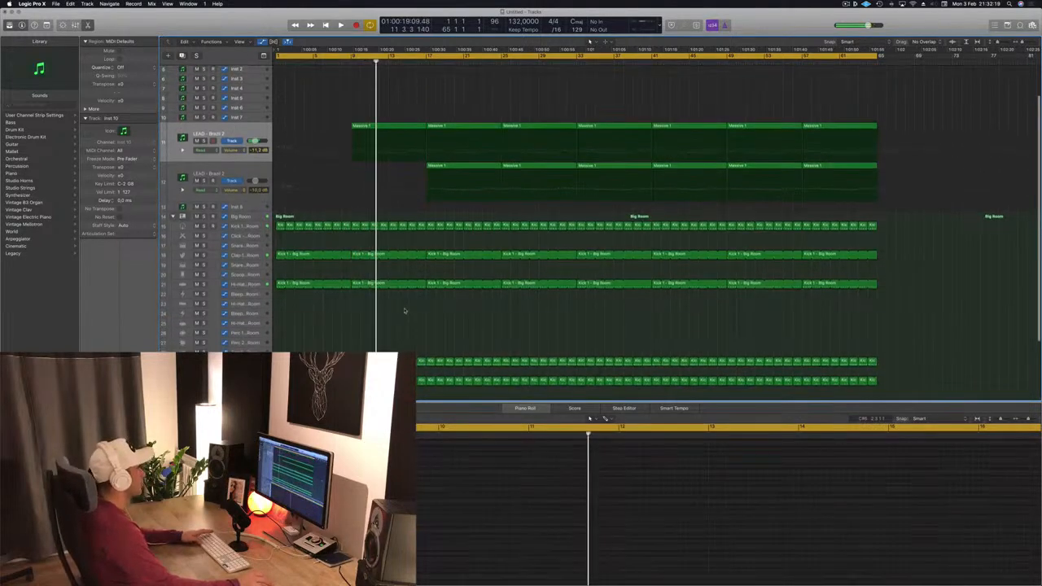
key(Return)
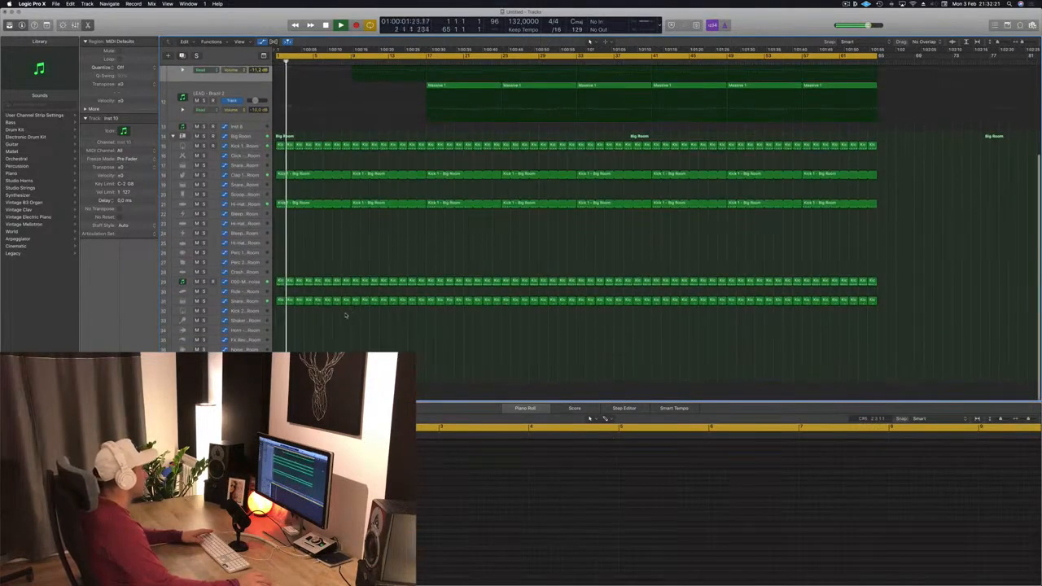
drag(352, 304, 430, 303)
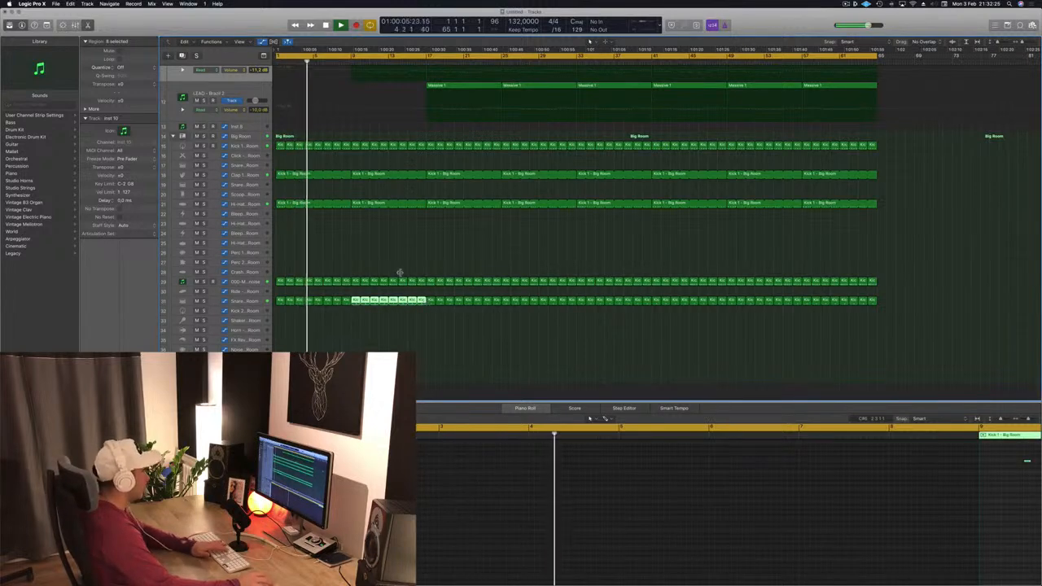
key(Delete)
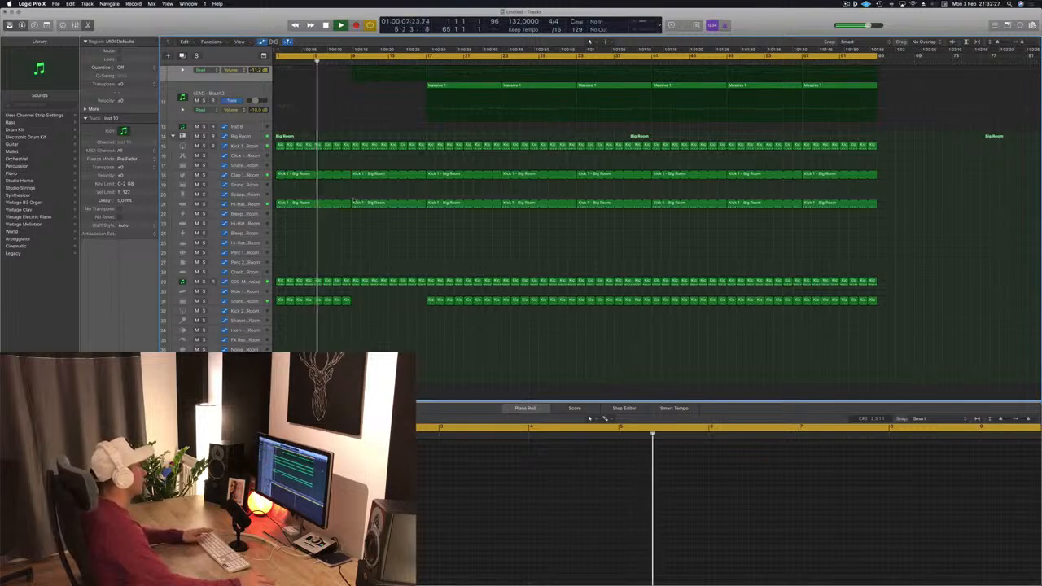
click(355, 202)
key(Delete)
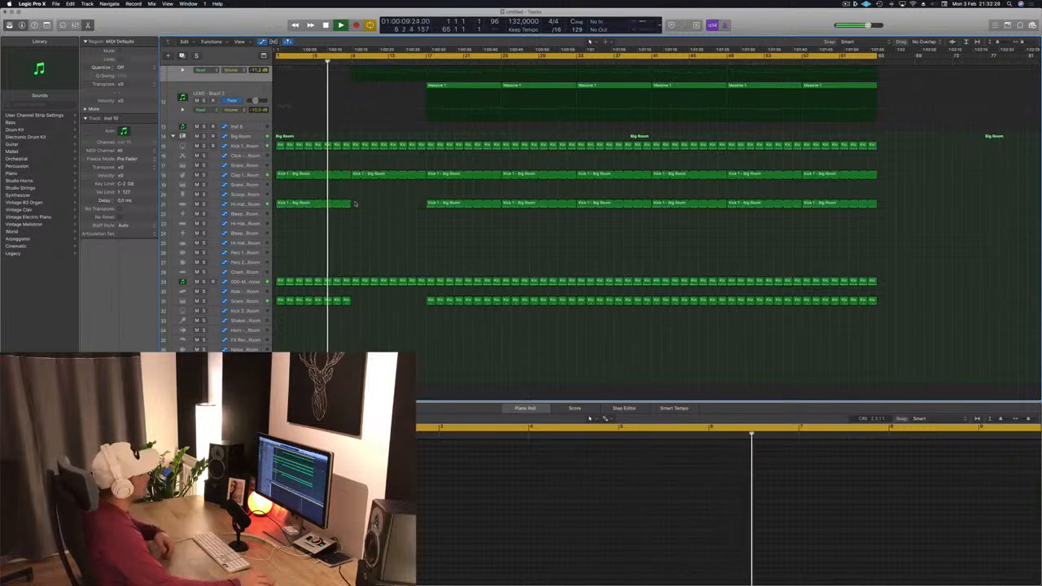
Save the project as "Episode 55 guyz" in the Logic folder.
scroll(372, 211, up, 1)
scroll(366, 129, up, 6)
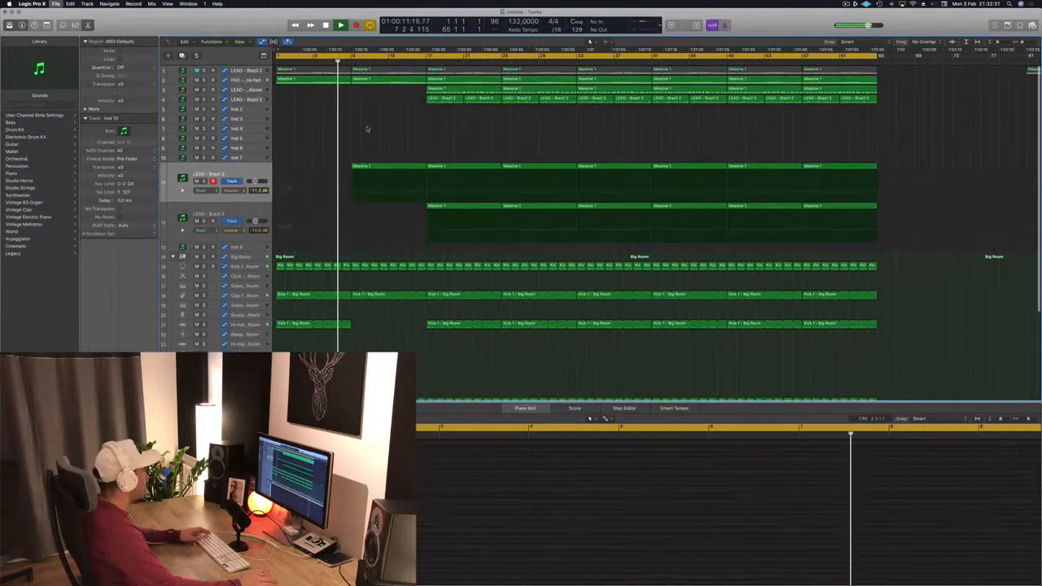
key(super+s)
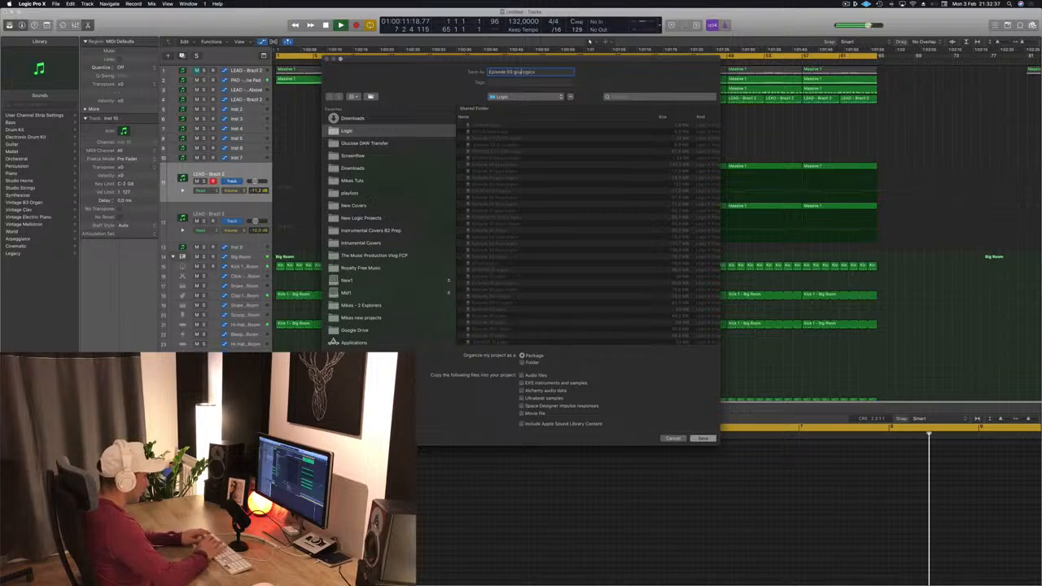
key(Return)
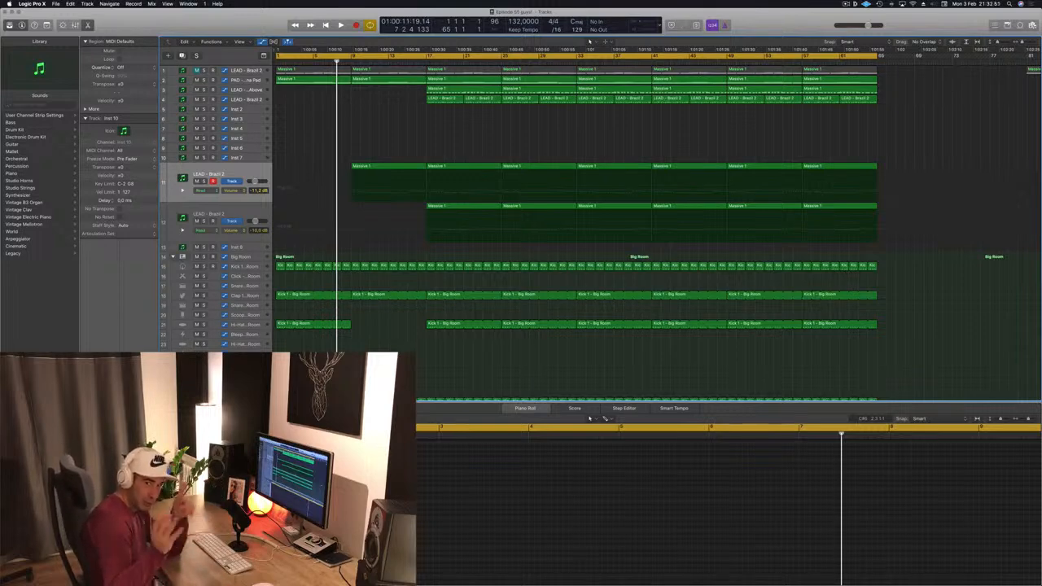
Replay the arrangement from the beginning and bring up the PAD - Anjuna Pad track's filter cutoff automation.
key(Return)
key(space)
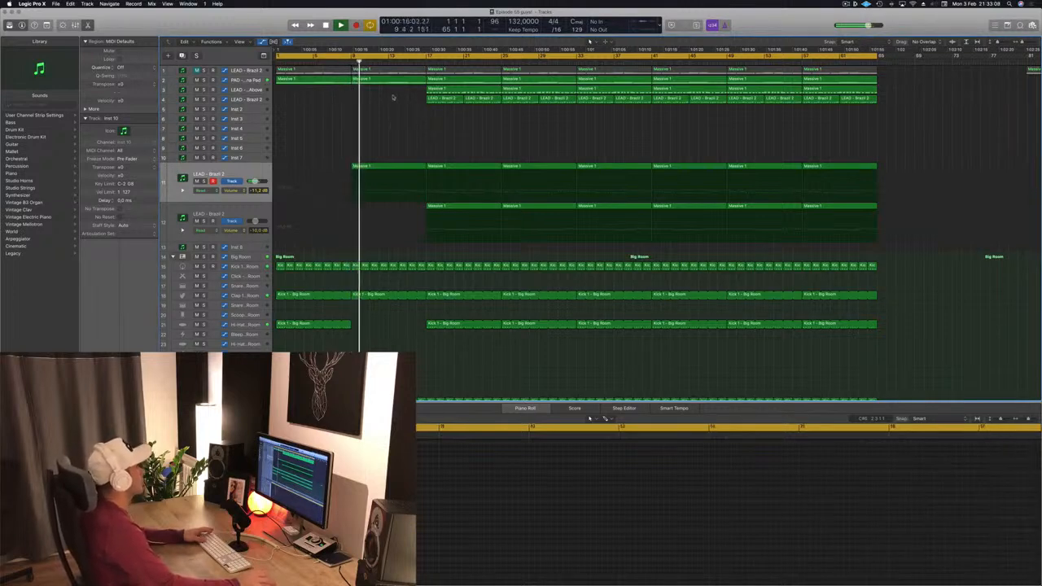
click(244, 79)
key(a)
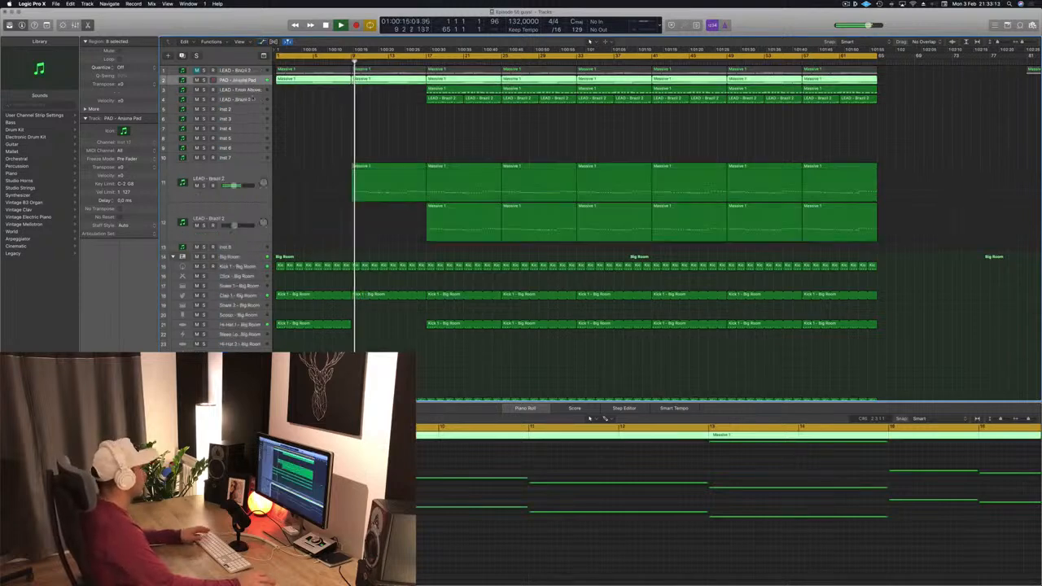
key(a)
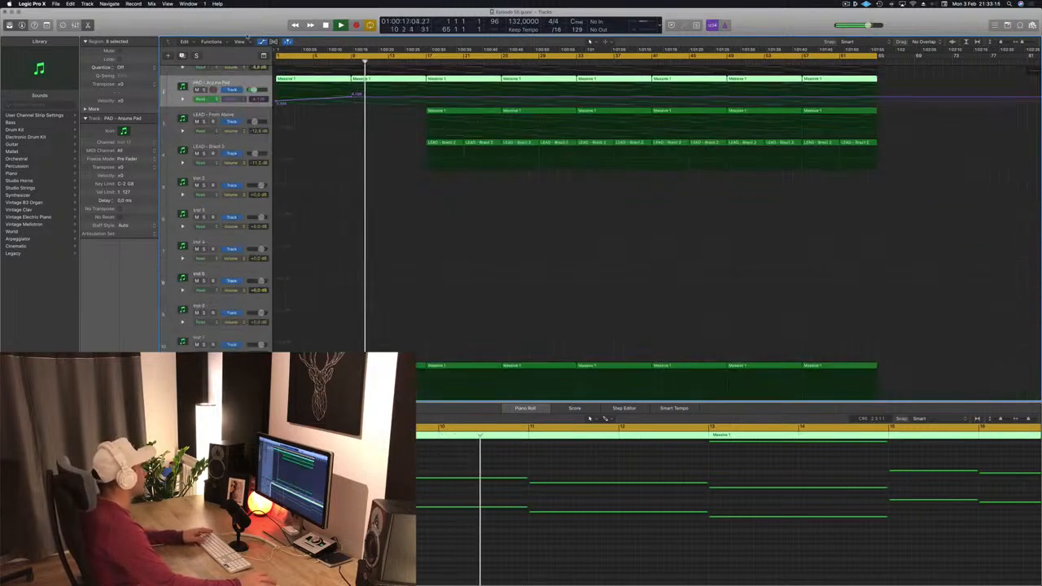
Enlarge the PAD - Anjuna Pad track with Track Zoom so its automation curve is easier to edit.
drag(245, 36, 241, 93)
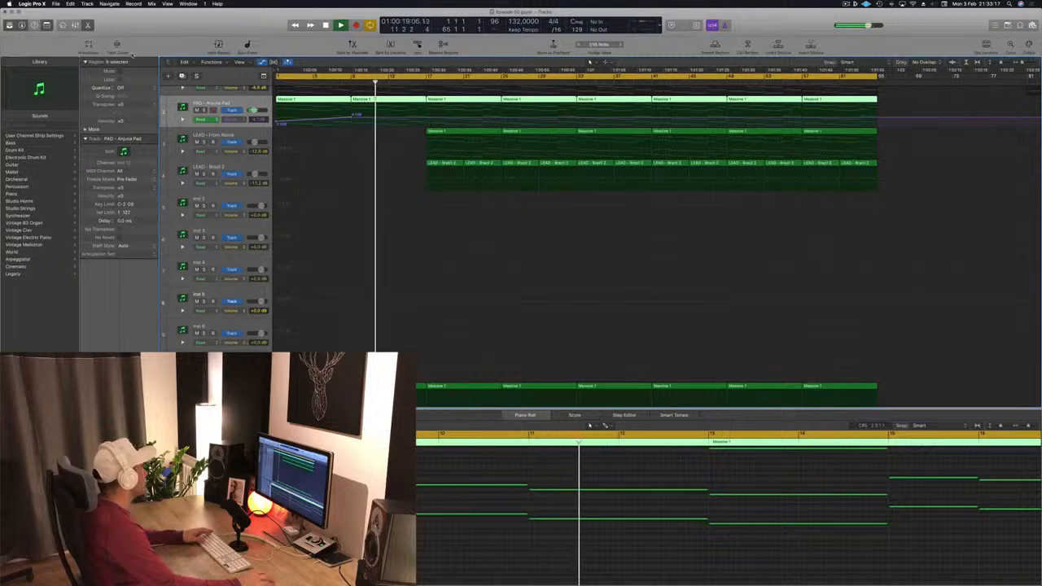
click(118, 46)
scroll(360, 246, up, 3)
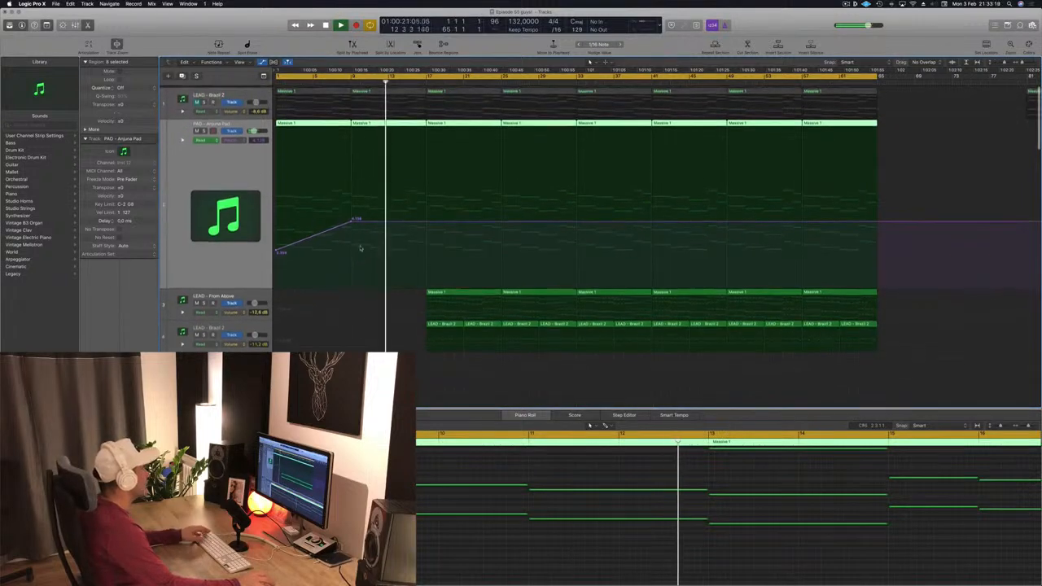
scroll(360, 247, down, 4)
scroll(361, 247, down, 2)
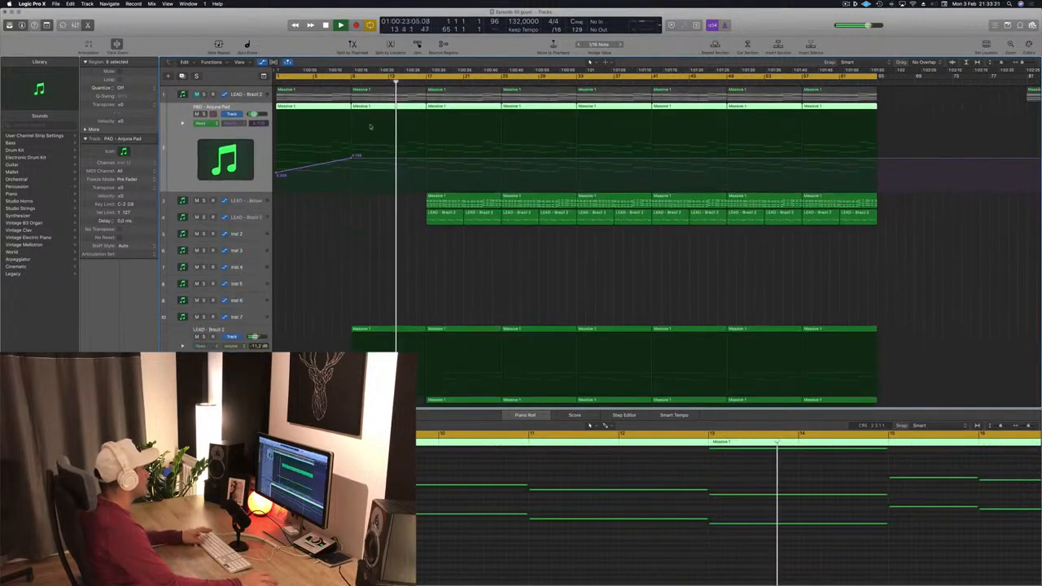
Drop the pad's filter cutoff automation sharply at bar 9 and delete the clap region between bars 9 and 17.
key(Return)
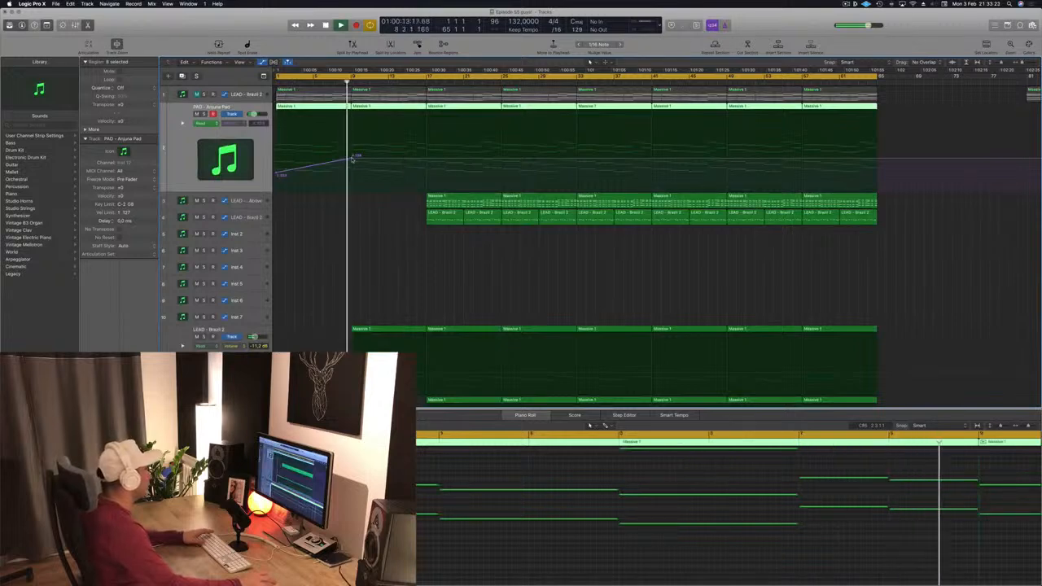
drag(353, 159, 357, 167)
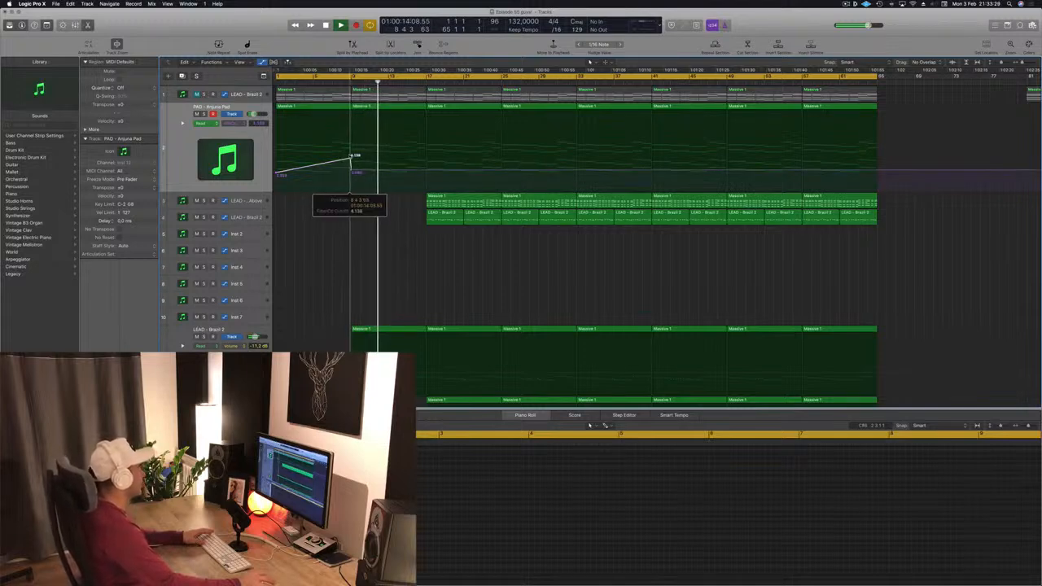
scroll(358, 166, down, 10)
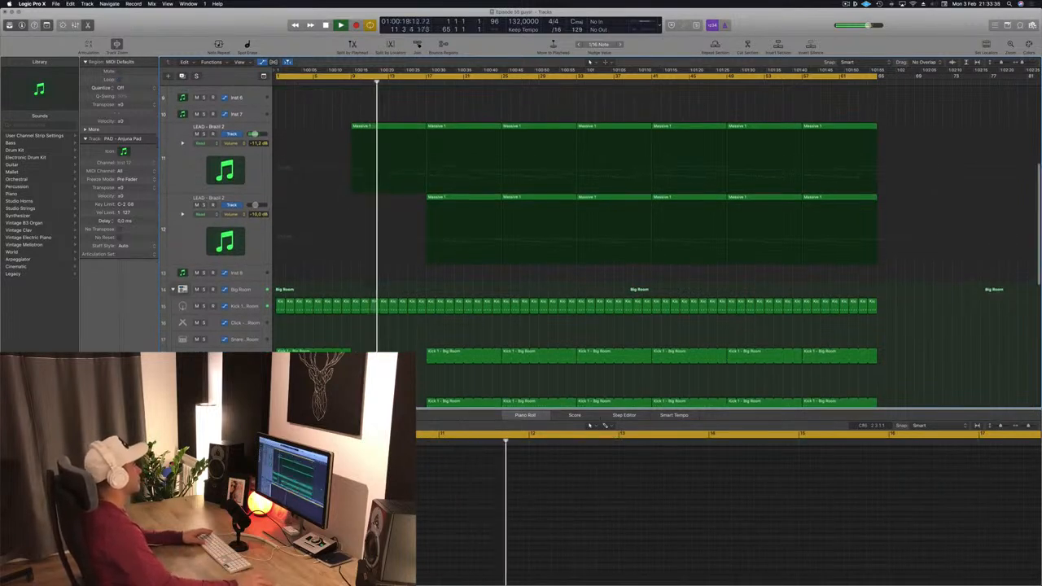
scroll(395, 228, up, 10)
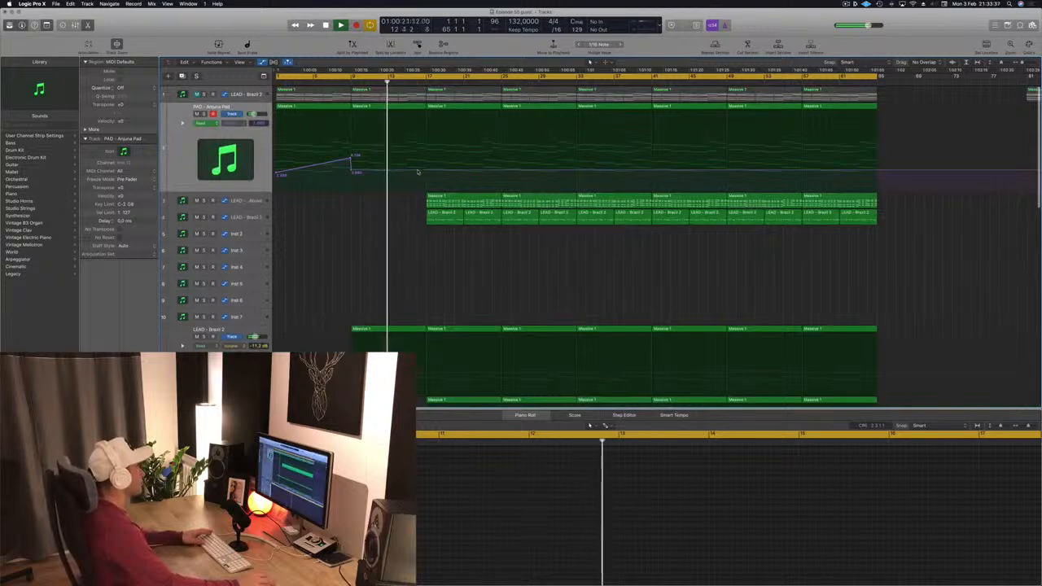
Ramp the pad's filter cutoff automation up again from bar 9 to bar 17 and audition it with the cycle starting at bar 9.
drag(425, 172, 426, 155)
key(Return)
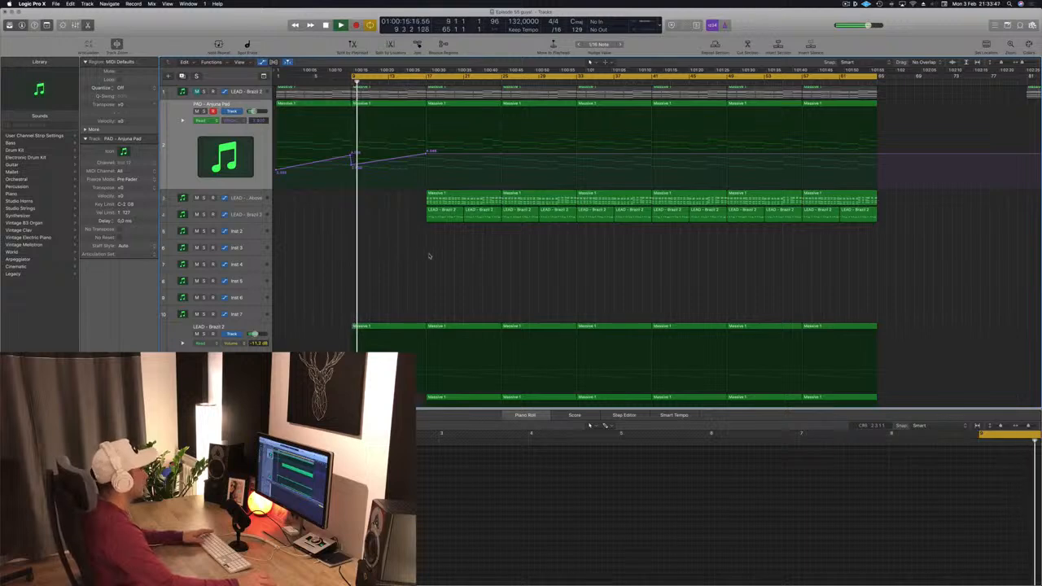
scroll(429, 255, down, 3)
scroll(423, 256, up, 3)
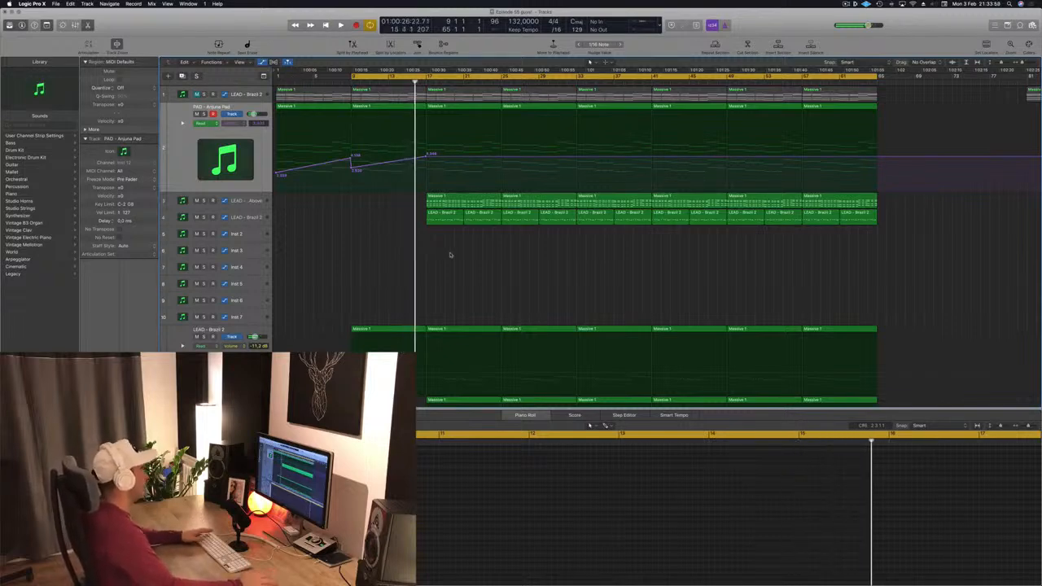
key(space)
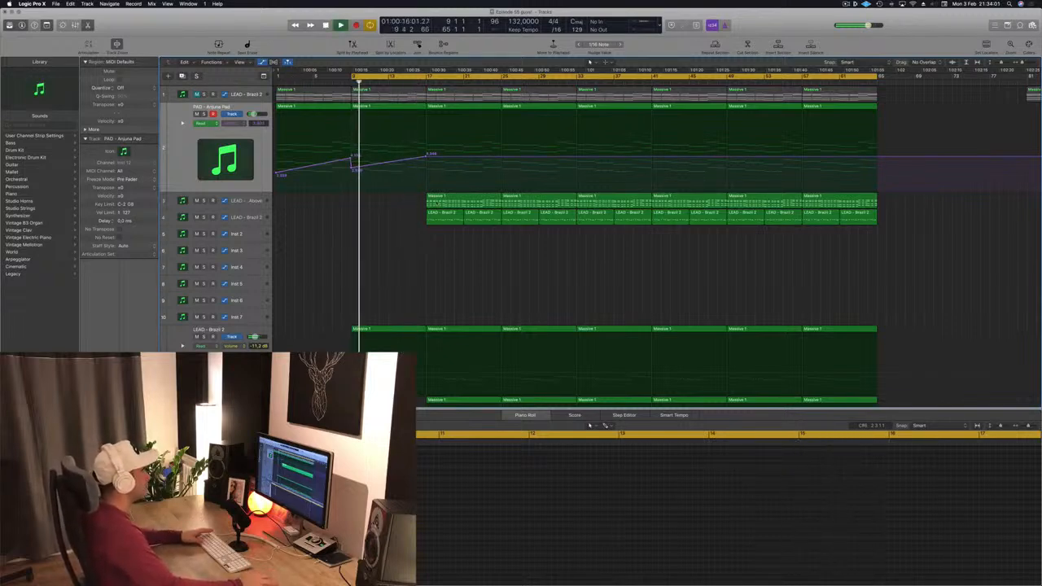
Delete the LEAD - From Above and LEAD - Brazil 2 regions on tracks 3 and 4 between bars 17 and 25.
drag(402, 197, 491, 214)
key(BackSpace)
scroll(485, 232, down, 10)
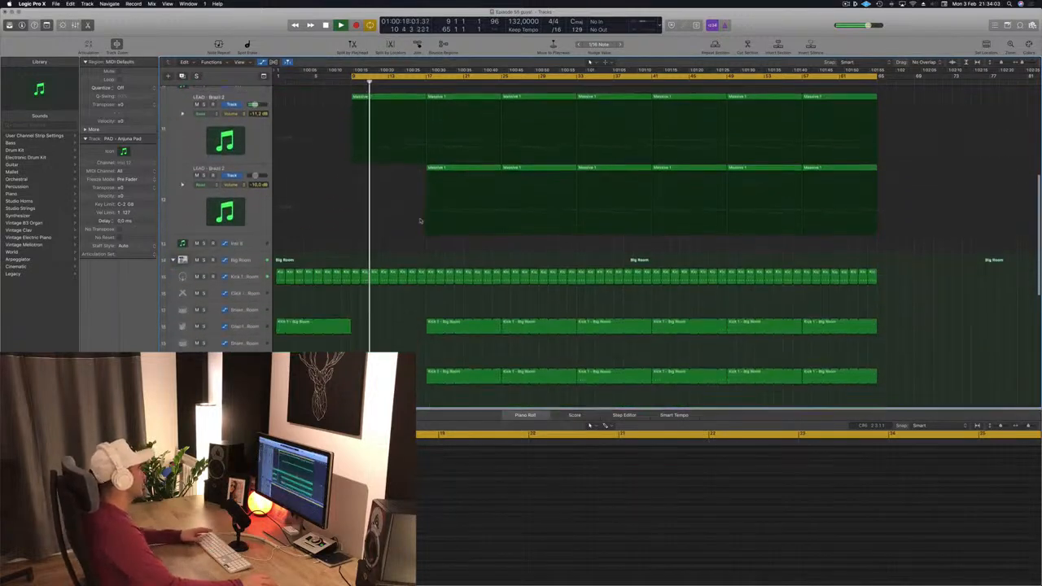
scroll(420, 220, down, 2)
scroll(415, 216, up, 5)
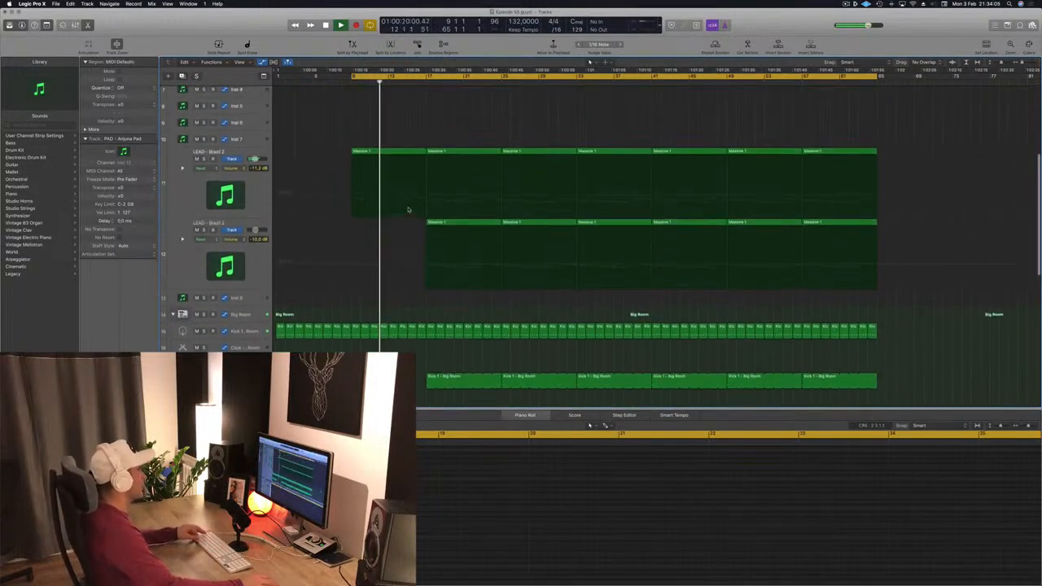
Raise the pad's cutoff peak at bar 17, drop the automation right after it, and play with the cycle starting at bar 17.
scroll(409, 210, up, 3)
scroll(408, 169, up, 7)
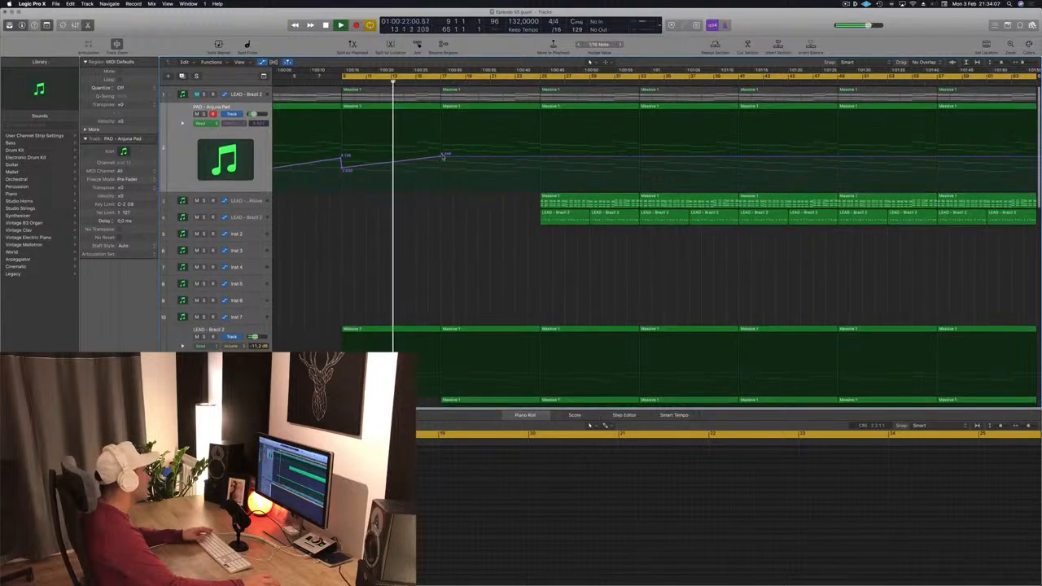
drag(441, 158, 444, 170)
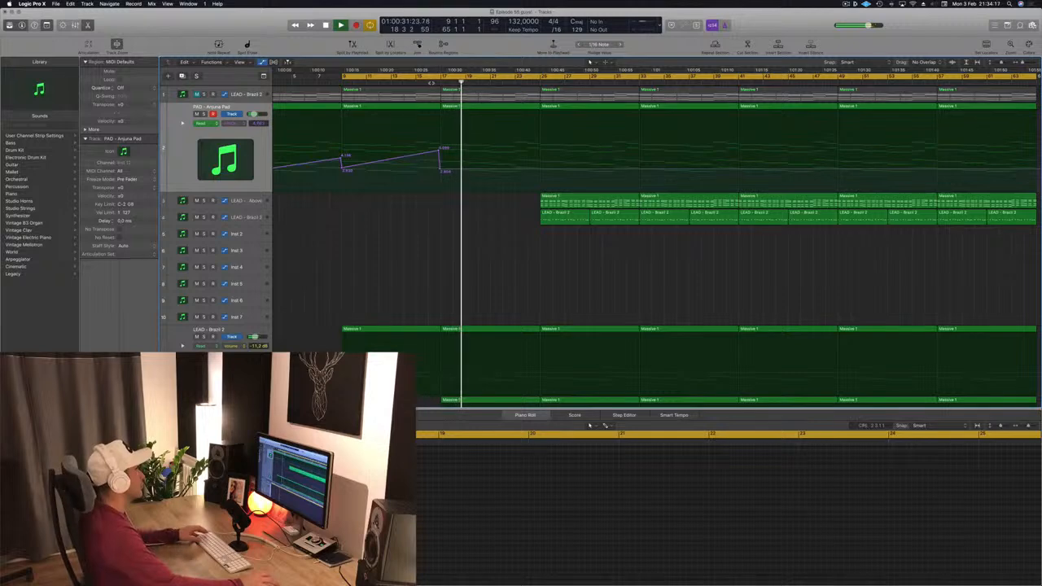
scroll(455, 239, down, 10)
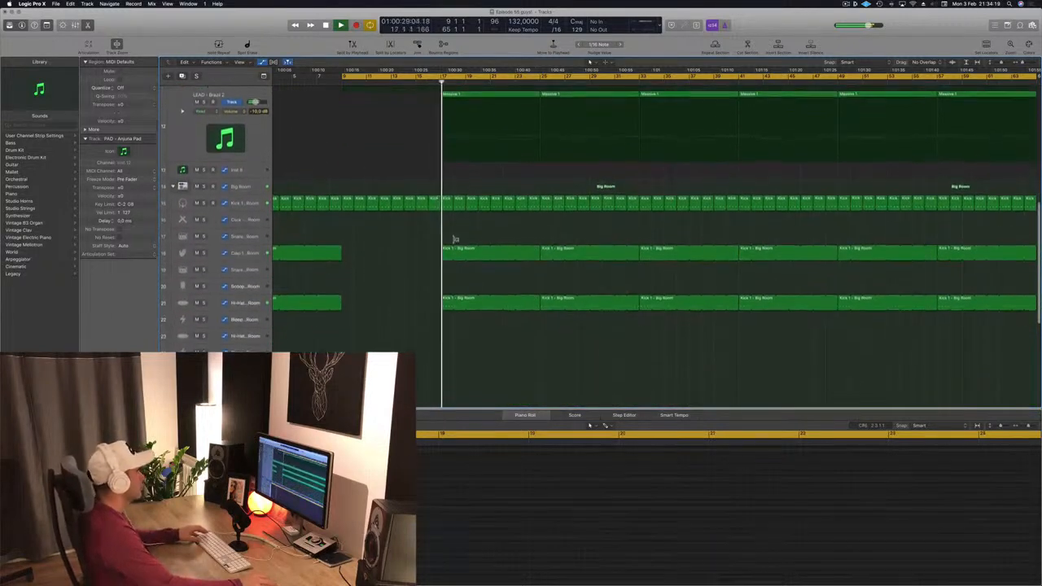
Copy the LEAD - From Above region on track 3 from bar 25 to bar 17 and play into it from shortly before bar 17.
scroll(456, 239, down, 1)
scroll(424, 246, up, 8)
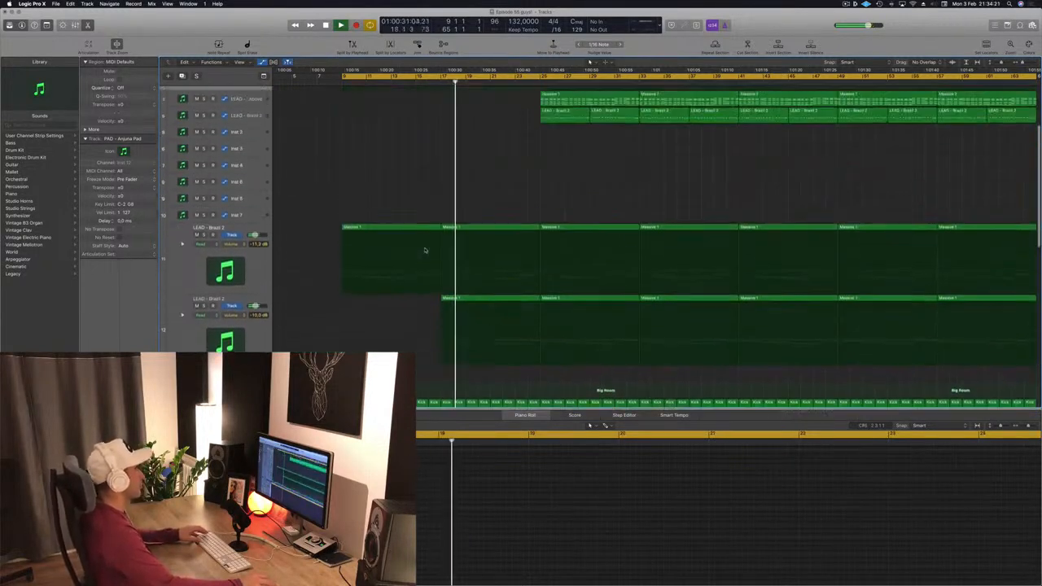
scroll(433, 246, up, 5)
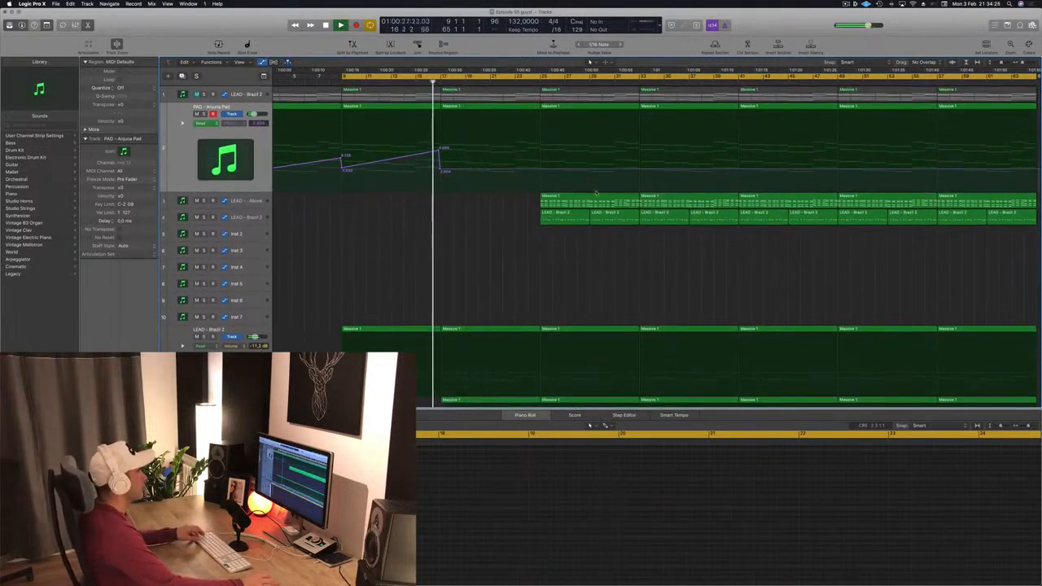
drag(605, 197, 511, 200)
click(421, 81)
key(super+Left)
key(super+Left)
key(super+Left)
key(super+Left)
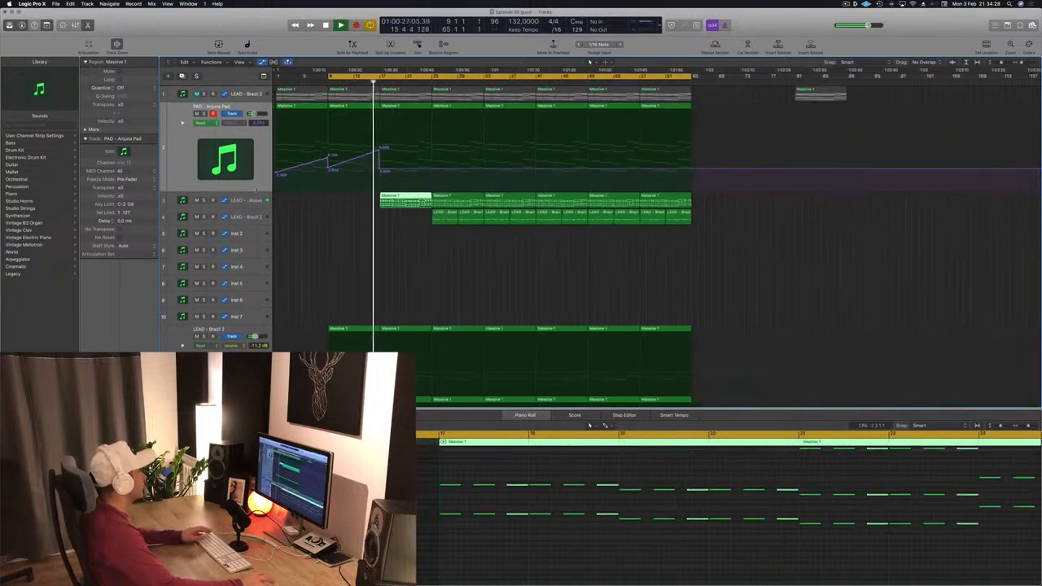
Inspect the Sylenth1 instrument on LEAD - From Above during playback, close its window, and mute the track.
click(255, 201)
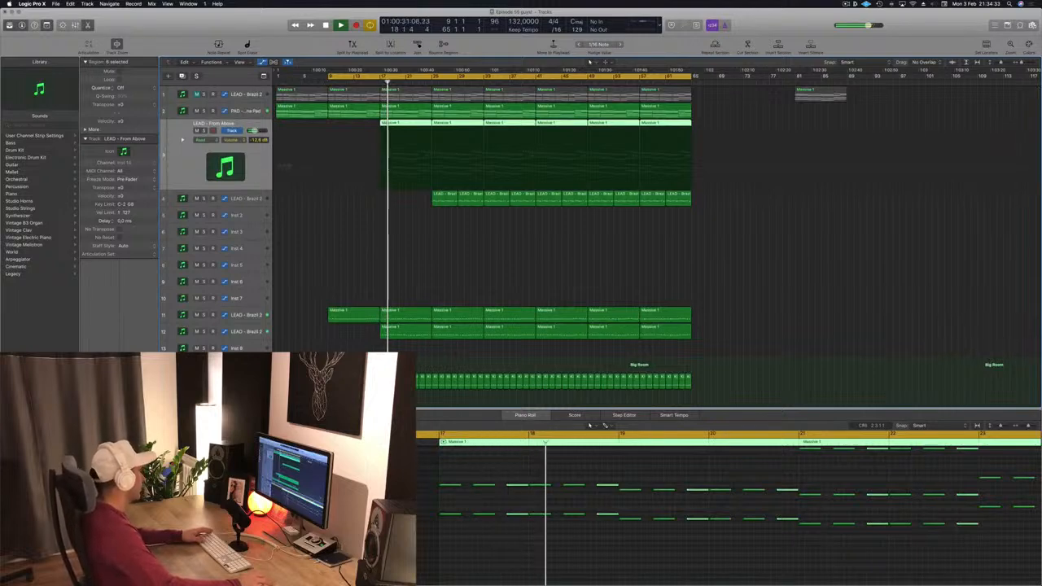
key(v)
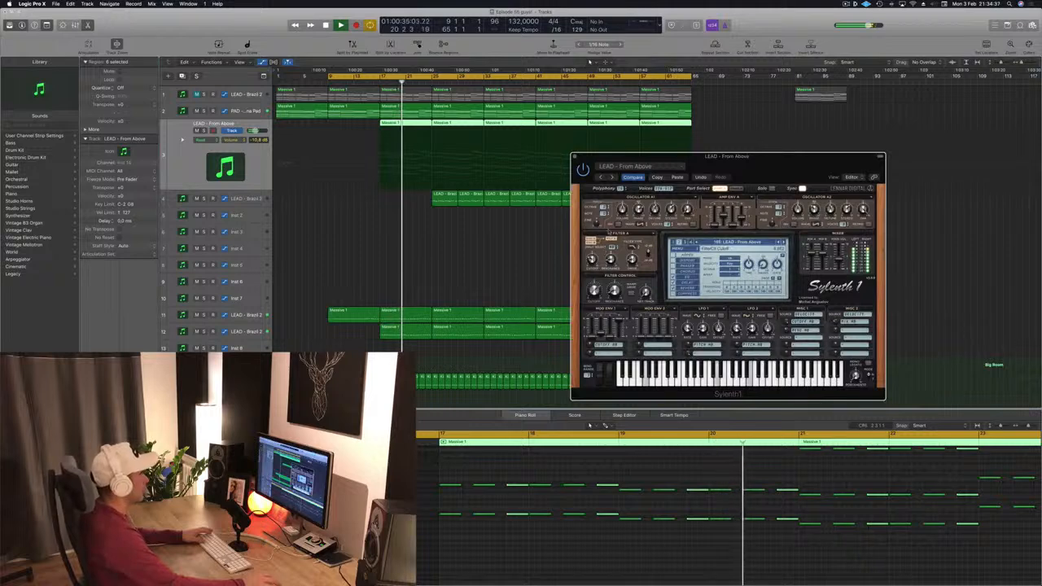
drag(585, 155, 499, 162)
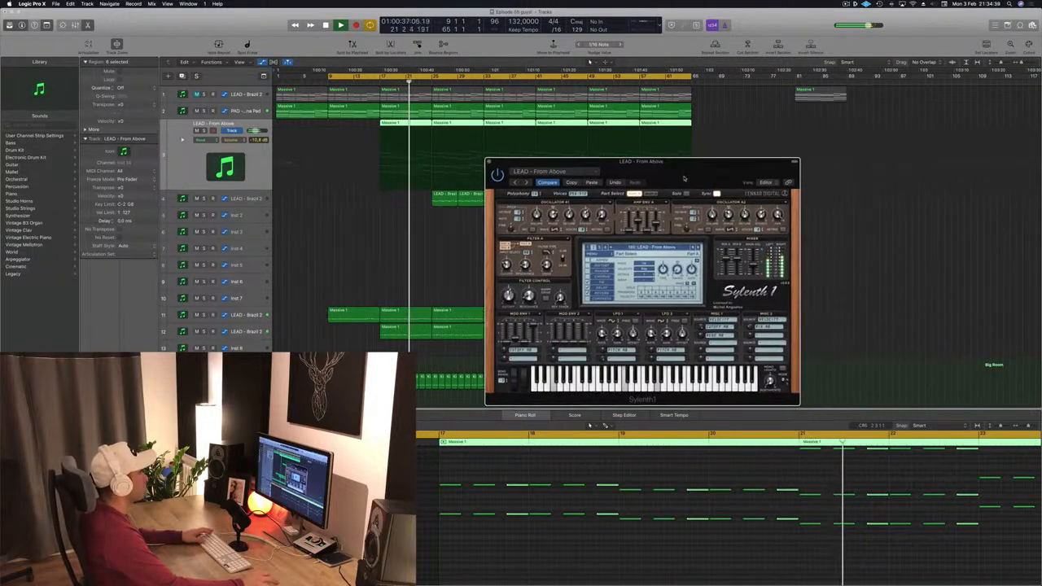
click(490, 161)
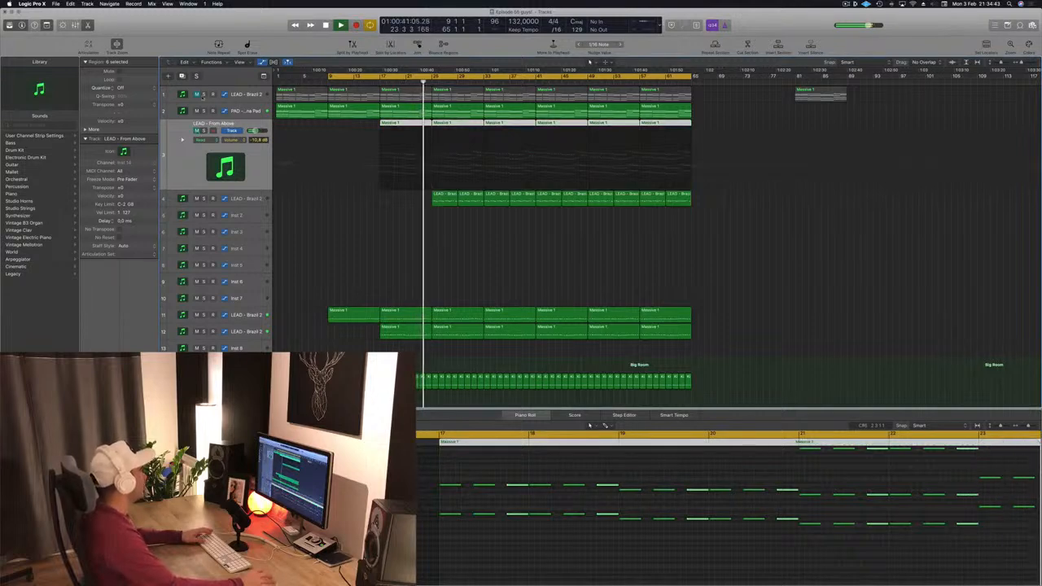
Unmute LEAD - Brazil 2 on track 1, delete its regions between bars 1 and 17, and play from bar 17.
click(196, 95)
click(300, 99)
key(Delete)
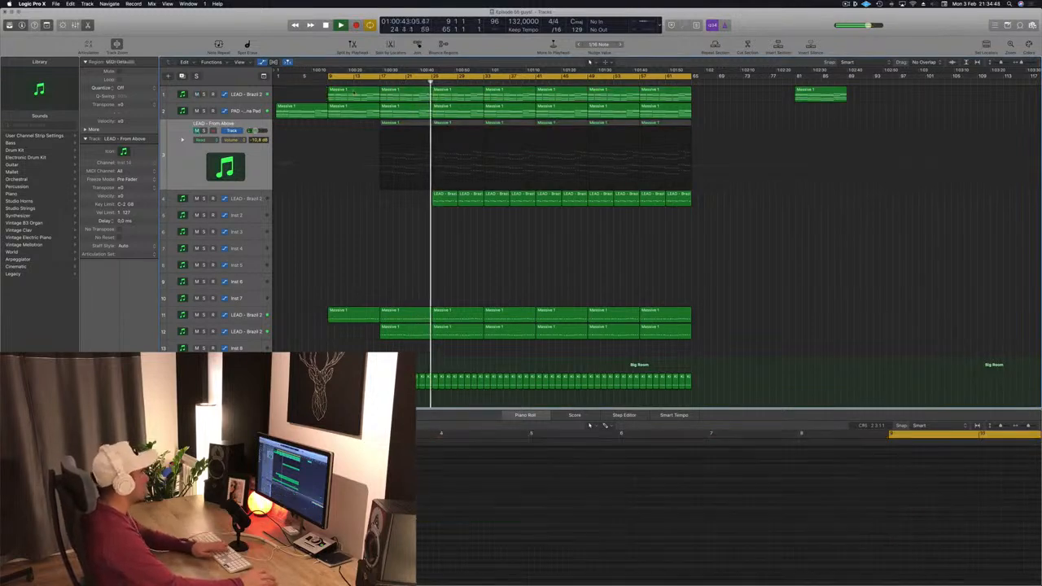
click(373, 91)
key(Delete)
click(374, 82)
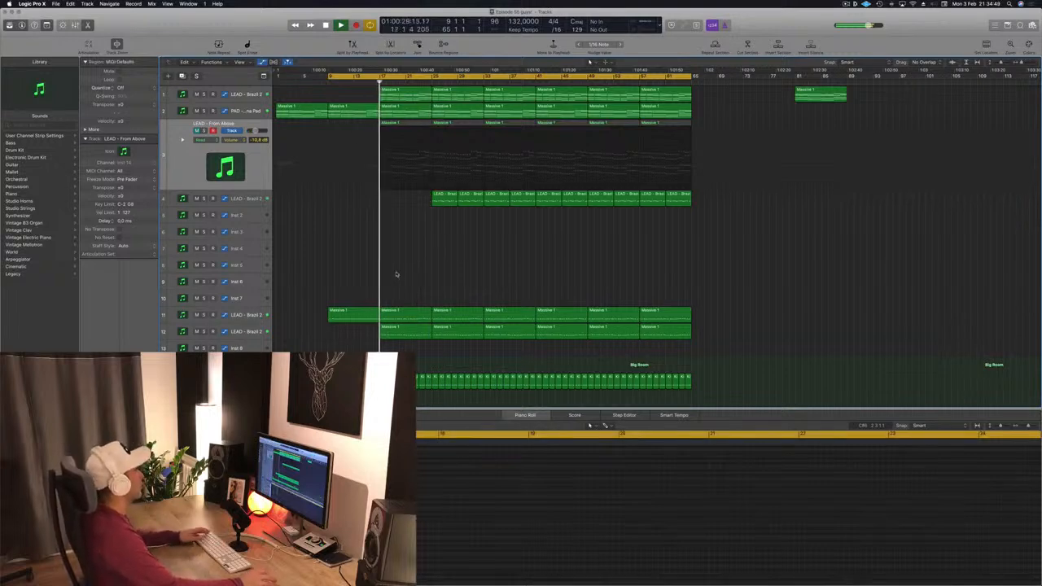
Lower the Sylenth1 filter cutoff on track 1's LEAD - Brazil 2, close its EQ window, and move the synth window clear of the regions.
click(255, 93)
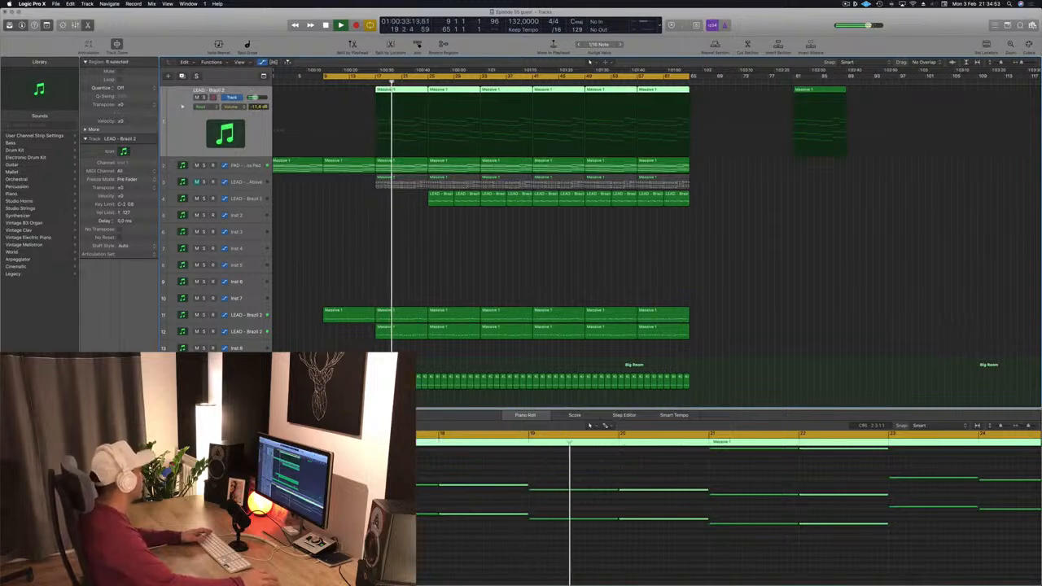
key(v)
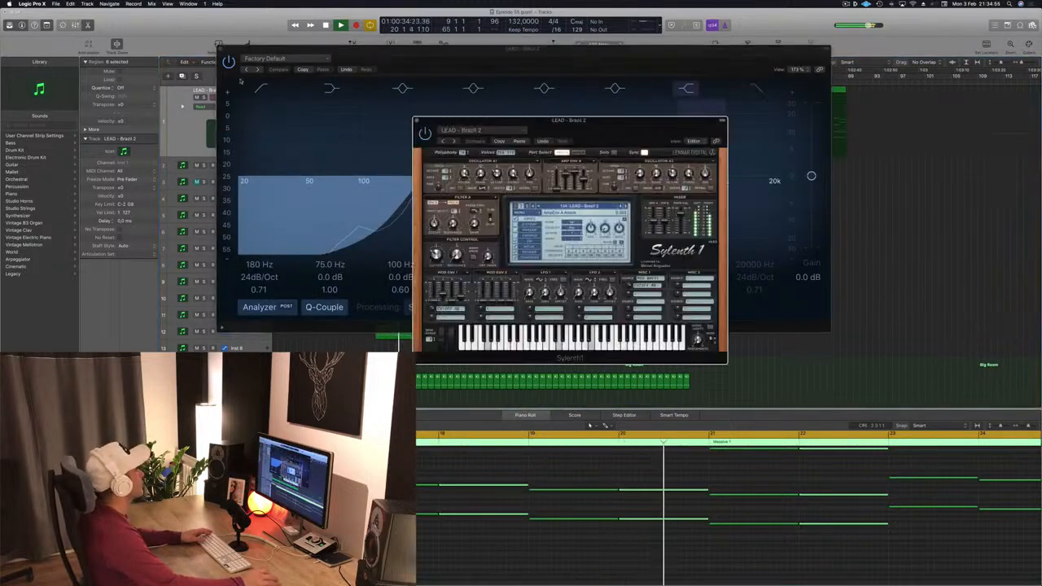
click(220, 49)
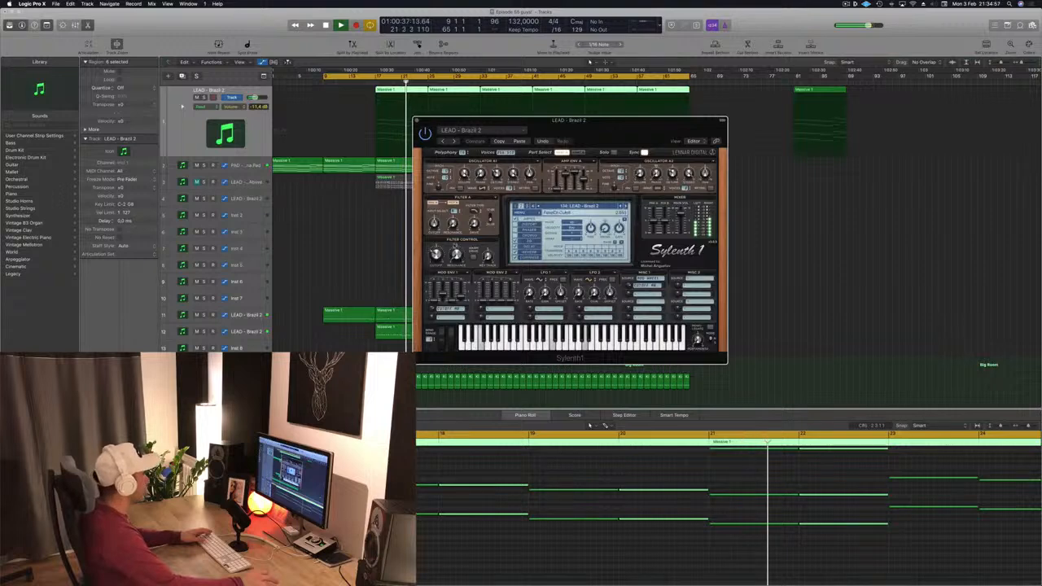
drag(436, 255, 437, 263)
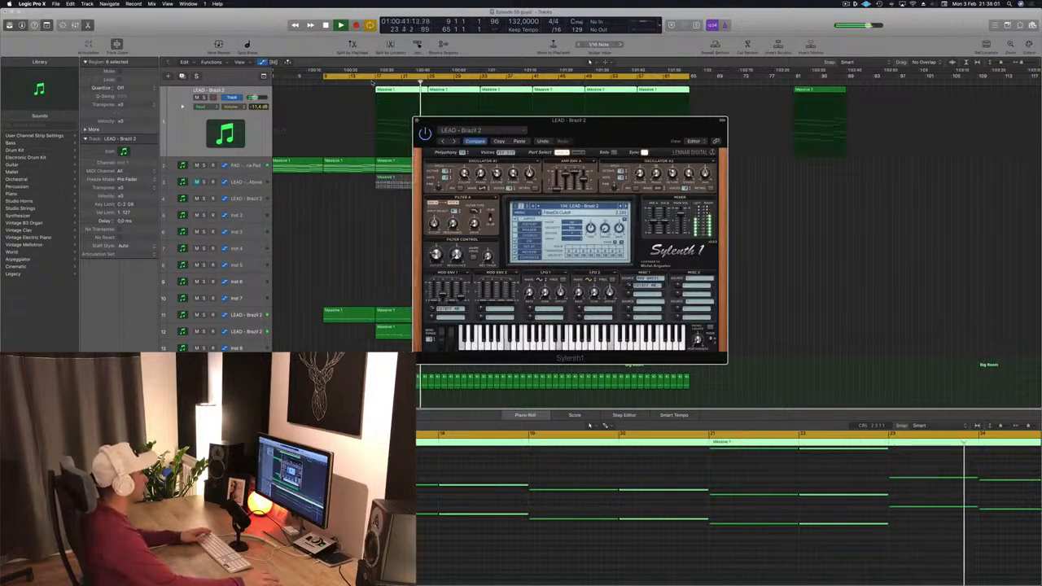
drag(466, 130, 700, 133)
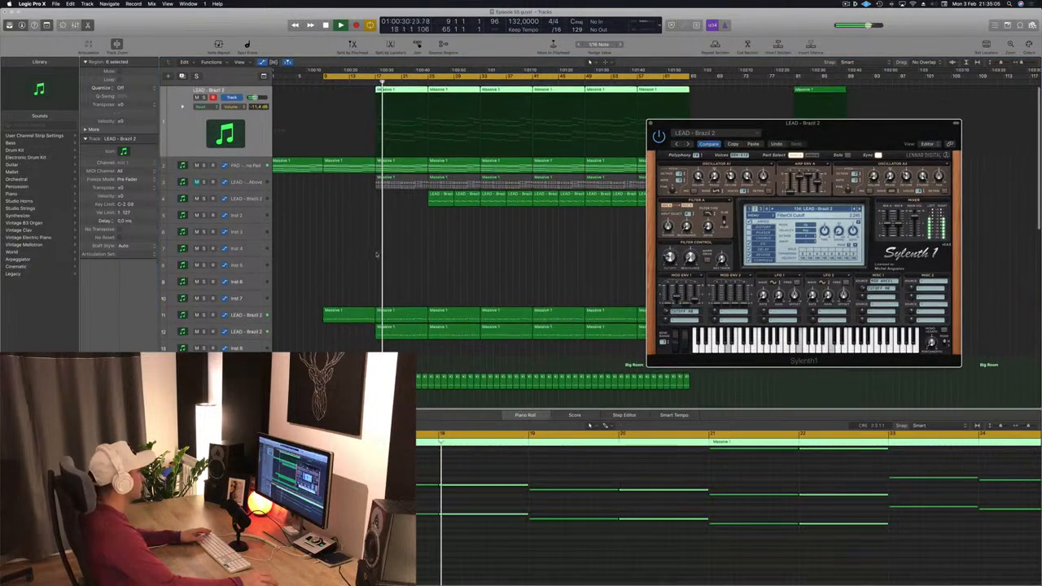
scroll(374, 255, down, 1)
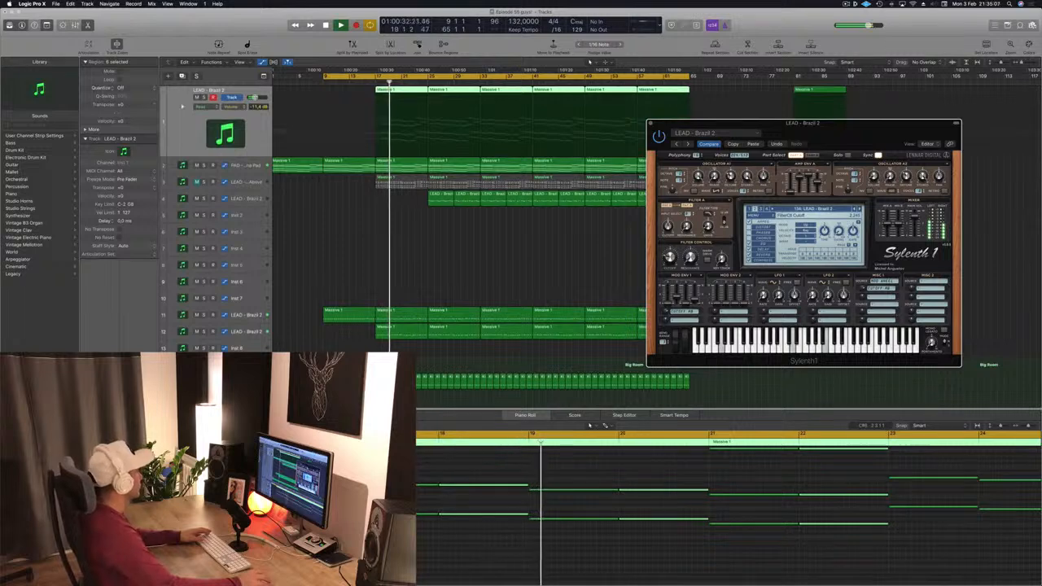
click(444, 272)
click(443, 277)
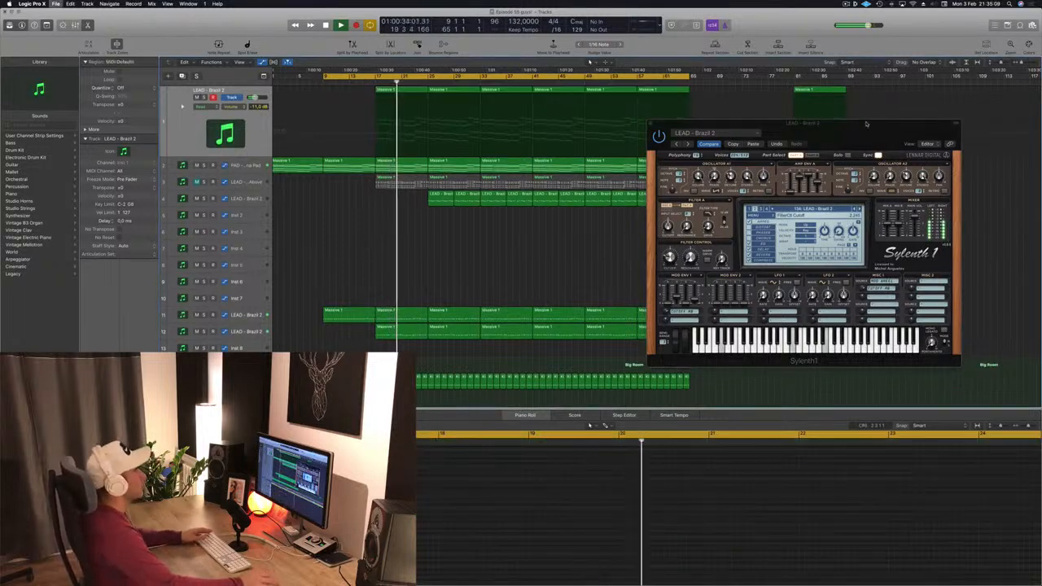
drag(866, 124, 924, 116)
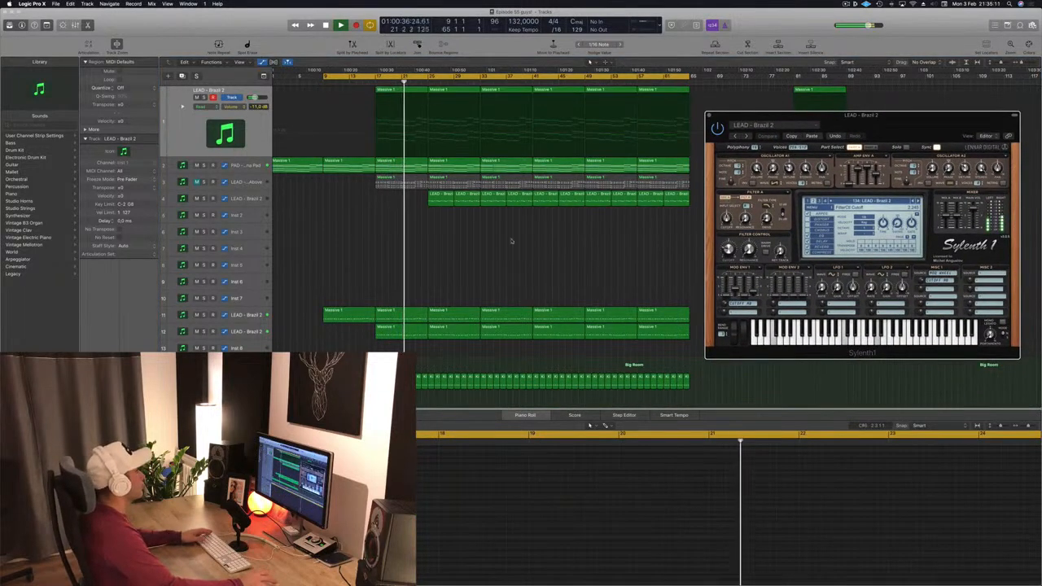
Transfer all short regions from the 000-Mega Saw Riser With noise track to the Perc 1 track, deleting the originals, and play from bar 9.
scroll(476, 240, down, 3)
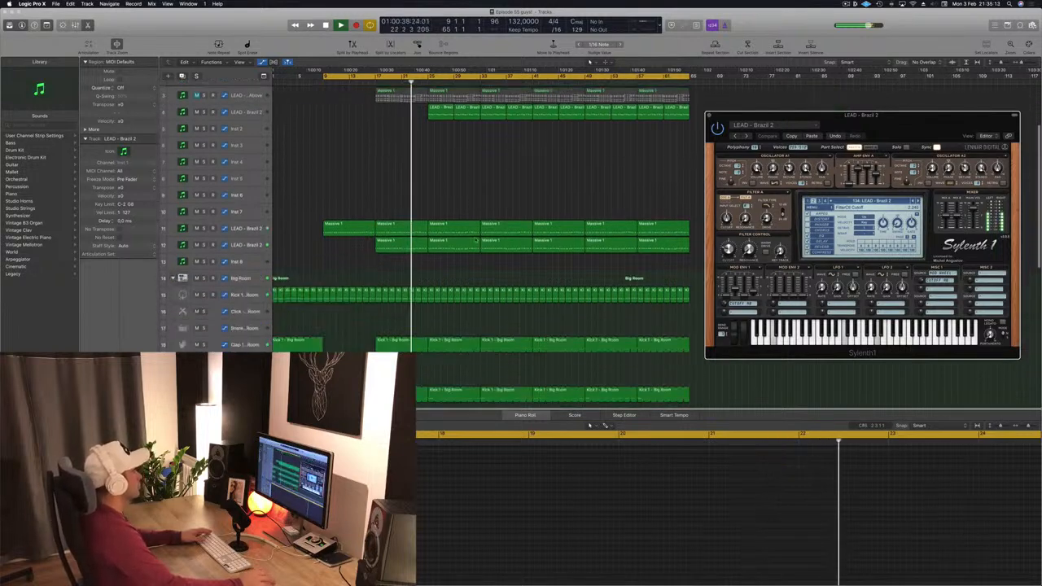
scroll(477, 240, down, 8)
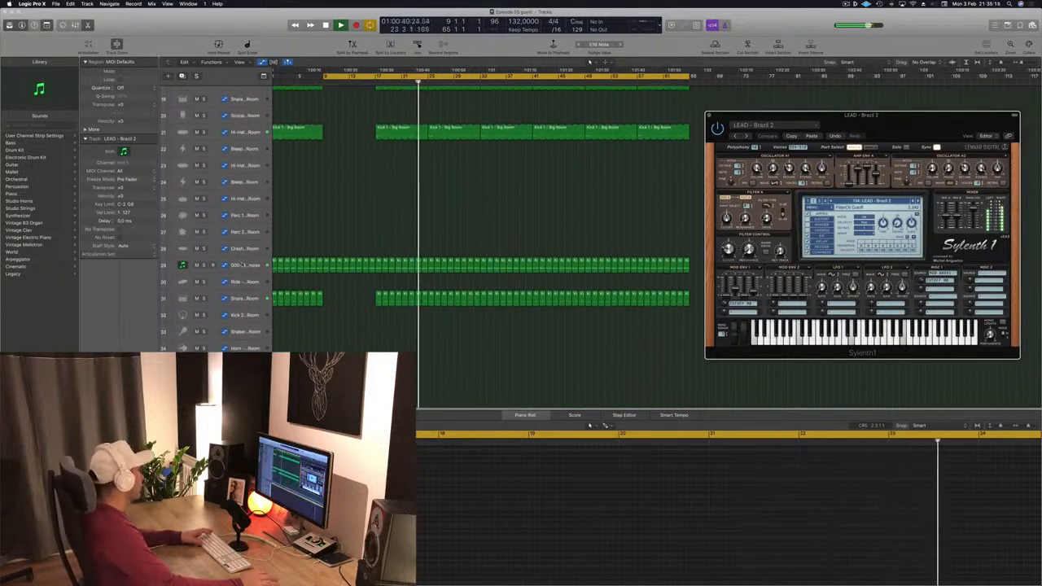
key(space)
click(242, 265)
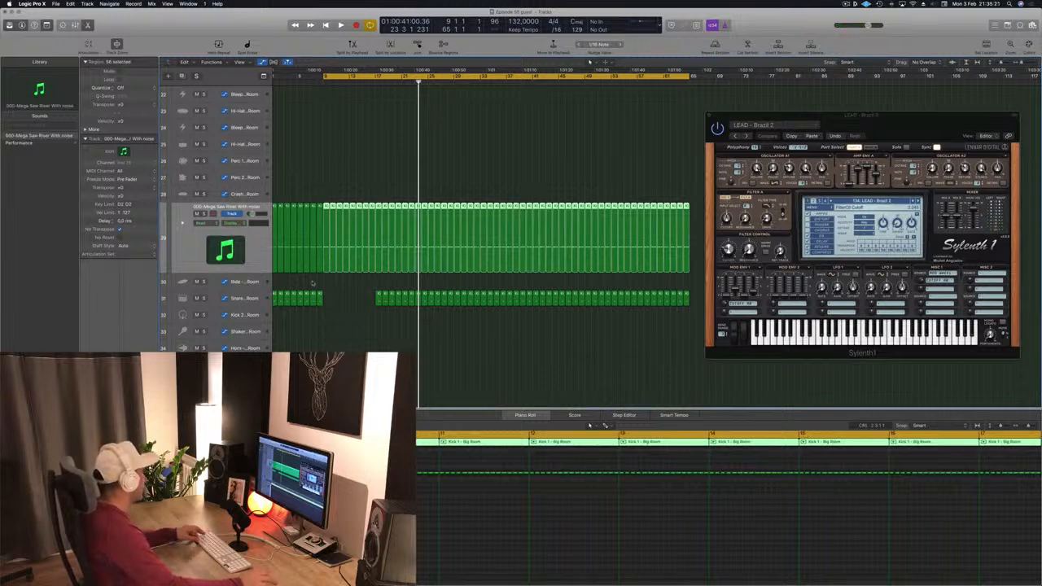
scroll(313, 283, down, 2)
drag(675, 252, 279, 236)
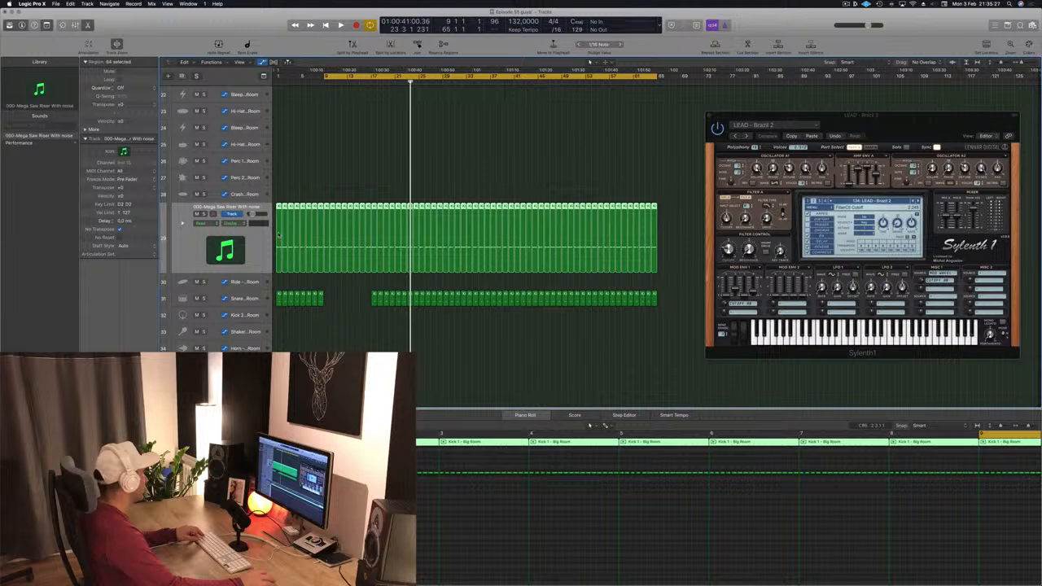
drag(279, 236, 279, 165)
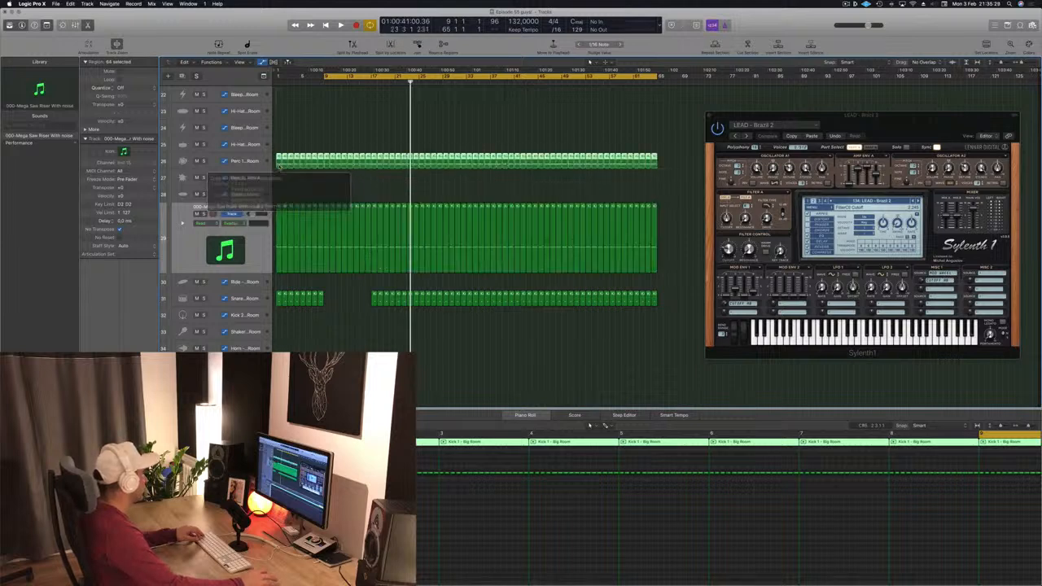
drag(685, 243, 276, 239)
key(Delete)
key(space)
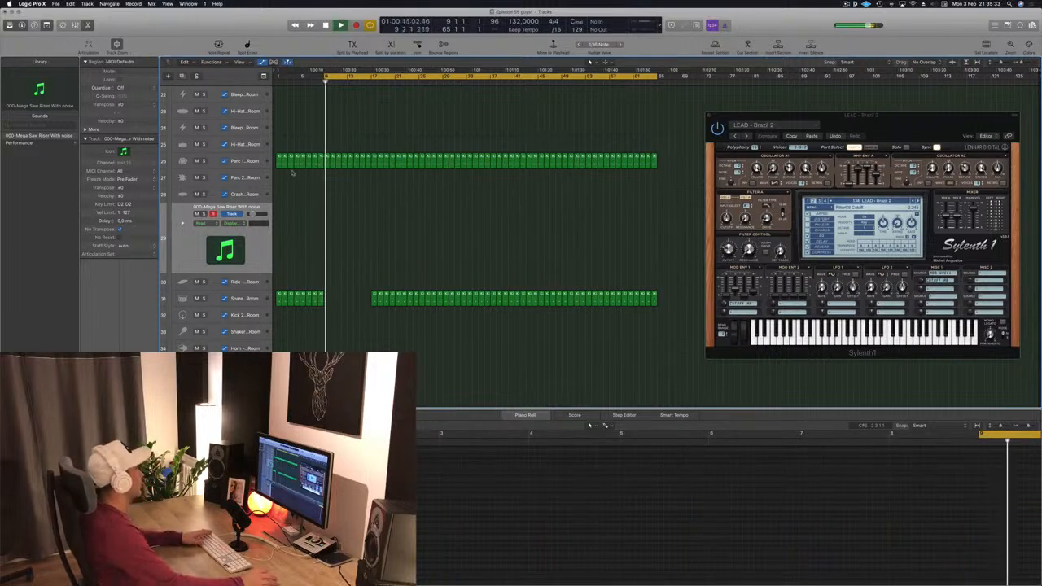
Select all the Perc 1 regions and audition them with the other drum tracks from bar 9.
drag(666, 159, 276, 161)
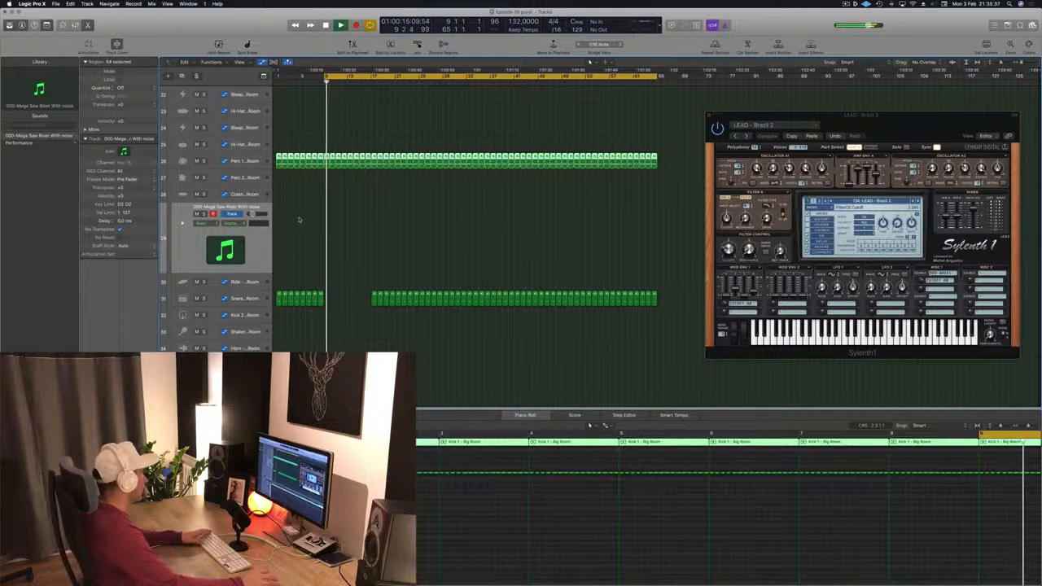
scroll(325, 237, up, 5)
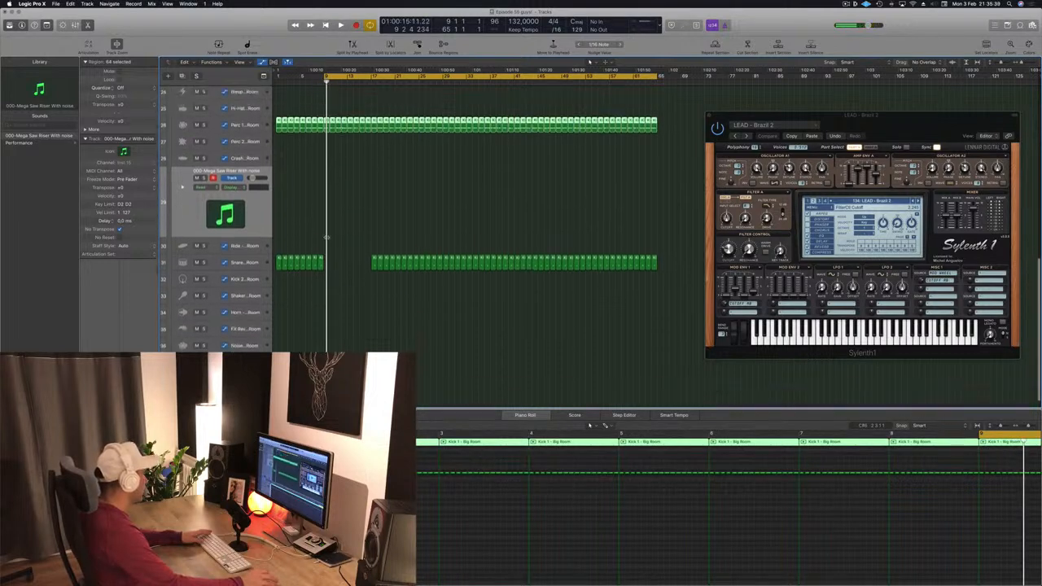
scroll(327, 238, up, 2)
scroll(326, 237, down, 4)
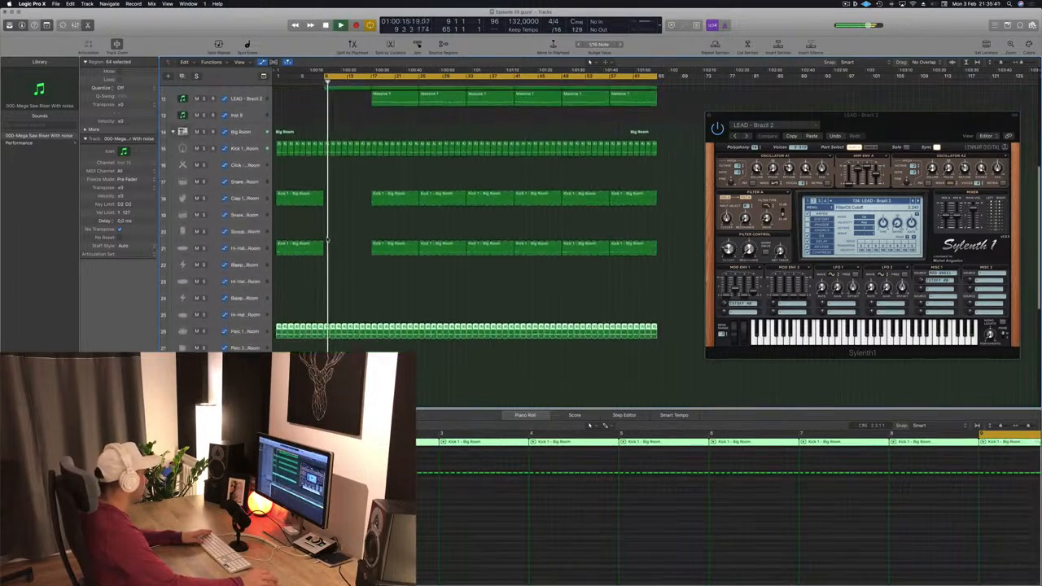
scroll(327, 240, down, 2)
key(space)
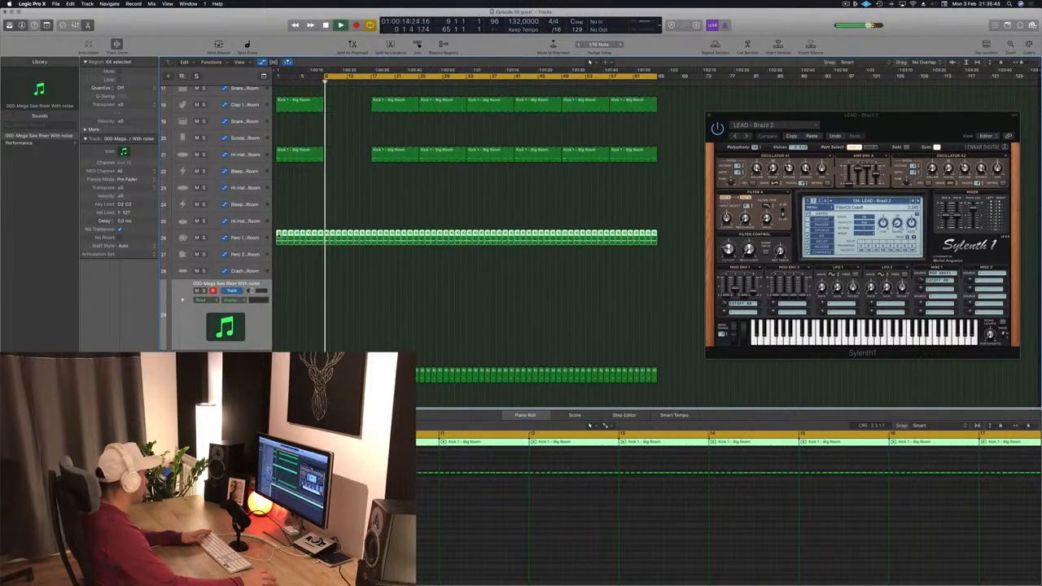
scroll(307, 283, down, 3)
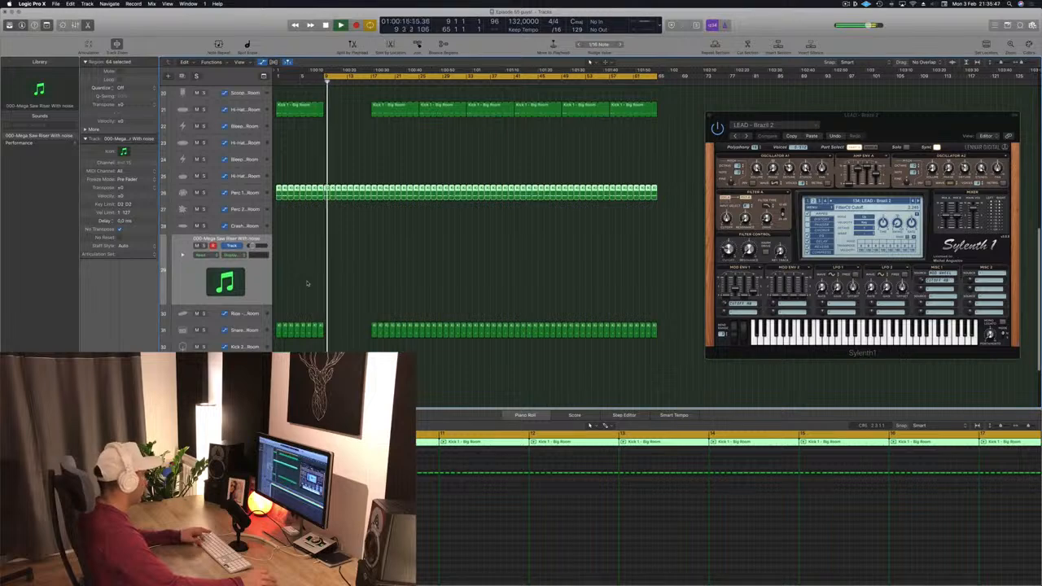
Add an auxiliary channel strip before the drum bus strips in the mixer, lower its level, and audition the arrangement from bar 9.
key(x)
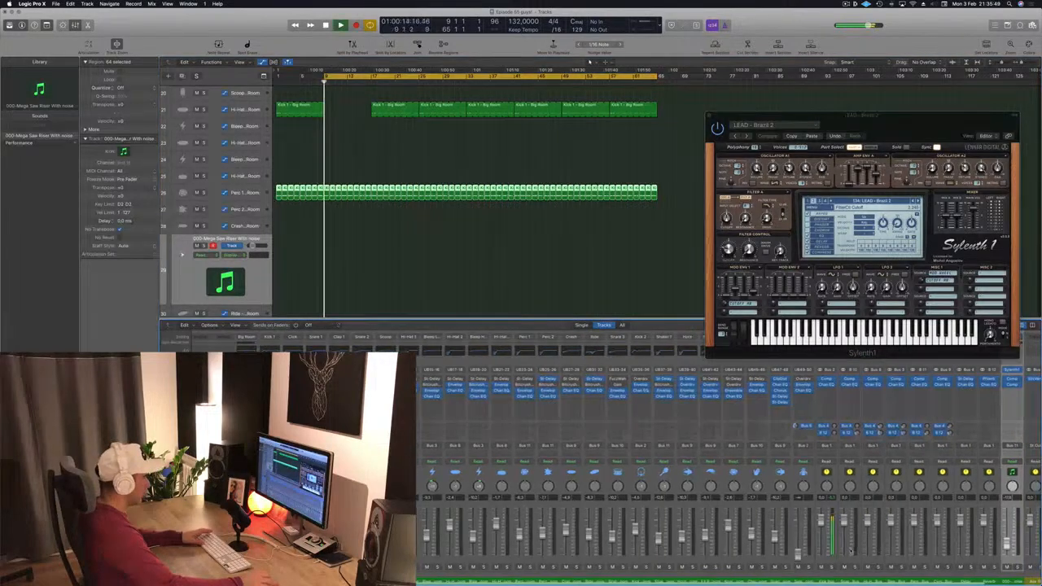
key(space)
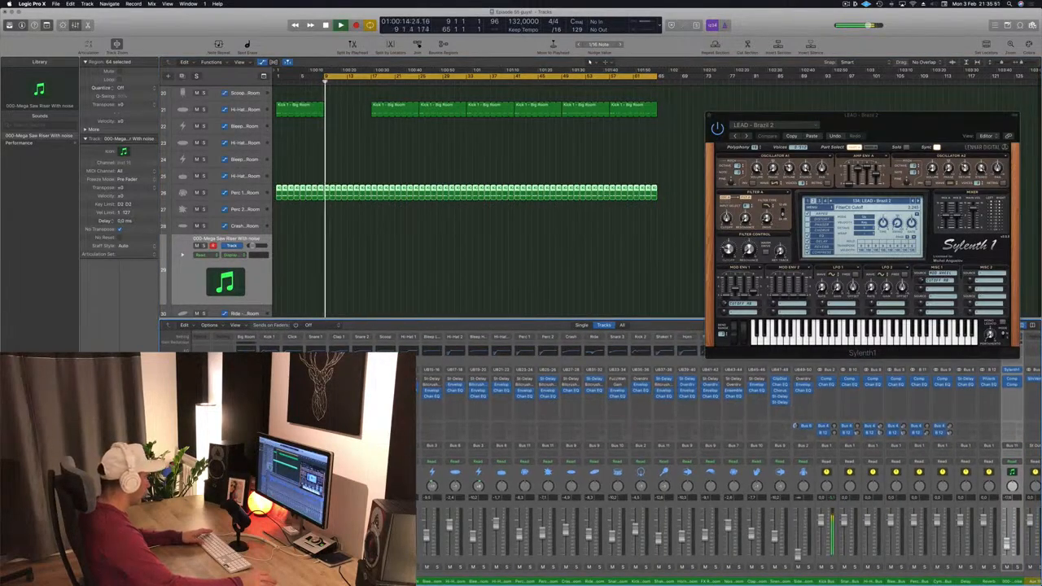
key(s)
key(s)
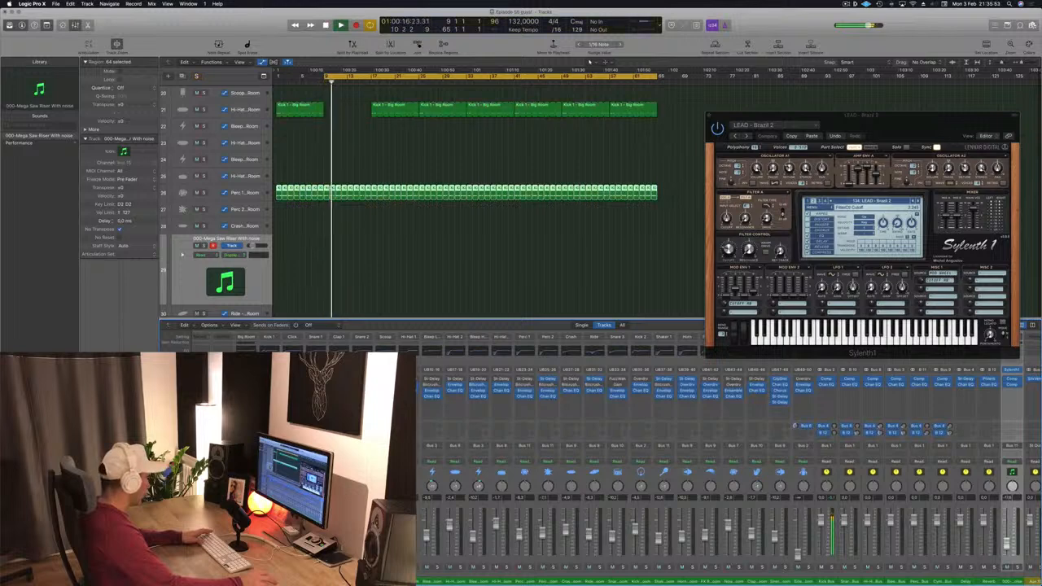
key(ctrl+n)
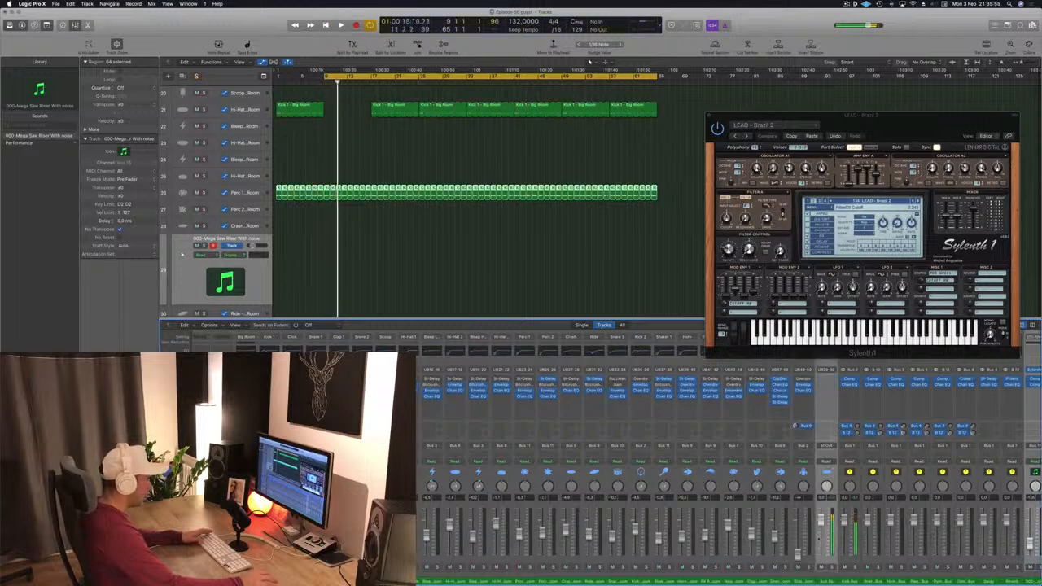
click(833, 568)
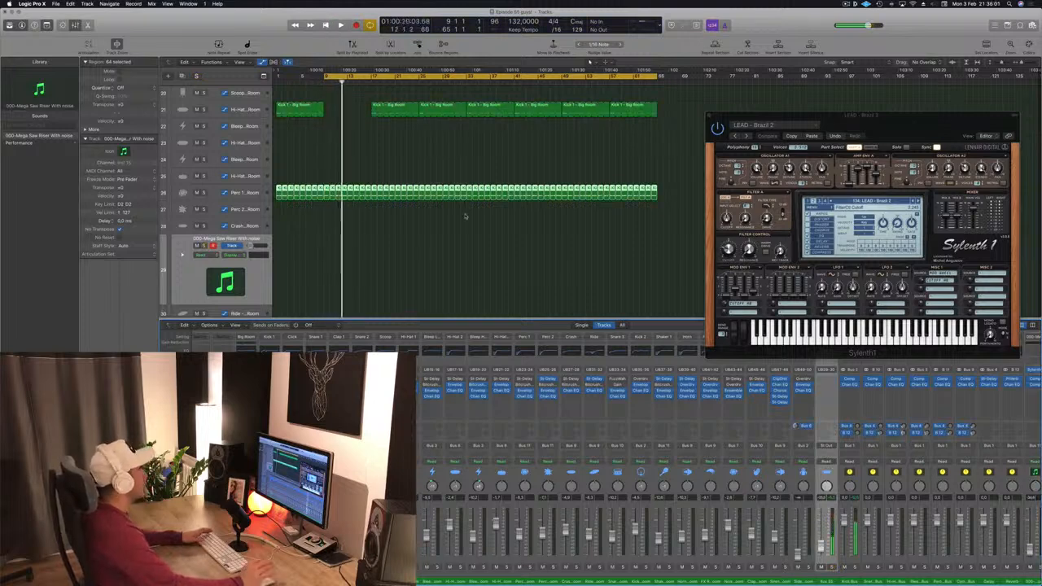
click(440, 235)
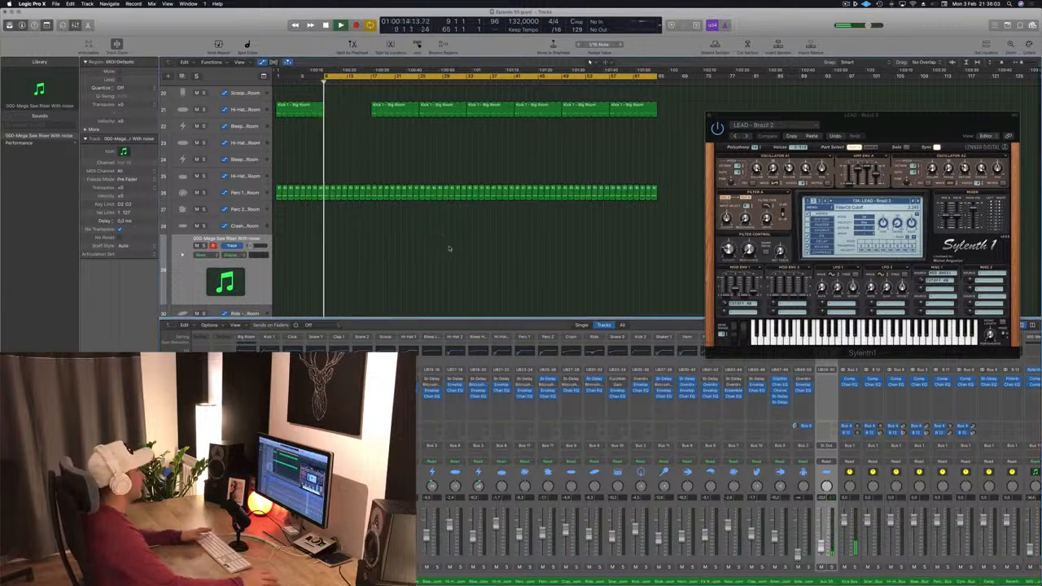
scroll(449, 249, up, 10)
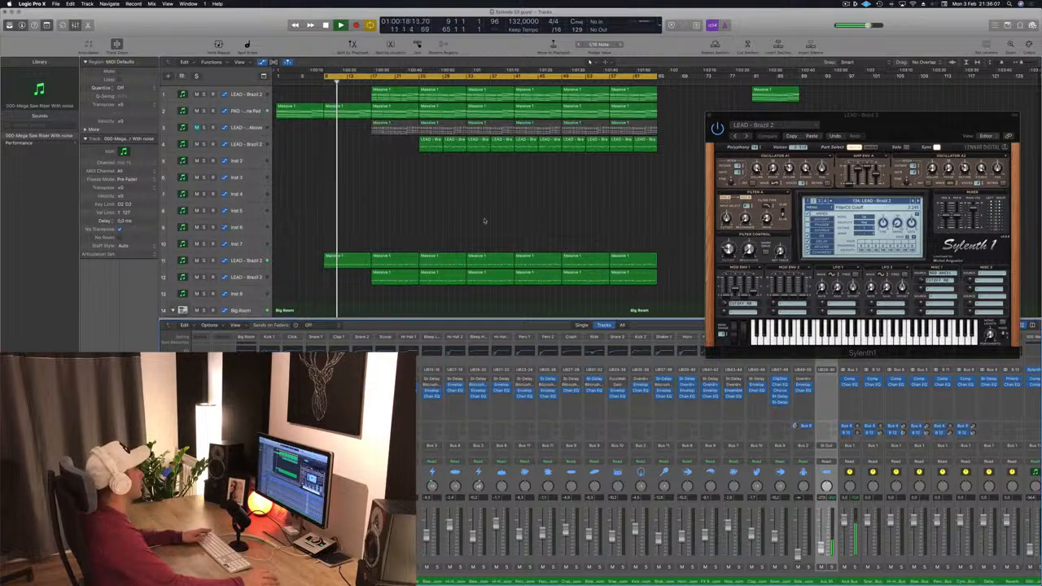
Delete the Kick 1 - Big Room regions before bar 17 so the kick enters at bar 17.
scroll(359, 216, down, 10)
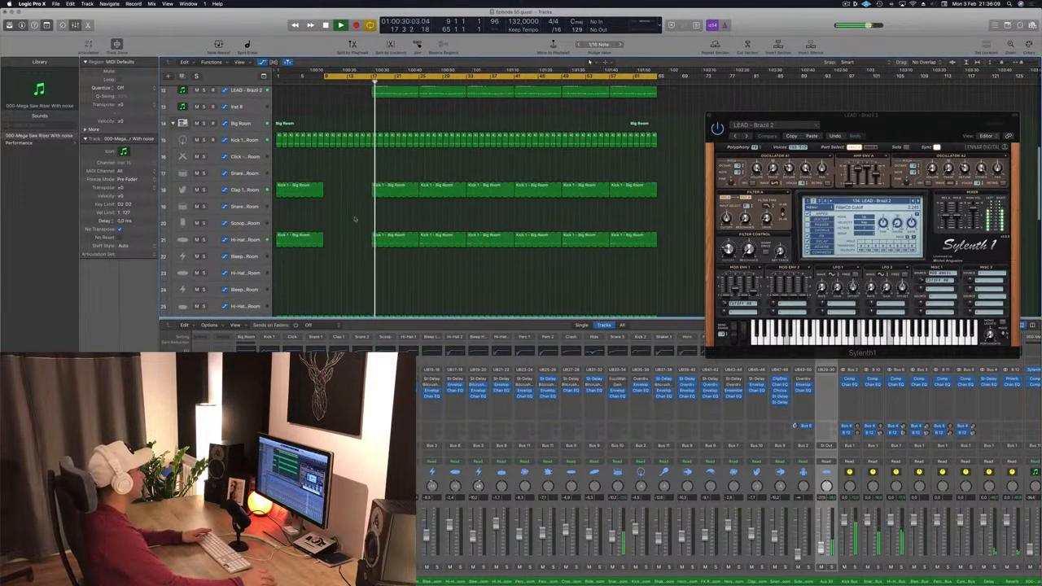
scroll(314, 163, up, 4)
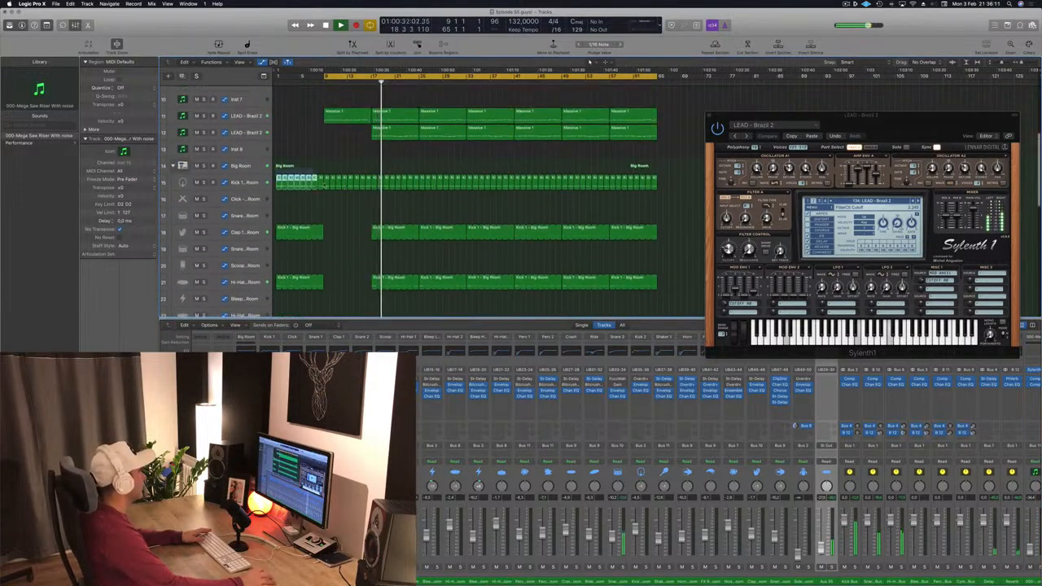
click(367, 203)
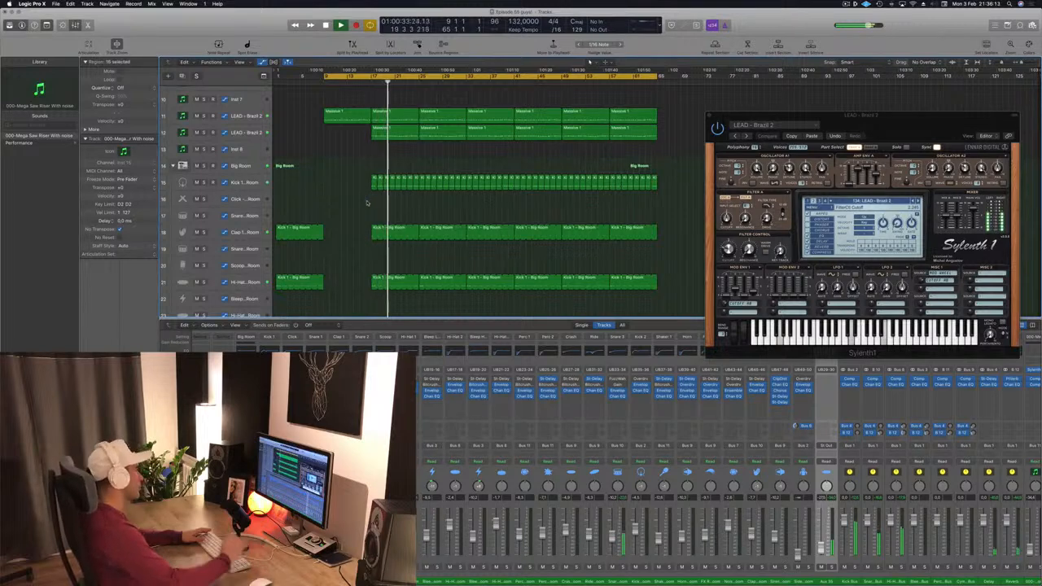
scroll(416, 189, up, 6)
scroll(412, 198, down, 3)
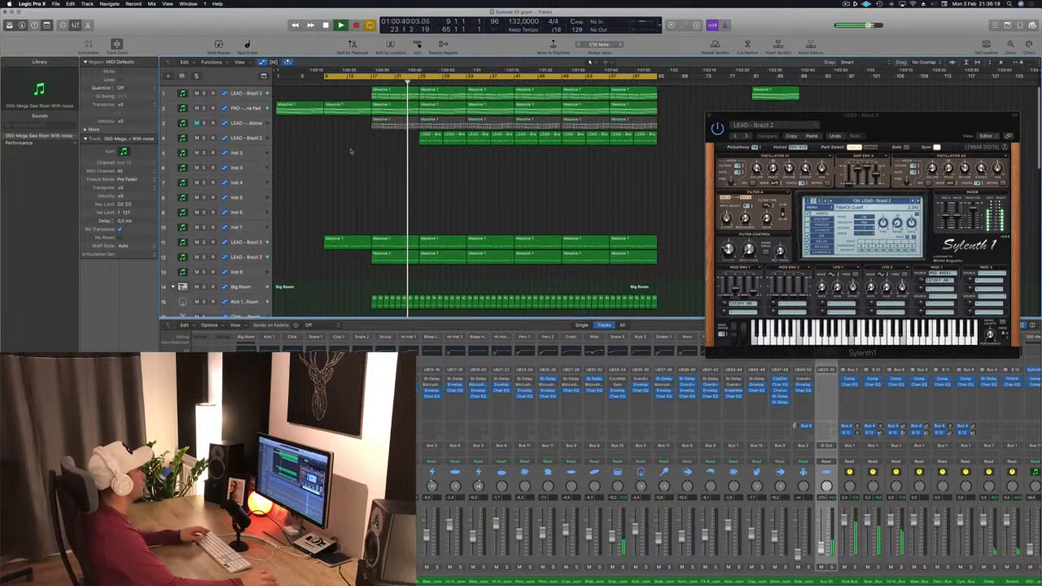
Check the drum tracks further down and select the Snare 3 - Big Room track to inspect its regions.
scroll(355, 187, down, 3)
scroll(357, 190, down, 12)
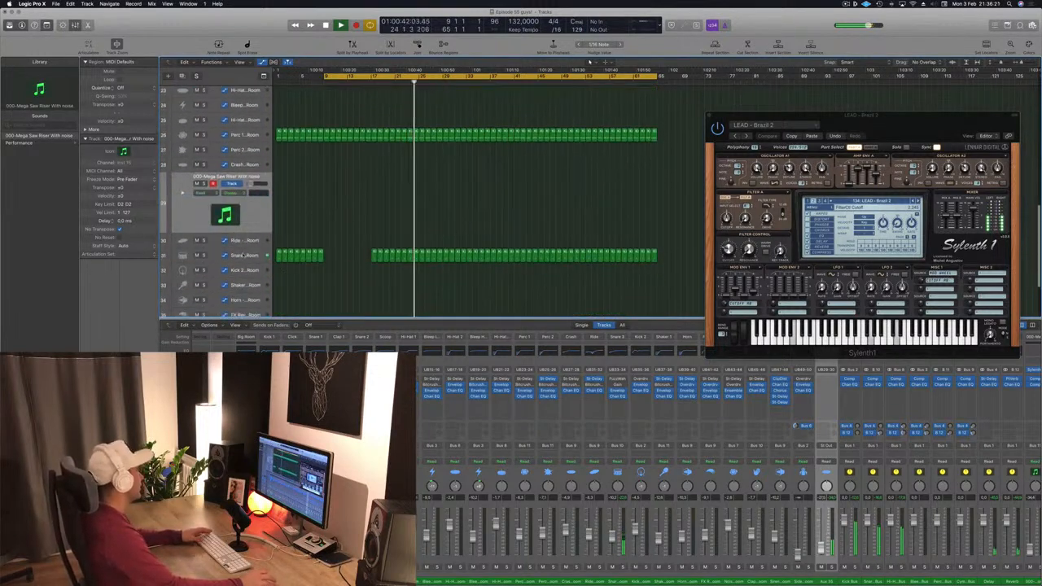
click(184, 255)
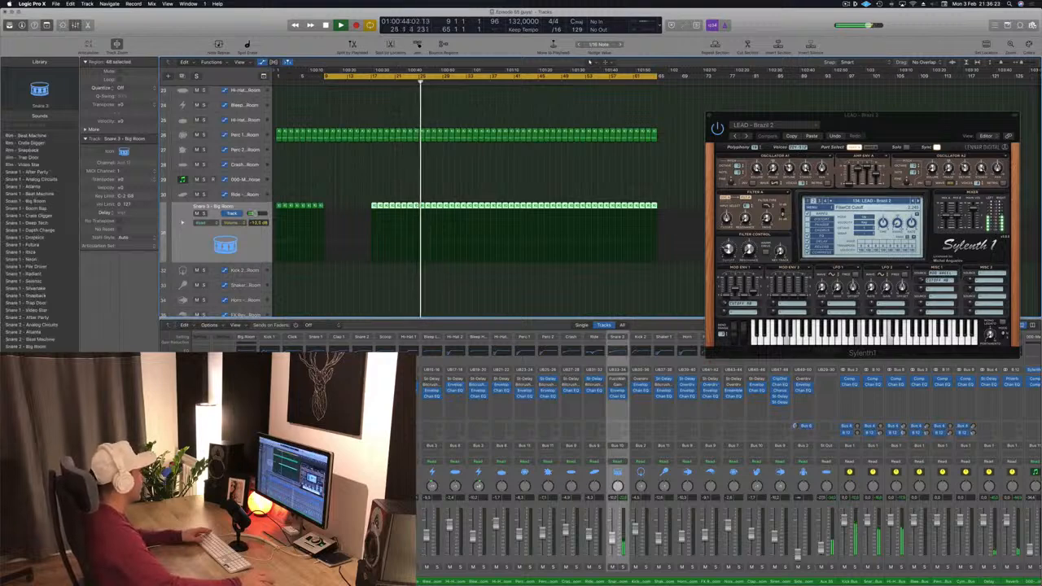
scroll(458, 254, up, 15)
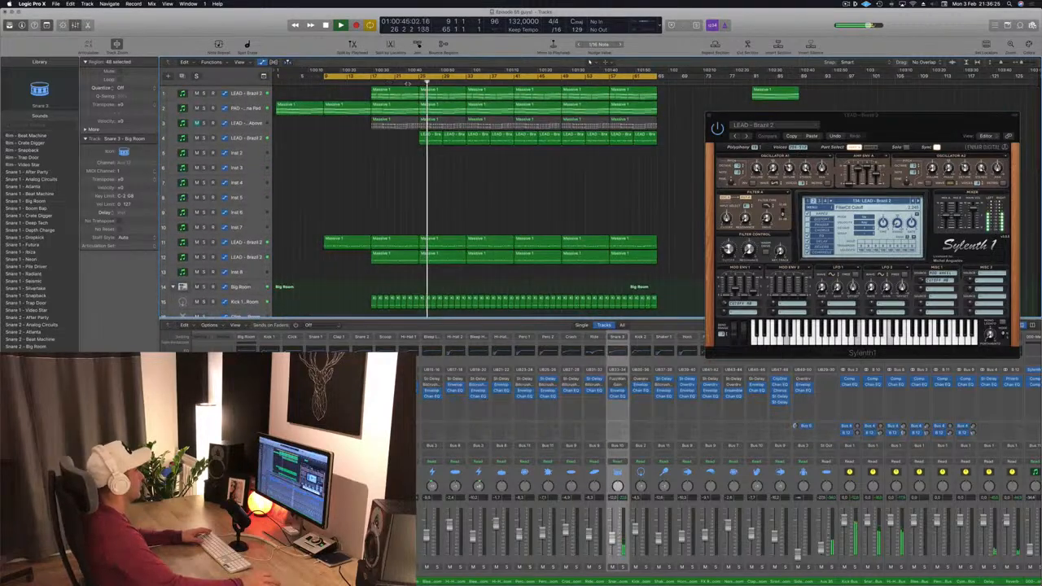
Delete the first two regions on track 4's LEAD - Brazil 2 so that part enters at bar 33.
key(comma)
key(comma)
click(456, 139)
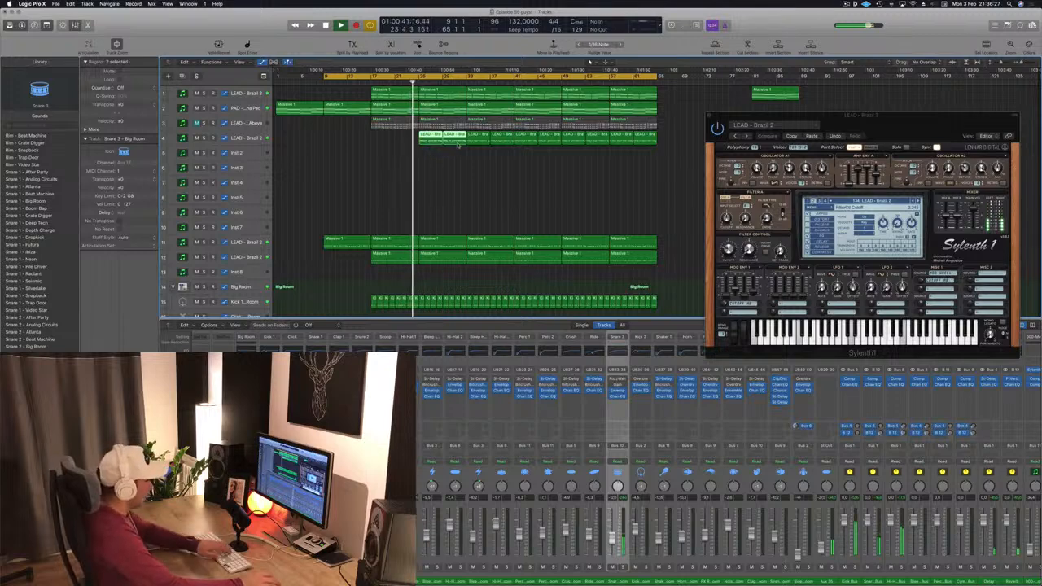
key(Delete)
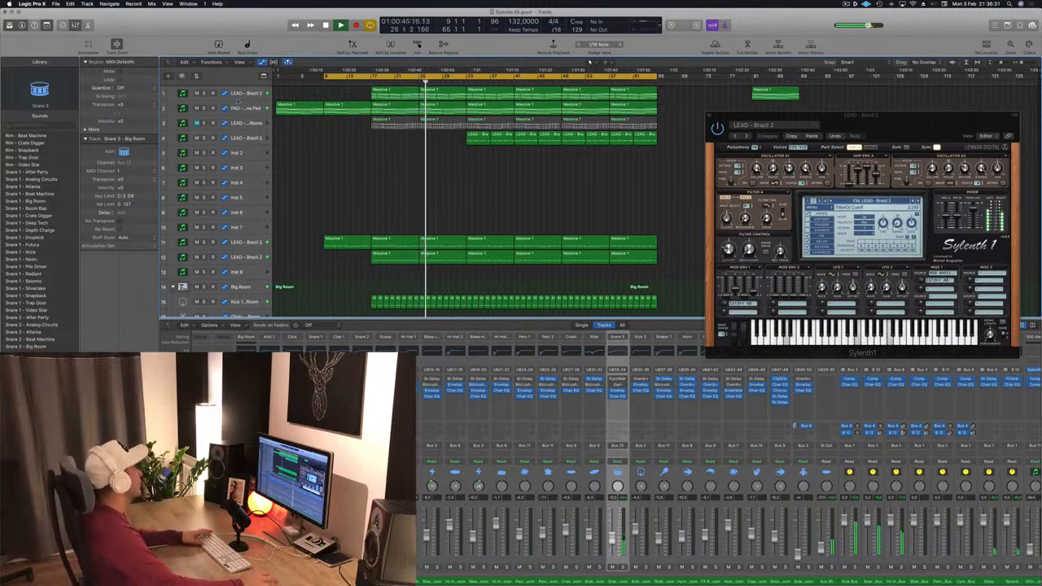
Extend the PAD - Anjuna Pad automation with a drop at bar 25 and a new ramp rising to bar 33.
click(256, 108)
key(space)
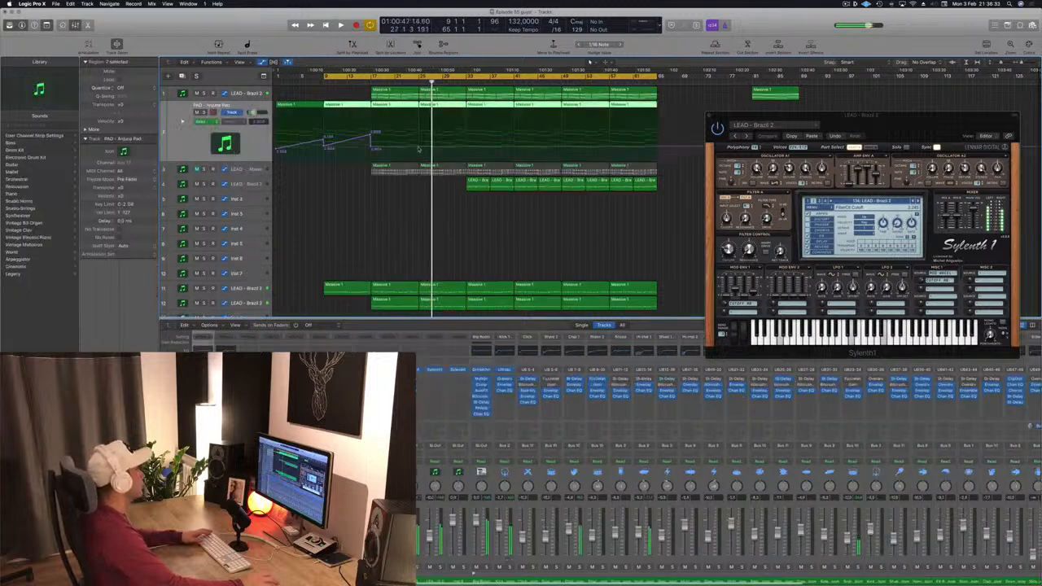
drag(418, 149, 468, 132)
key(space)
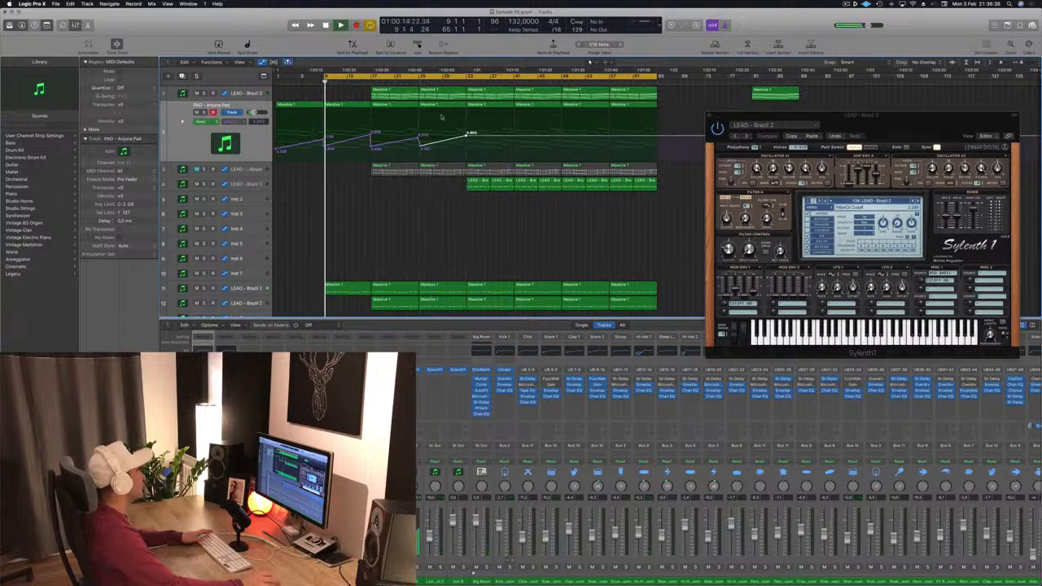
Set the cycle range to start at bar 17 and audition the pad soloed from there.
click(370, 79)
click(372, 81)
key(space)
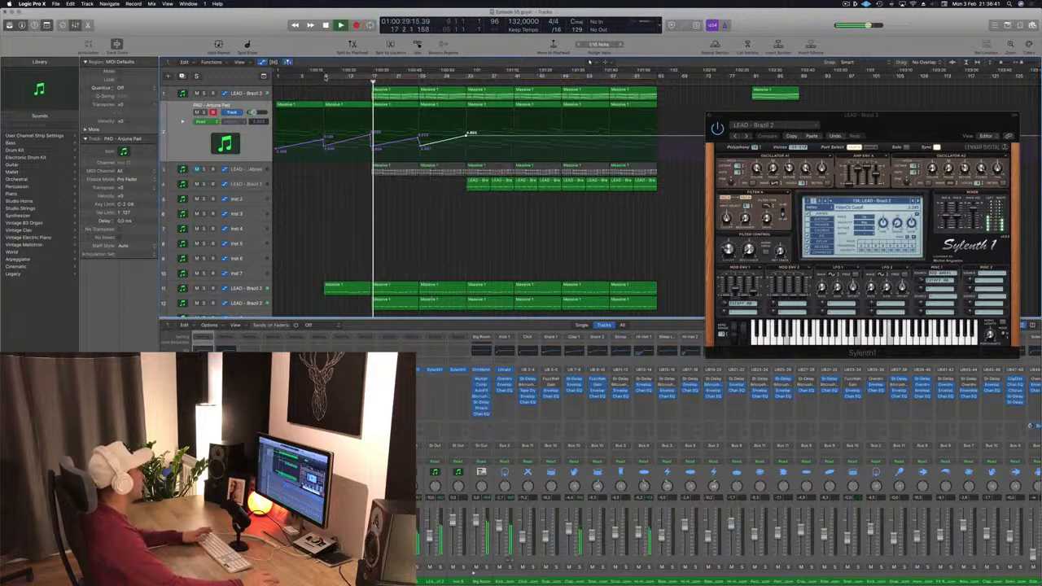
click(326, 78)
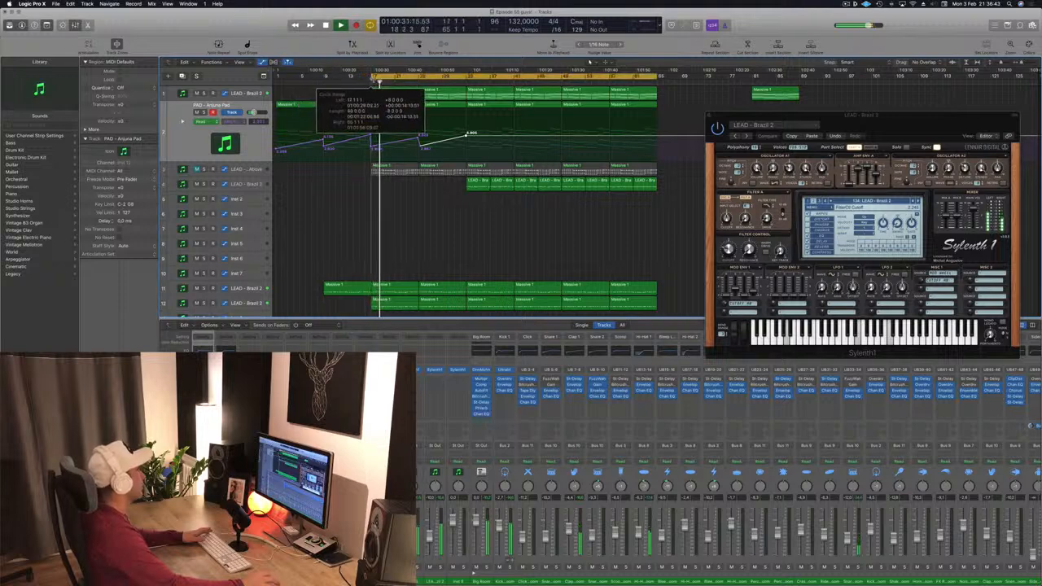
key(ctrl+s)
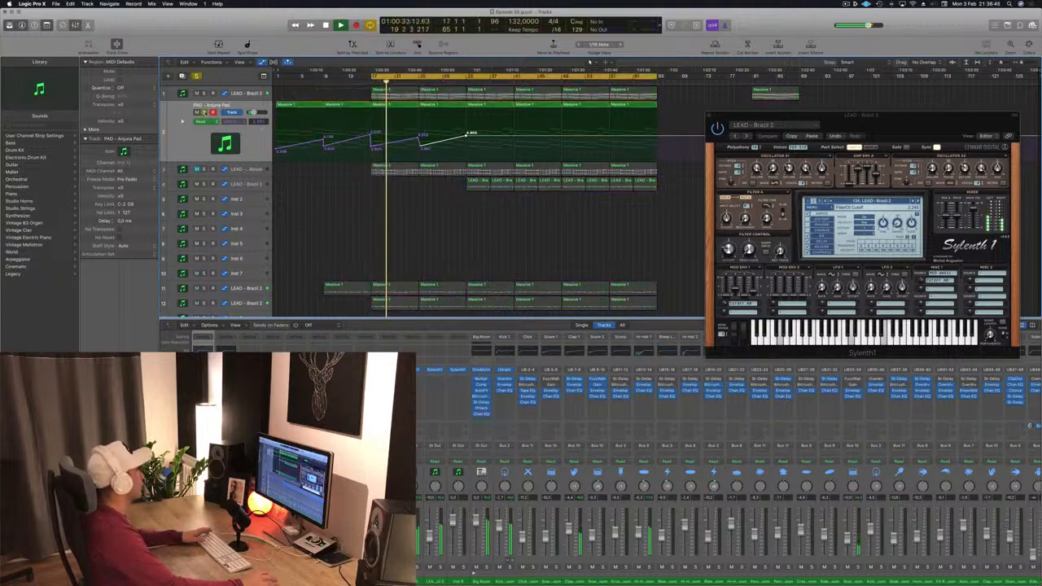
key(ctrl+s)
Raise the pad automation's peak at bar 25 and audition it with the full arrangement.
drag(418, 138, 466, 133)
click(420, 148)
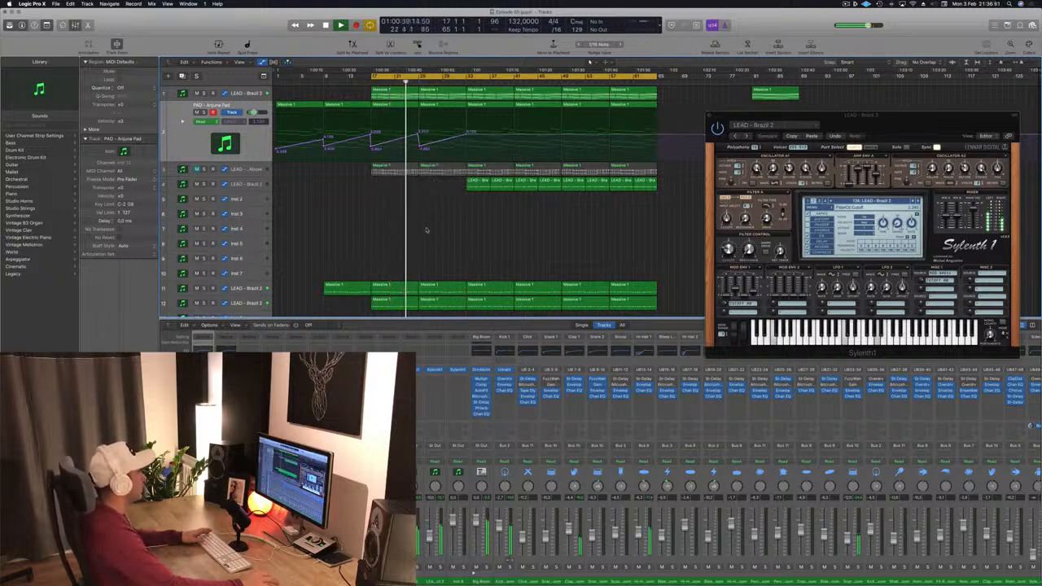
scroll(427, 211, down, 8)
scroll(427, 230, down, 10)
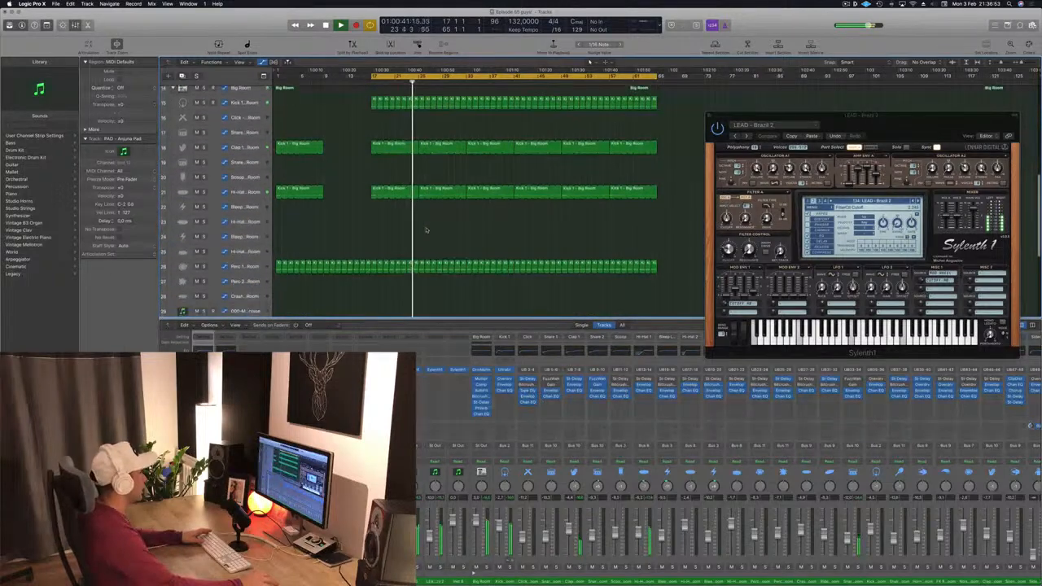
scroll(425, 231, up, 18)
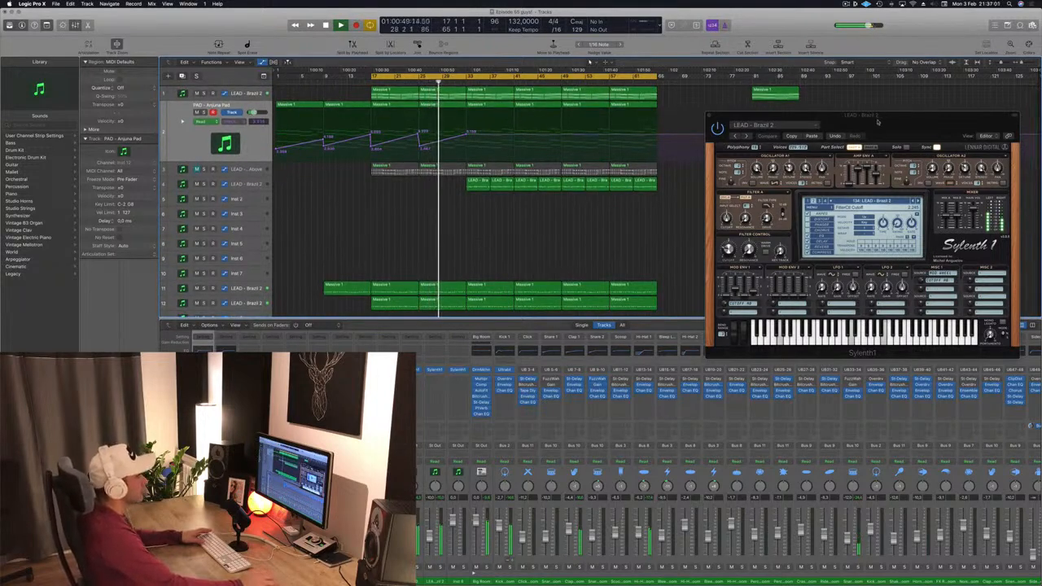
Drop the pad automation to a lower level right after its bar 33 peak, and move the Sylenth1 window clear of the regions.
drag(877, 121, 863, 92)
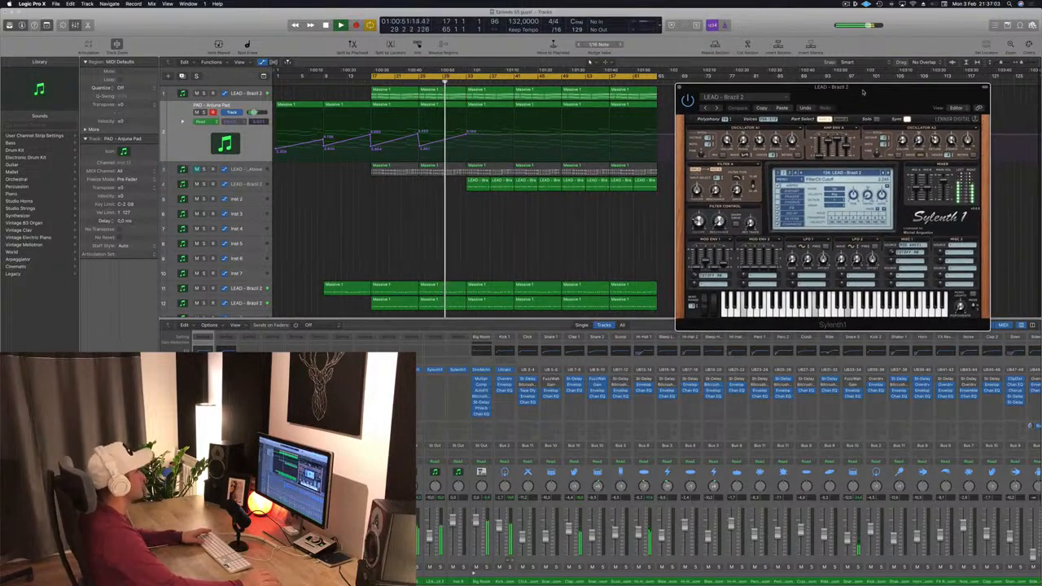
click(550, 226)
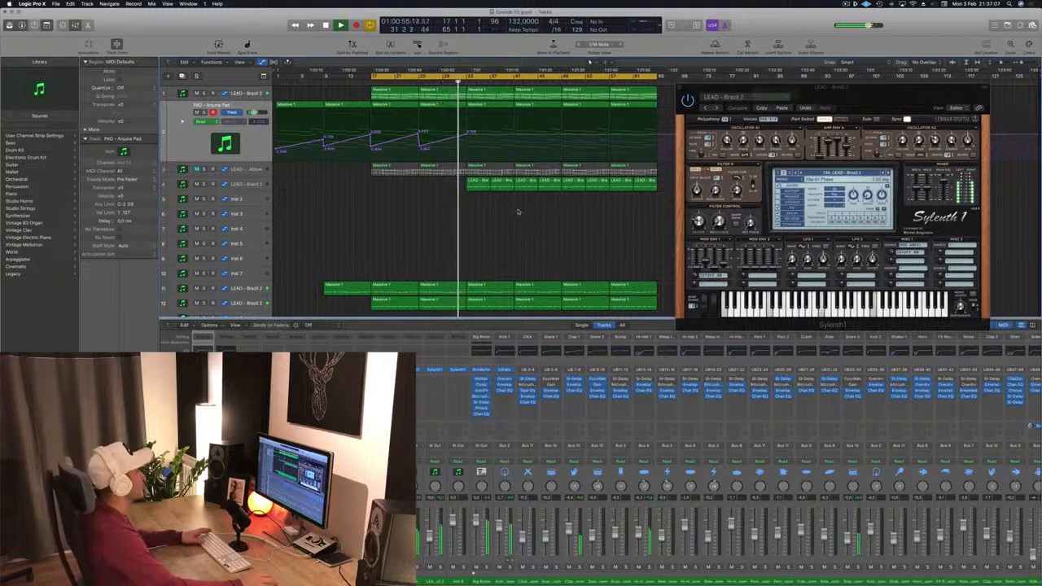
click(466, 136)
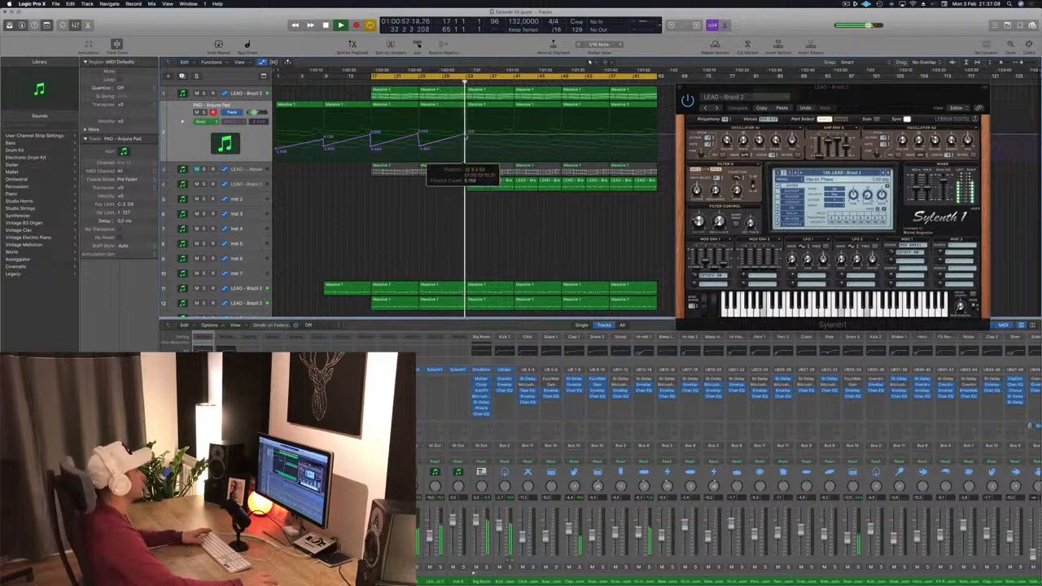
drag(467, 135, 470, 146)
click(468, 145)
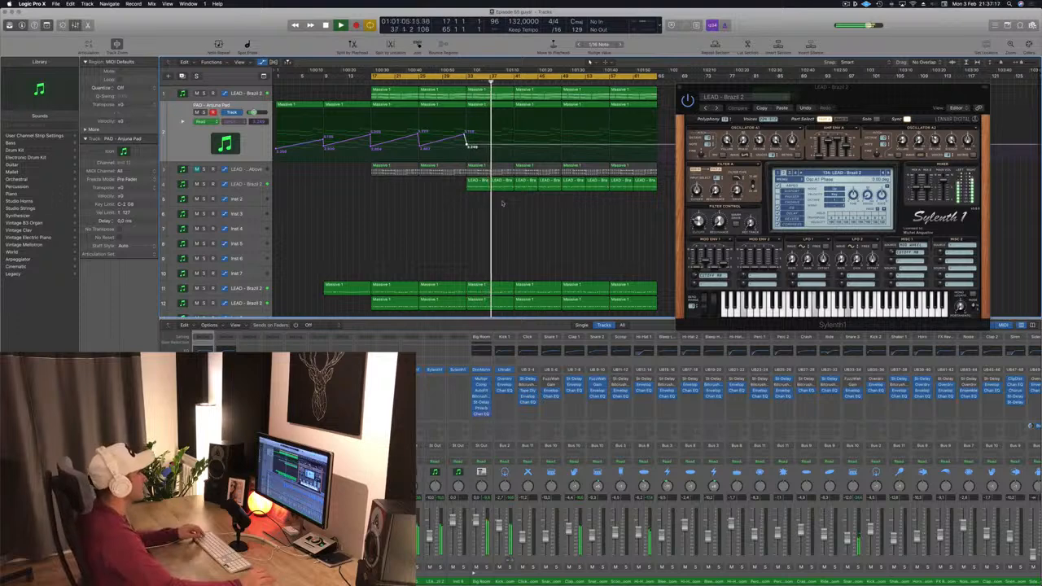
drag(882, 91, 921, 70)
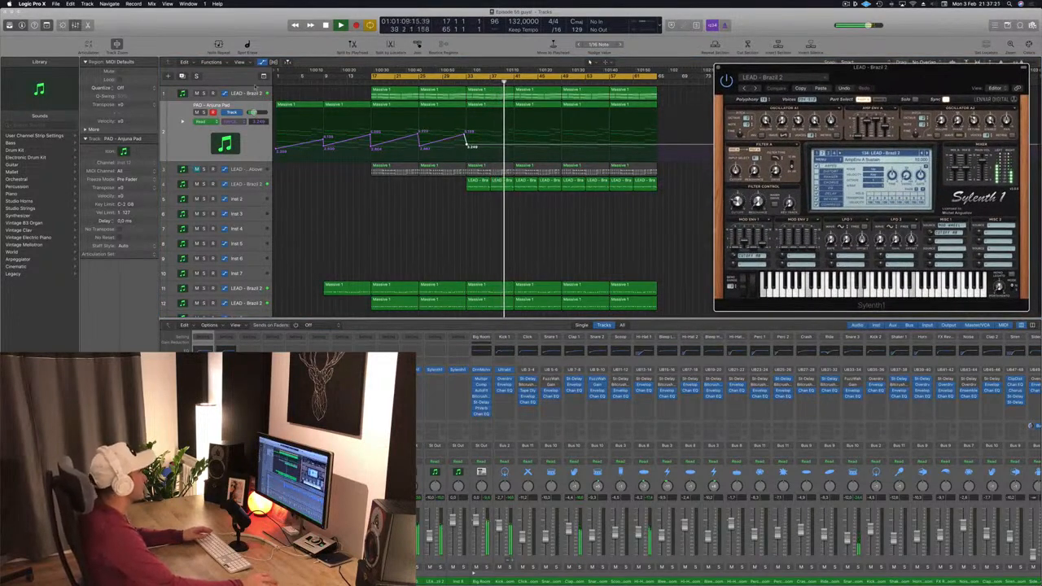
Select track 1's LEAD - Brazil 2 and lower its volume slightly during playback.
click(254, 91)
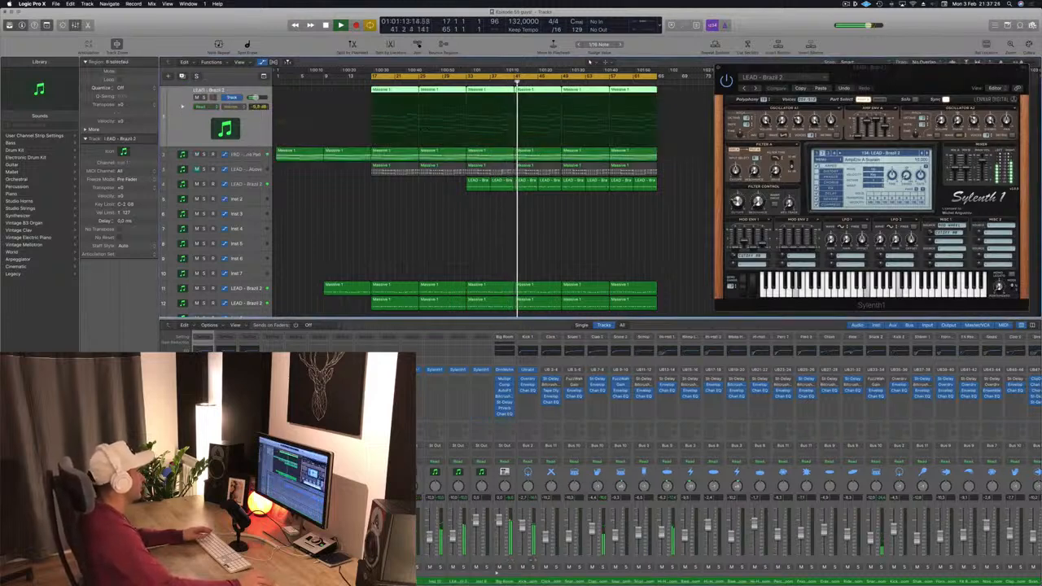
click(425, 289)
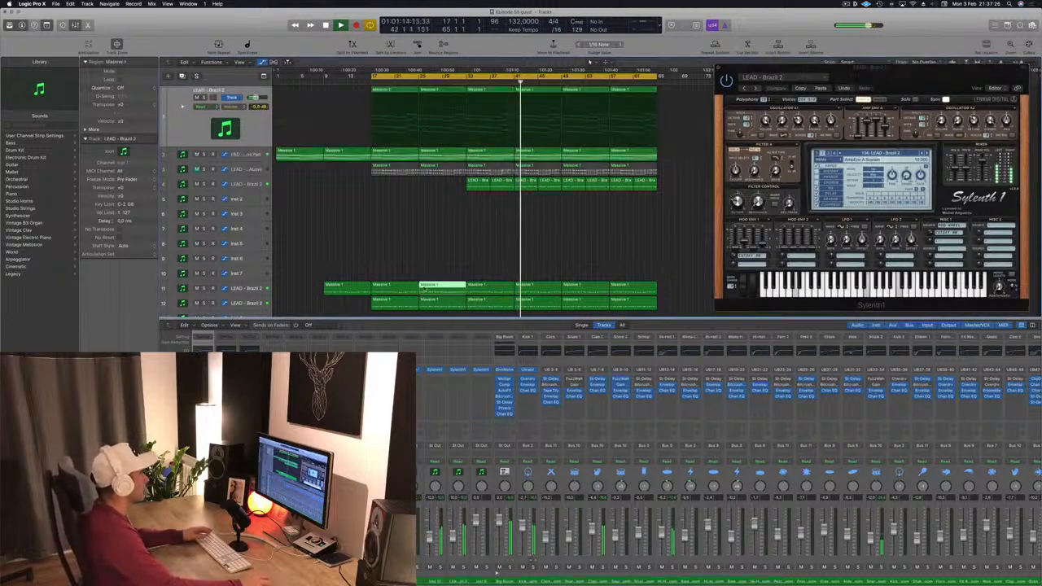
click(435, 247)
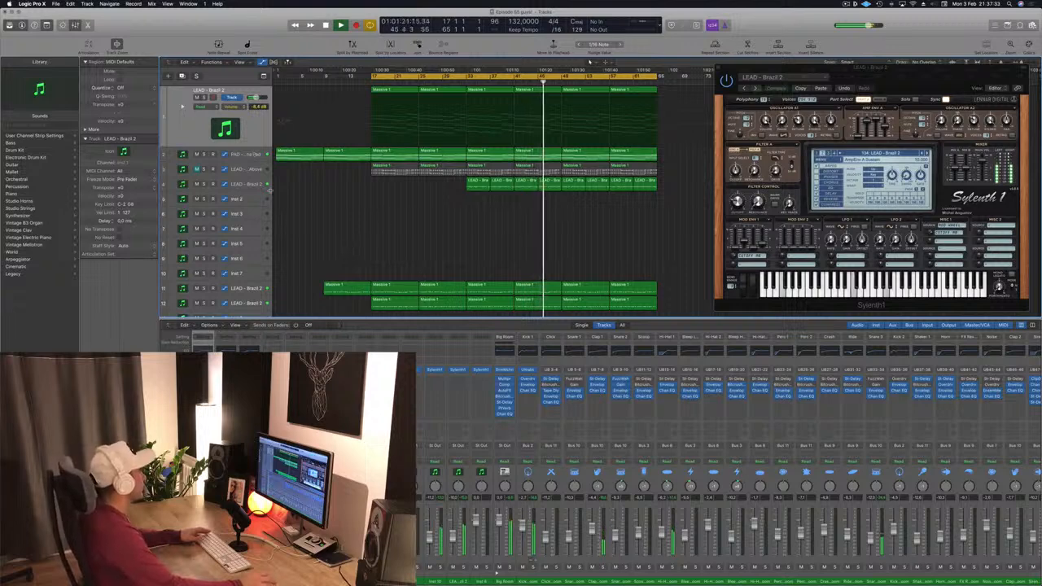
Duplicate track 4's LEAD - Brazil 2 and copy the pad's Massive 1 region at bar 41 onto the new track.
click(245, 185)
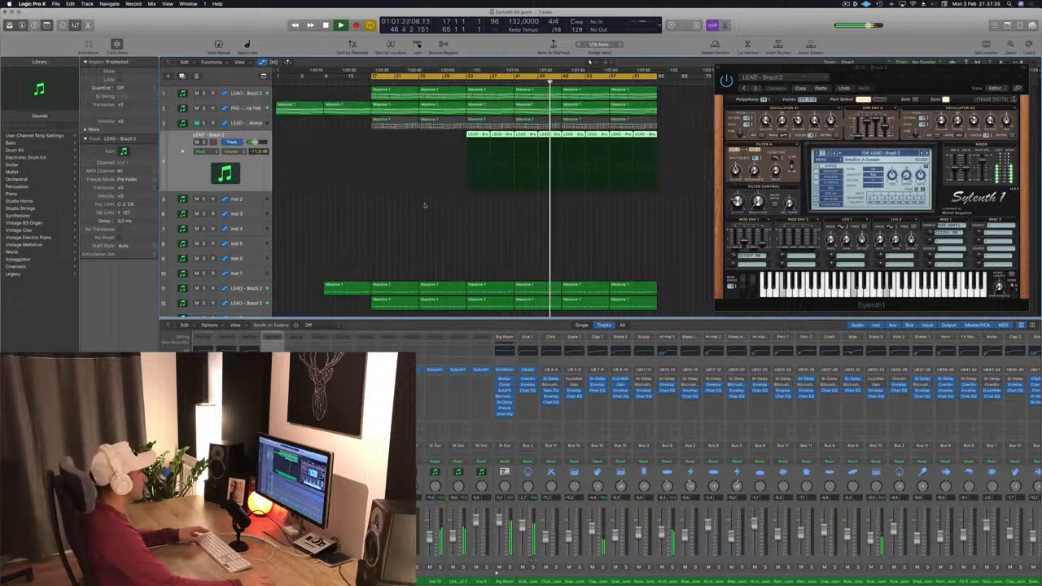
key(Down)
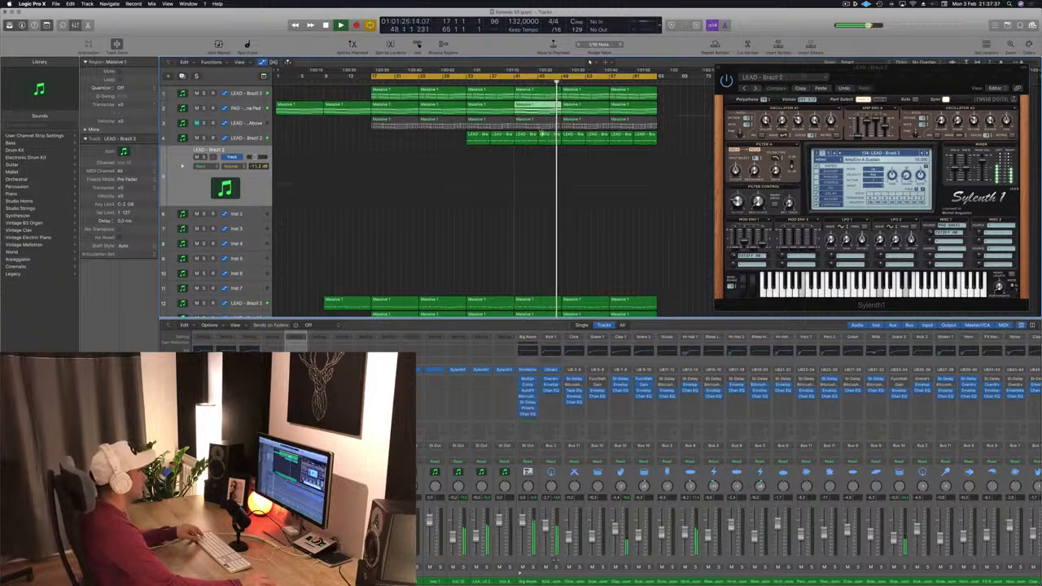
drag(541, 110, 541, 163)
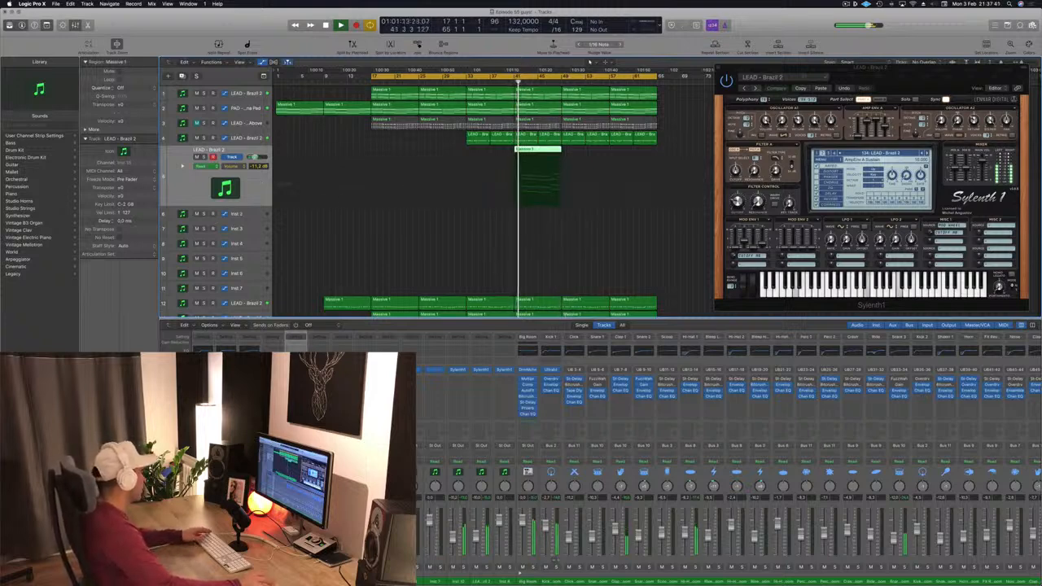
Open the new track's Sylenth1, move its window off the track list, and load the LEAD - Brazil 1 preset.
click(296, 370)
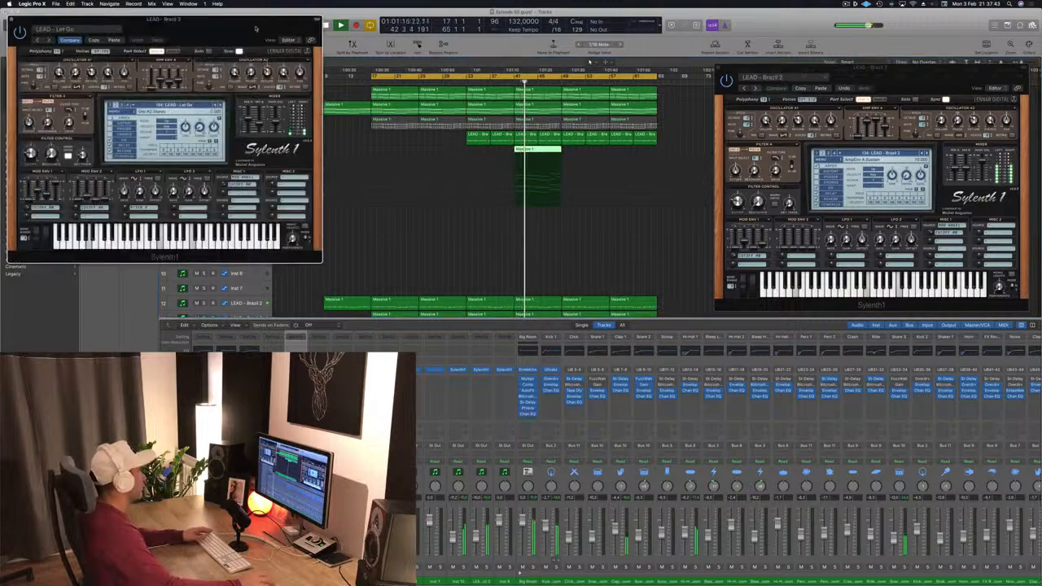
drag(255, 29, 872, 211)
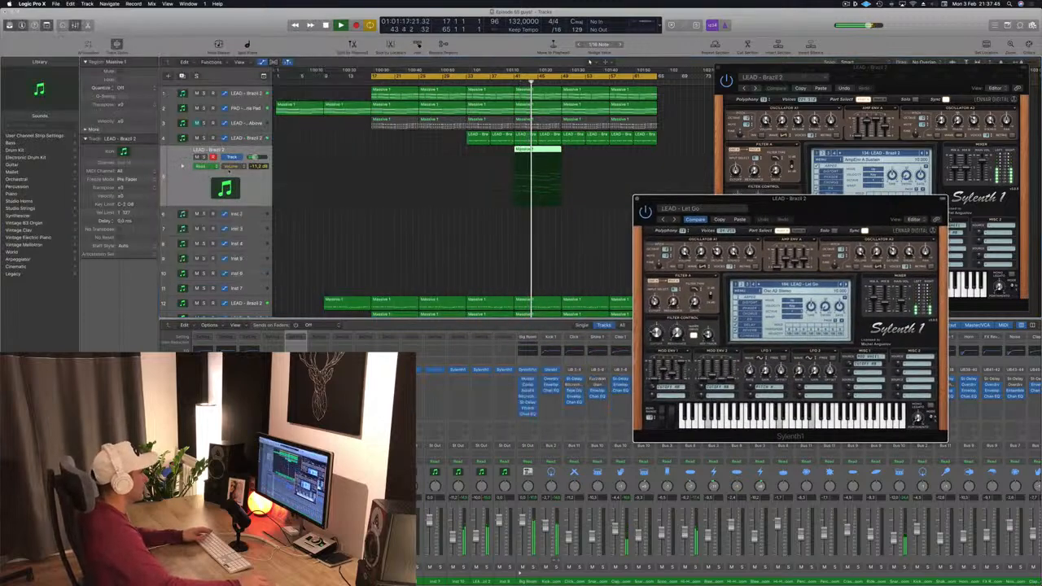
click(829, 285)
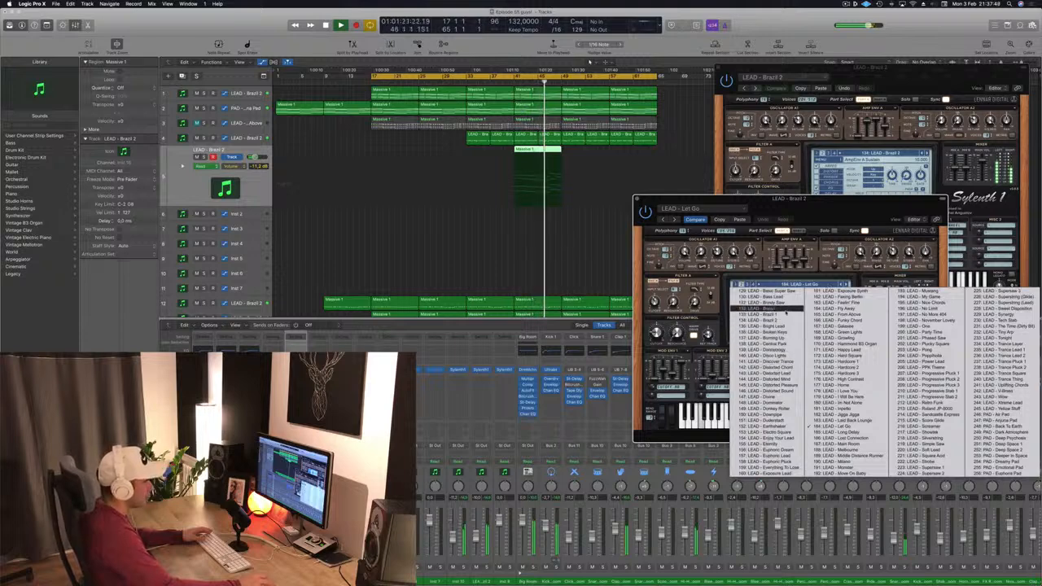
click(783, 309)
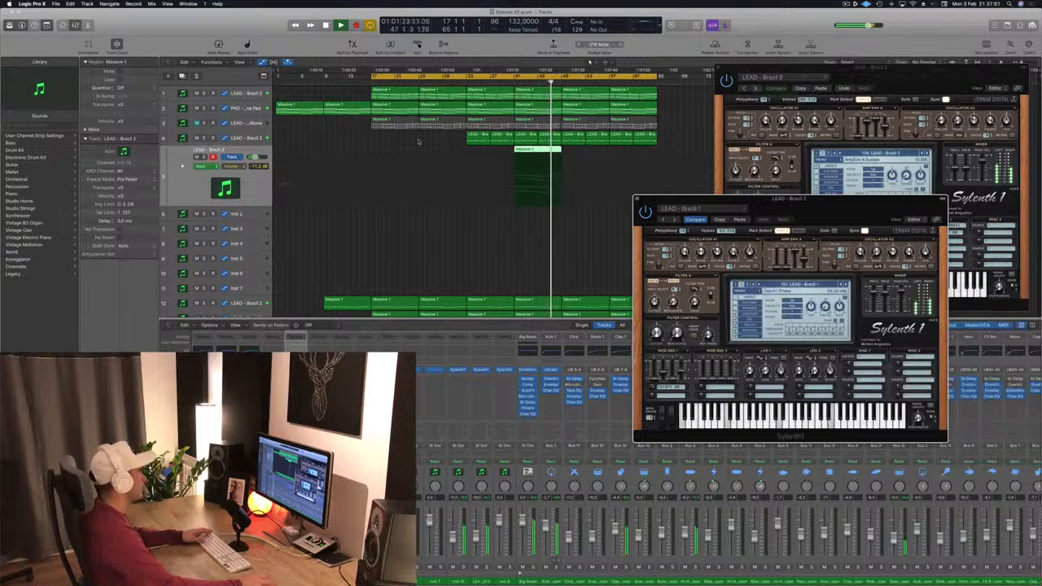
Audition the new lead layer around bar 41, both soloed and with the other tracks.
click(508, 82)
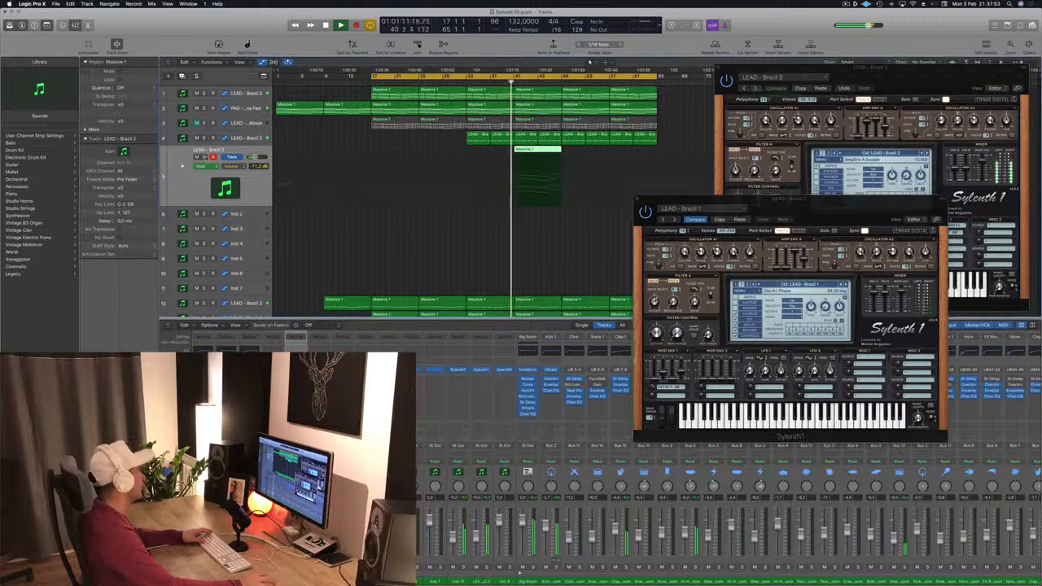
key(ctrl+s)
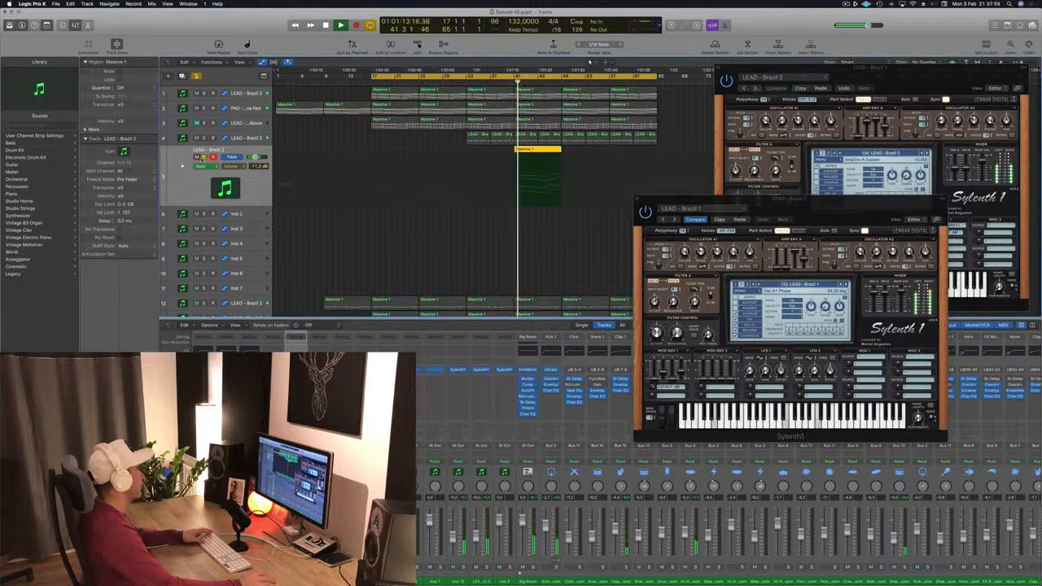
click(203, 158)
key(space)
key(space)
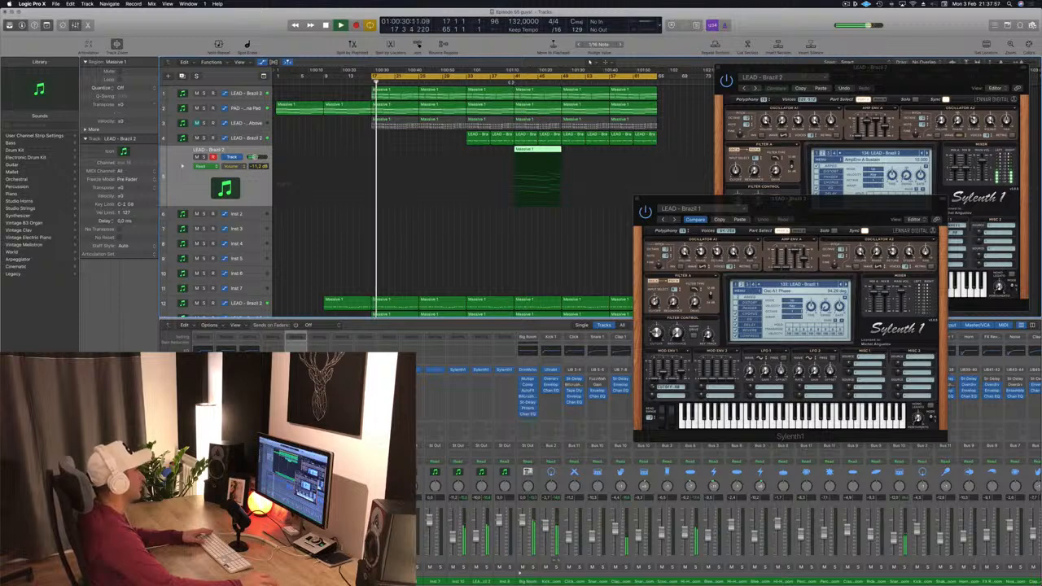
Switch the new lead track's synth to the LEAD - Brazil 2 preset and balance its volume while playing from bar 41.
click(514, 82)
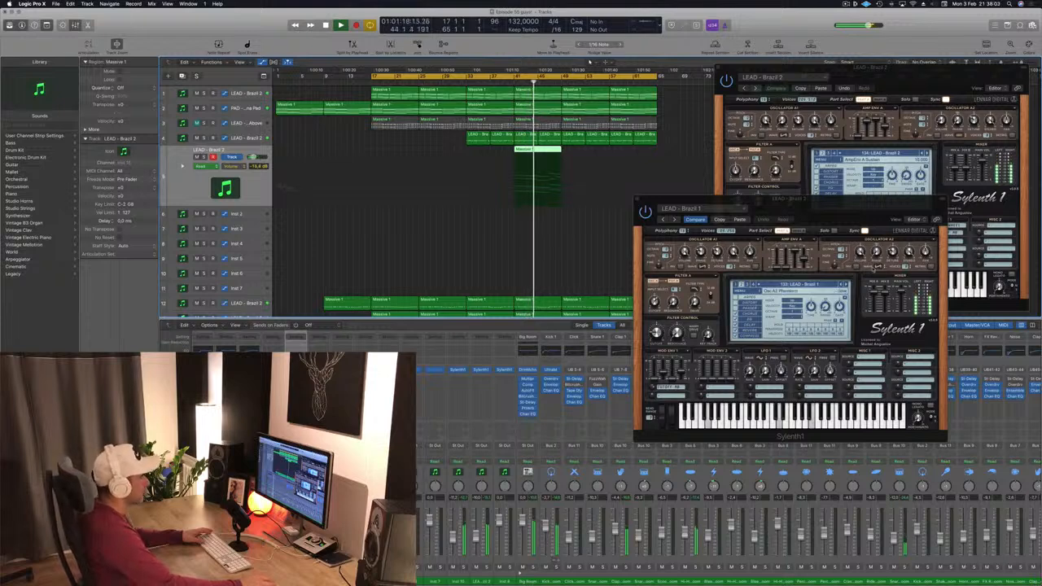
click(879, 295)
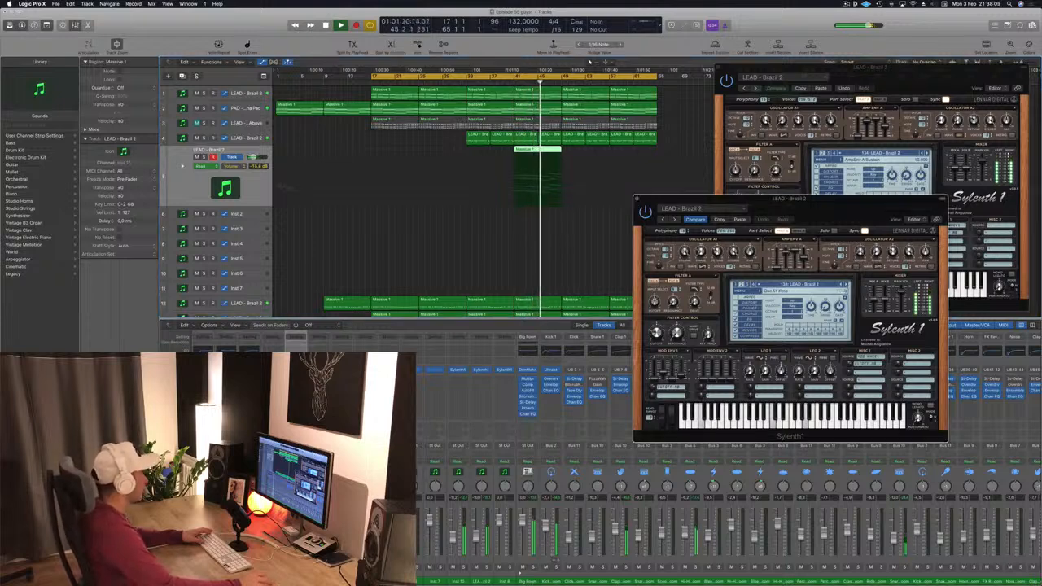
click(478, 267)
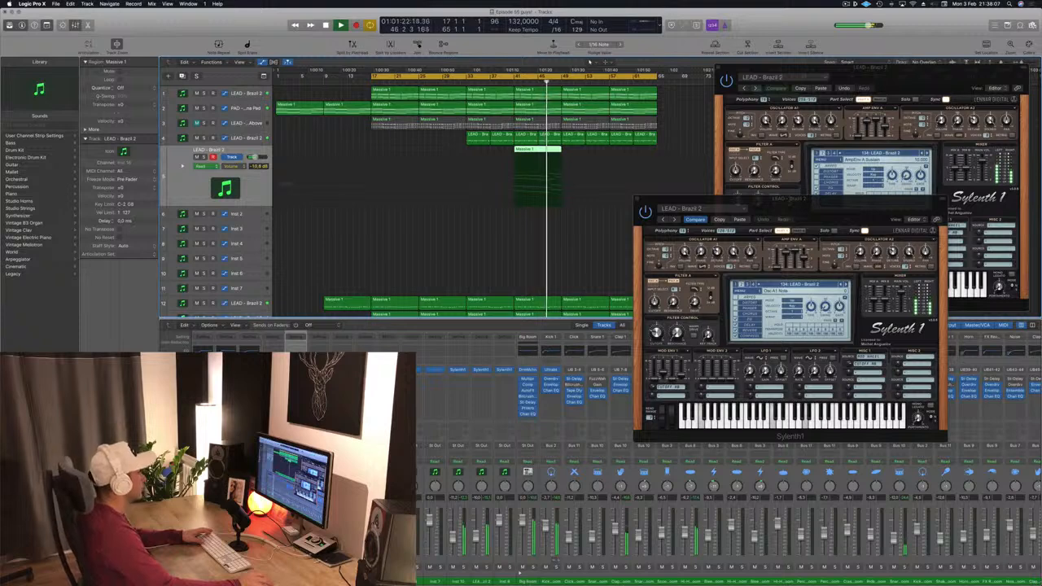
Move the new lead's synth window aside and copy its Massive 1 region to fill bars 49 to 65.
drag(718, 200, 808, 204)
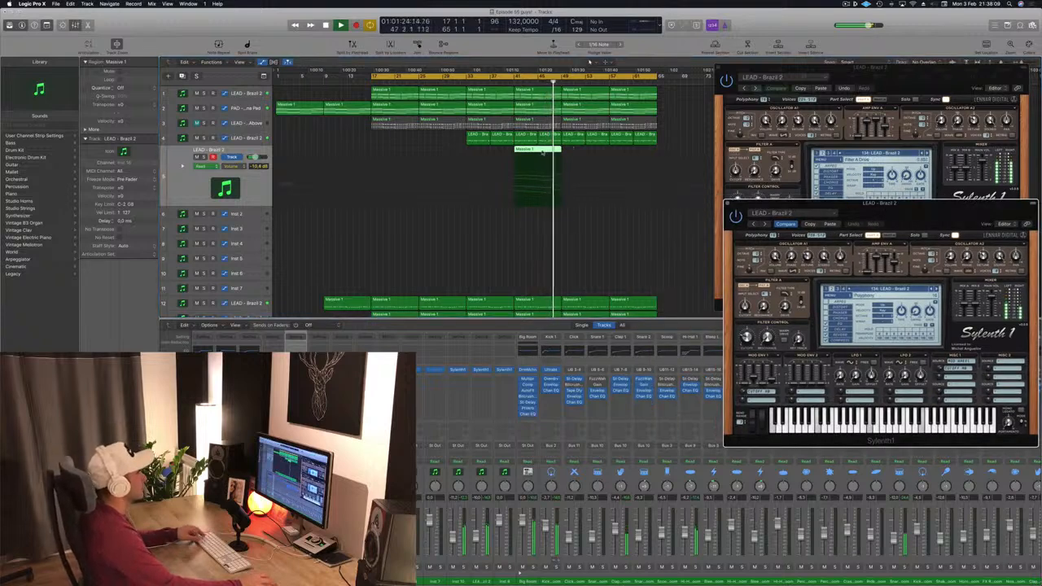
drag(541, 153, 633, 156)
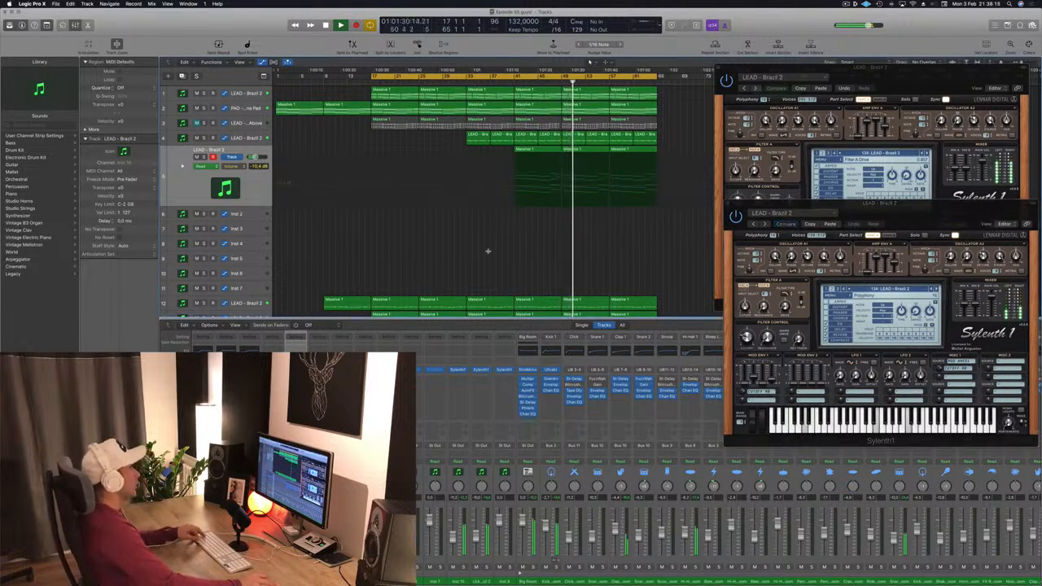